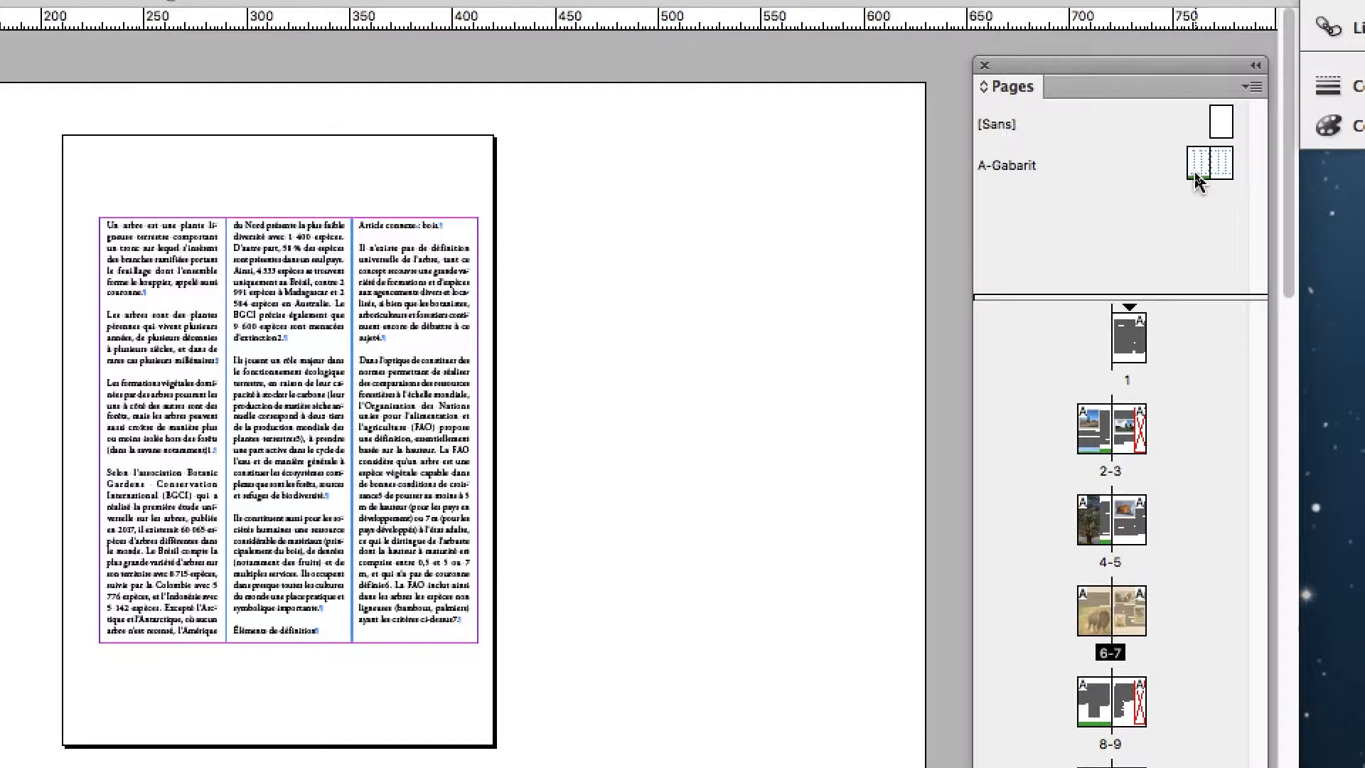
Open the A-Gabarit master spread for editing and display the list of layers beside the pages.
double_click(1197, 173)
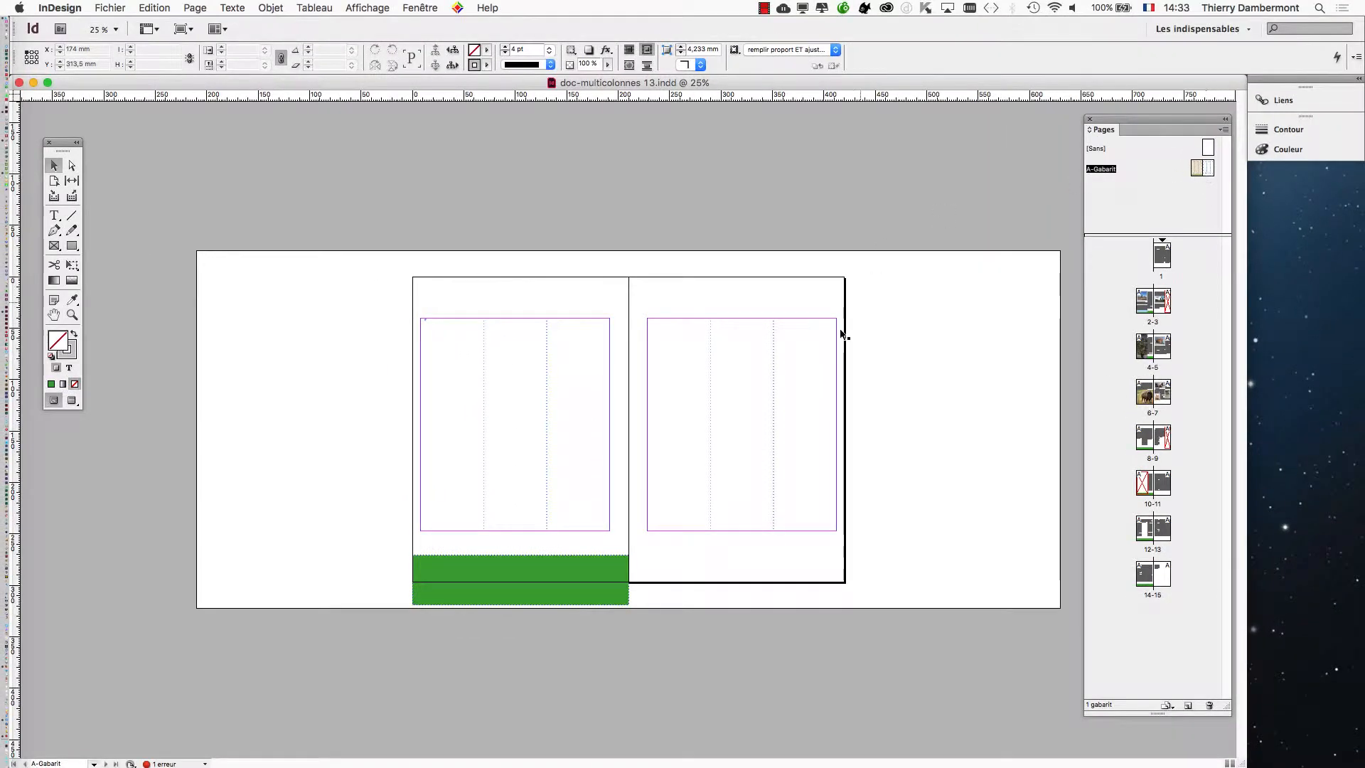
key(super+plus)
drag(680, 521, 383, 397)
click(420, 7)
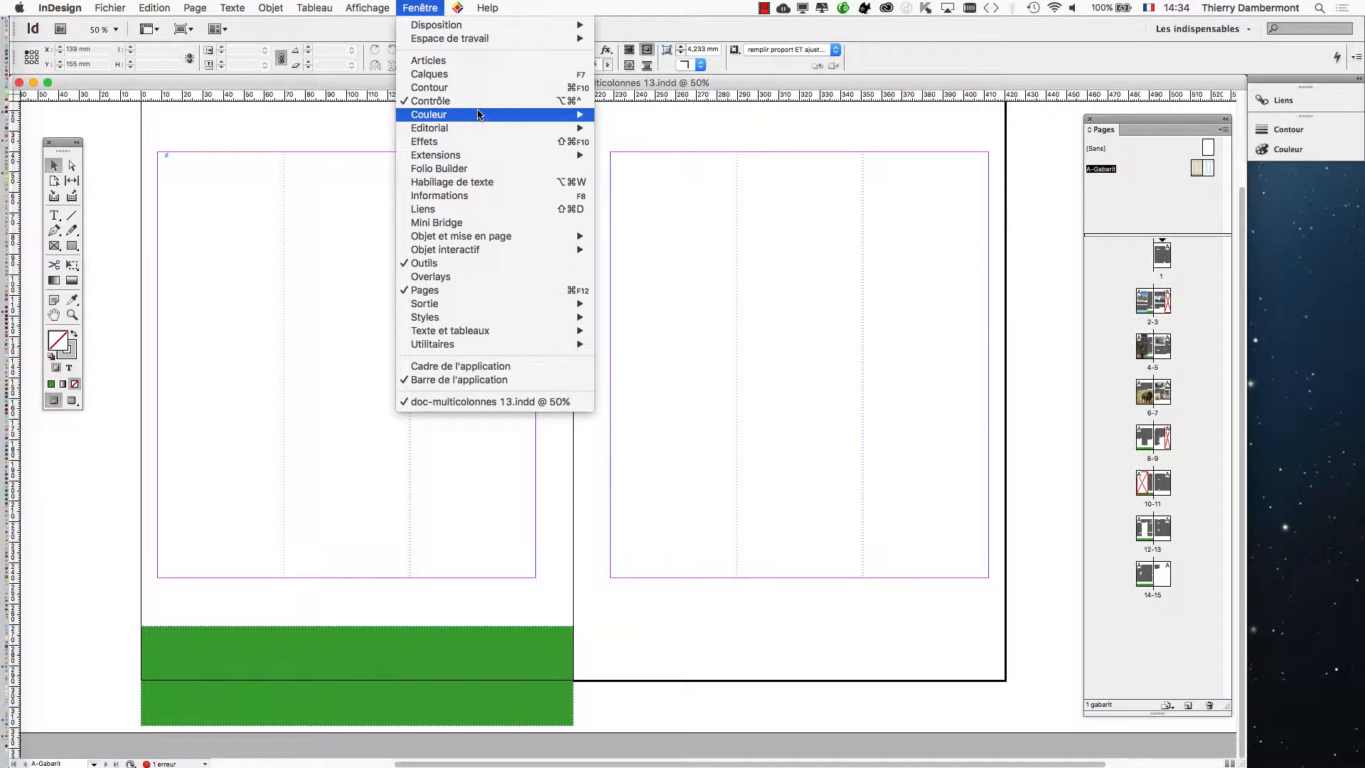
click(489, 75)
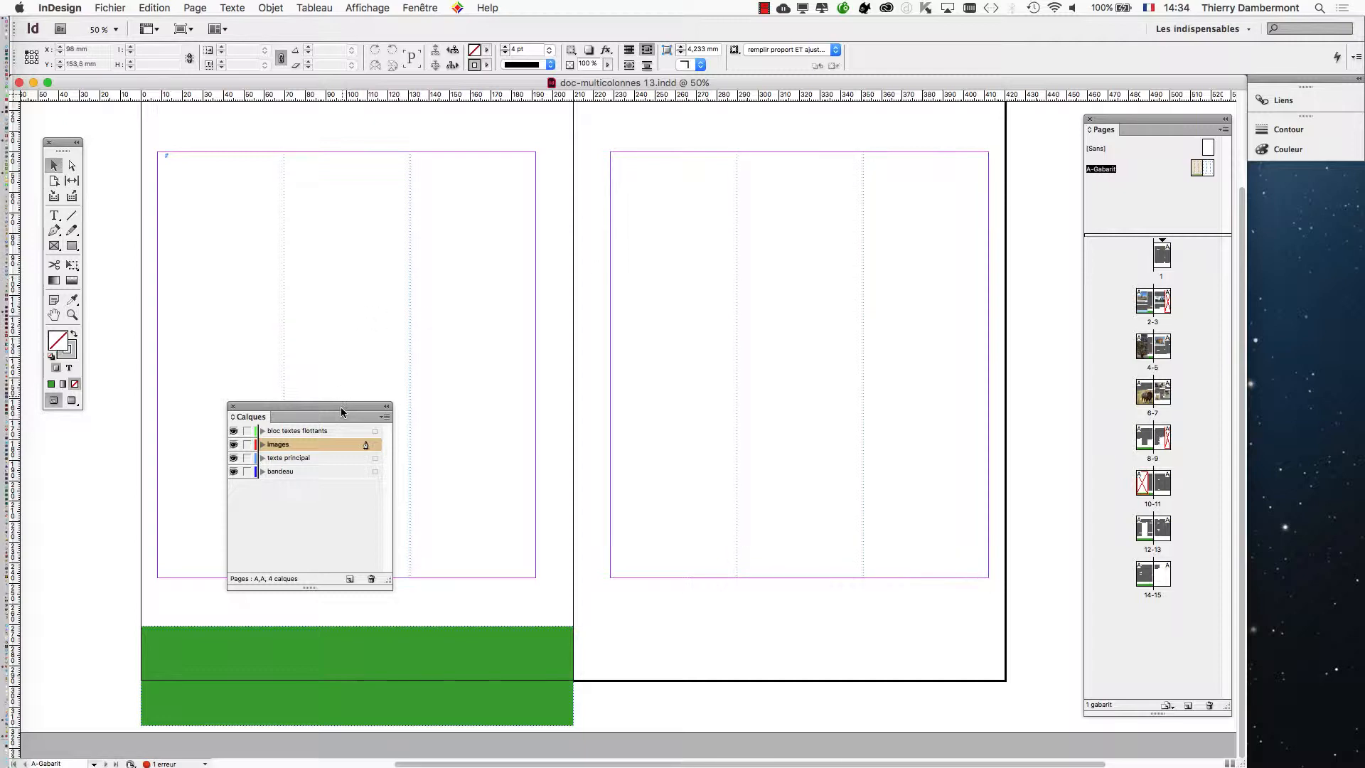
drag(341, 411, 929, 278)
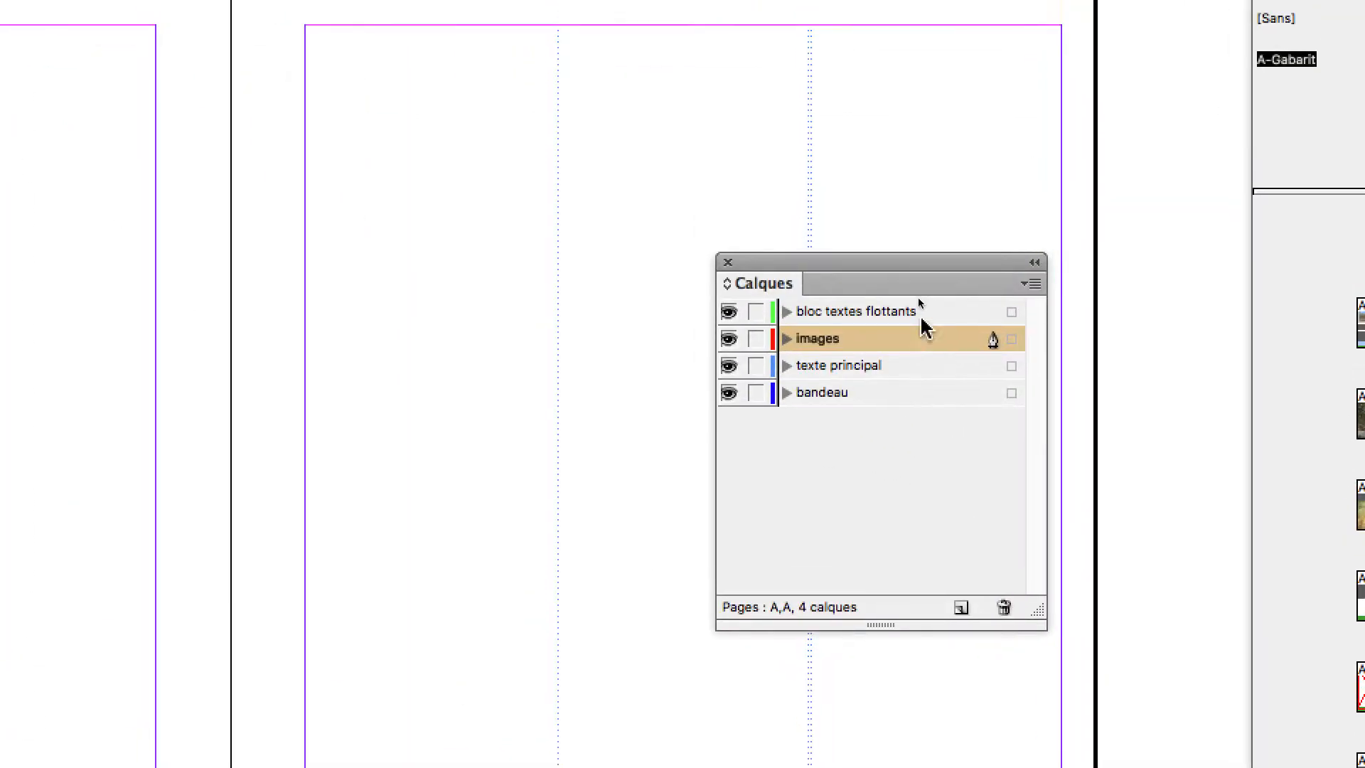
Add a layer named "numérotation" above "bloc textes flottants" and lock the four other layers.
click(917, 294)
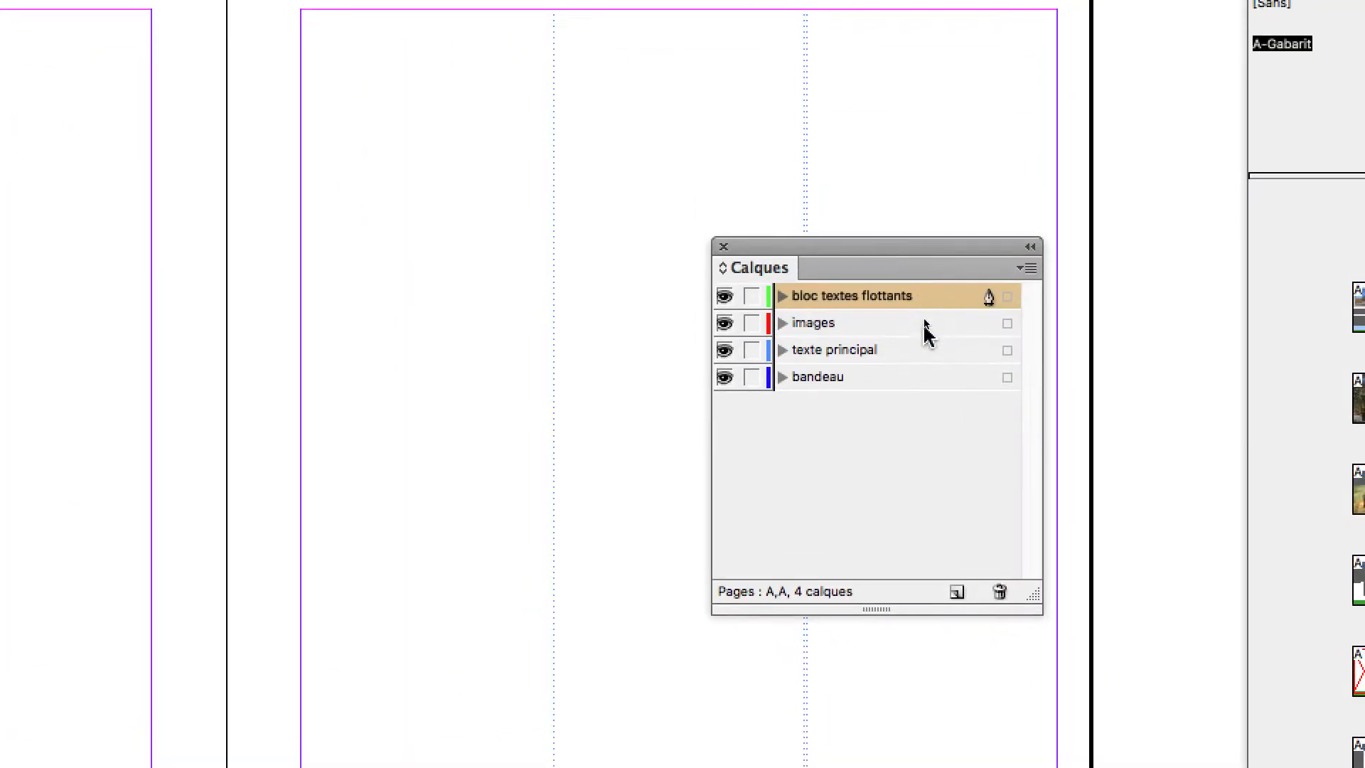
click(957, 591)
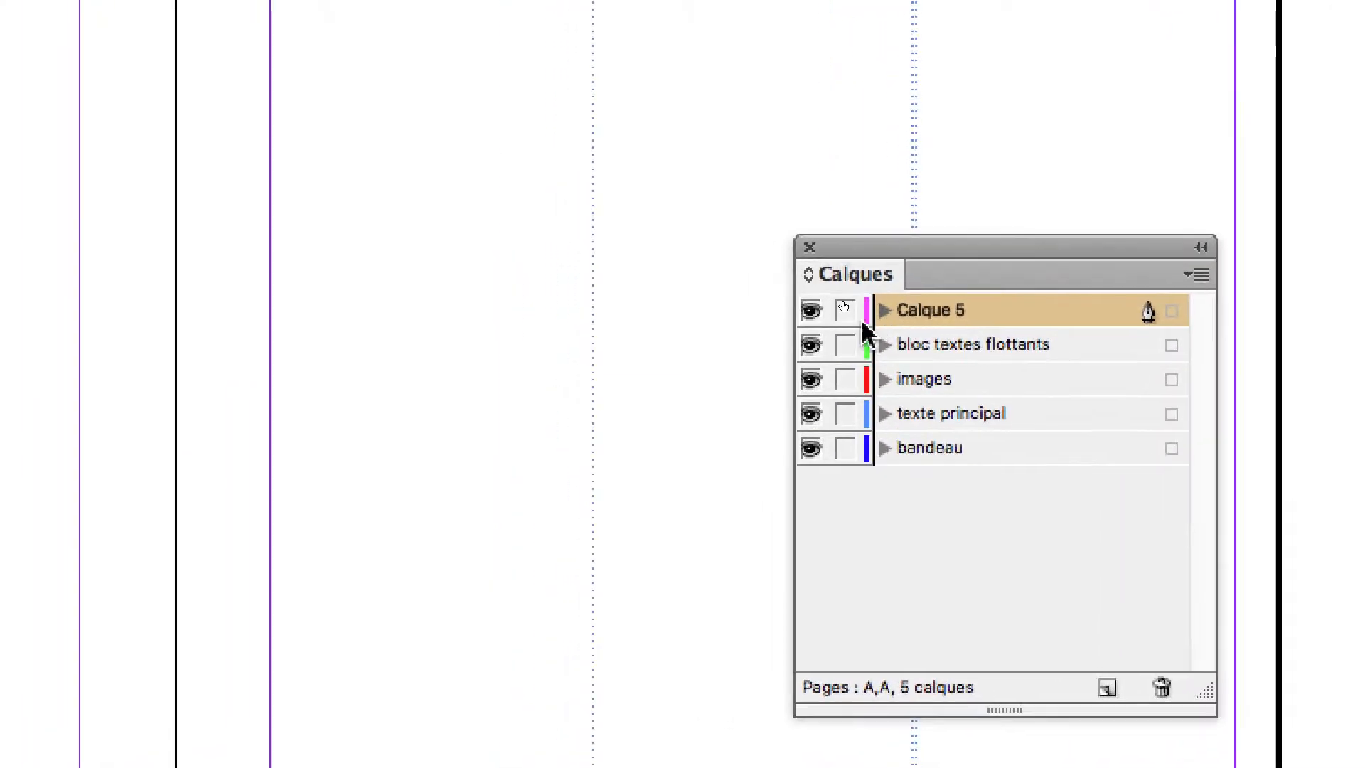
drag(782, 346, 781, 450)
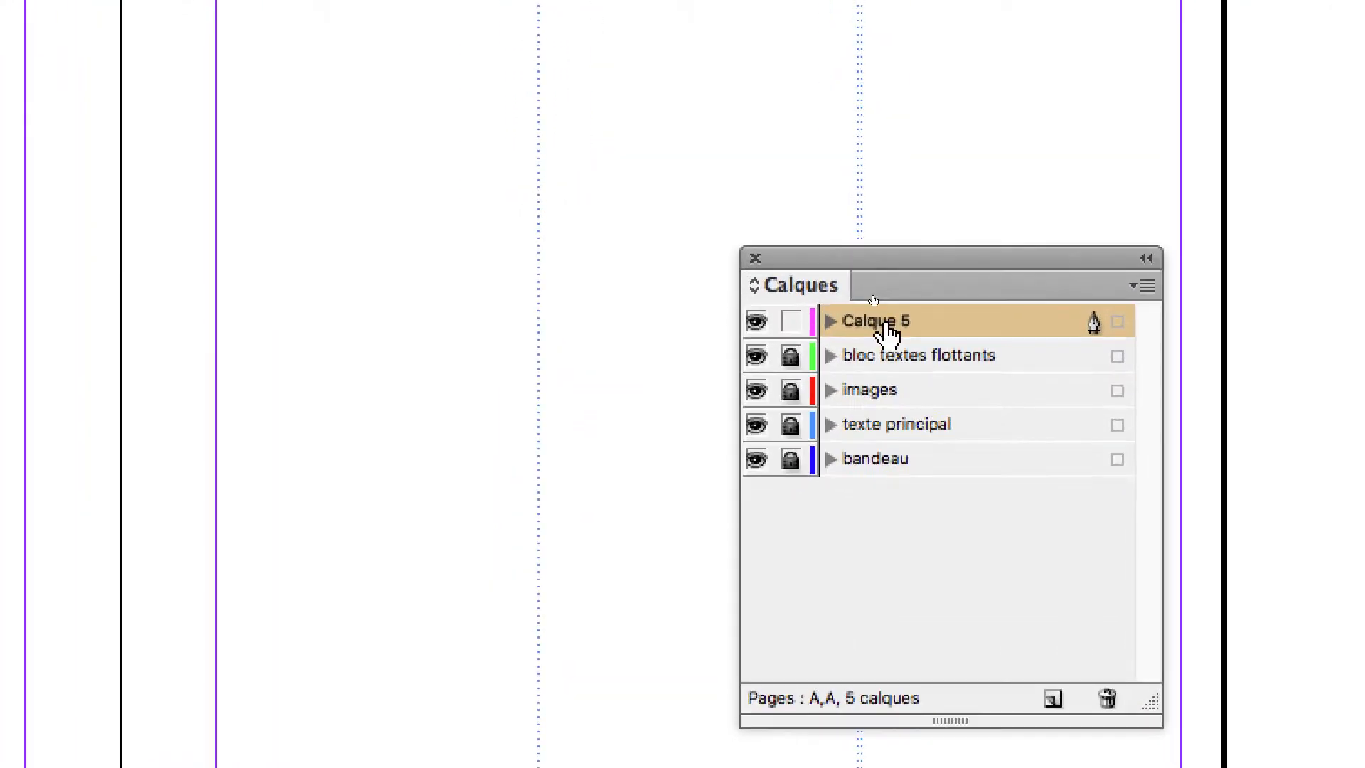
double_click(889, 328)
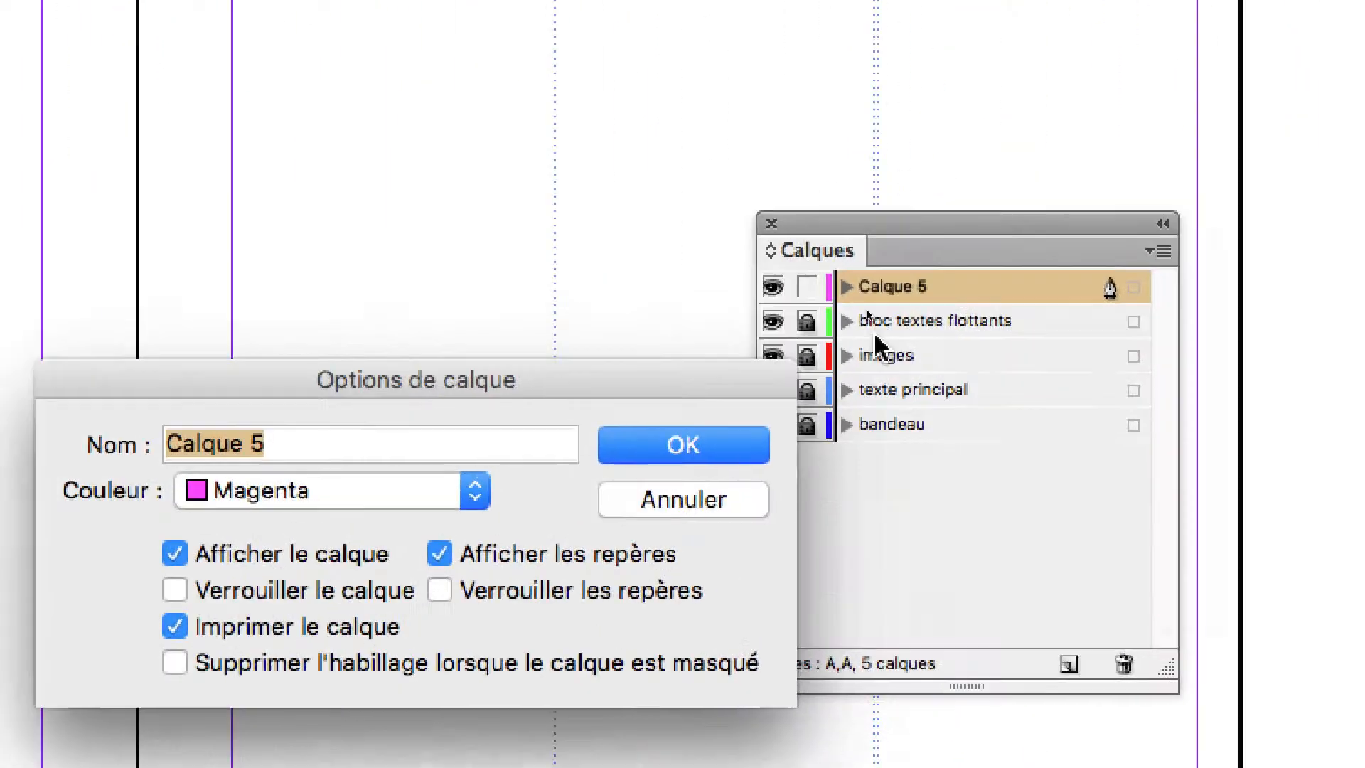
text(numérotation)
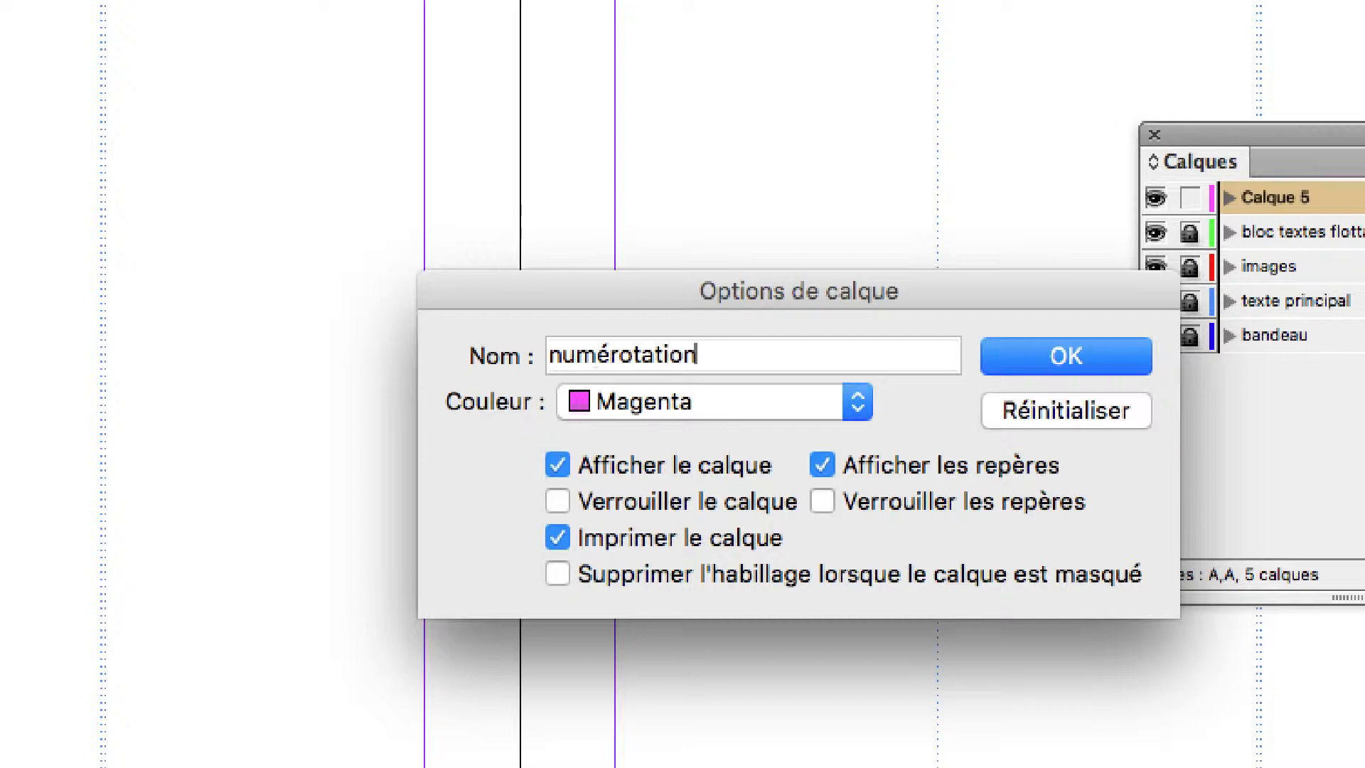
key(Return)
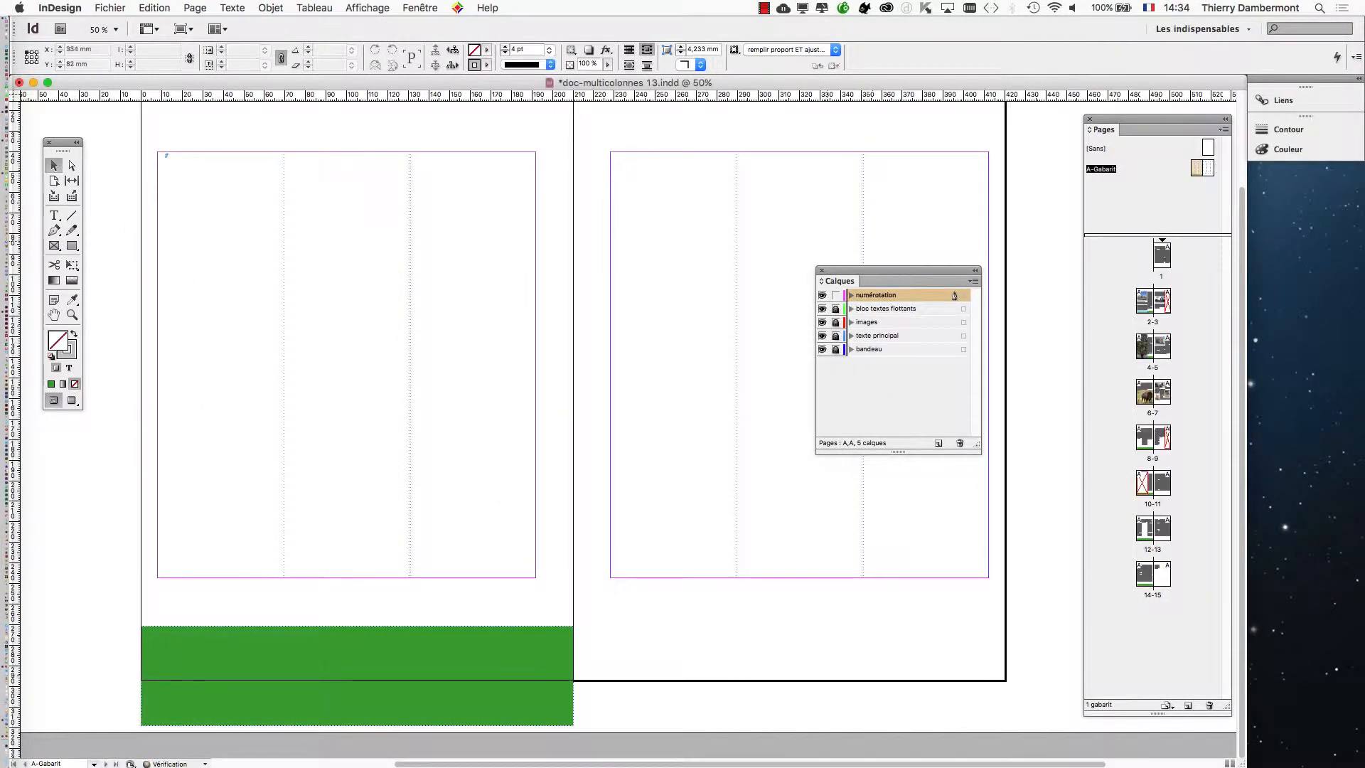
Draw a text frame about 15 mm square below the column area of the right-hand master page.
drag(844, 270, 993, 152)
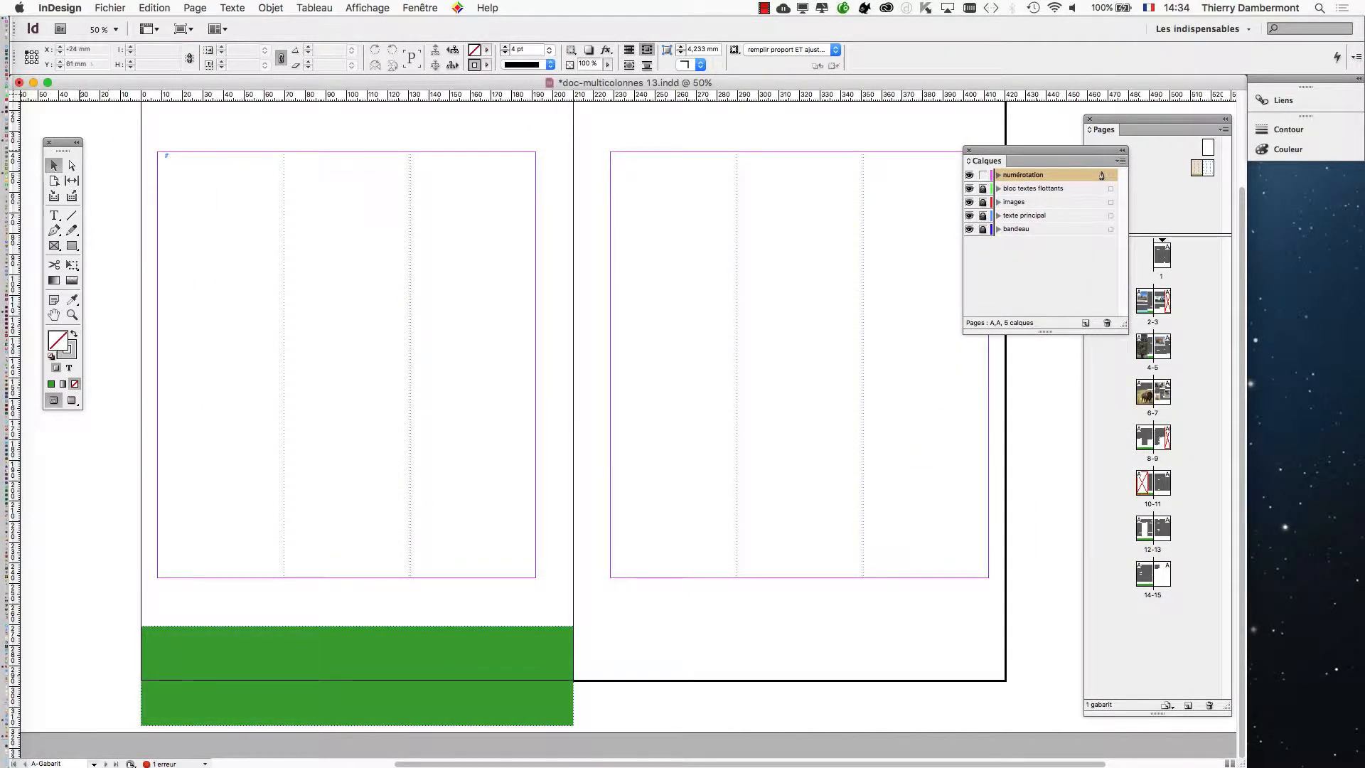
drag(64, 143, 238, 142)
click(228, 215)
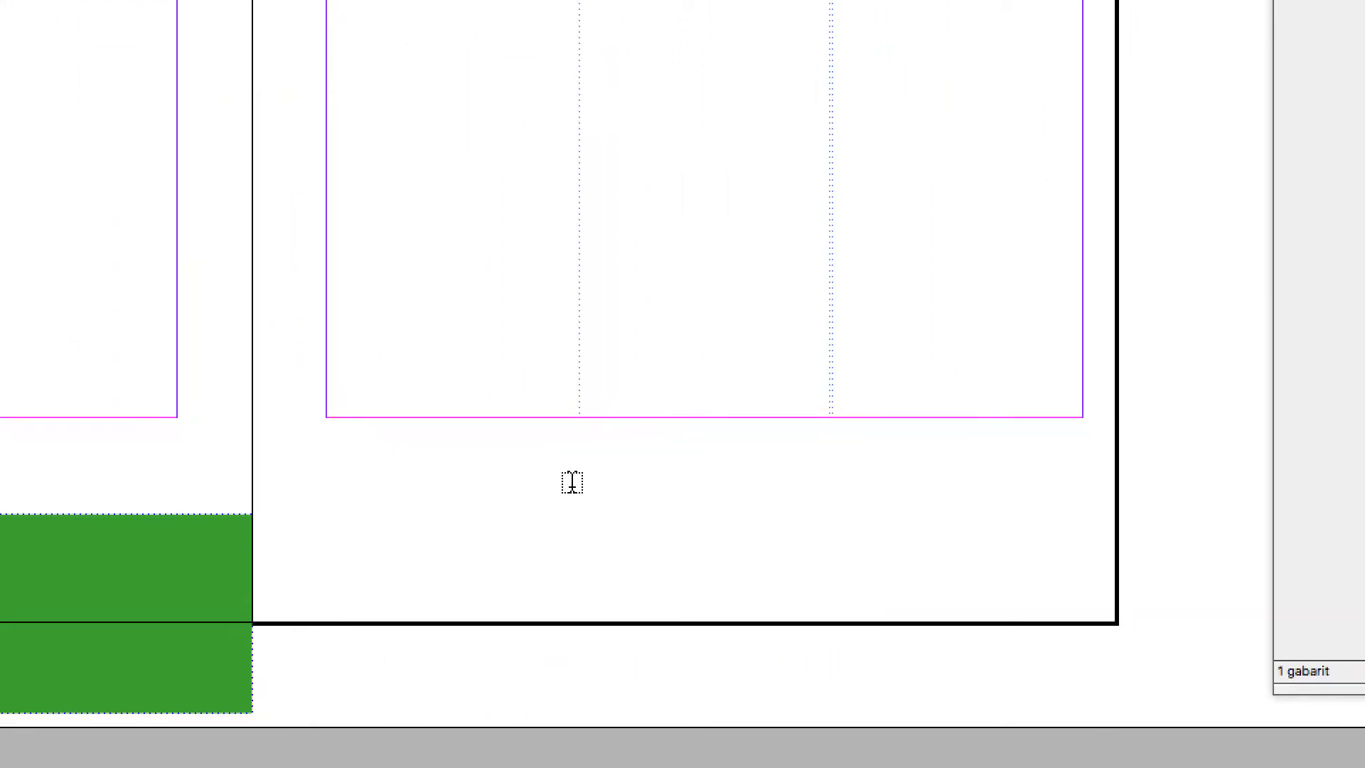
drag(579, 489, 700, 552)
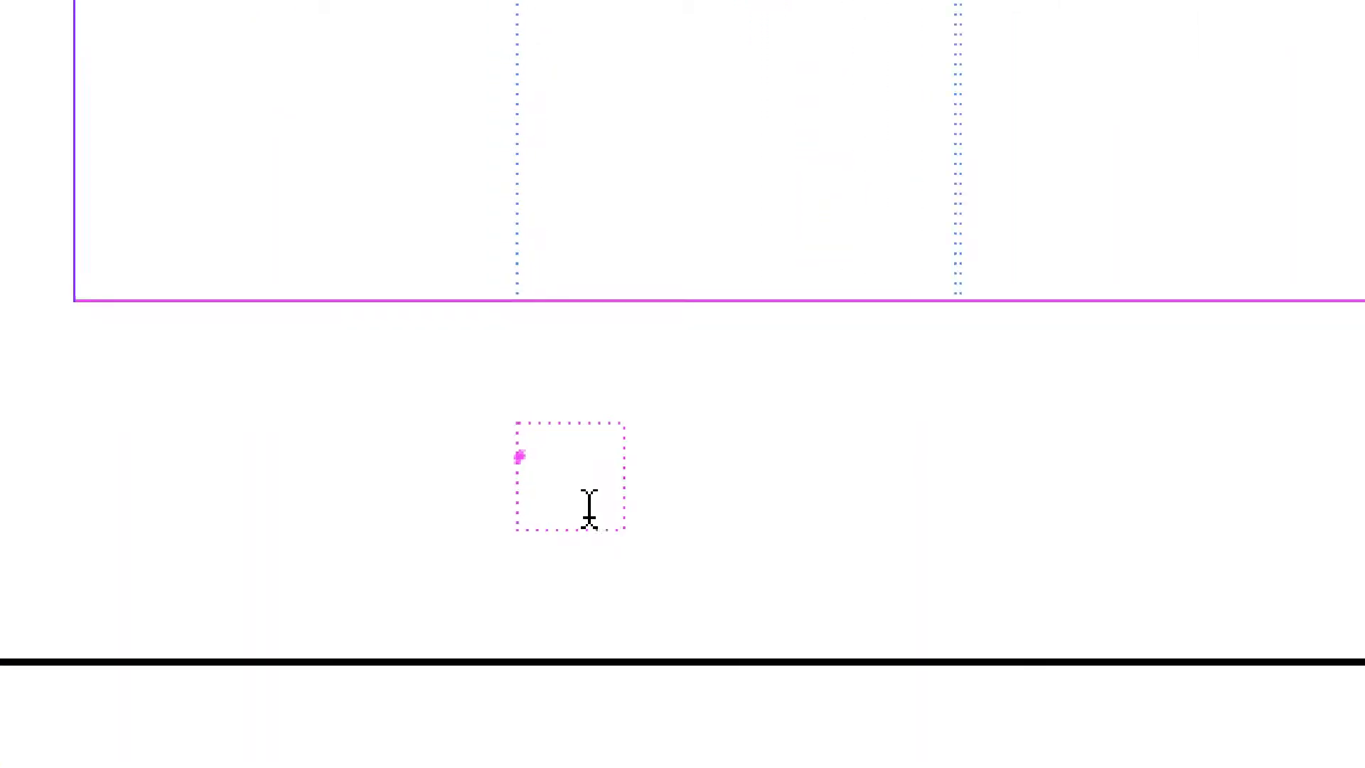
Insert the current page number marker (Numéro de page active) in the new text frame.
right_click(589, 522)
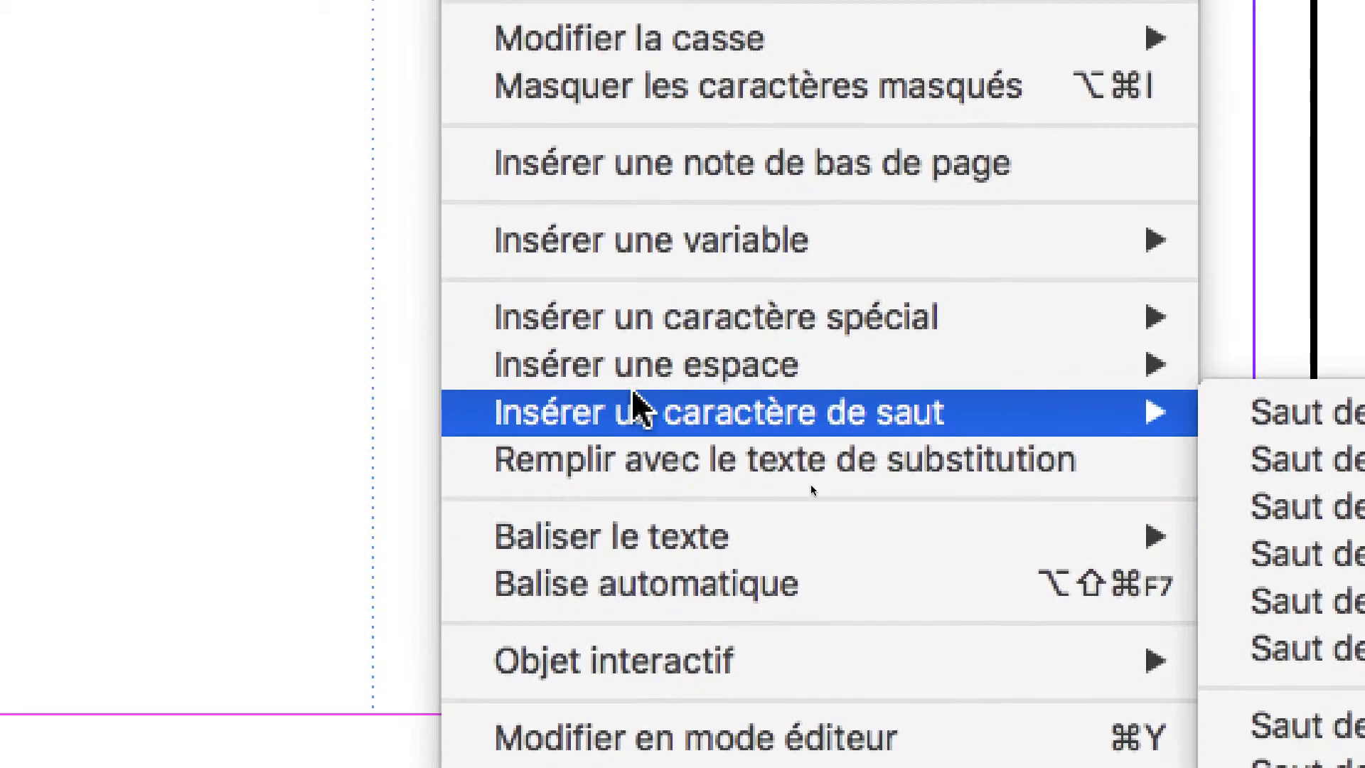
mouse_move(650, 273)
mouse_move(1324, 272)
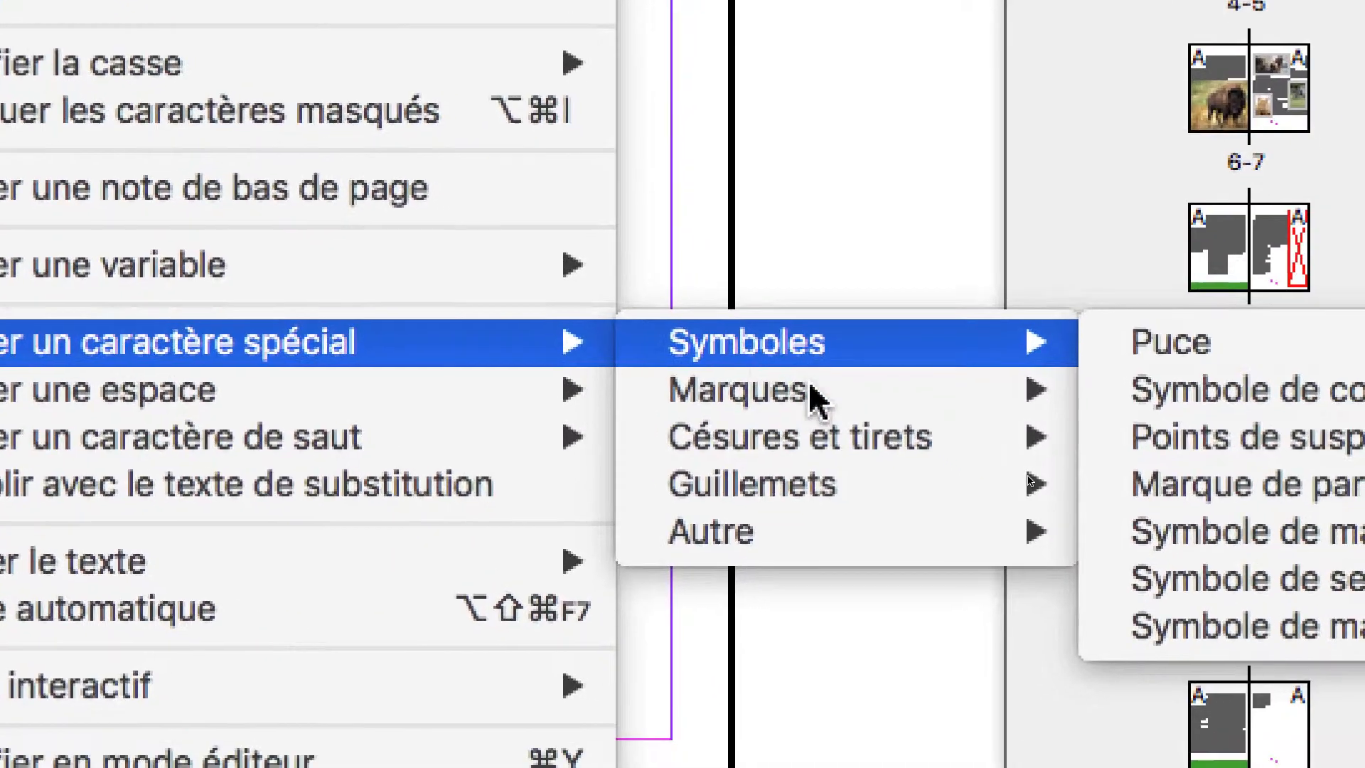
mouse_move(941, 426)
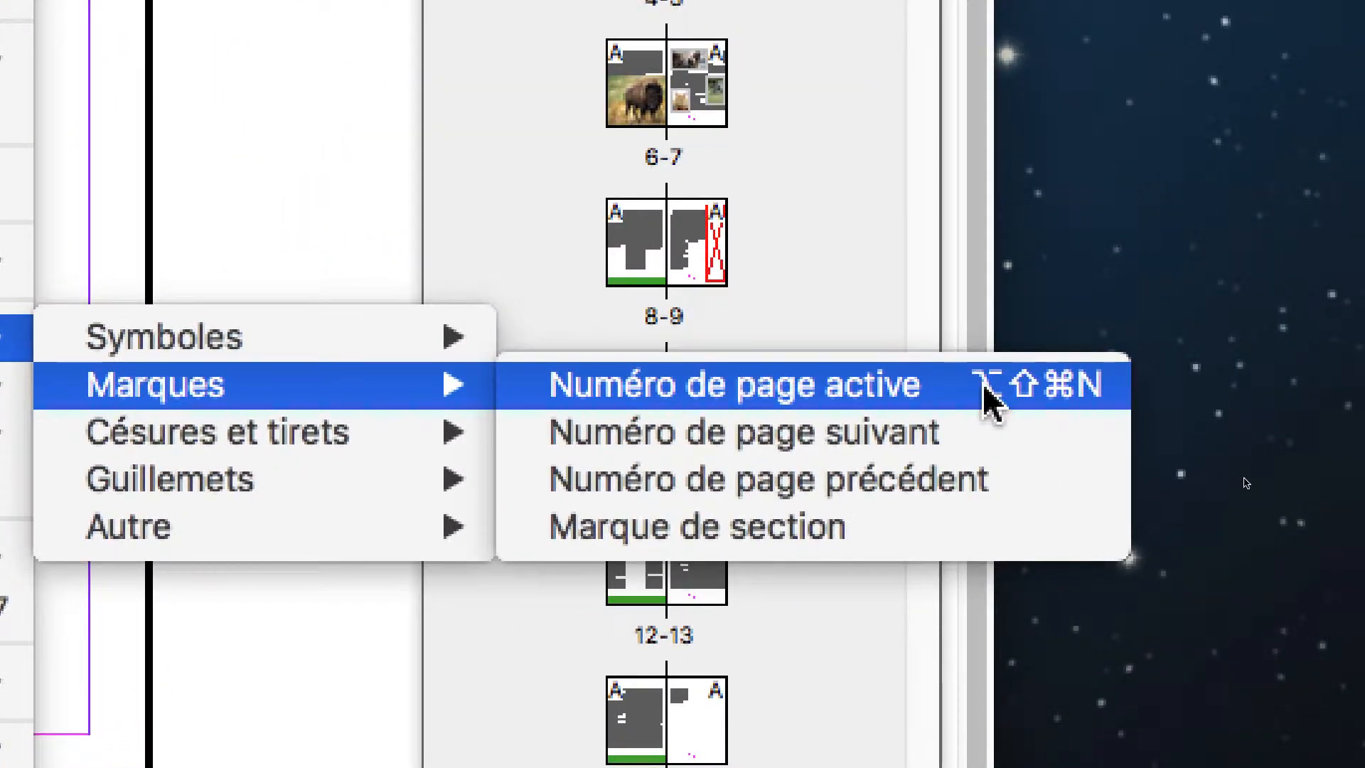
click(984, 389)
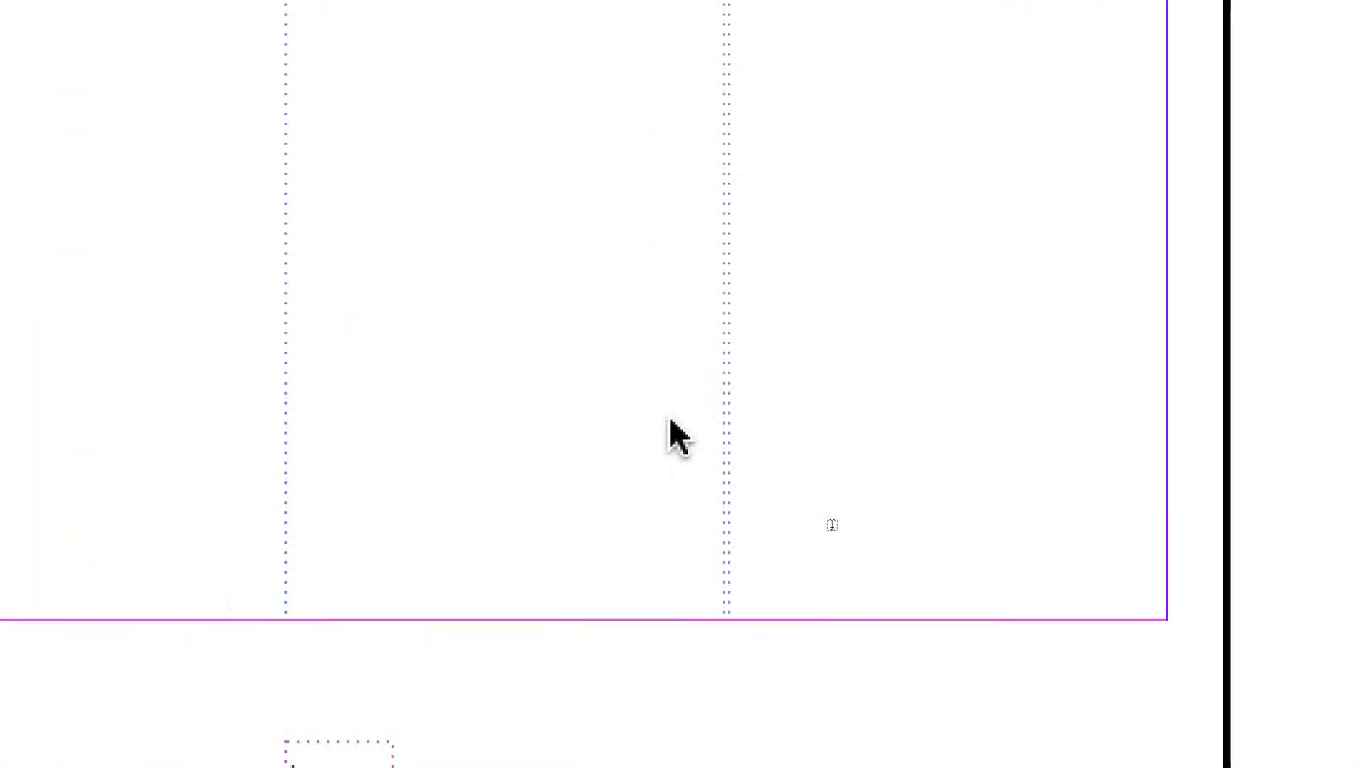
Check how the page number marker displays on page 5, and return to the A-Gabarit master.
drag(577, 485, 558, 508)
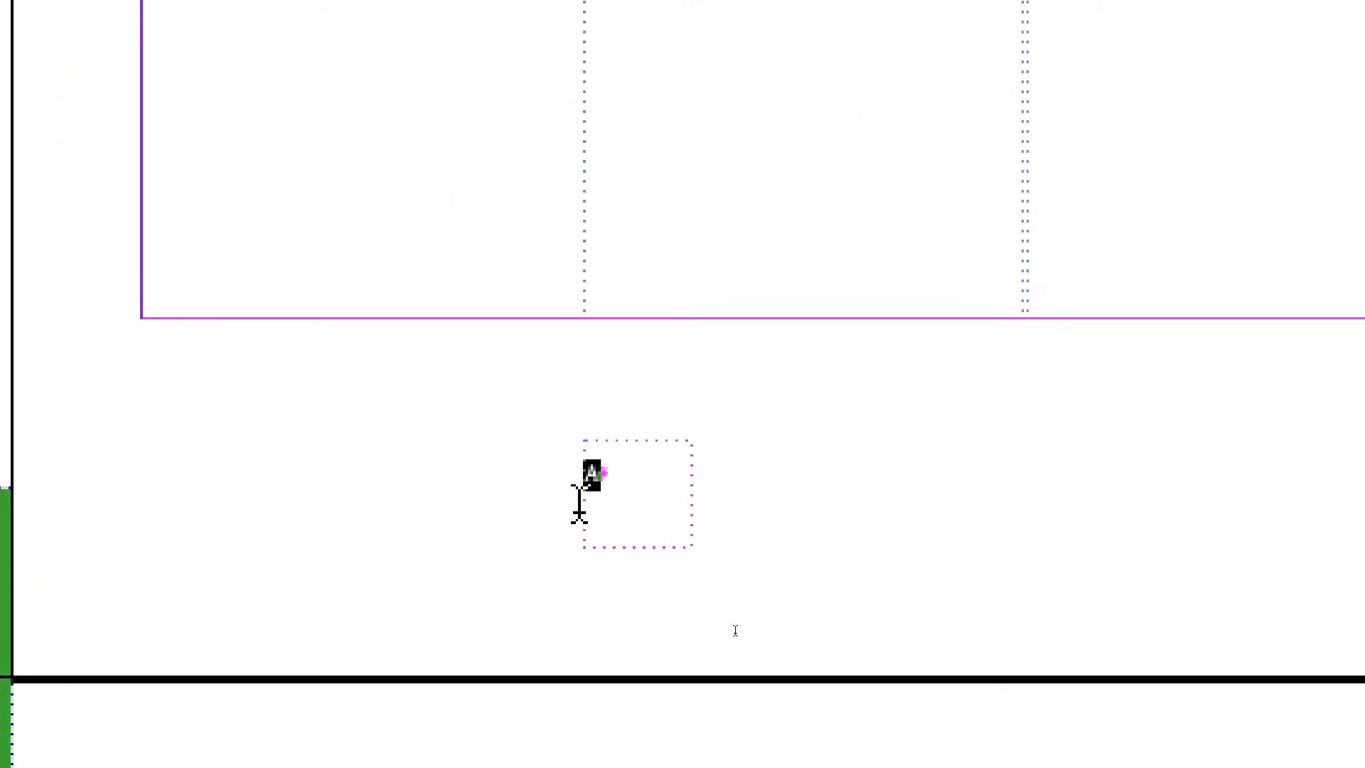
scroll(586, 502, up, 1)
scroll(586, 502, up, 2)
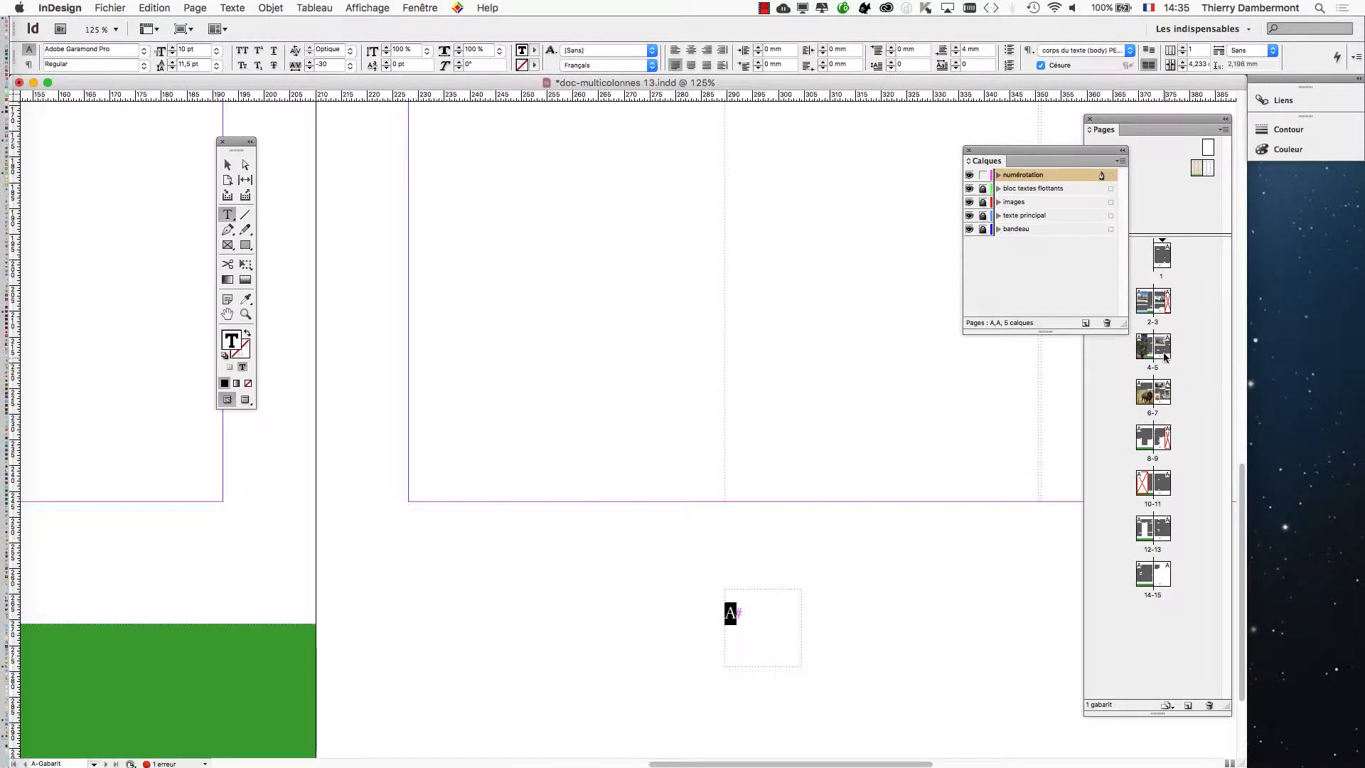
double_click(1164, 355)
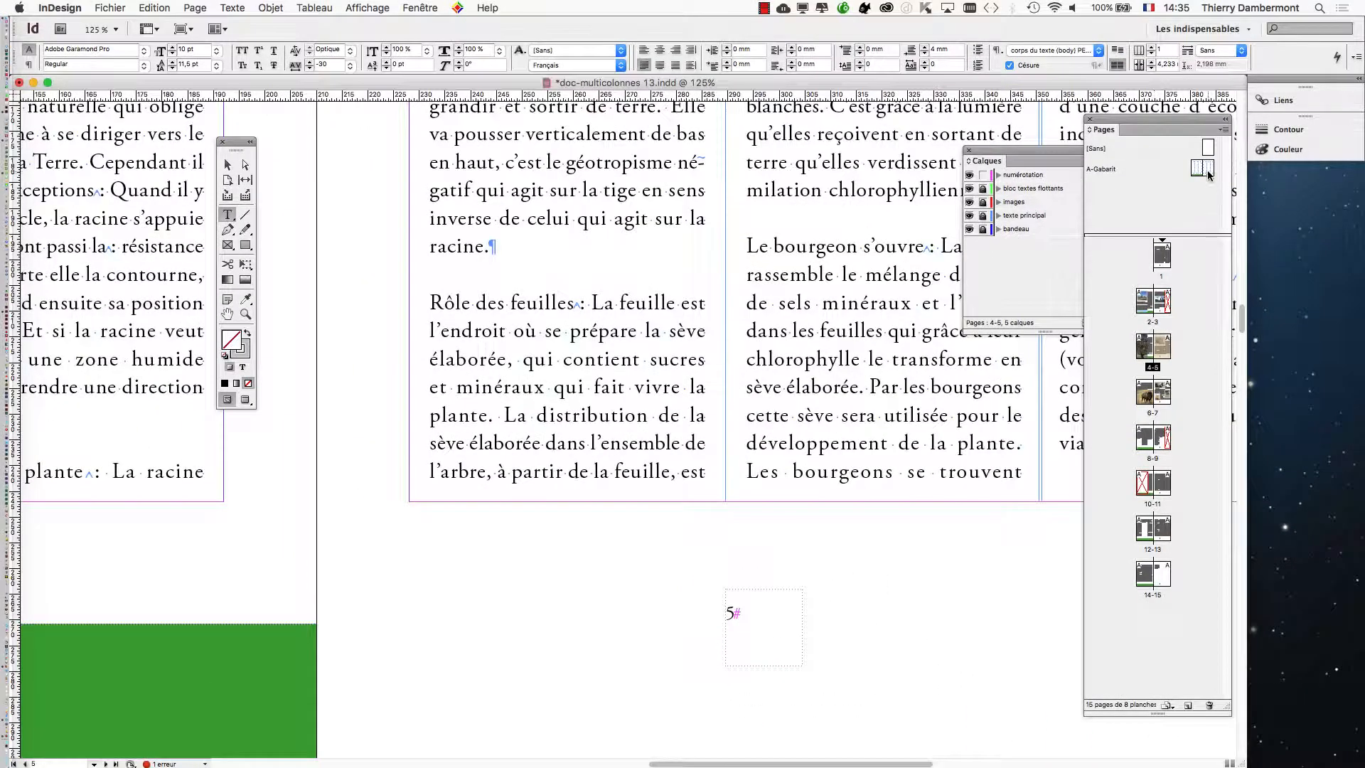
double_click(1207, 171)
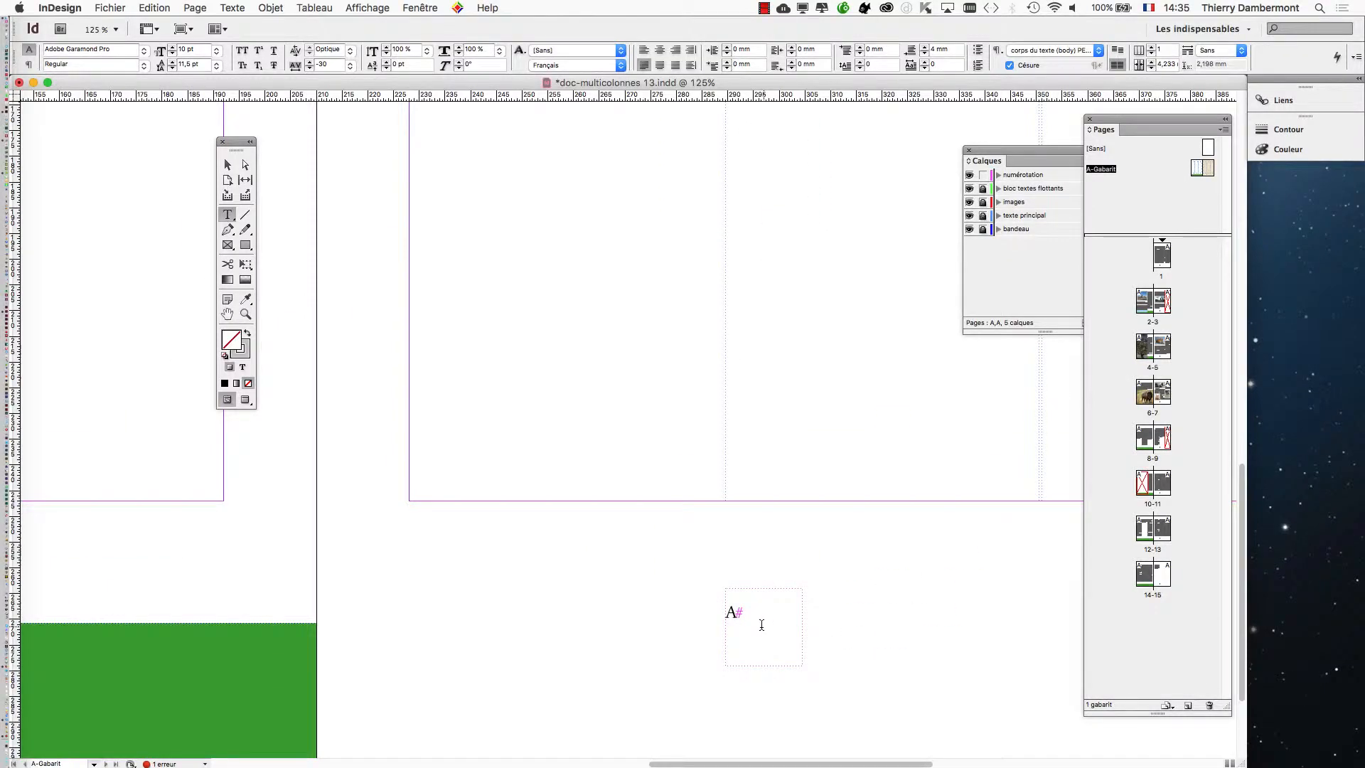
Select the page-number text frame on the right-hand master page as an object.
key(super+equal)
key(super+equal)
key(super+equal)
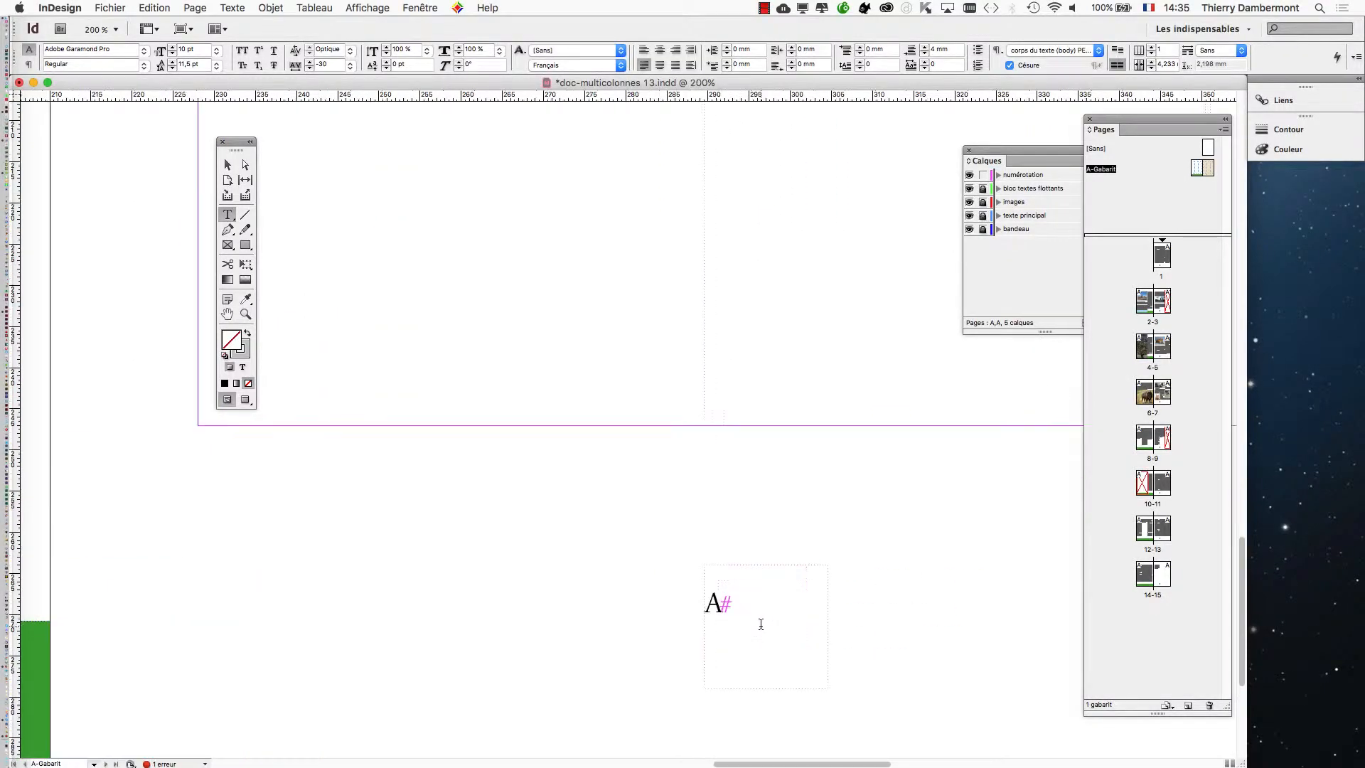
click(711, 609)
drag(712, 609, 521, 429)
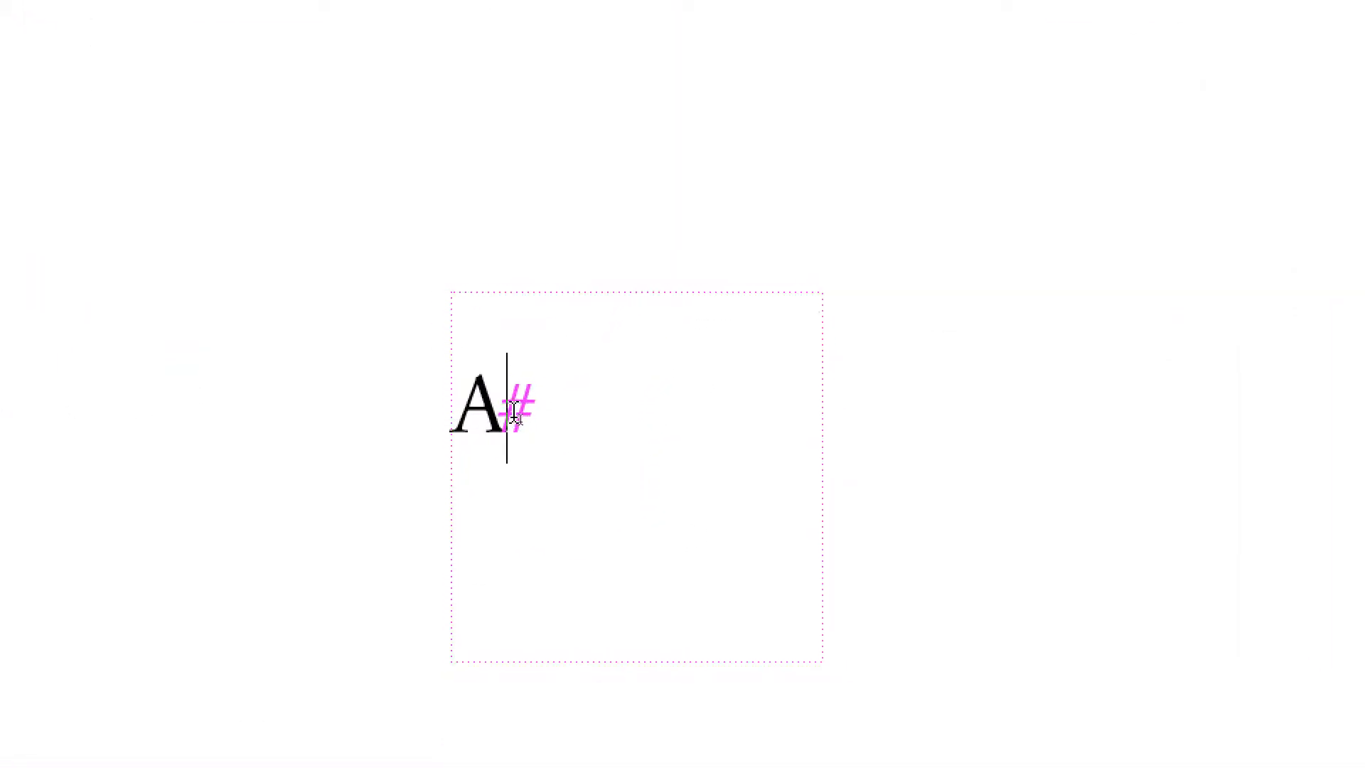
key(Escape)
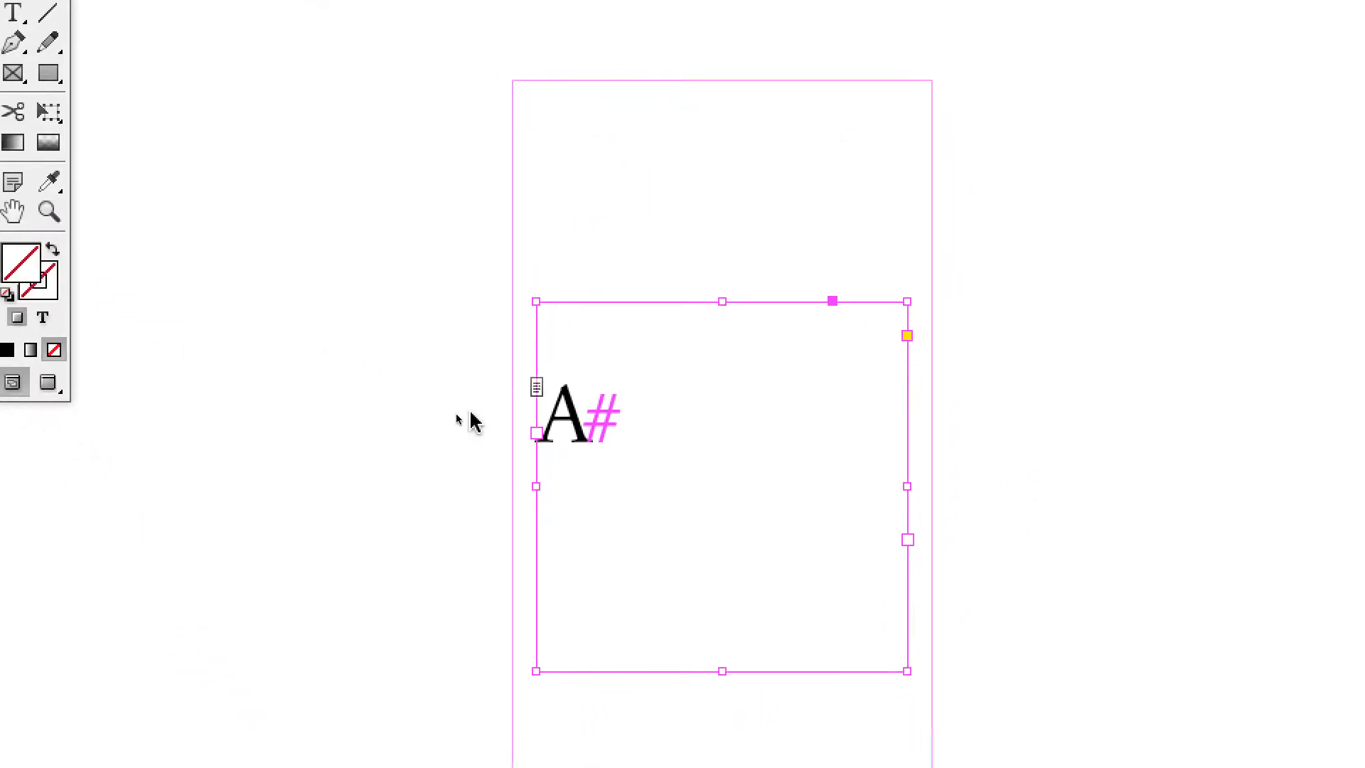
click(584, 477)
click(502, 437)
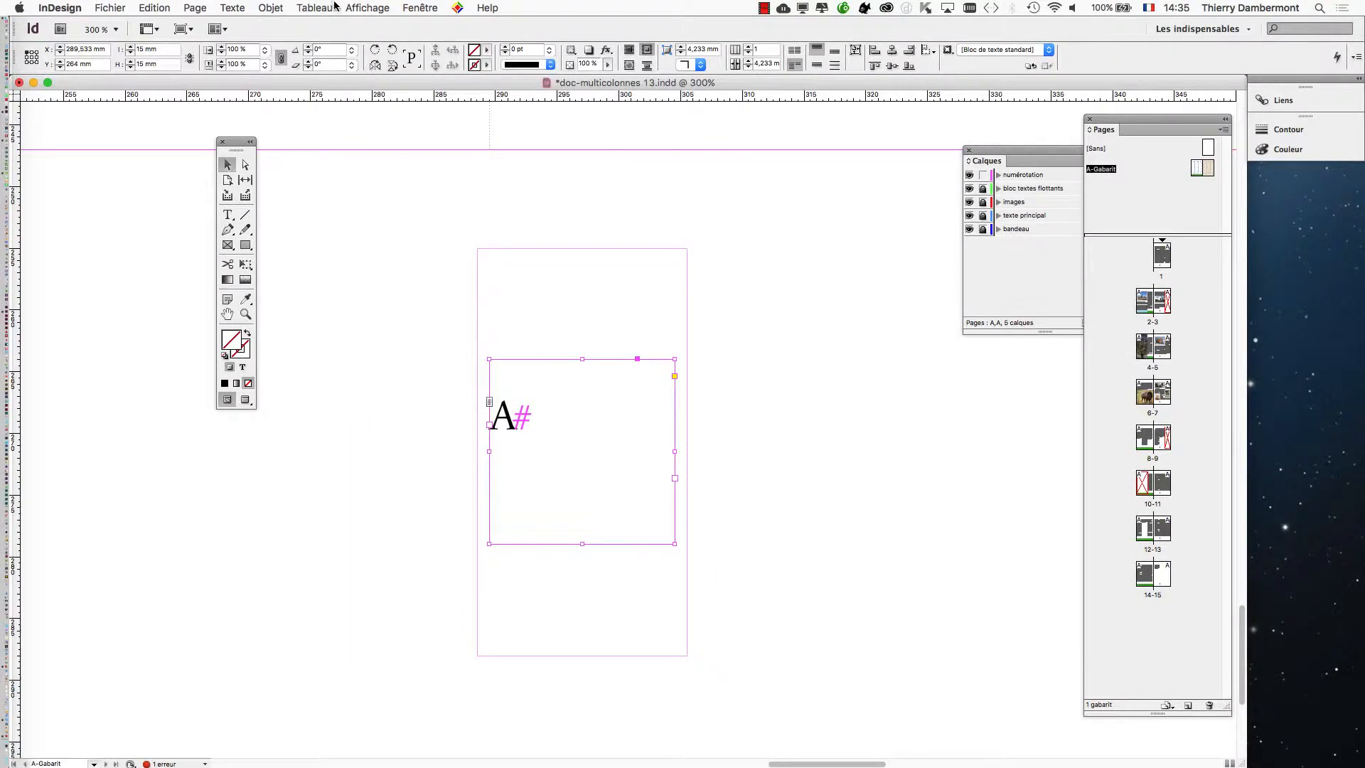
click(271, 7)
click(338, 201)
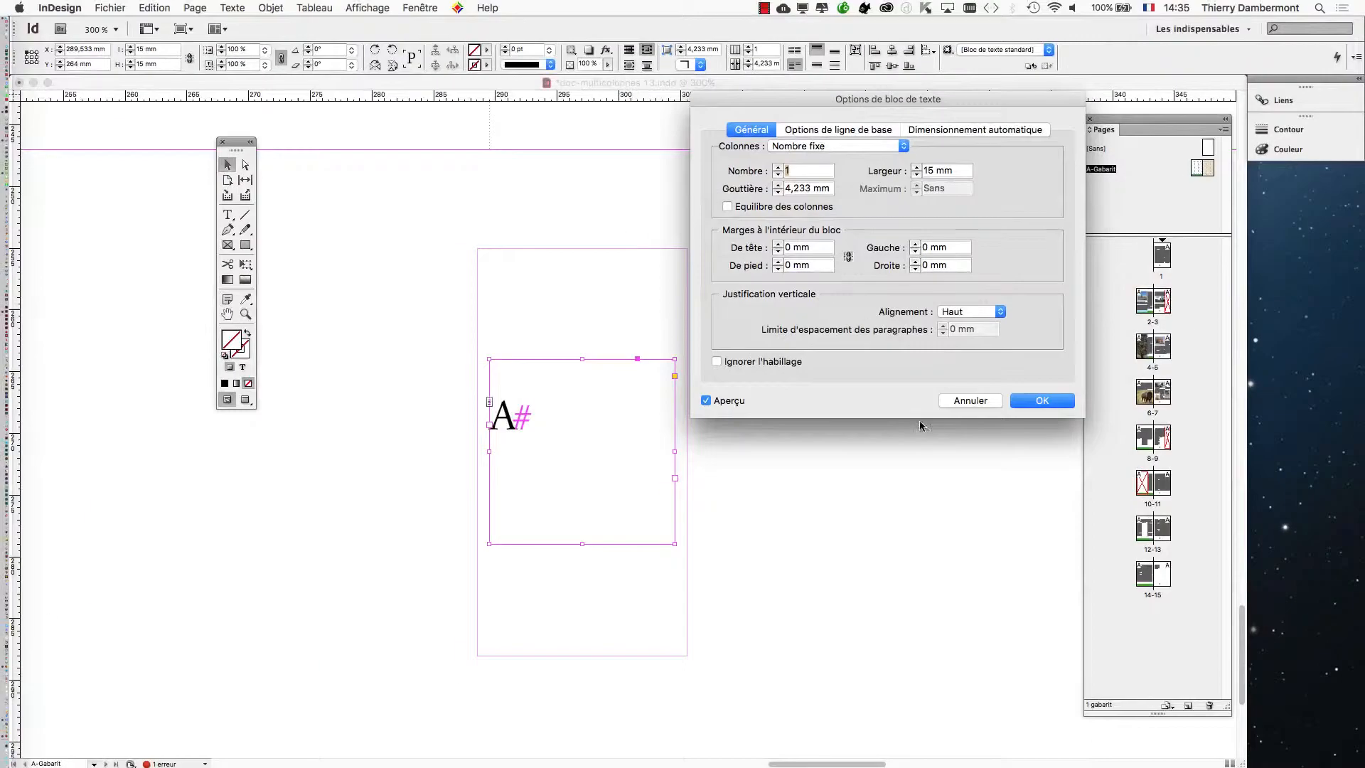
click(960, 402)
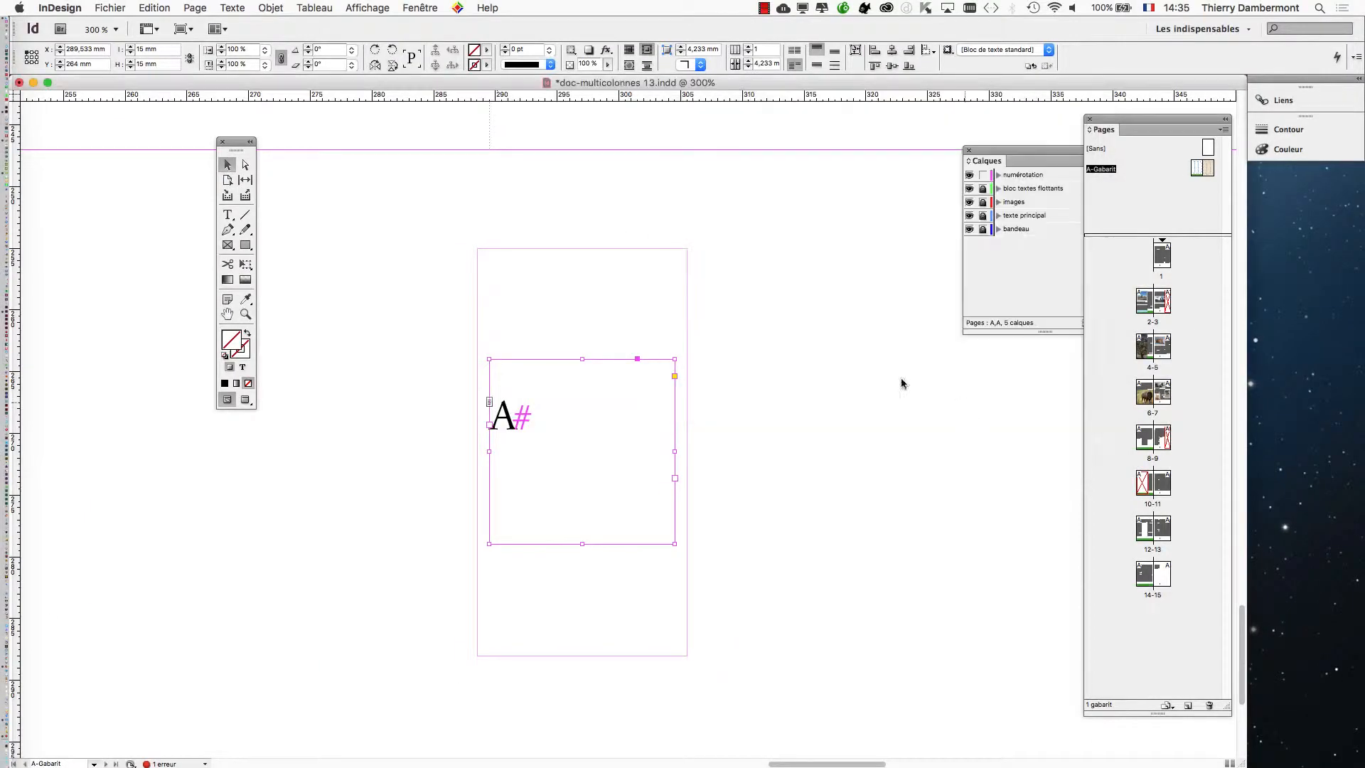
Turn off text wrap for the page-number frame.
click(420, 7)
click(474, 185)
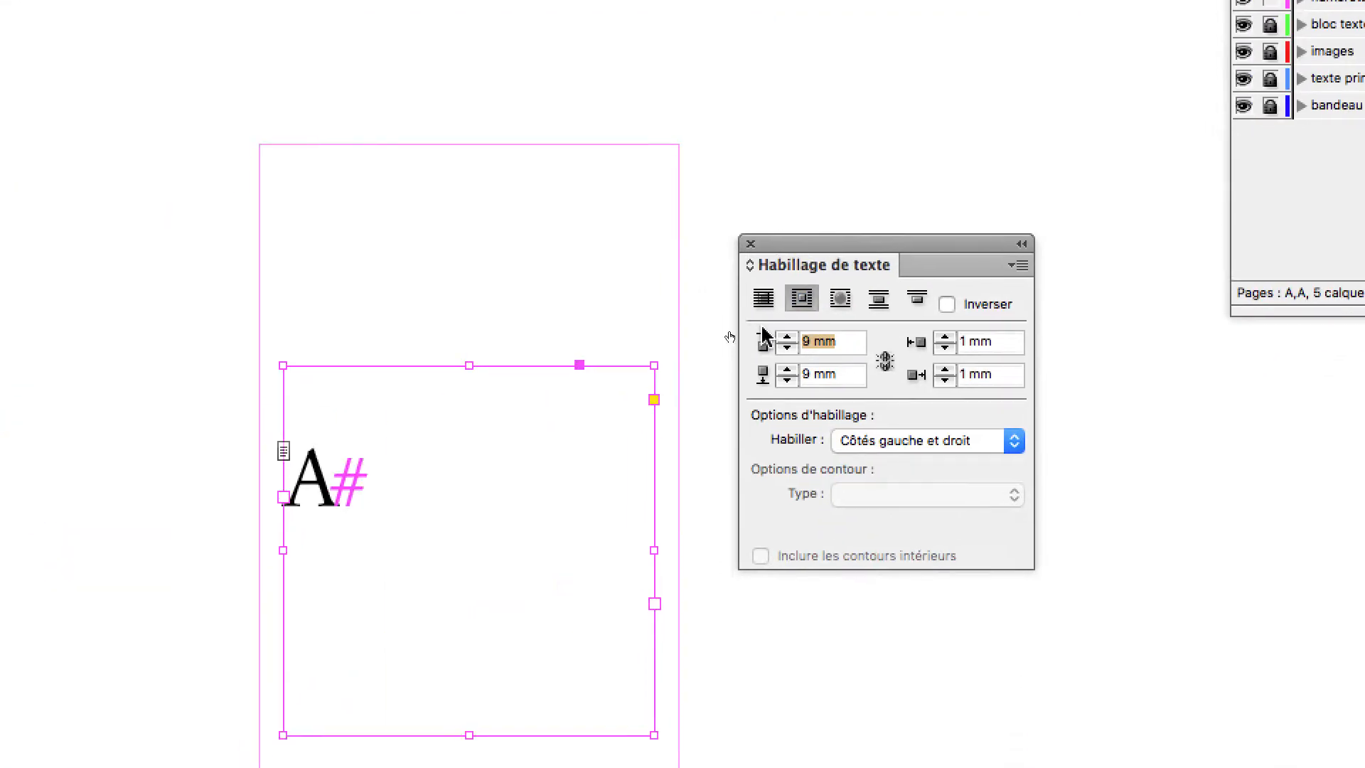
click(948, 315)
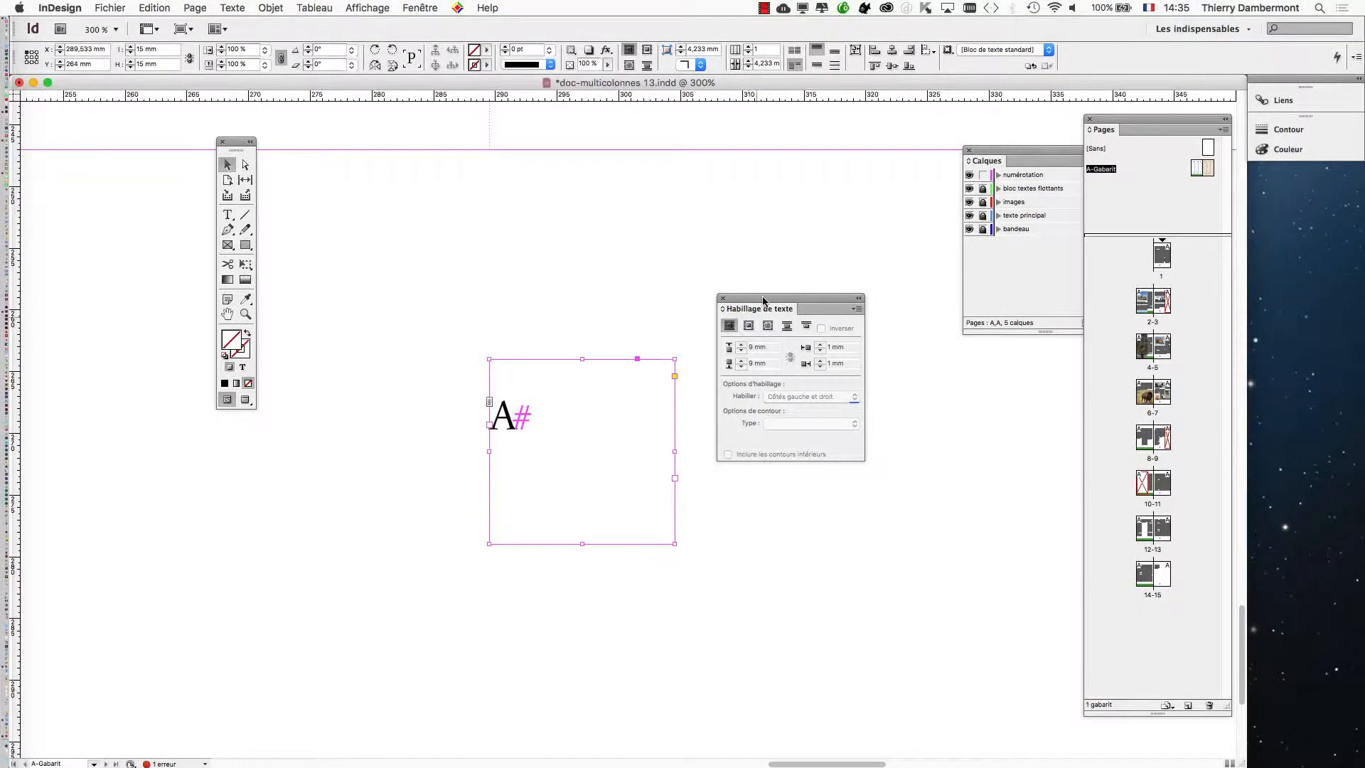
drag(763, 300, 900, 401)
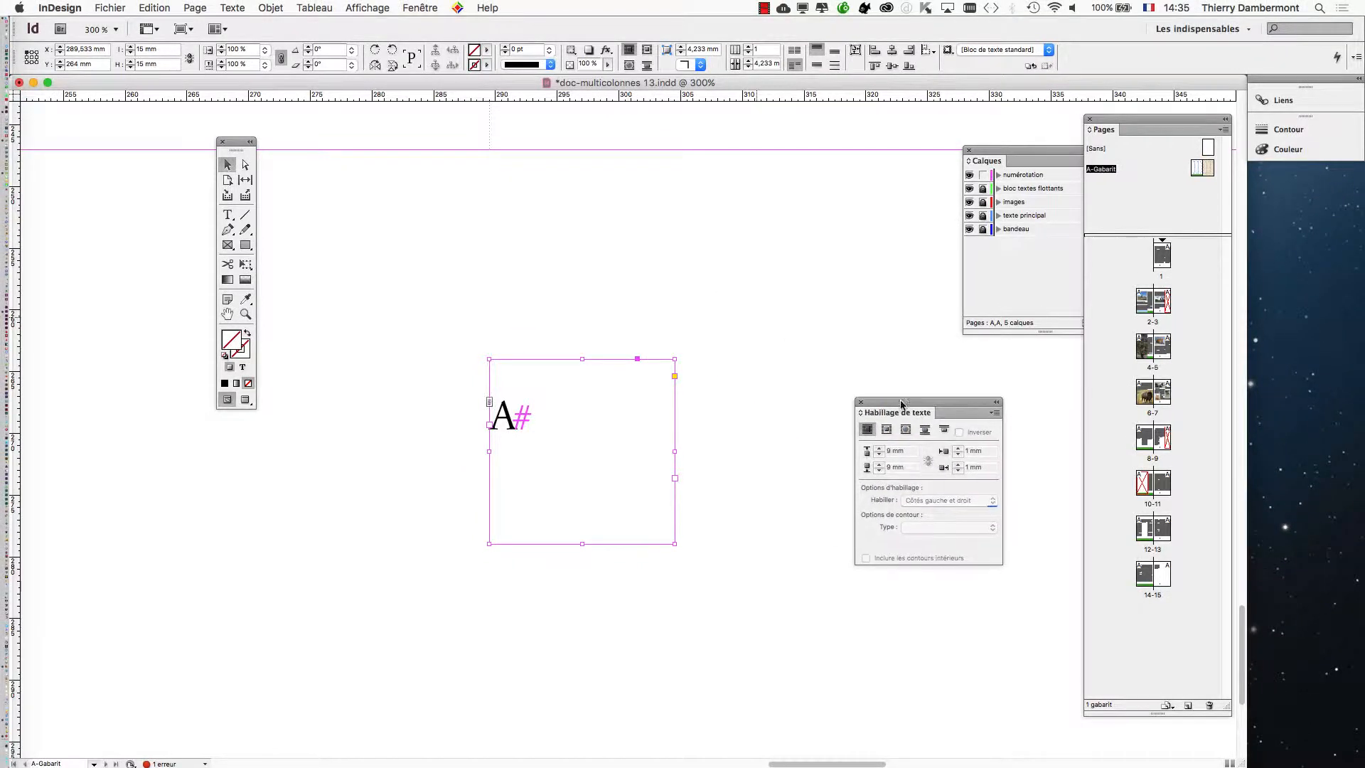
Center the page number horizontally in its frame with the paragraph alignment.
click(229, 7)
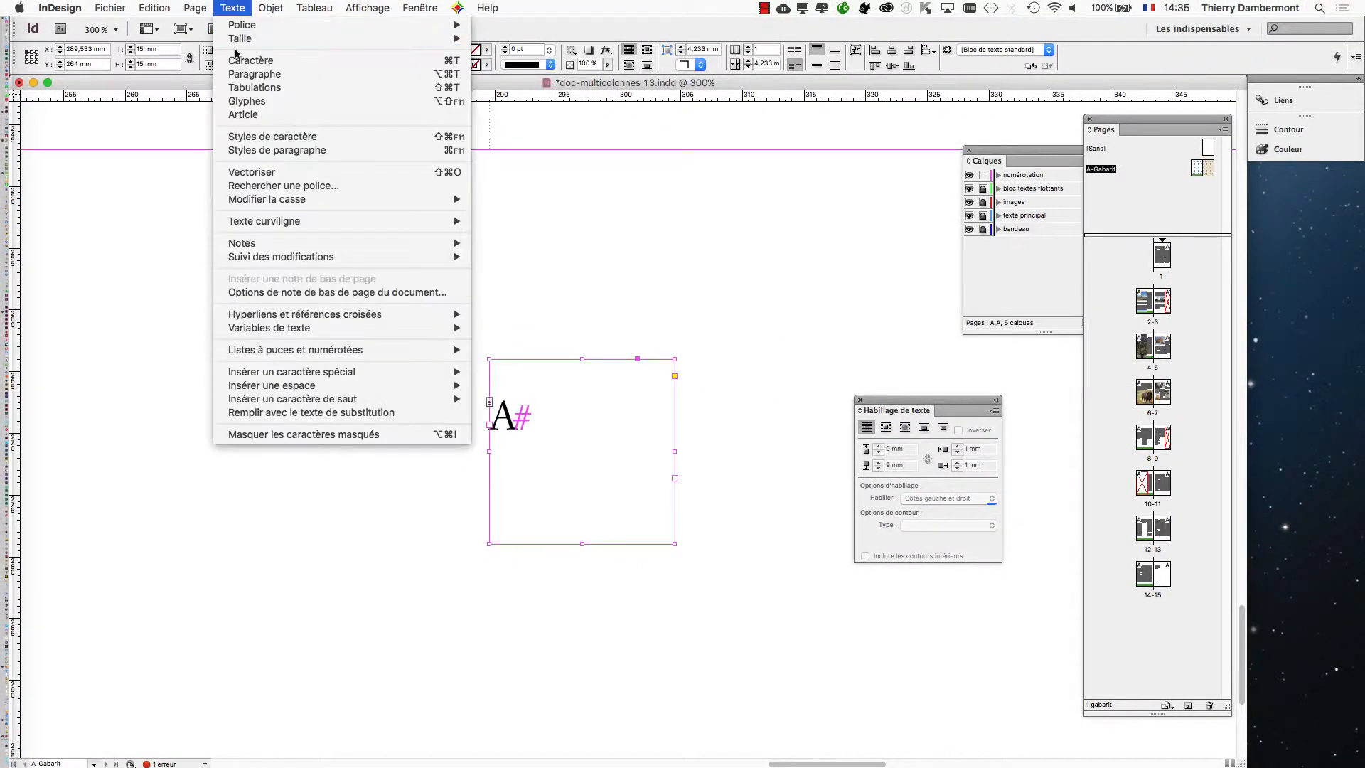
click(244, 74)
drag(667, 336, 672, 337)
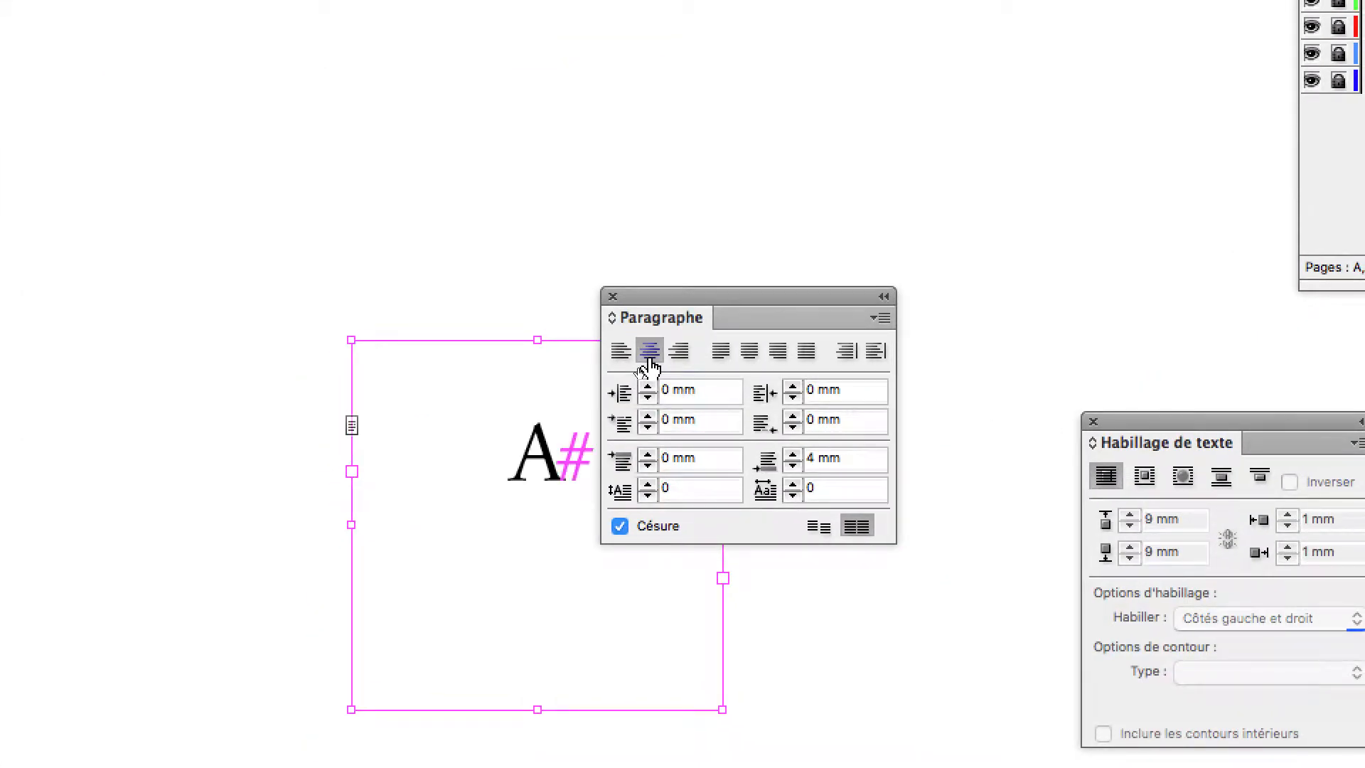
drag(640, 348, 696, 298)
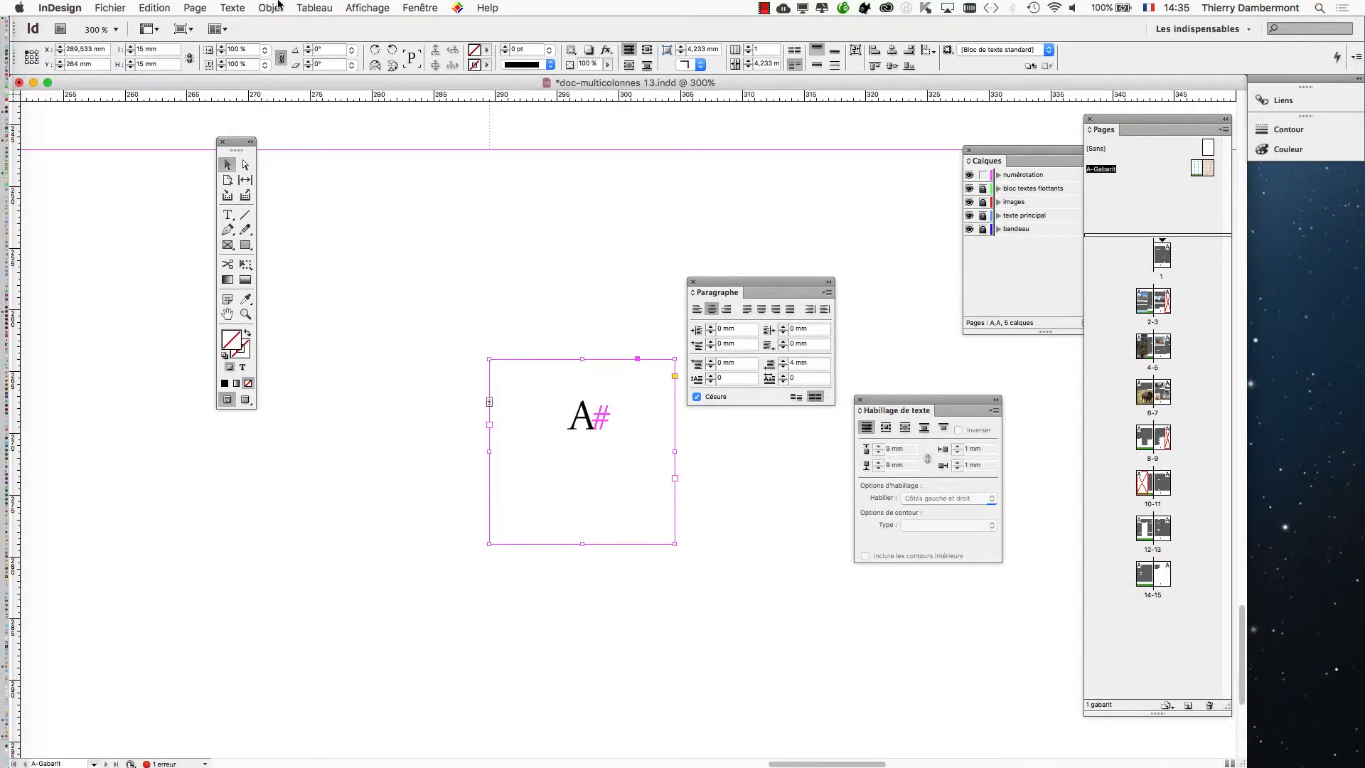
Set the vertical justification of the page-number frame to Centrer in the text frame options.
click(271, 8)
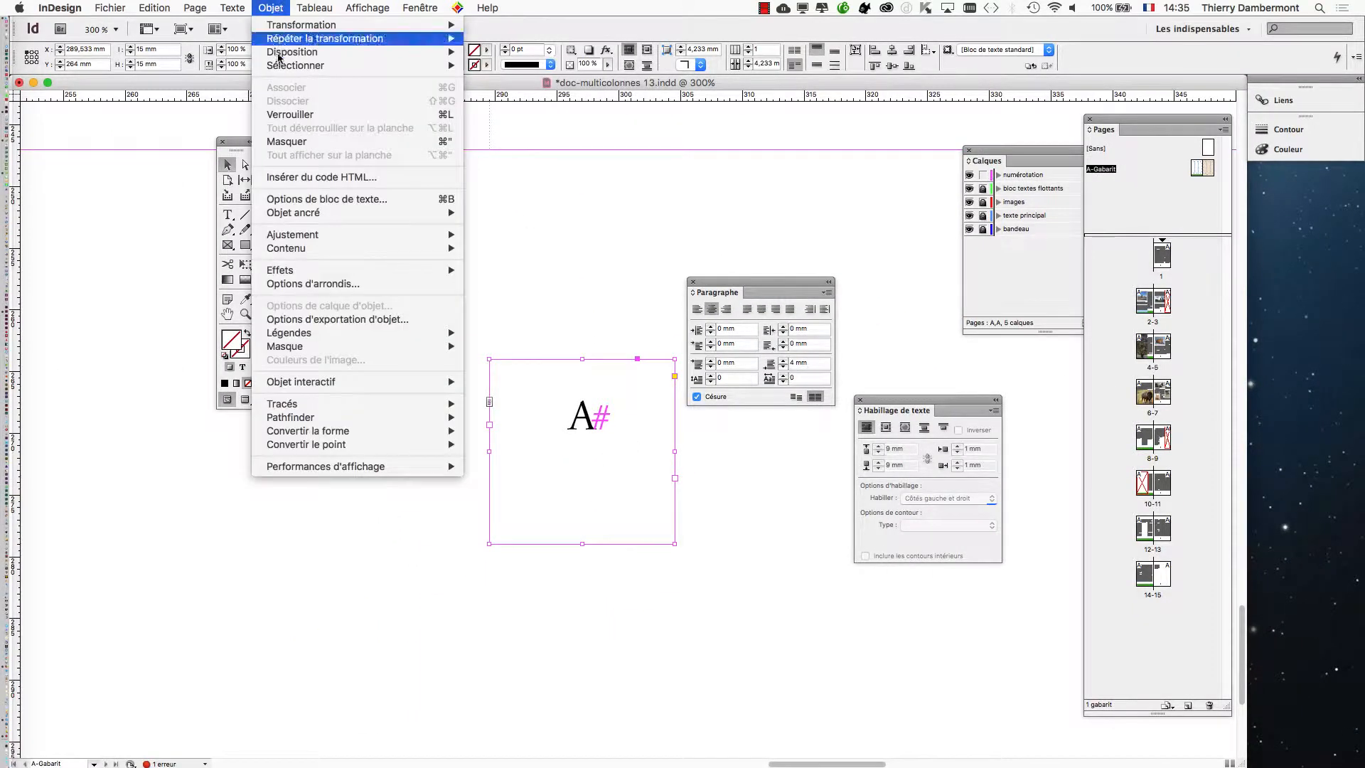
click(314, 200)
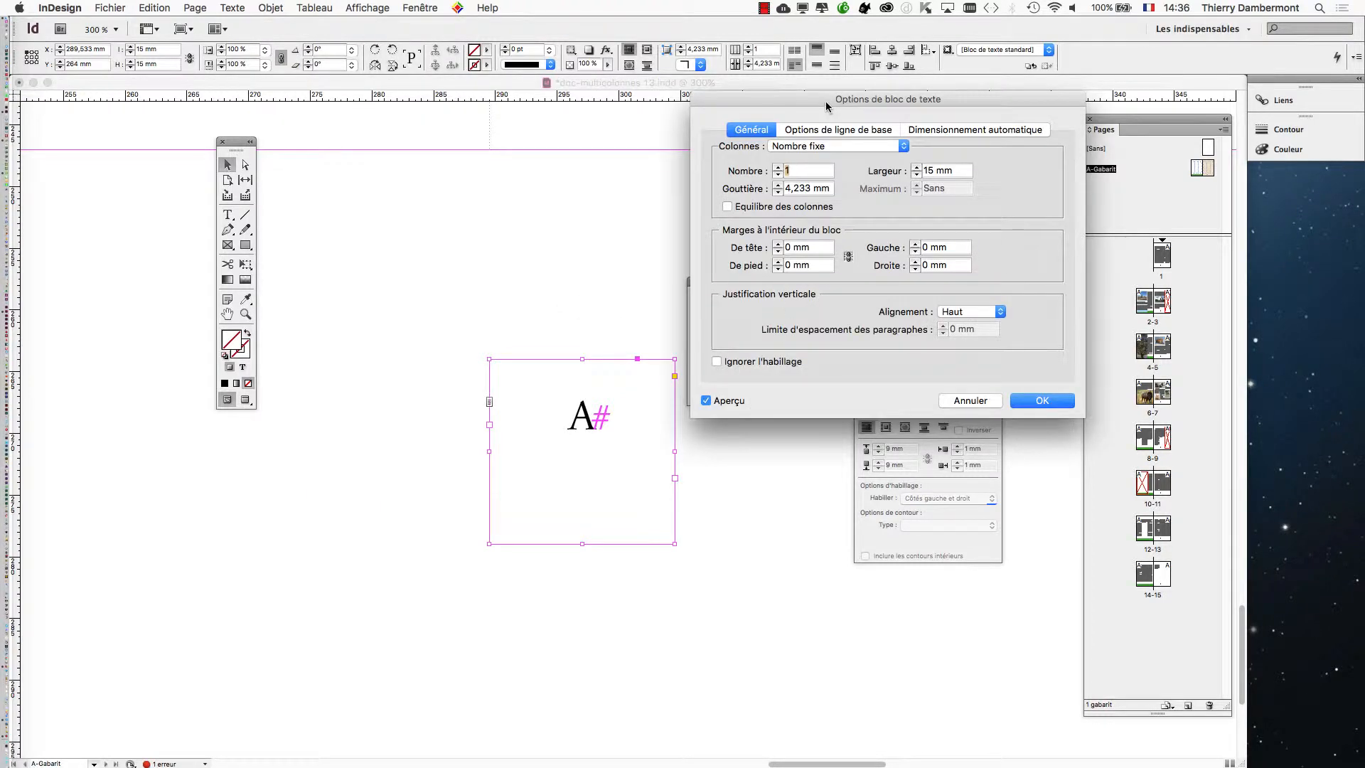
drag(826, 105, 782, 146)
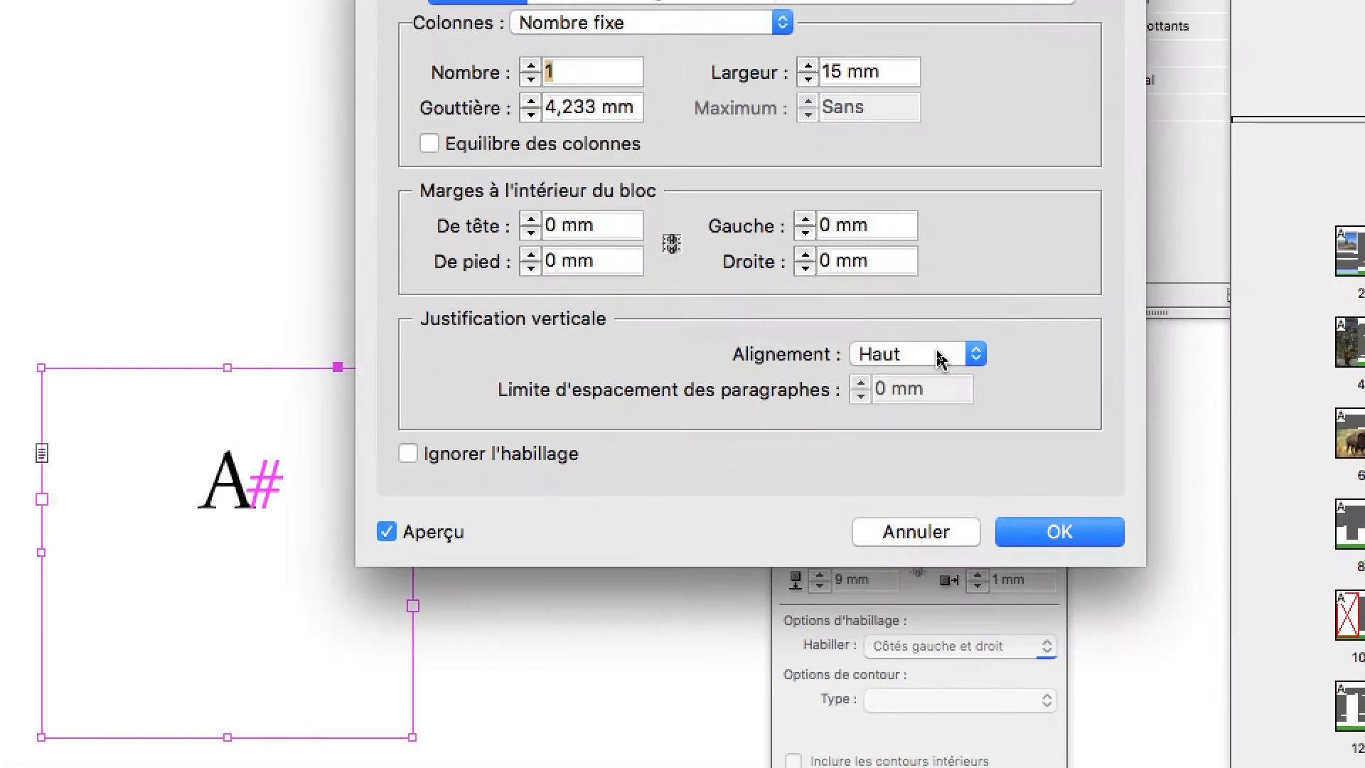
click(937, 354)
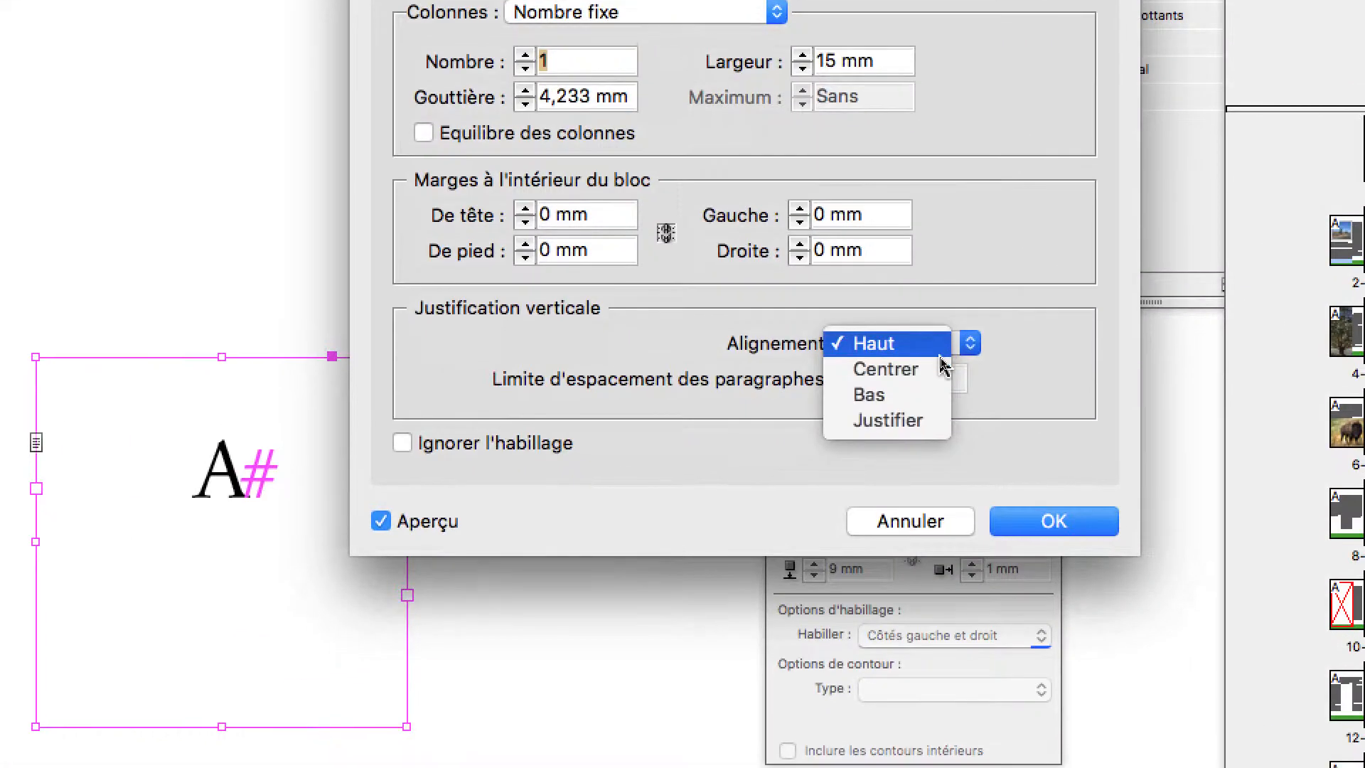
click(938, 369)
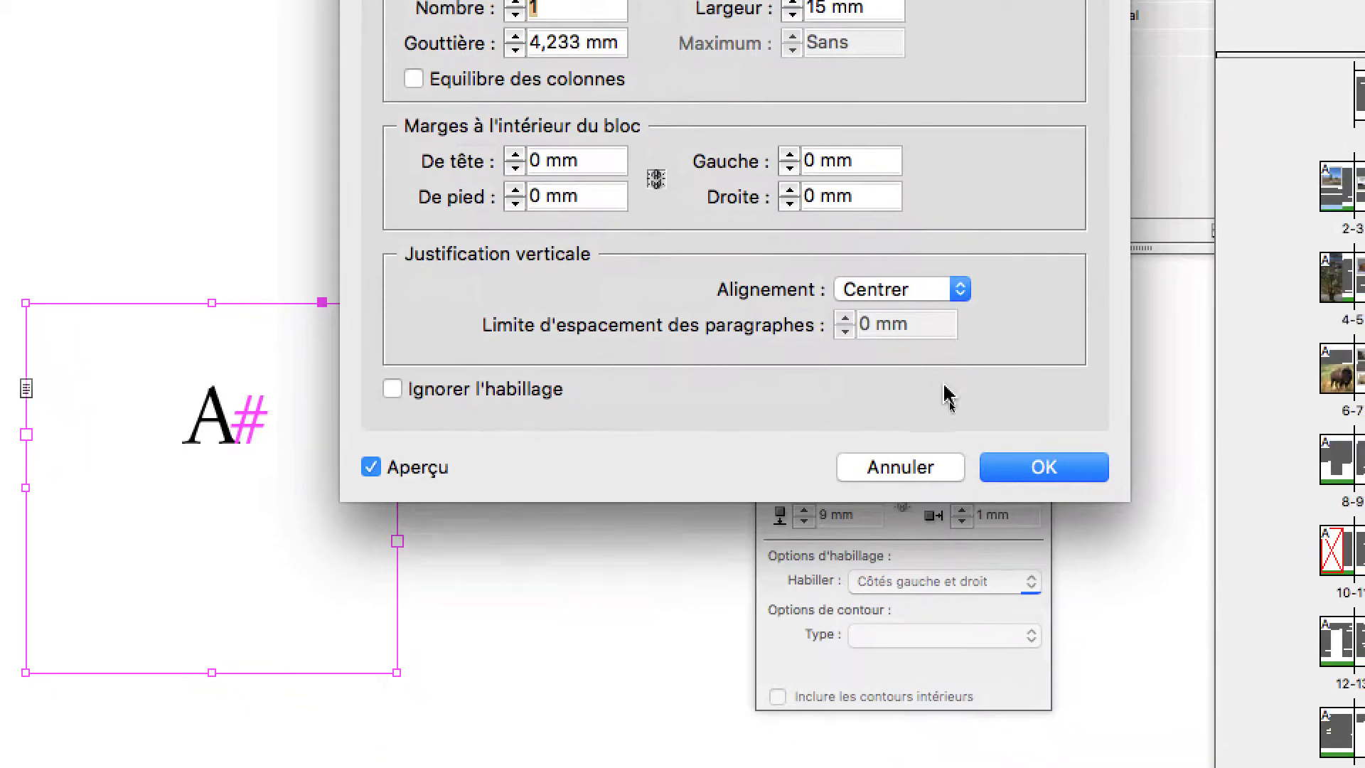
click(1044, 467)
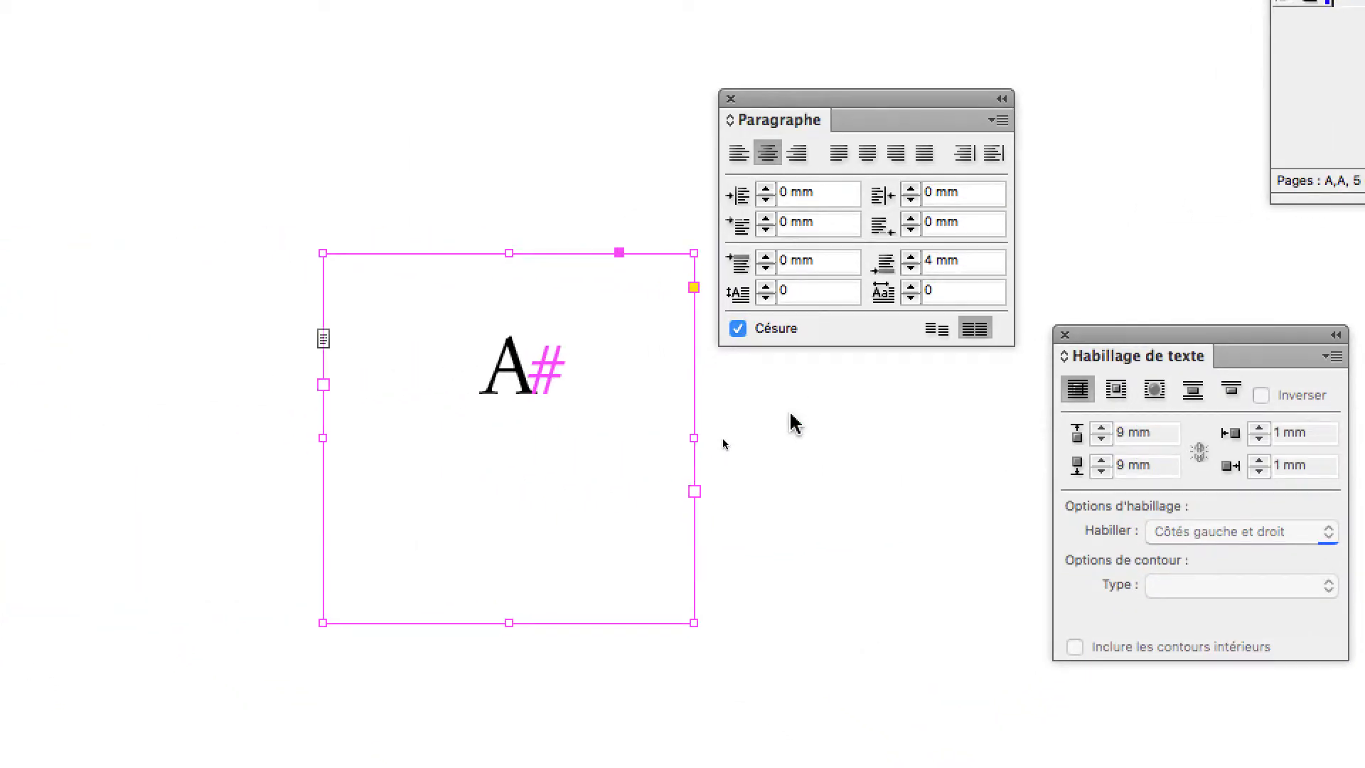
Examine the page-number frame's general and baseline settings in the text frame options without changing them.
click(795, 423)
click(618, 420)
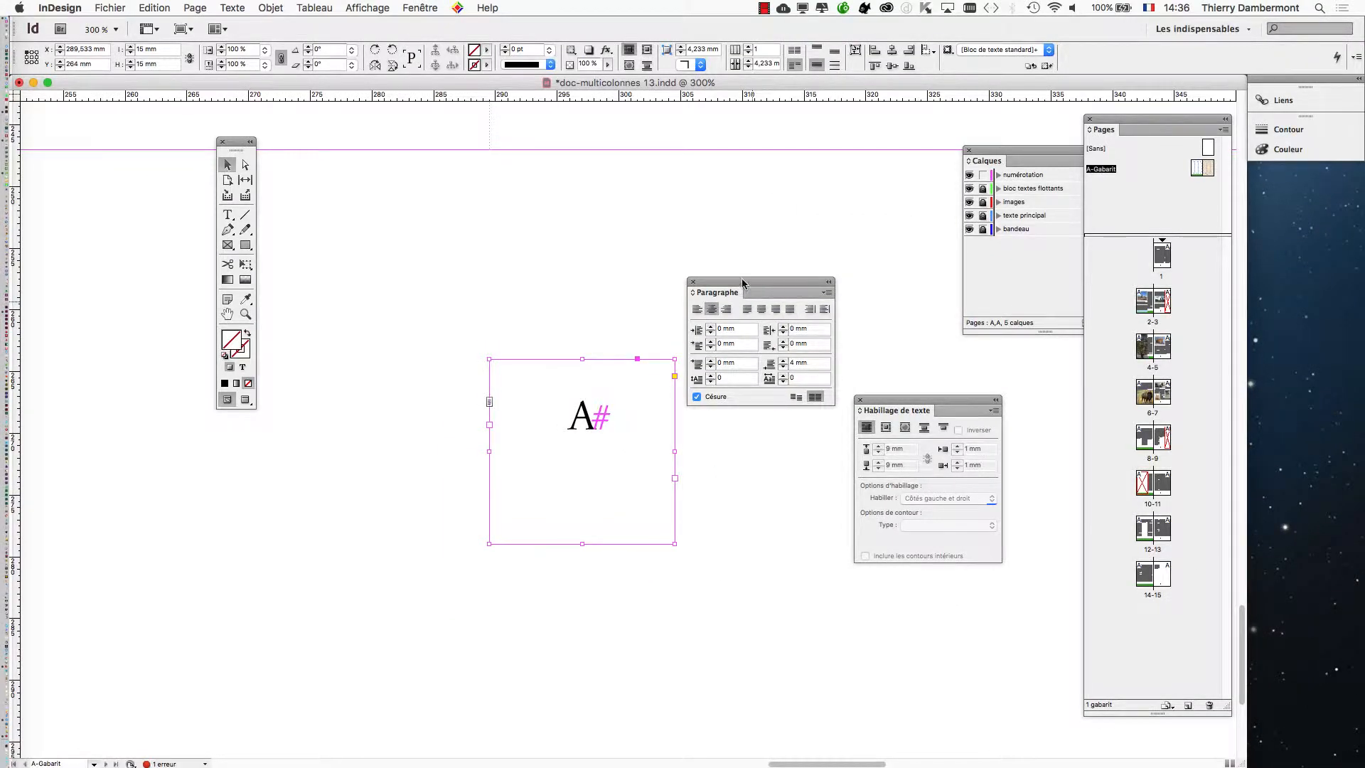
drag(743, 282, 860, 281)
click(686, 452)
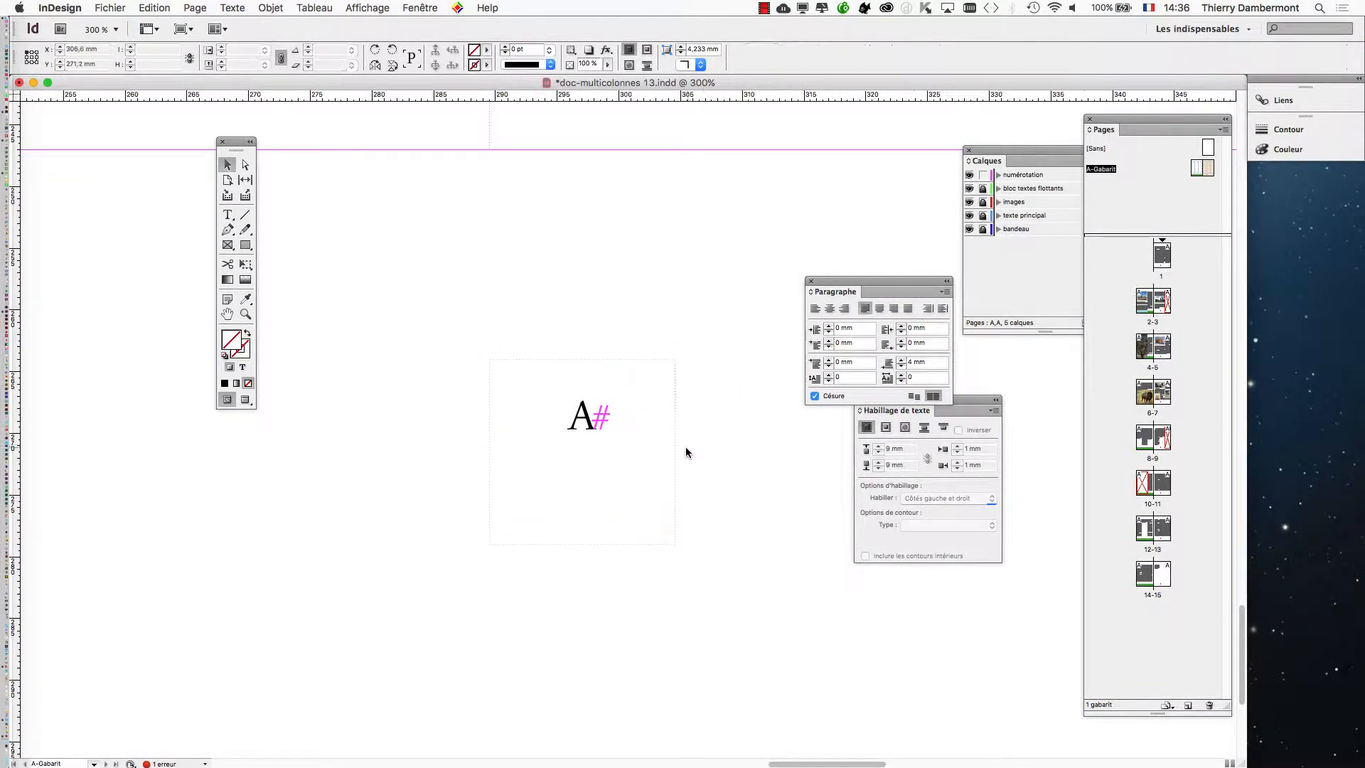
click(617, 439)
click(279, 6)
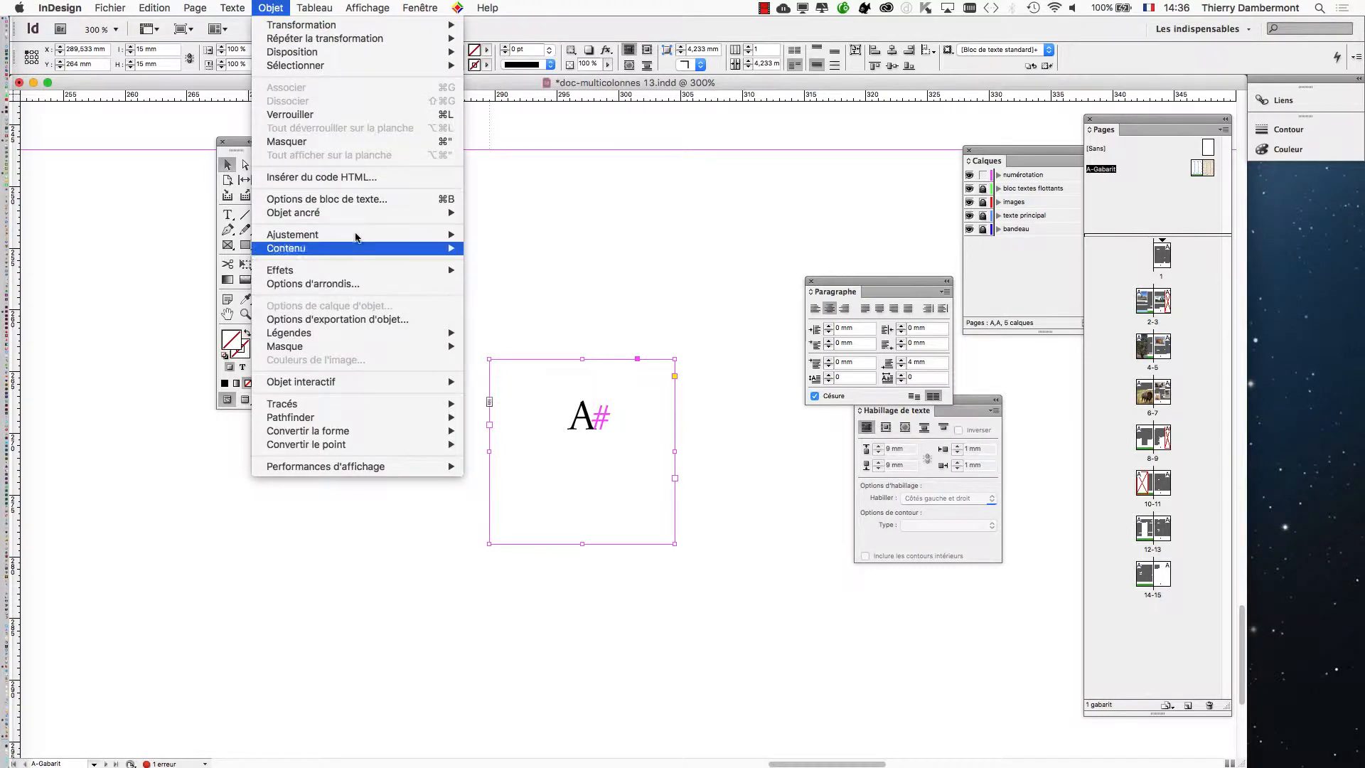
click(356, 200)
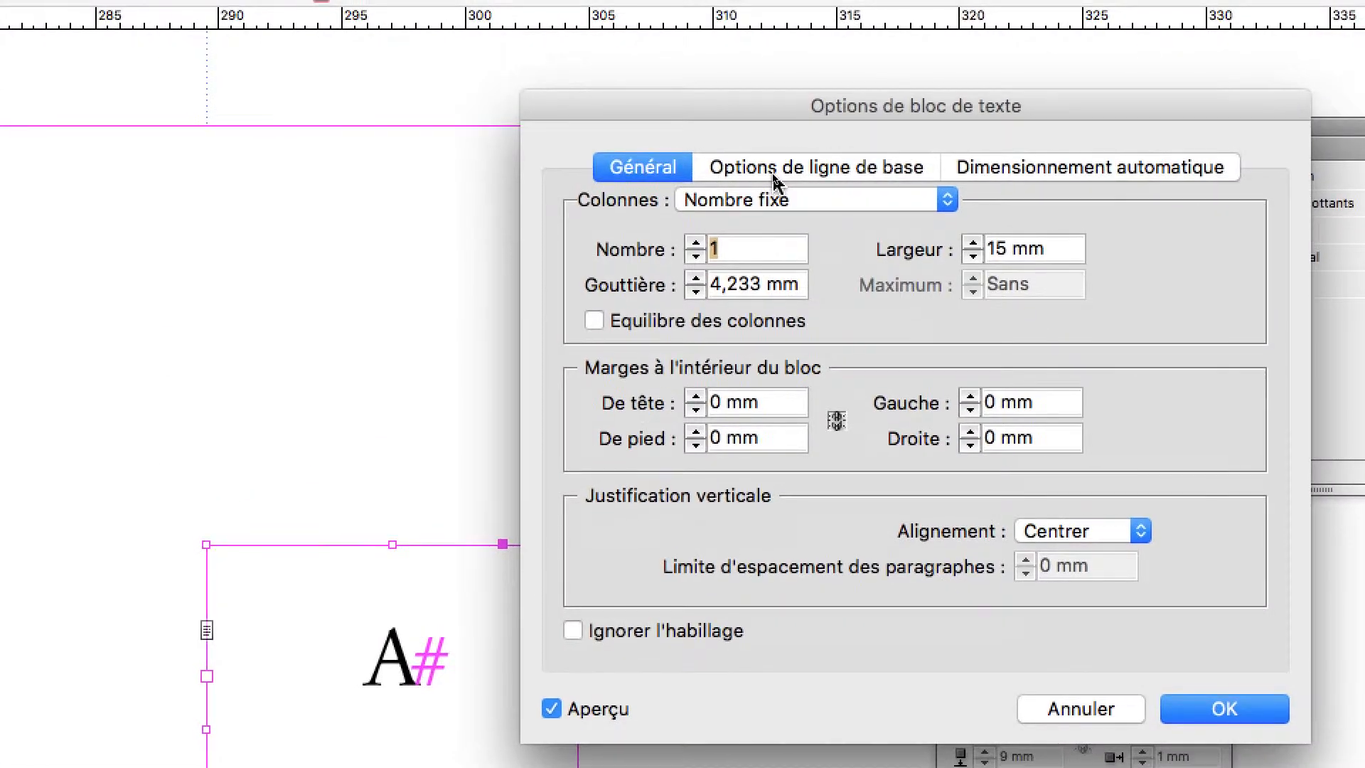
click(773, 178)
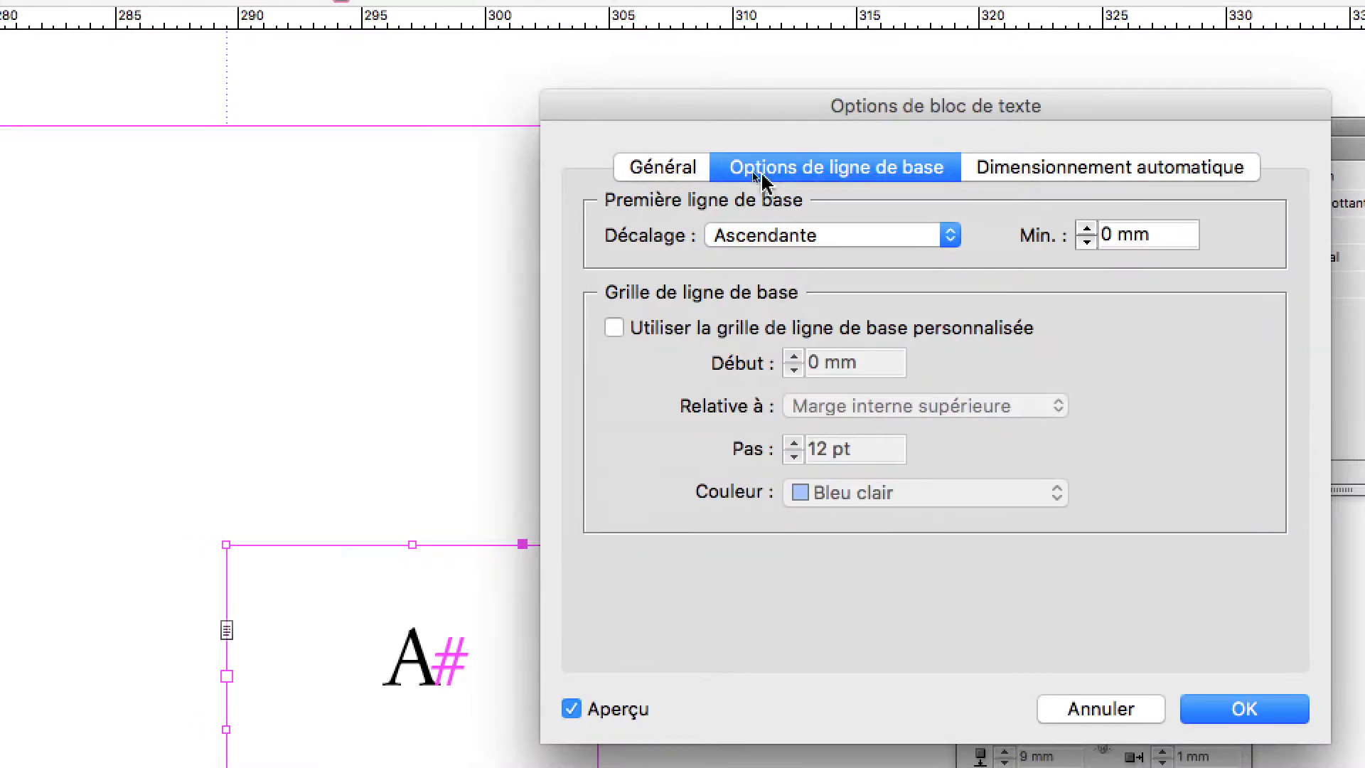
click(663, 169)
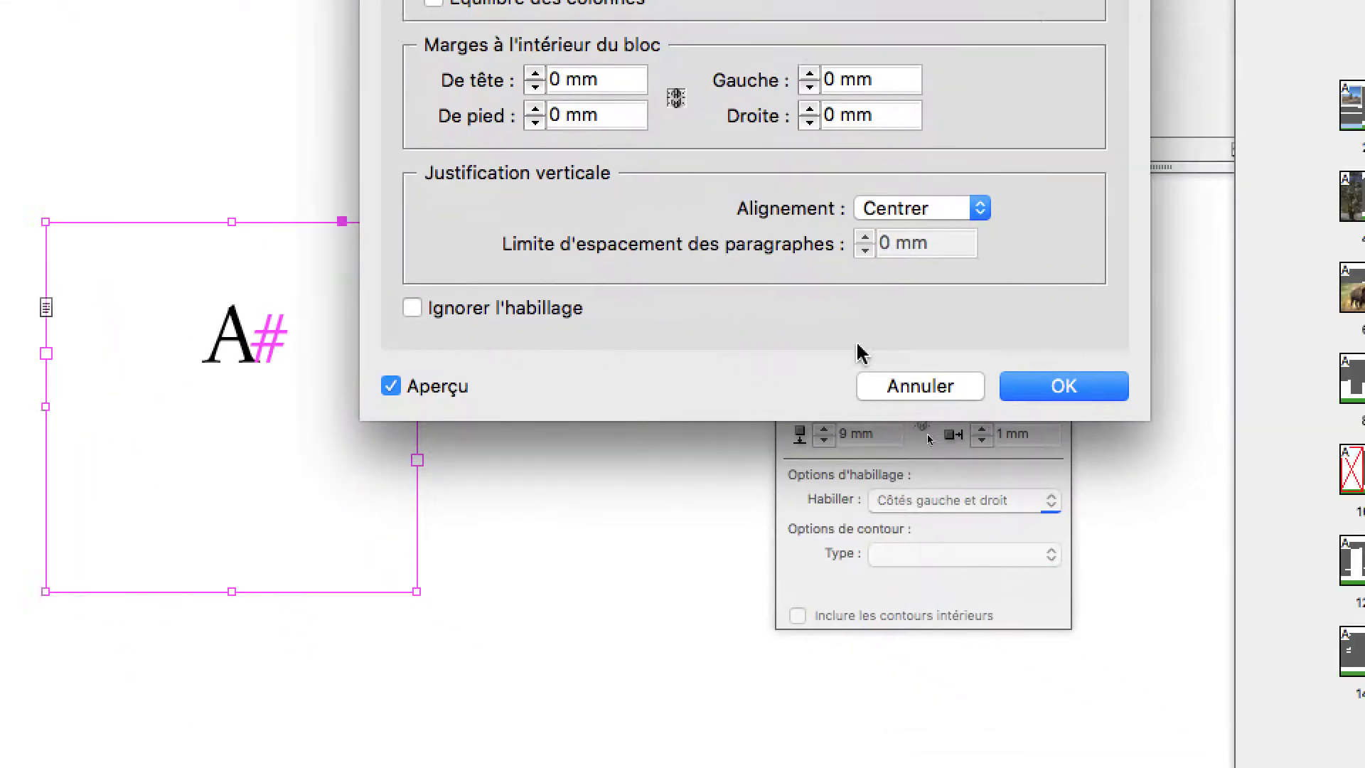
click(920, 386)
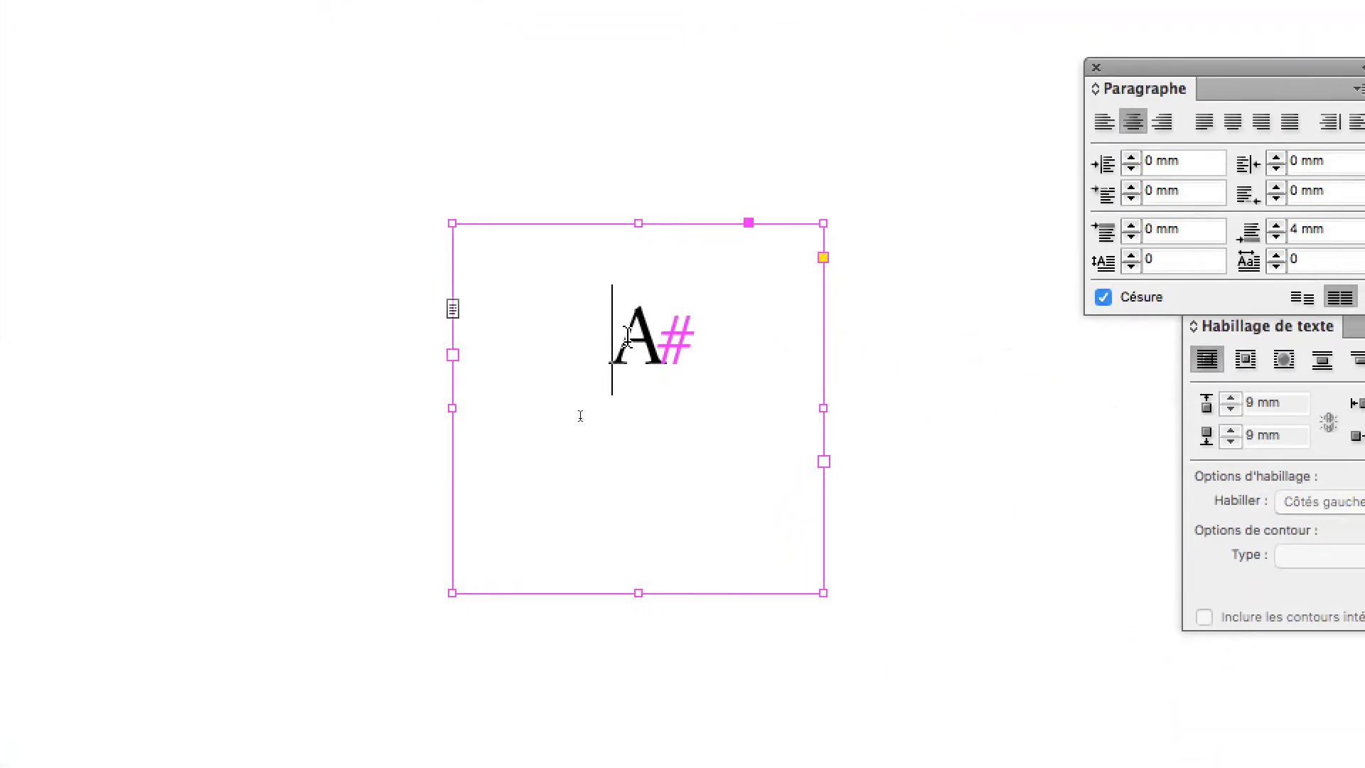
Apply the [Paragraphe standard] paragraph style to the page-number marker, and close the paragraph styles.
drag(627, 334, 653, 334)
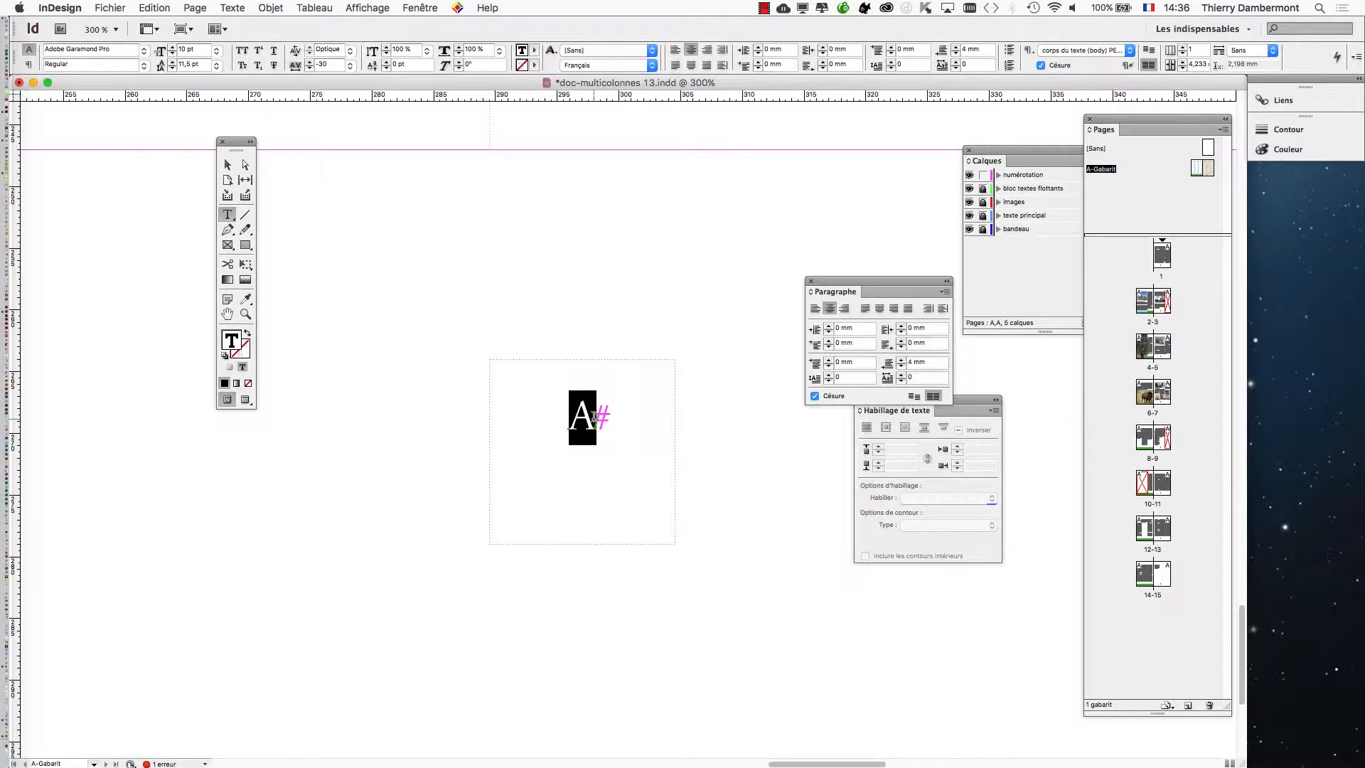
drag(837, 283, 264, 563)
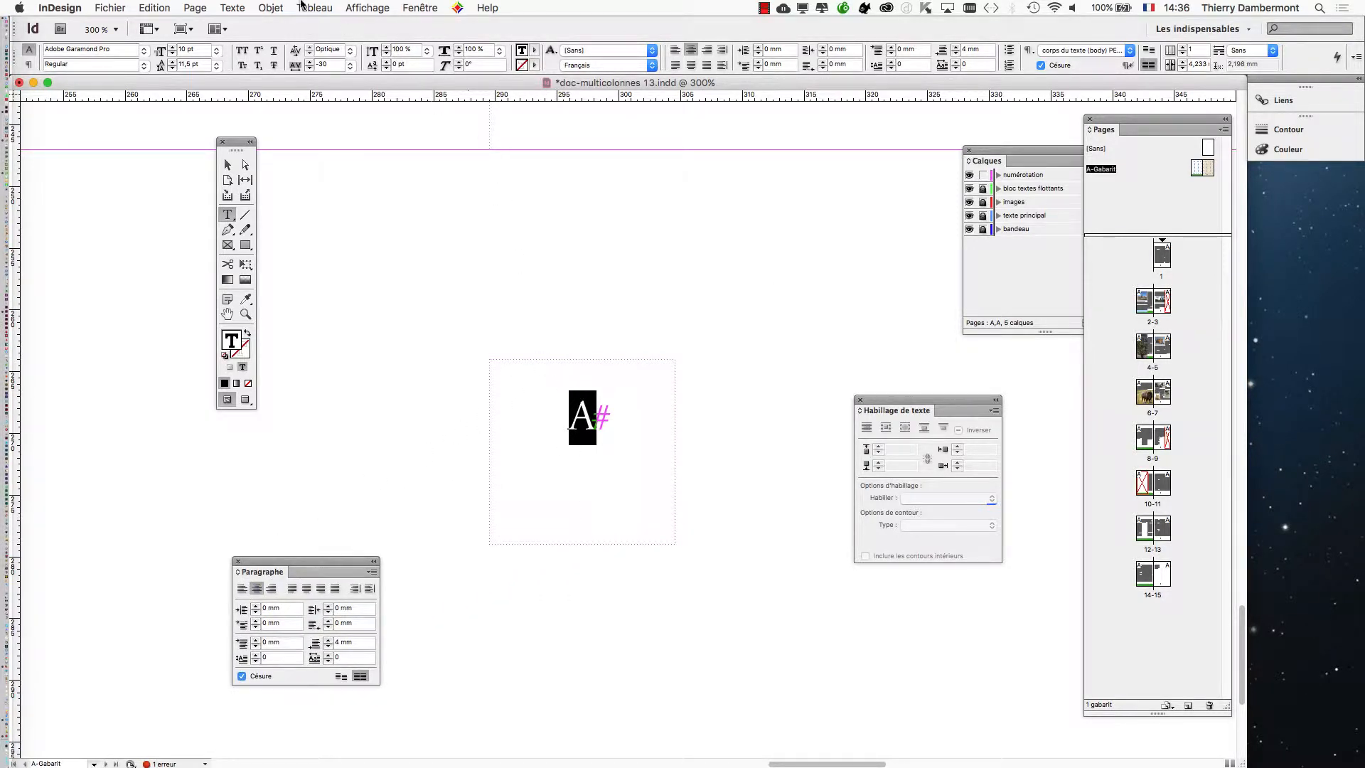
click(226, 7)
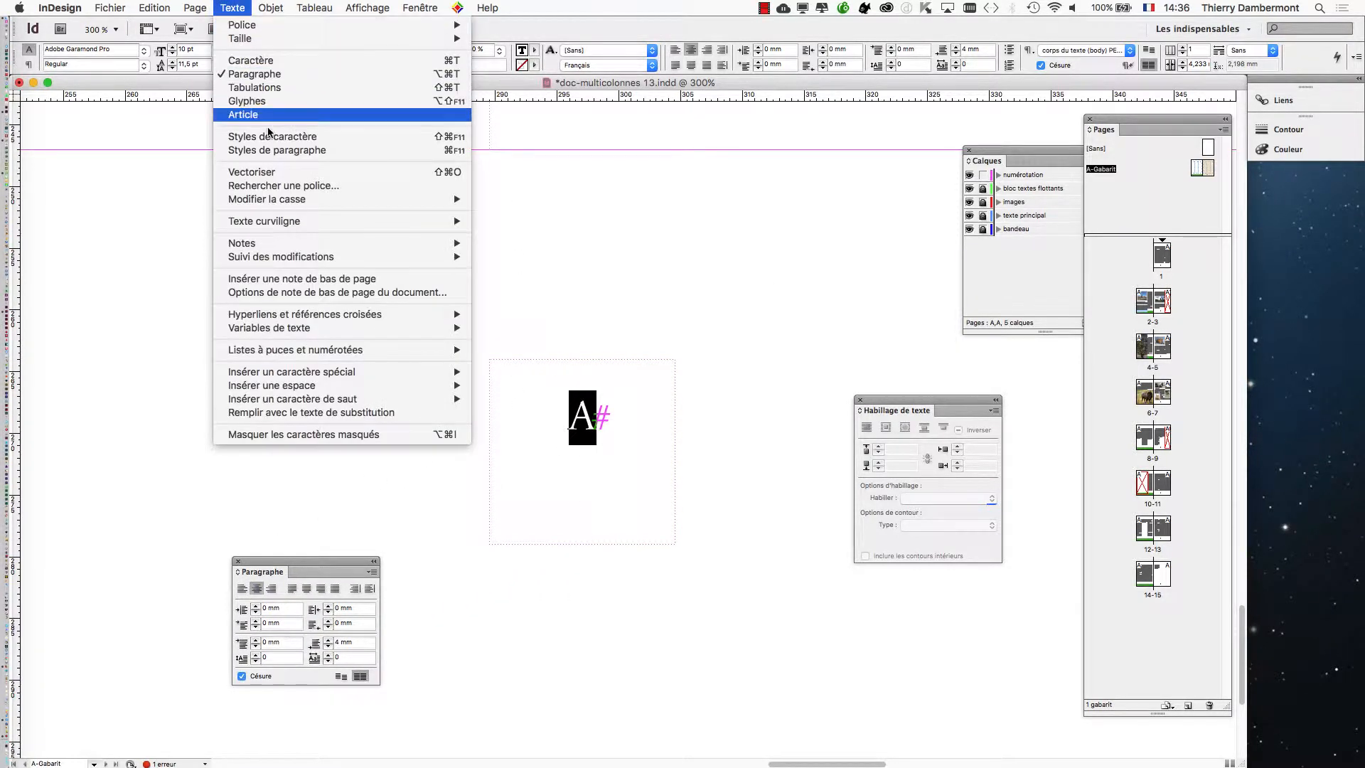
click(283, 153)
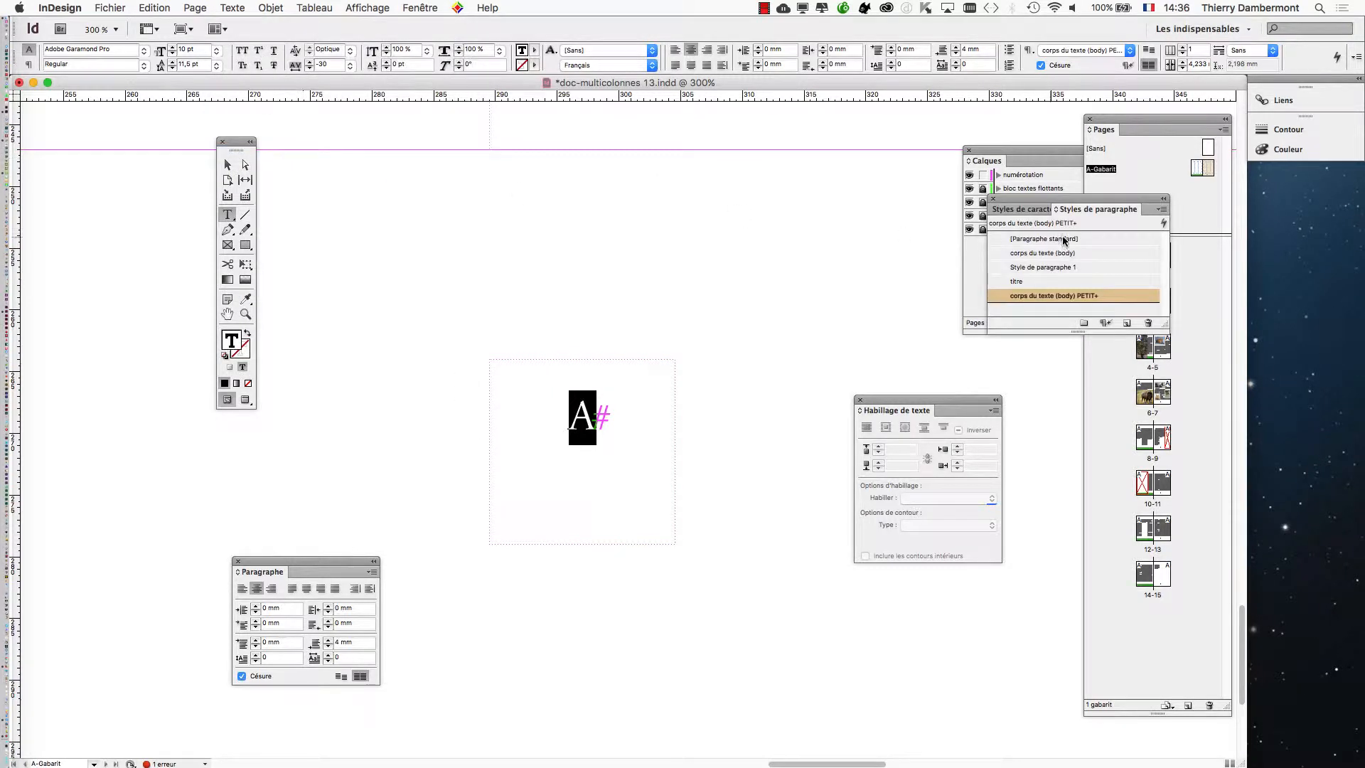
drag(1090, 211, 793, 303)
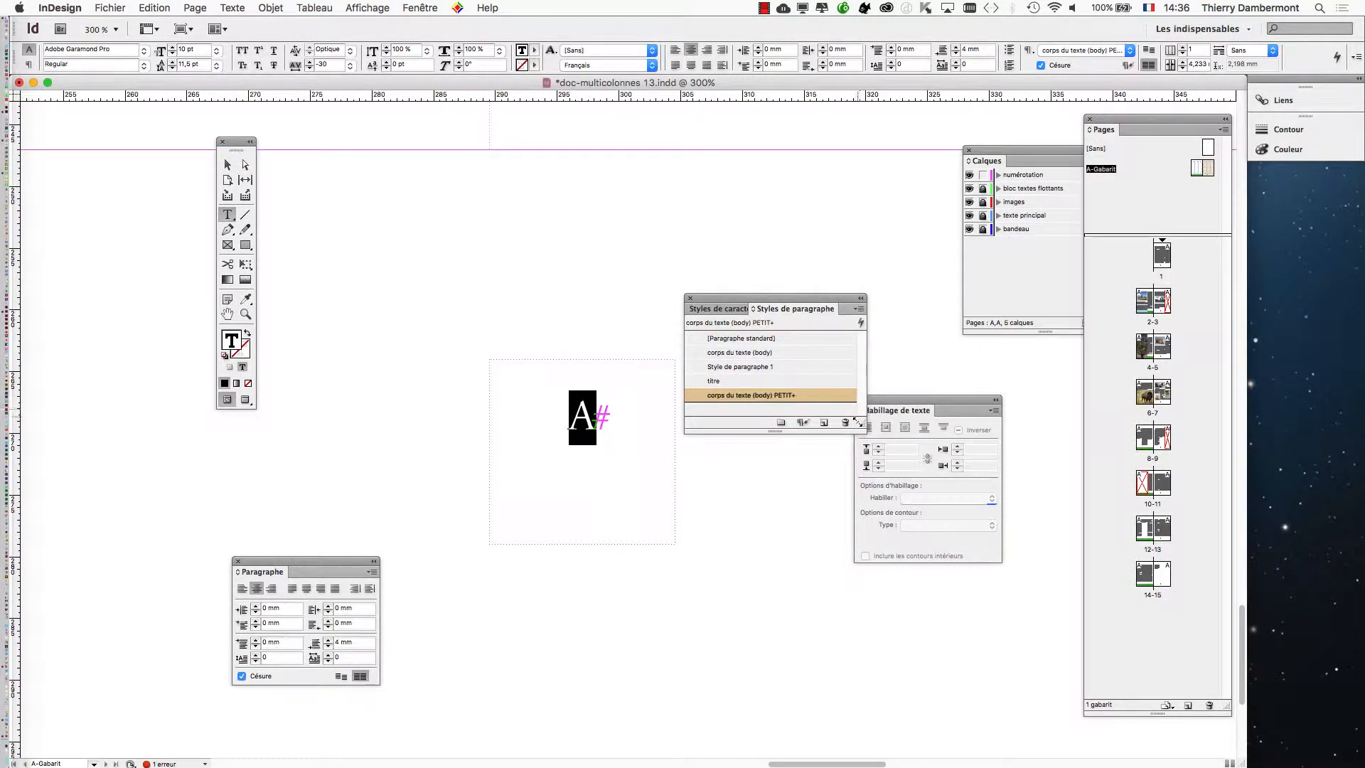
drag(859, 425, 886, 499)
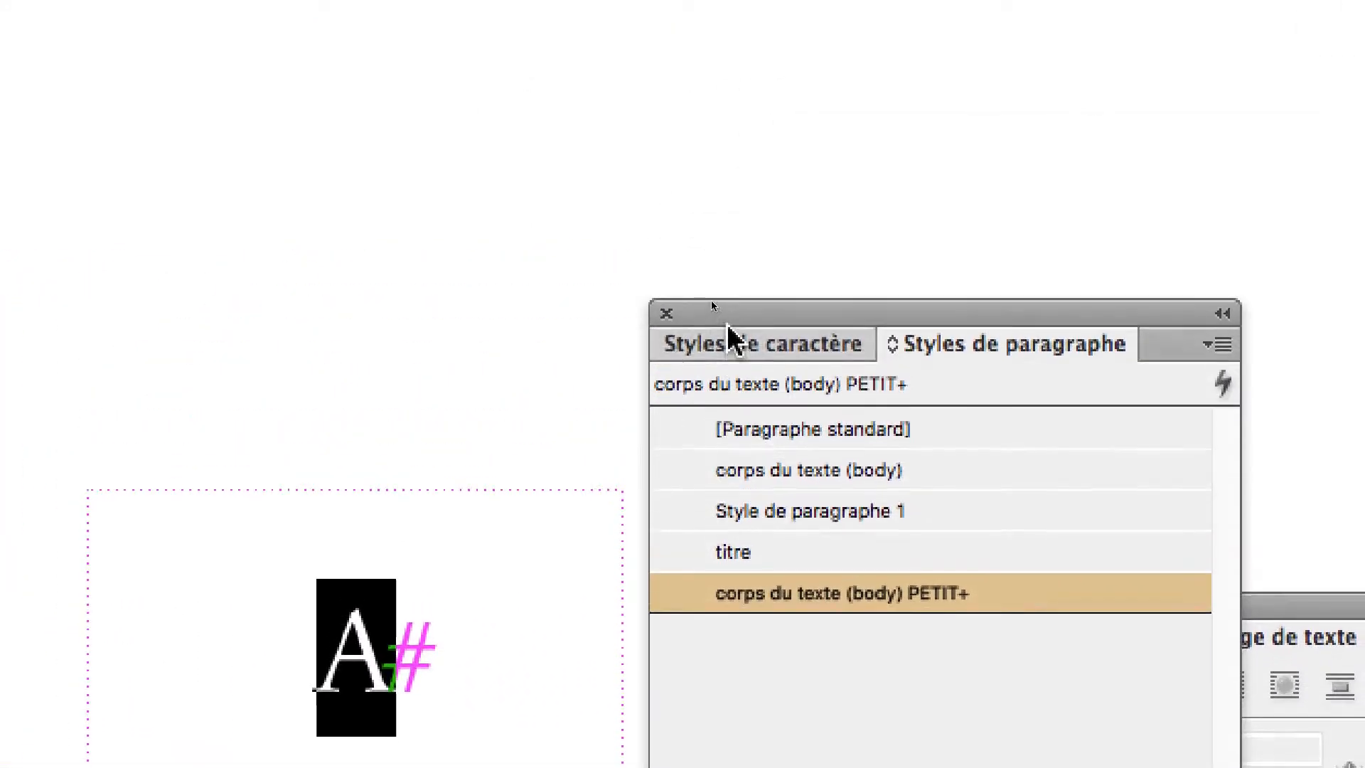
click(784, 332)
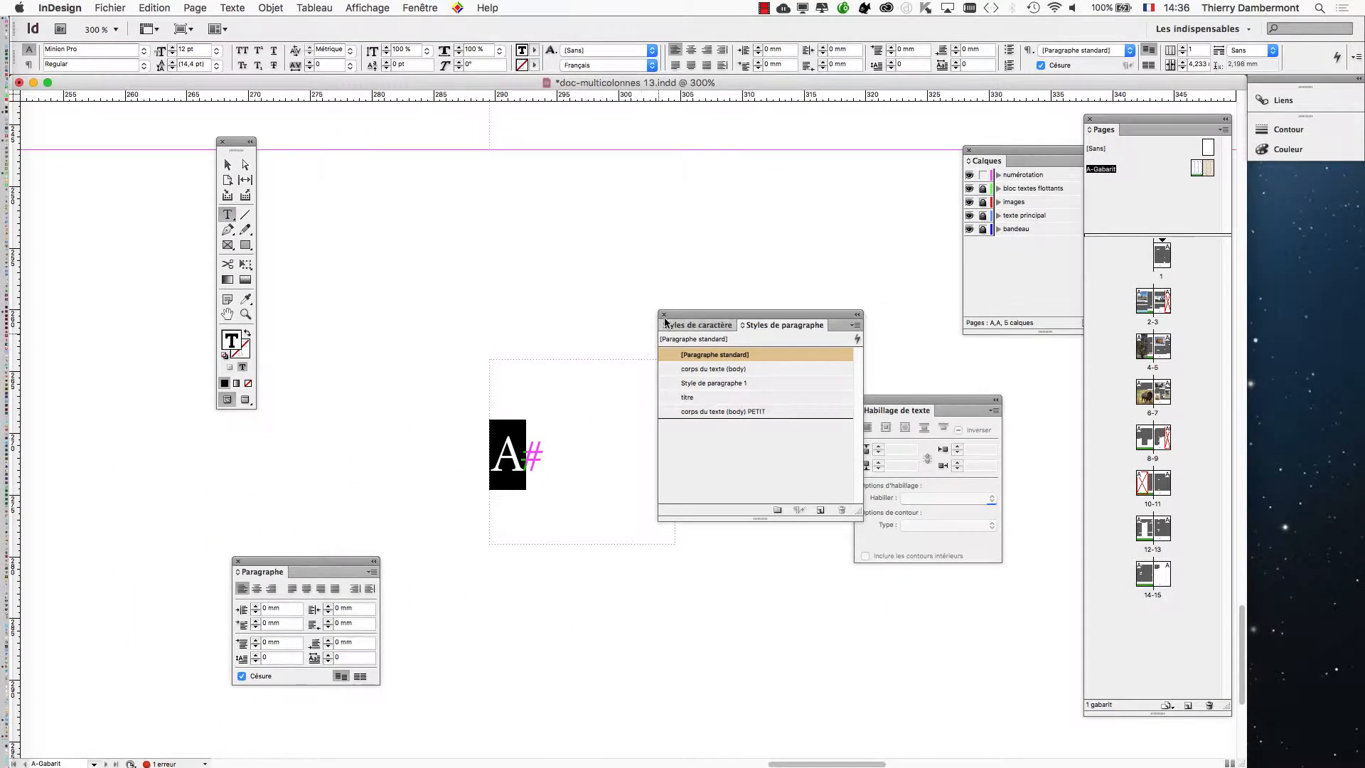
click(664, 315)
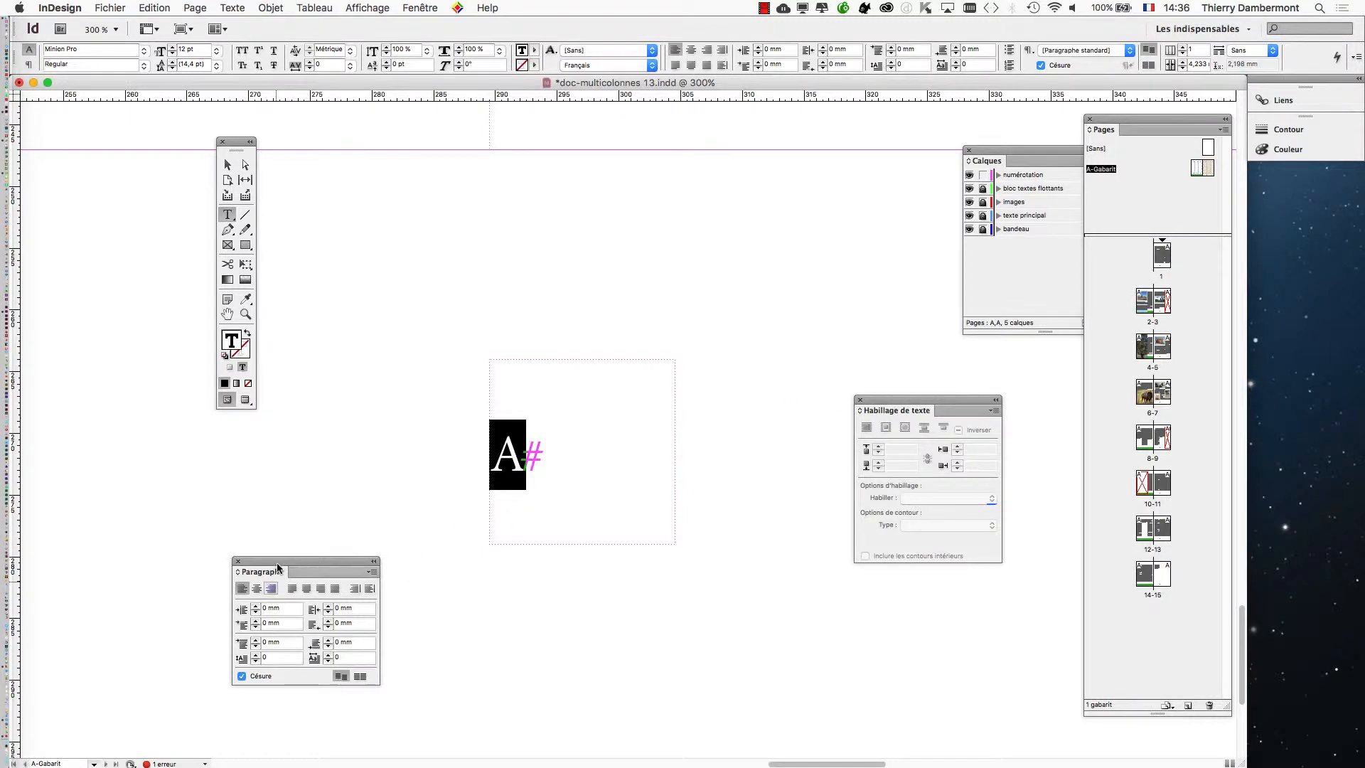
Center the page-number marker horizontally again with the paragraph alignment, and keep the Paragraph settings clear of the frame.
drag(277, 569, 647, 415)
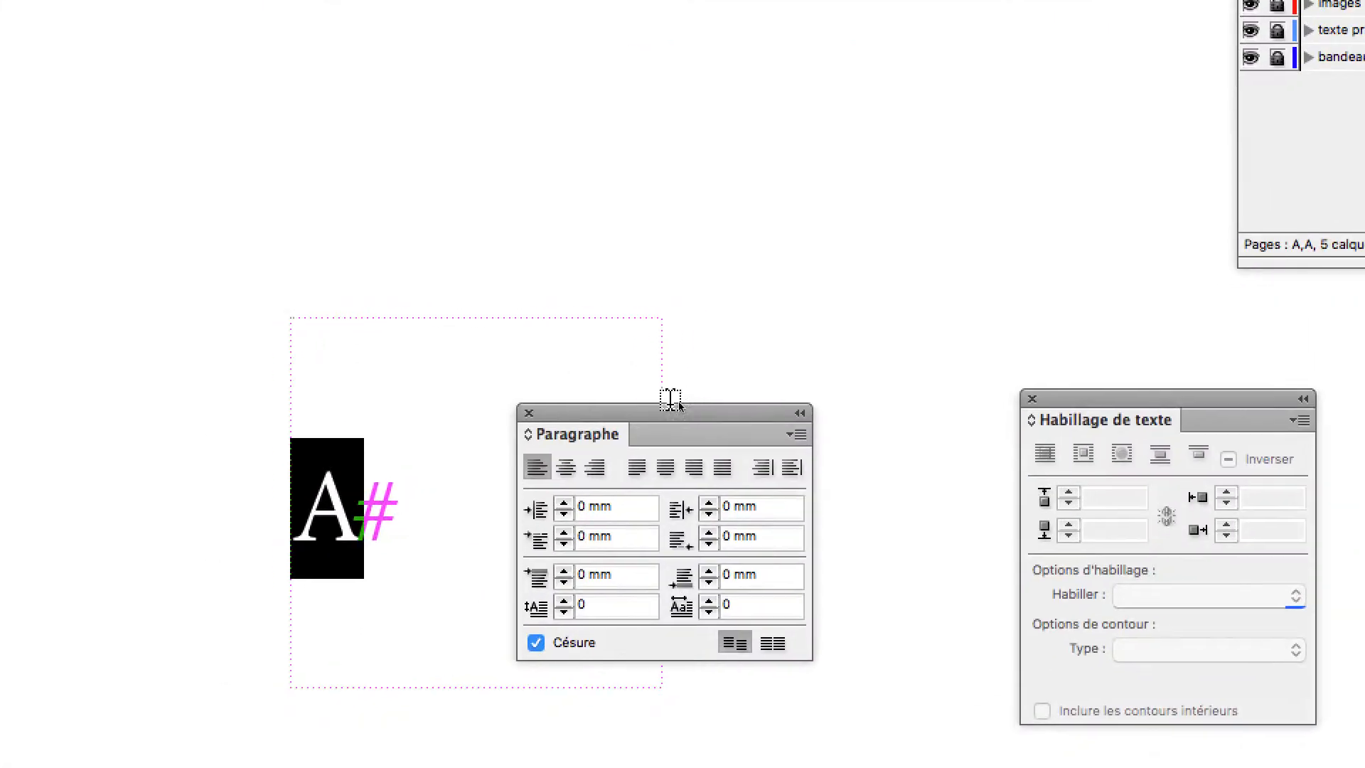
click(566, 467)
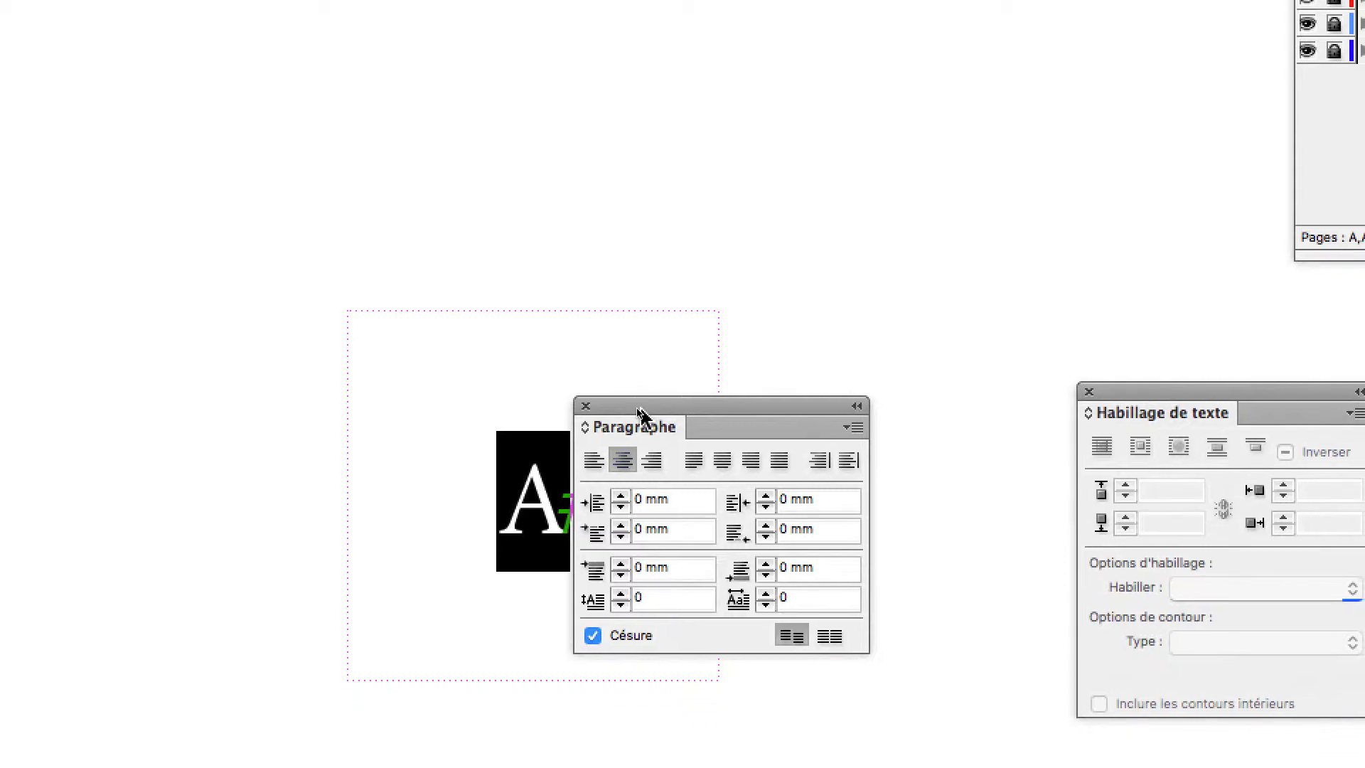
drag(638, 409, 843, 378)
Check the vertical alignment of the page-number frame in the text frame options, and leave it as is.
click(378, 222)
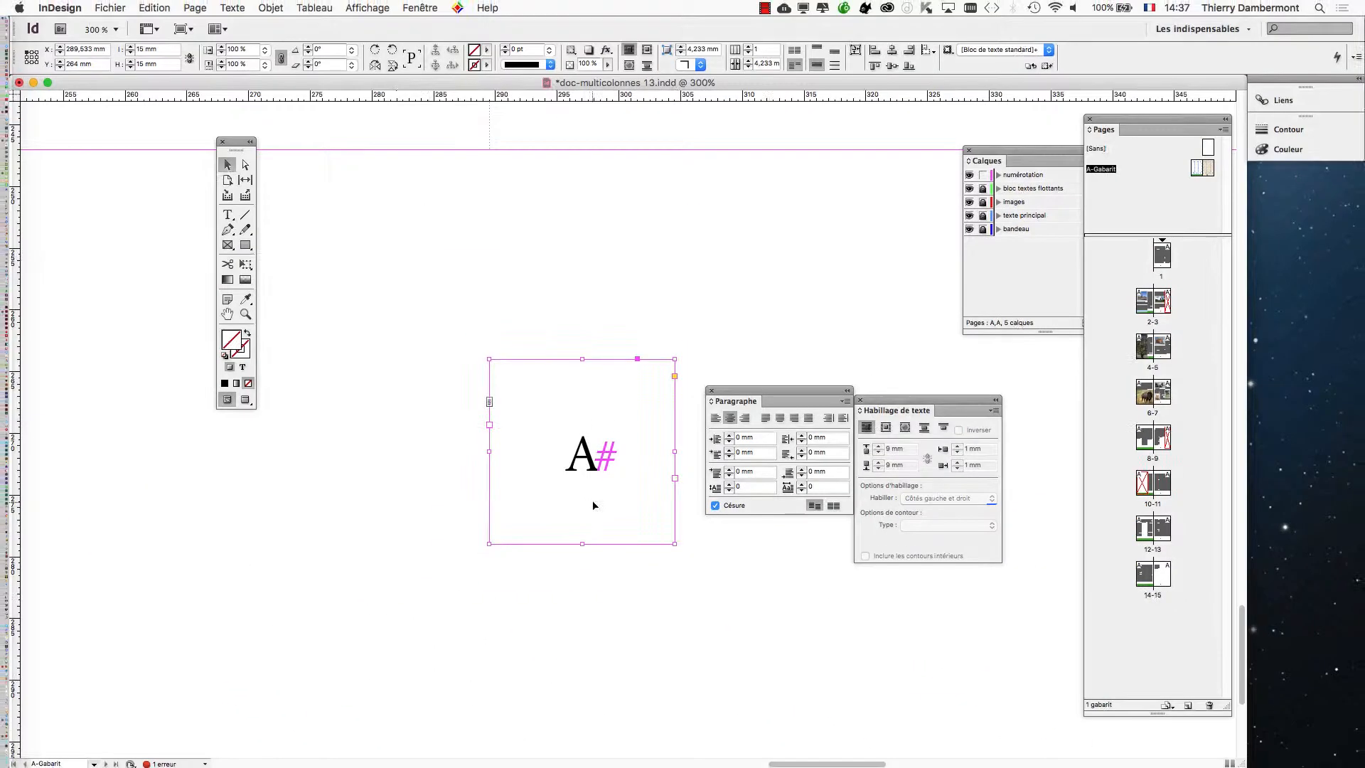
click(268, 6)
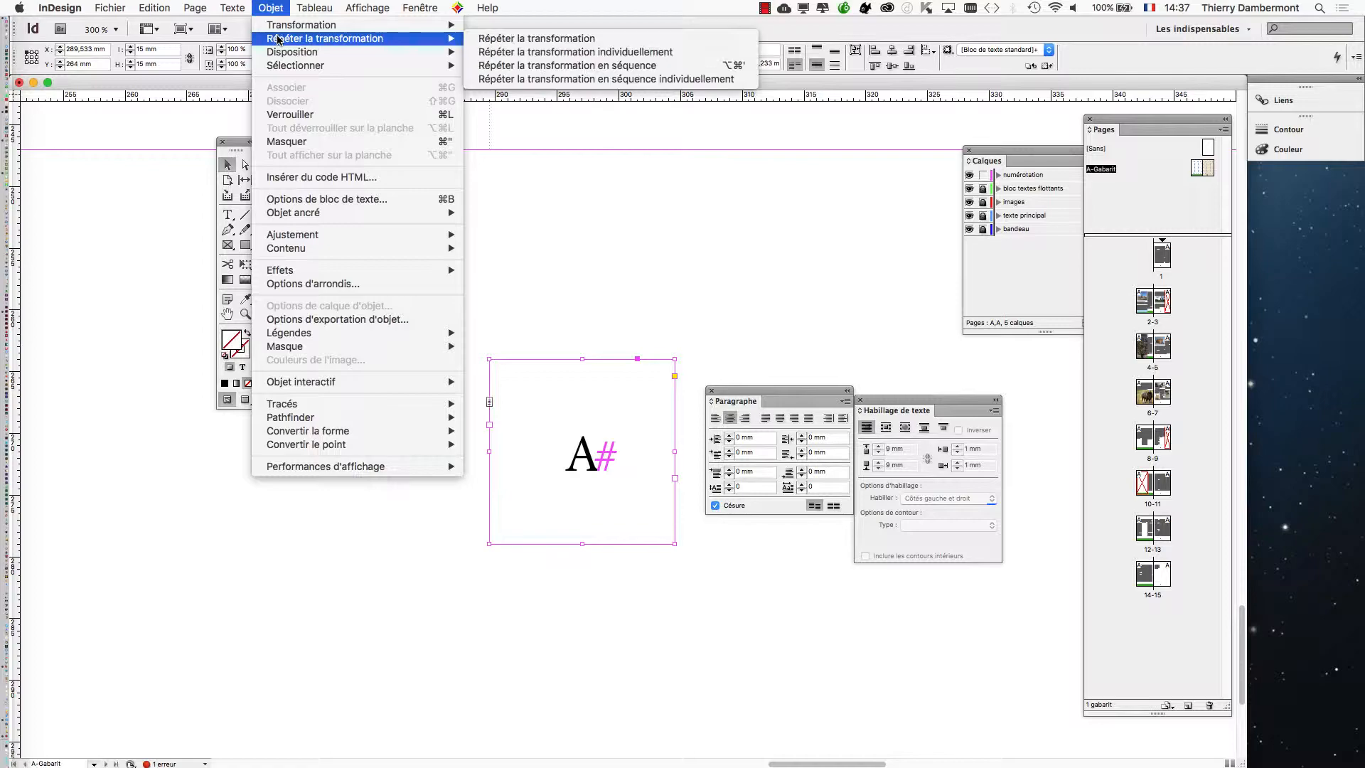
click(313, 198)
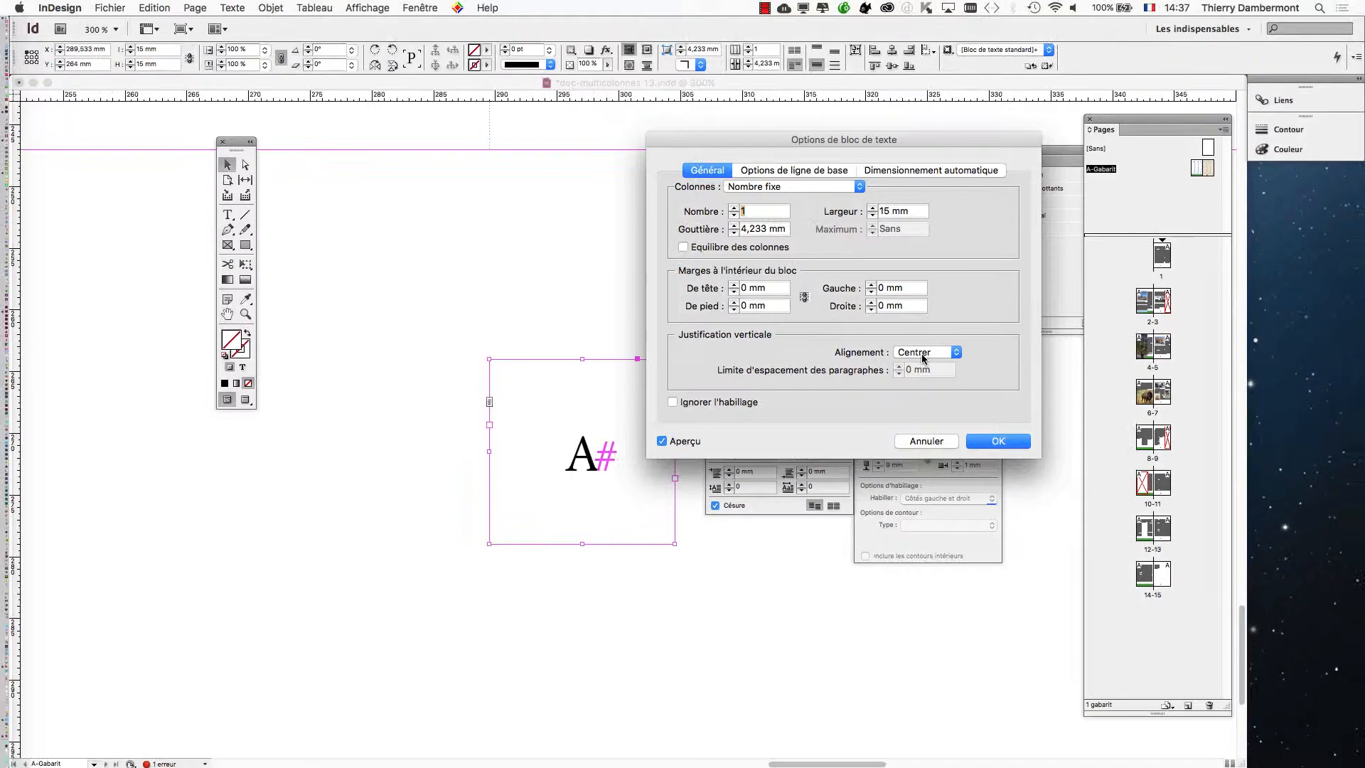
click(939, 440)
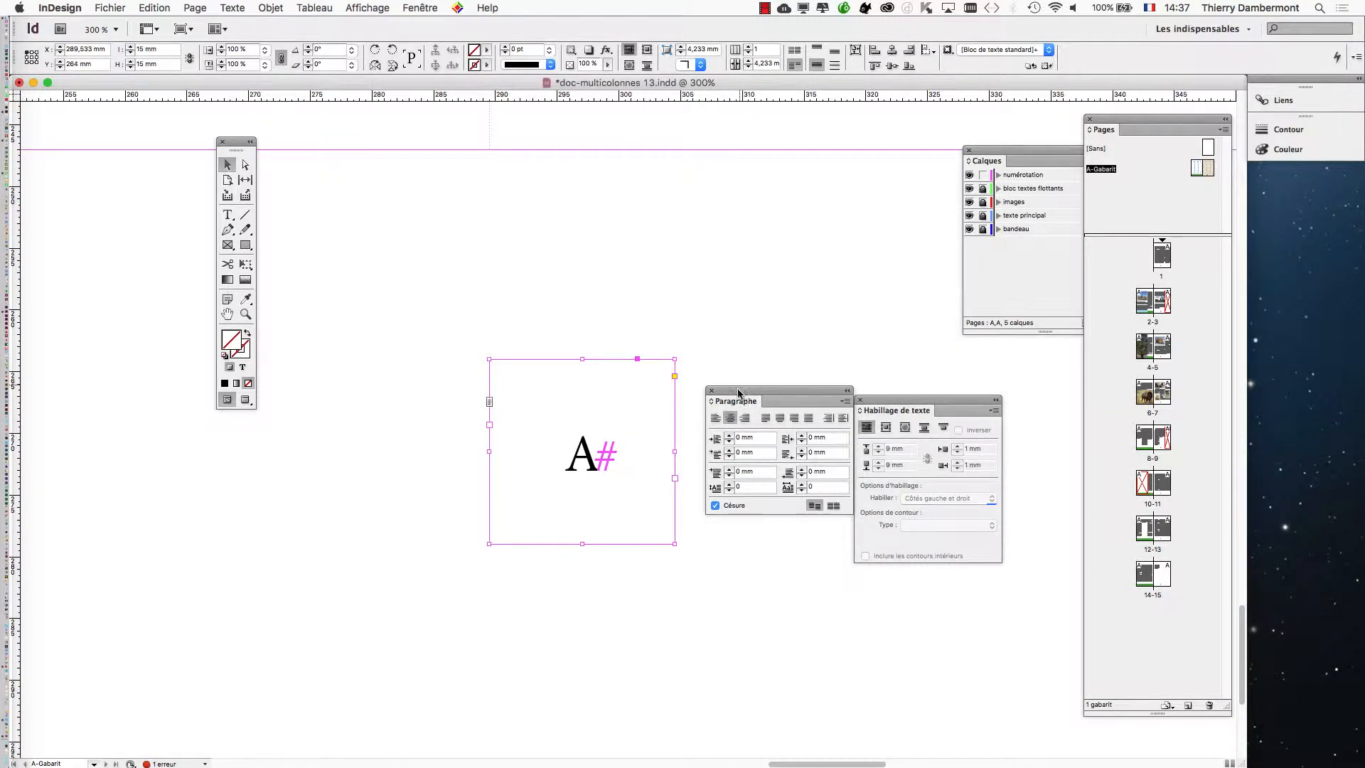
Move the Paragraph and text wrap settings clear of the frame, and select the page-number marker as text.
drag(739, 393, 414, 165)
drag(901, 413, 752, 203)
drag(509, 164, 417, 274)
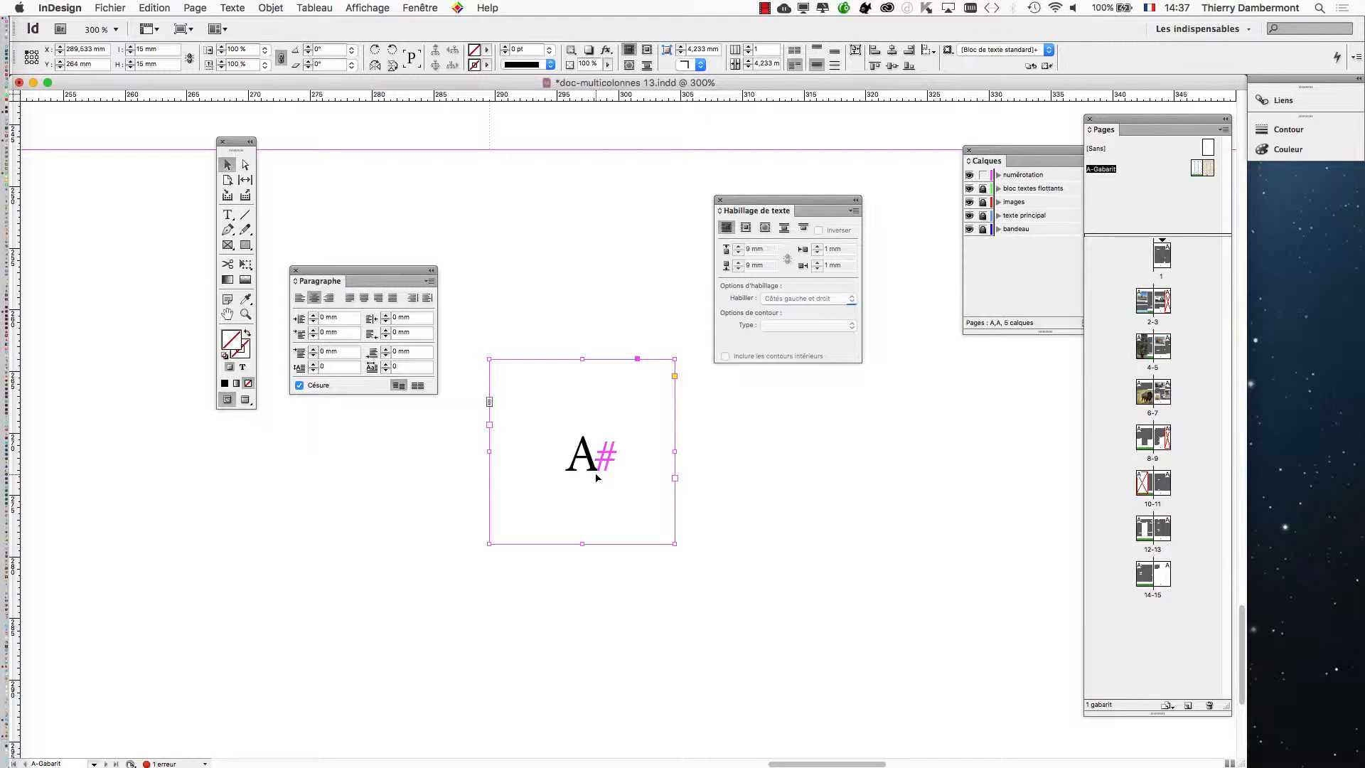
drag(742, 198, 276, 509)
click(227, 214)
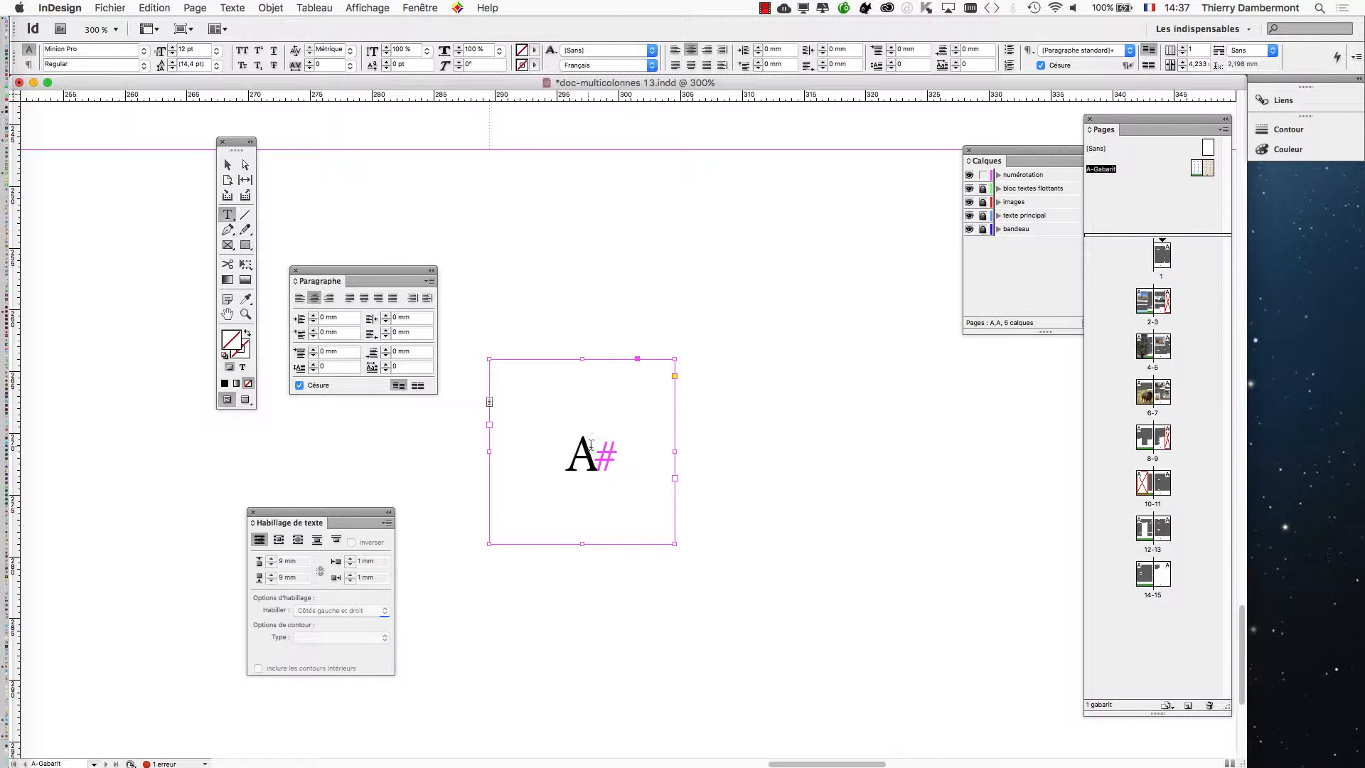
drag(591, 445, 563, 461)
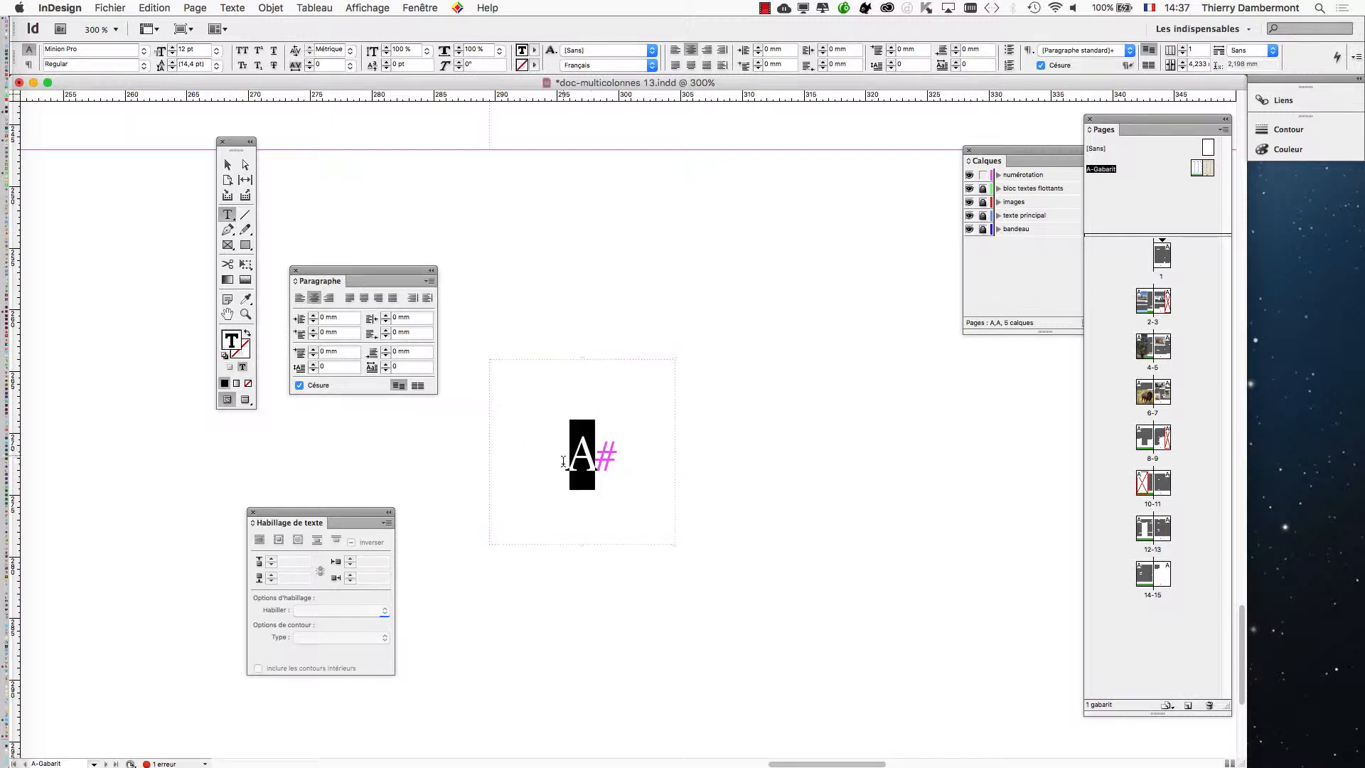
click(239, 7)
click(280, 135)
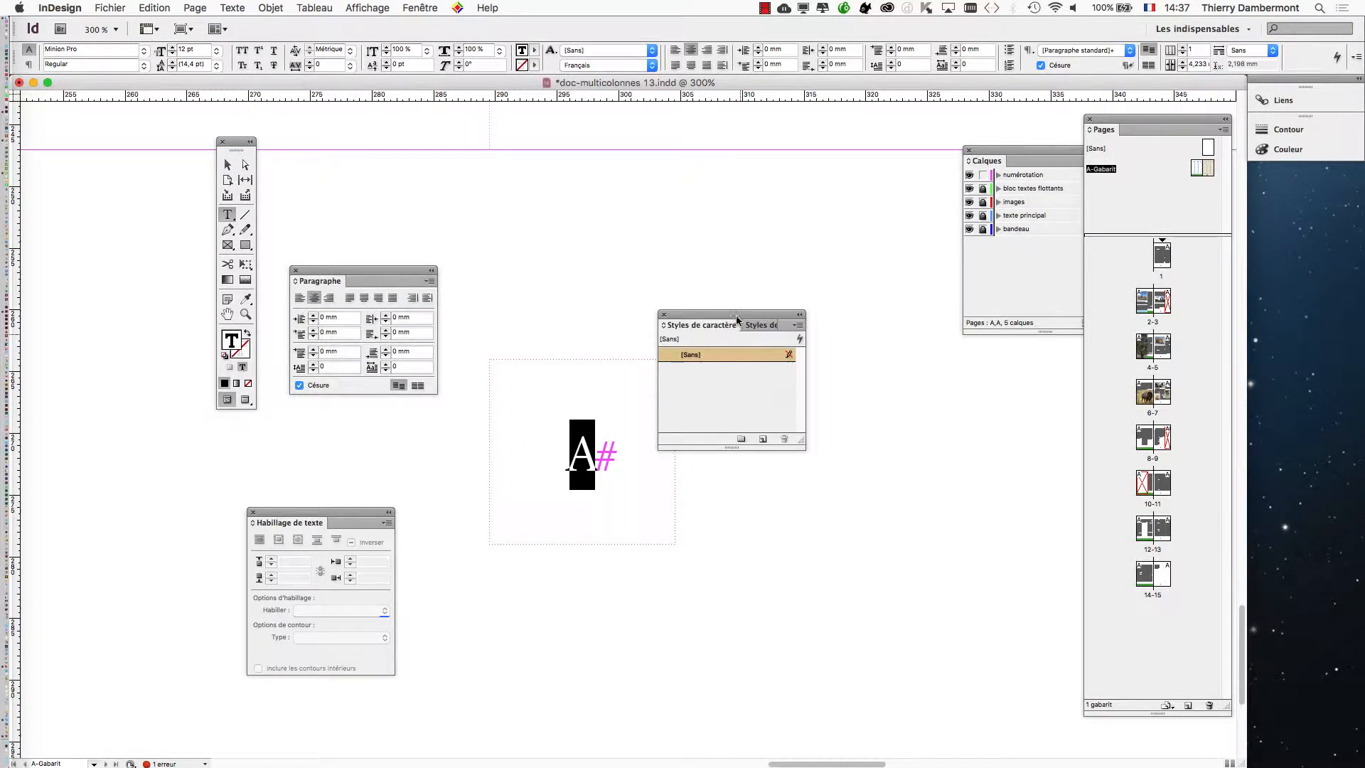
drag(736, 321, 880, 440)
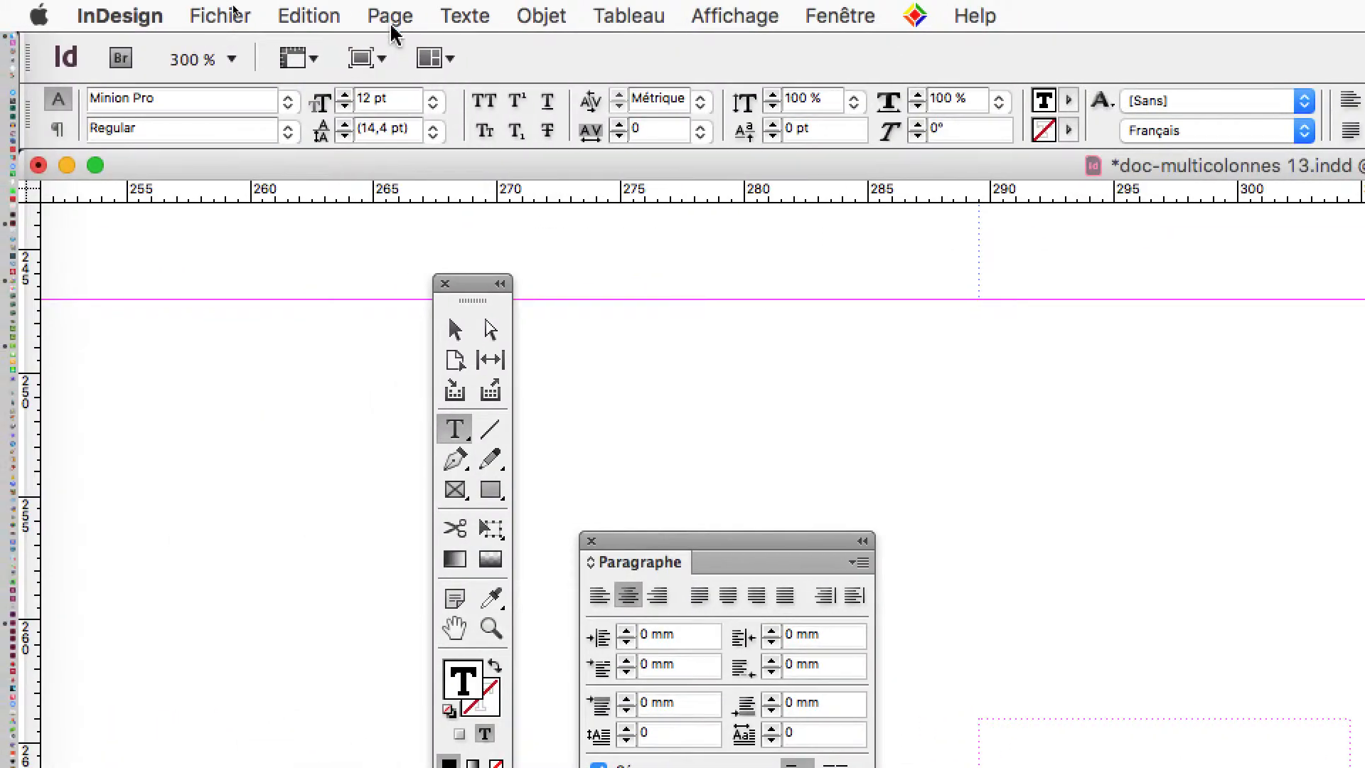
Show the character settings beside the page-number frame, and set the page-number marker's font size to 23 pt.
click(465, 16)
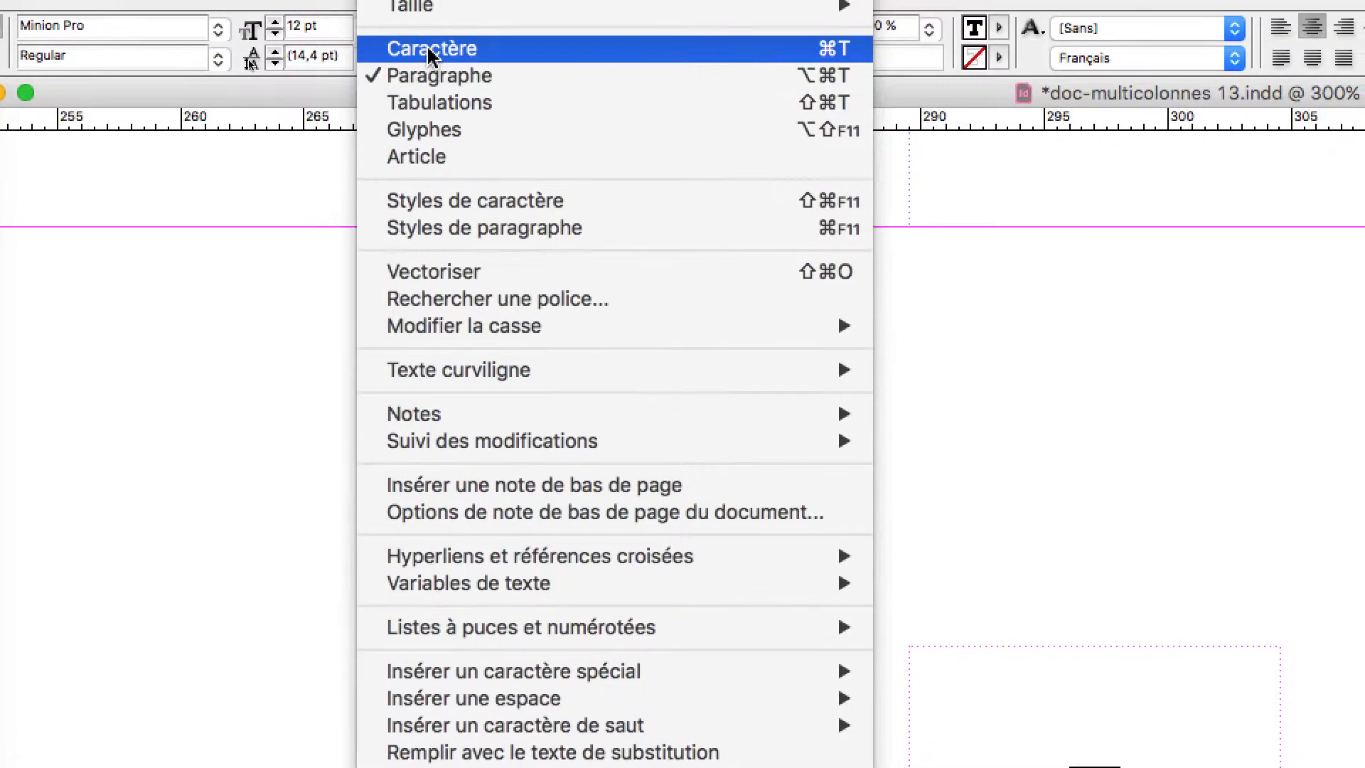
click(490, 107)
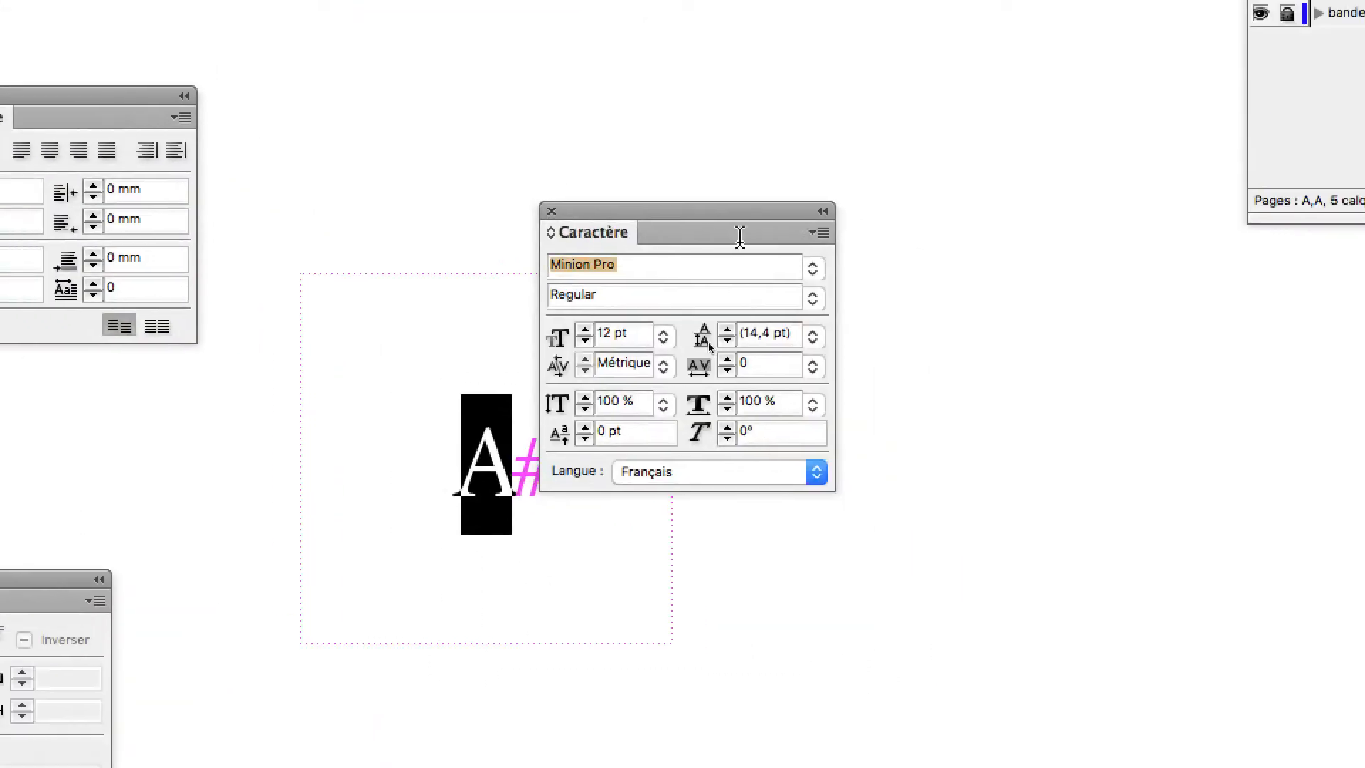
drag(739, 237, 984, 442)
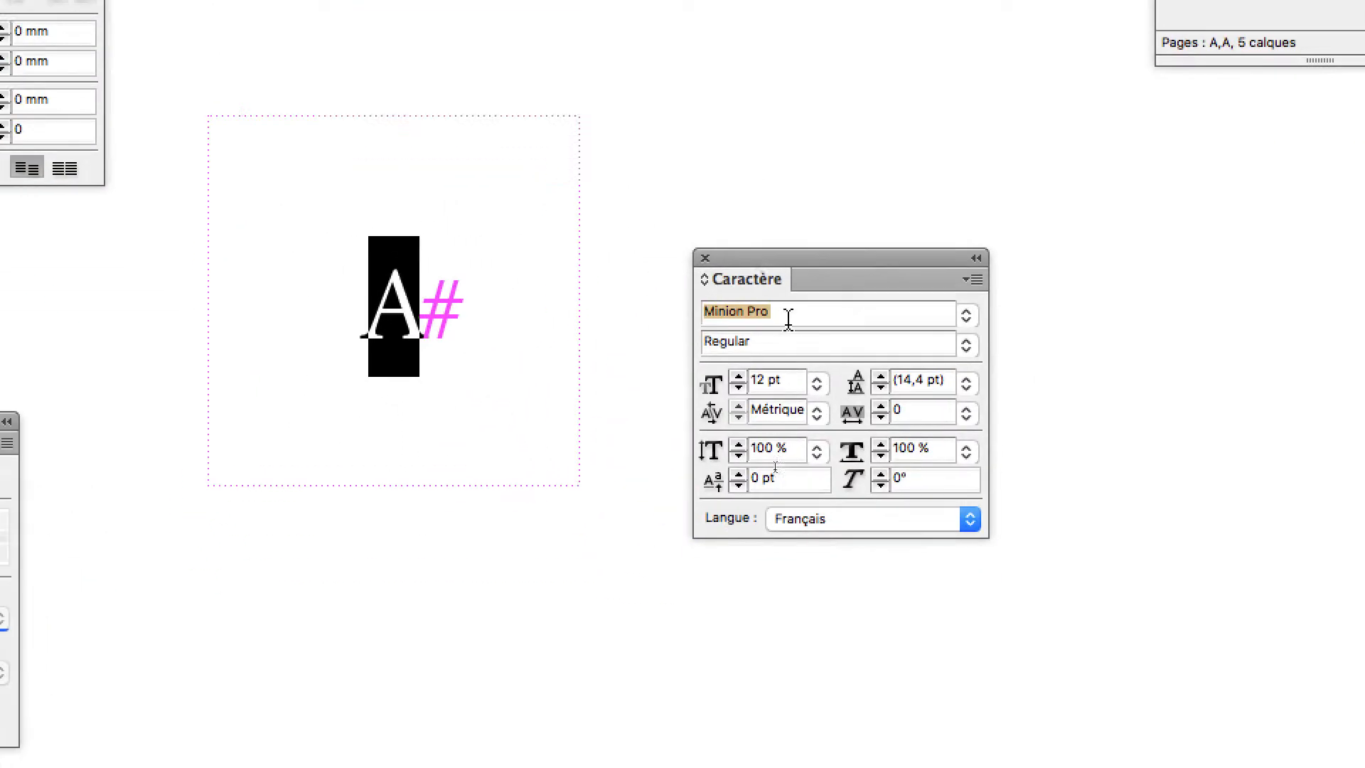
click(831, 538)
click(771, 343)
click(771, 342)
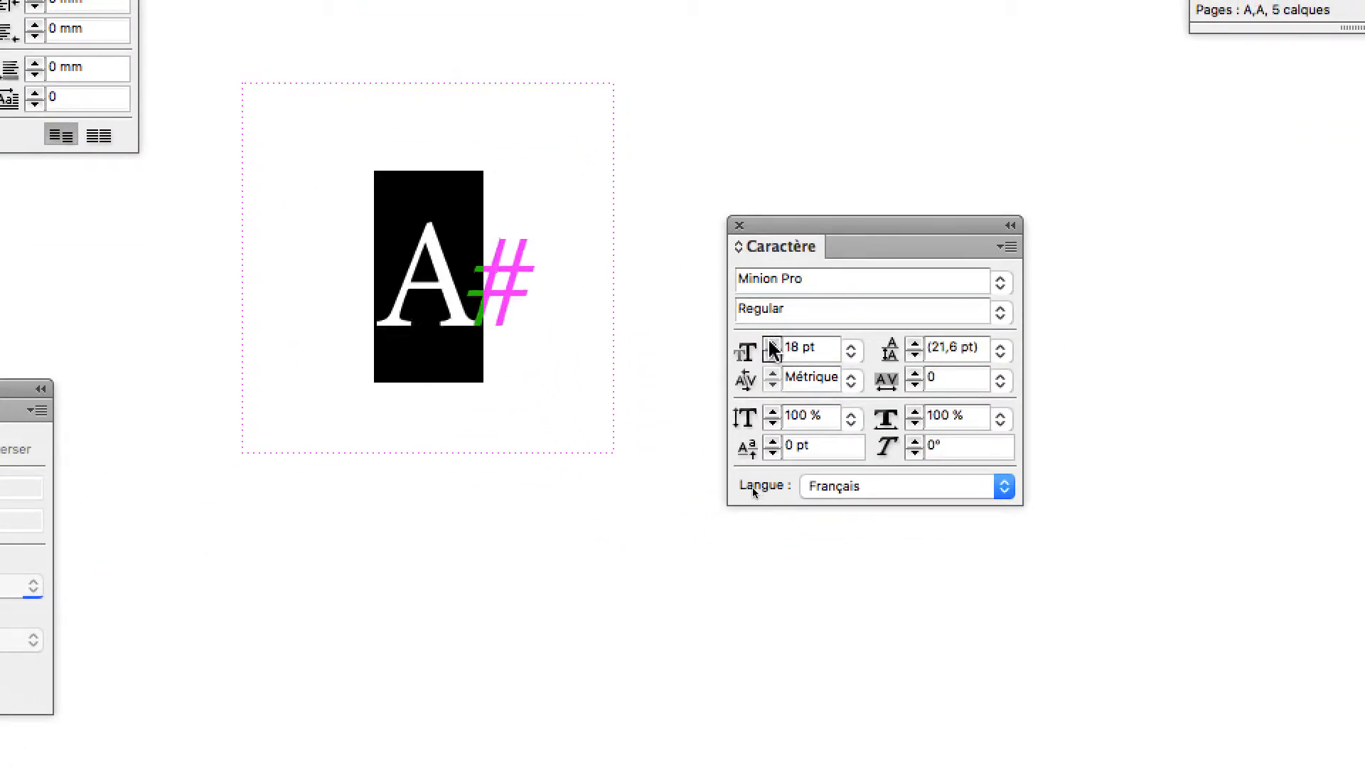
click(771, 342)
click(771, 342)
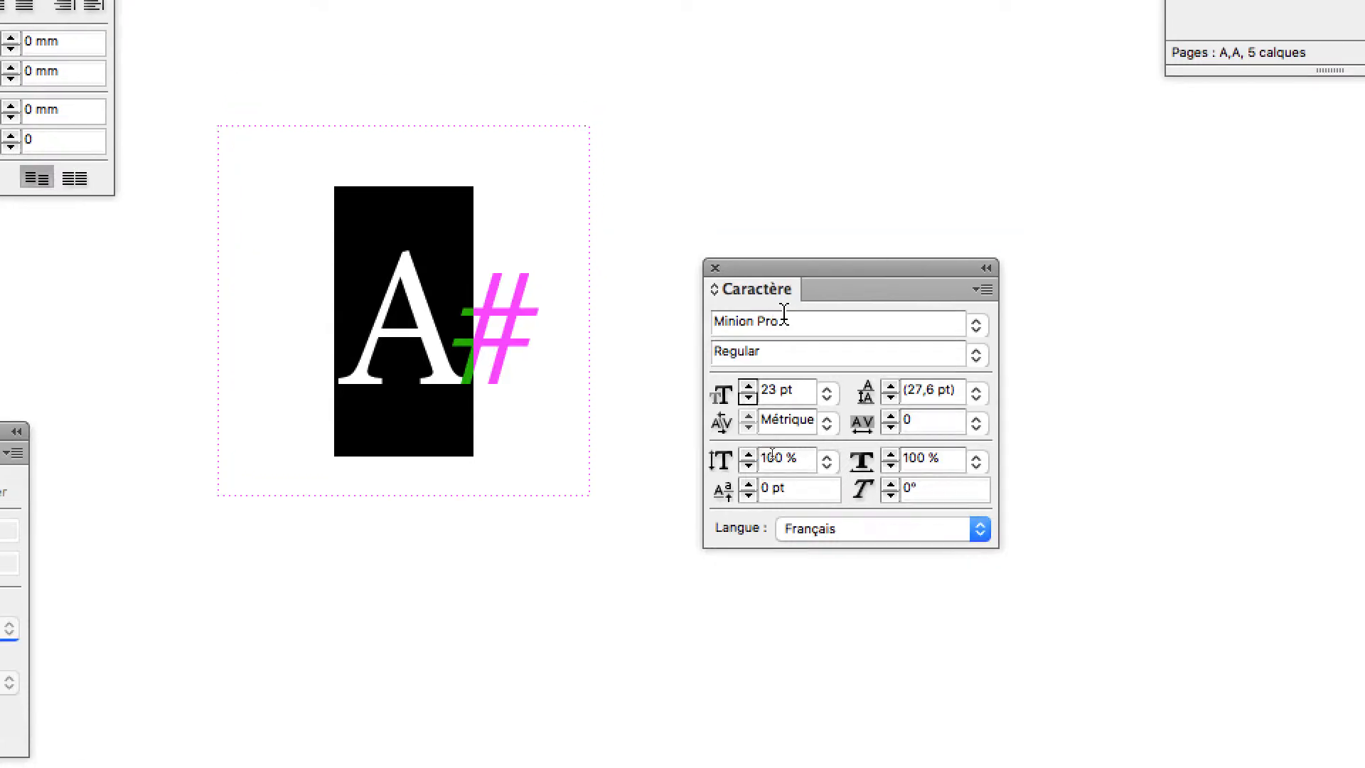
Set the page-number marker's font to Myanmar MN, and place the character settings farther from the frame.
key(Down)
key(Down)
key(Down)
key(Down)
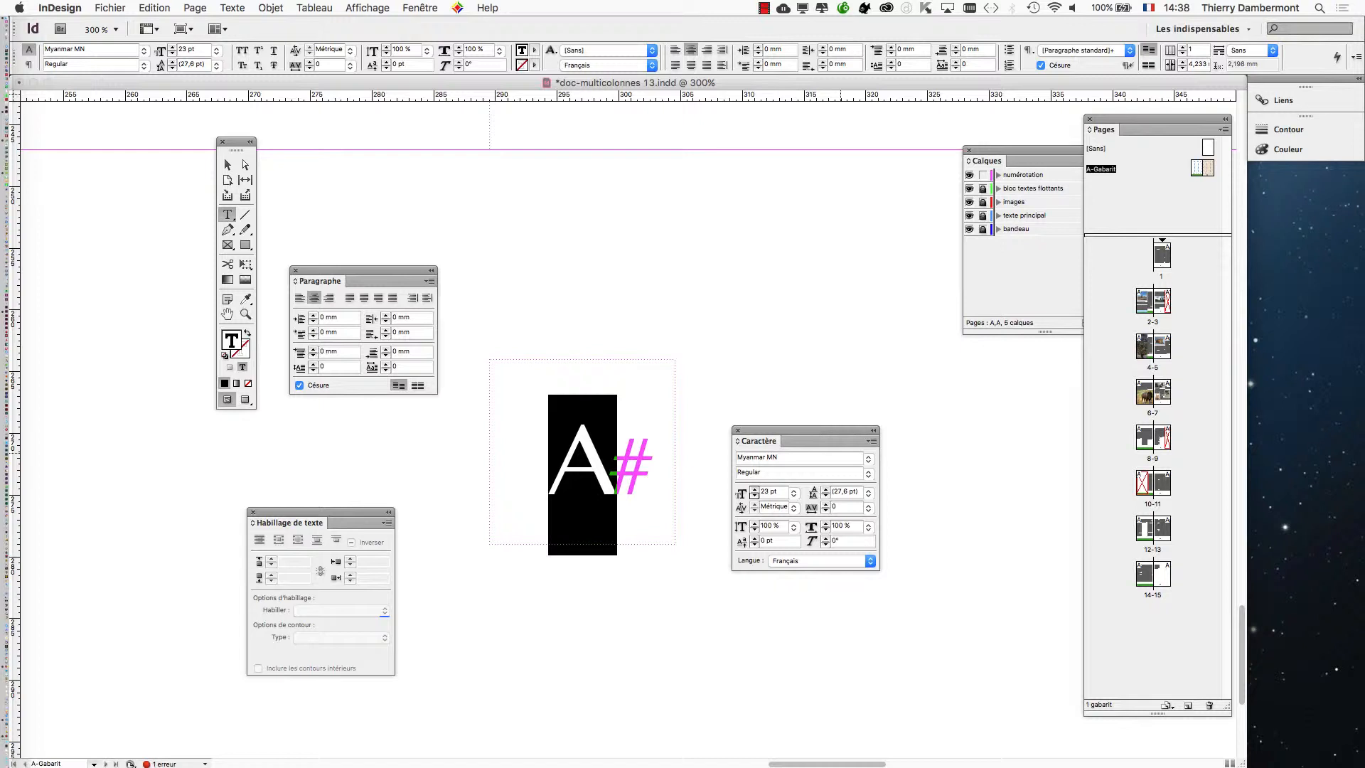
drag(817, 430, 894, 437)
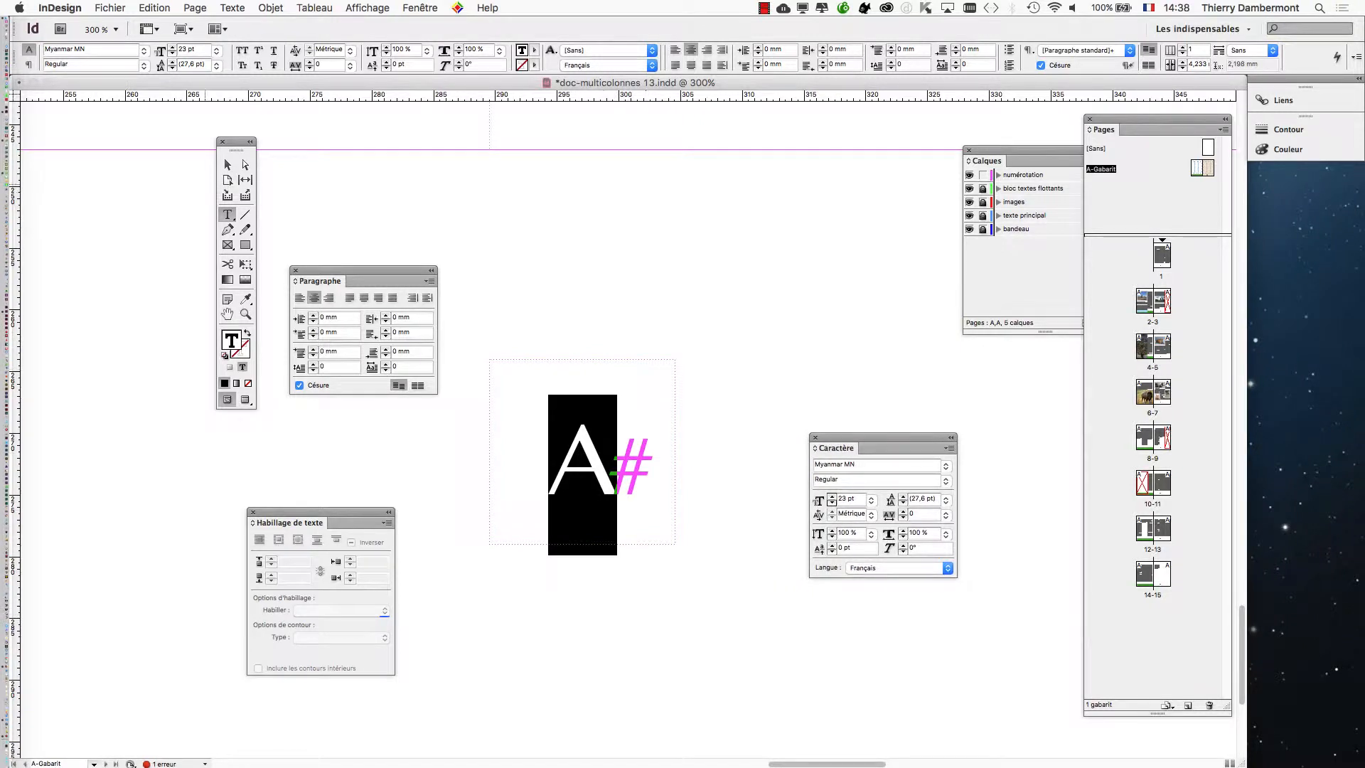
Deselect everything, preview the page-number marker without guides and frame edges, and return to the normal view.
key(Escape)
key(super+shift+a)
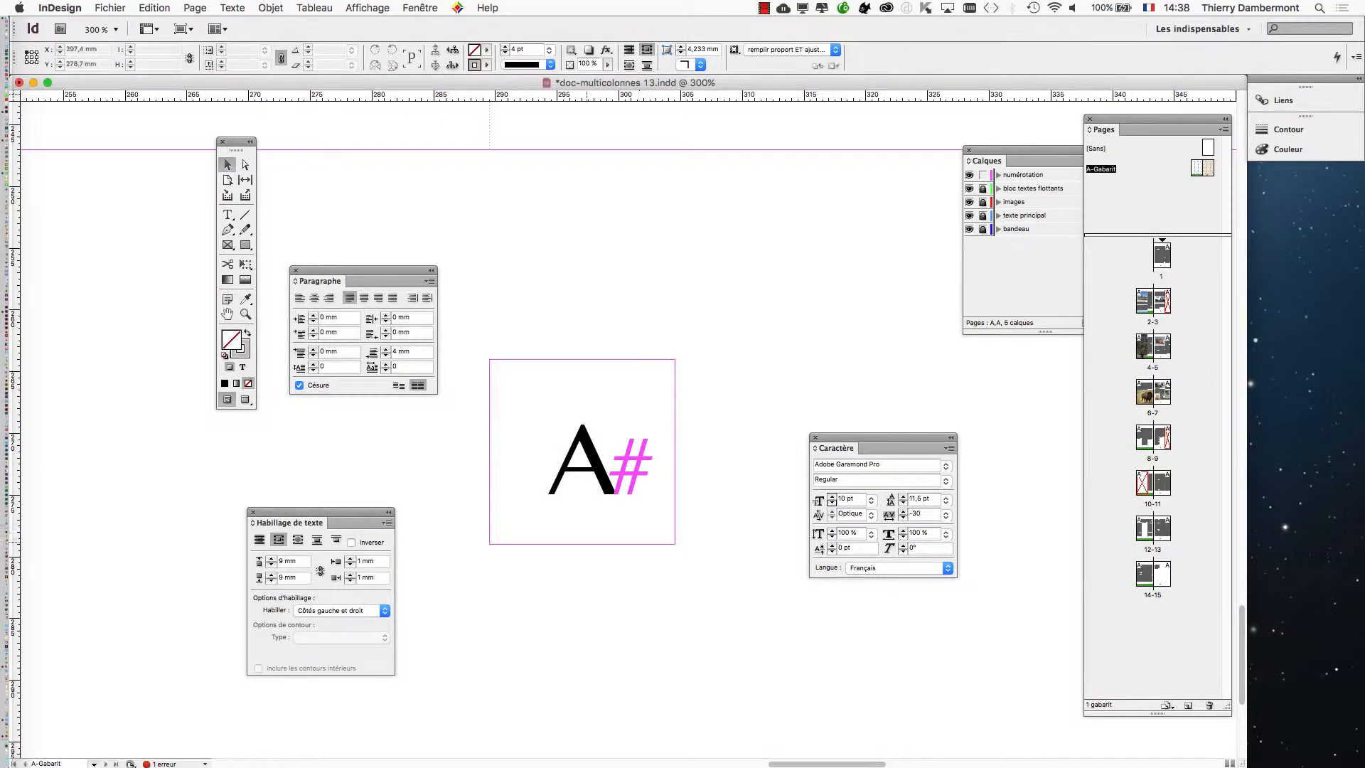
key(w)
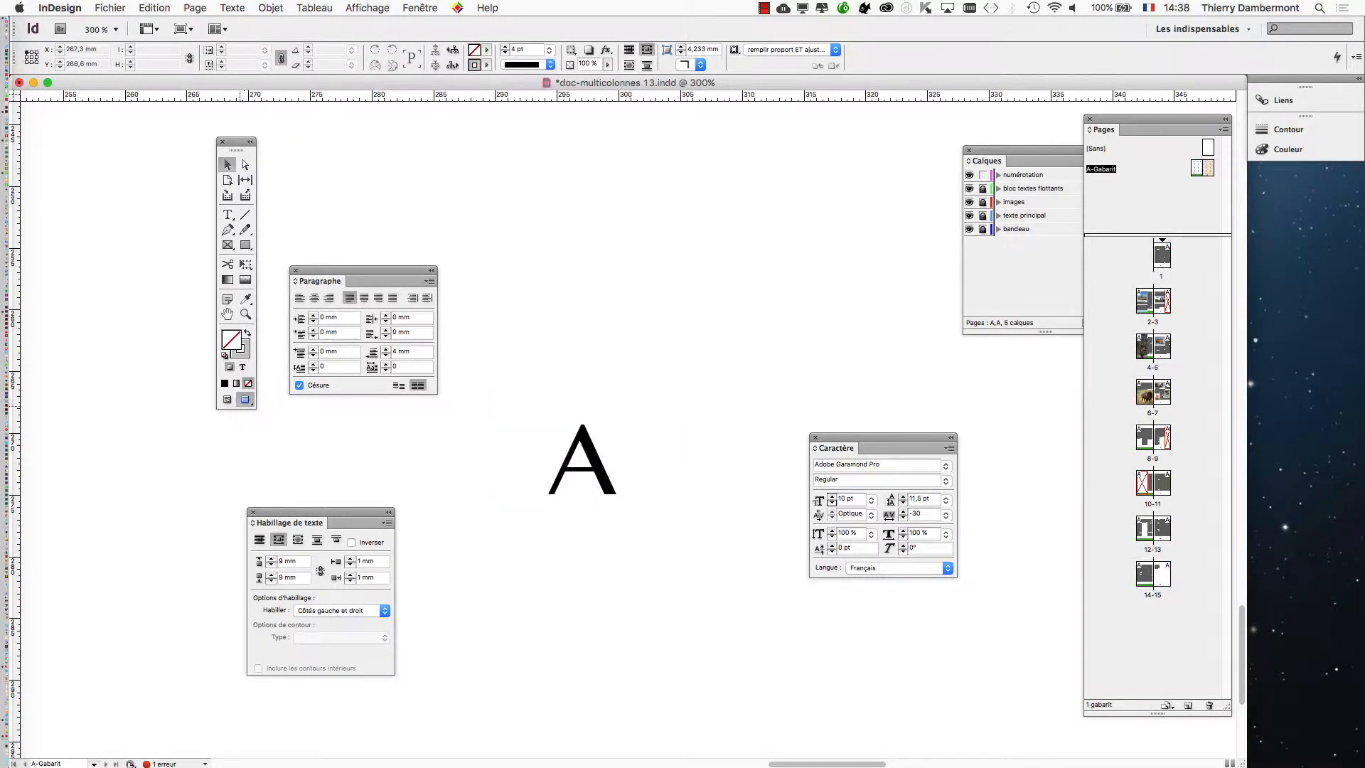
key(w)
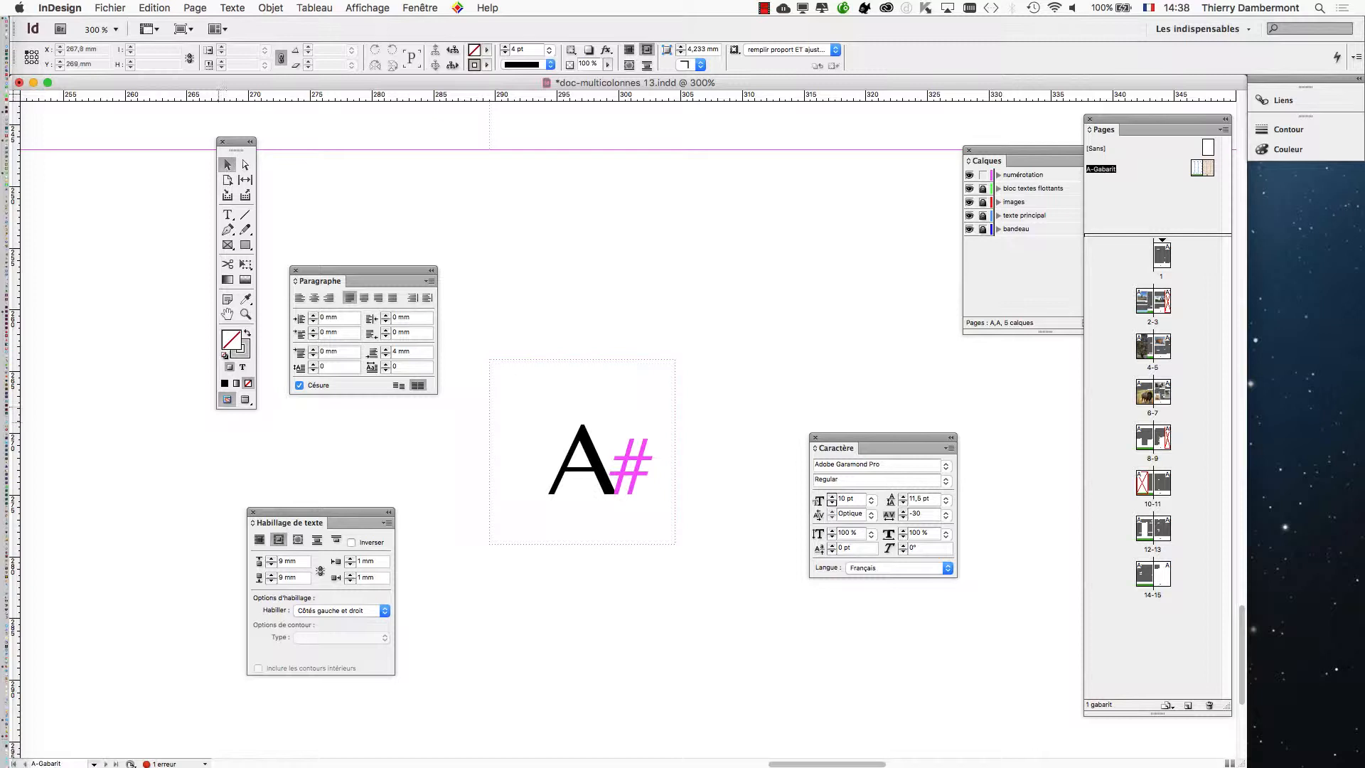
Select the page-number frame, show the Nuancier swatches, and arrange them and the tools around the frame.
click(582, 455)
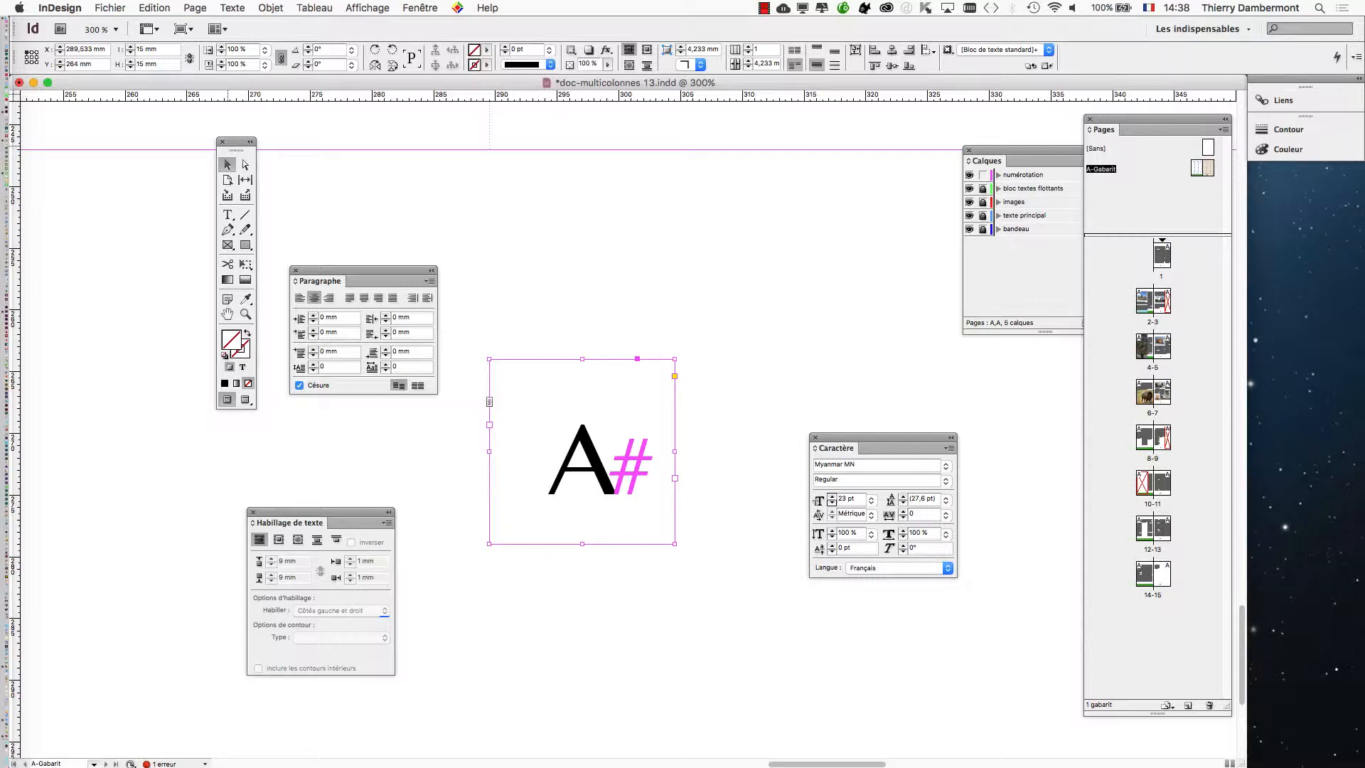
drag(233, 145, 710, 282)
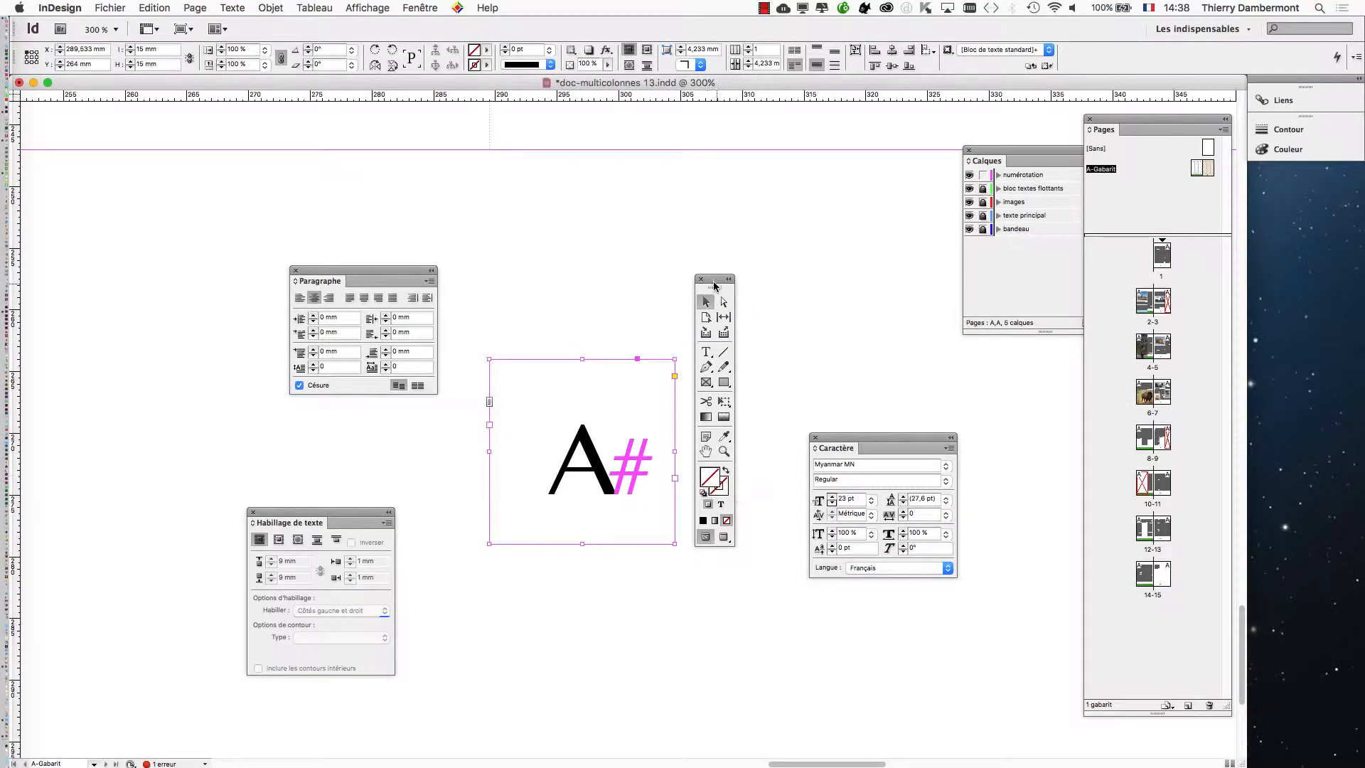
drag(715, 284, 277, 220)
click(420, 8)
mouse_move(497, 114)
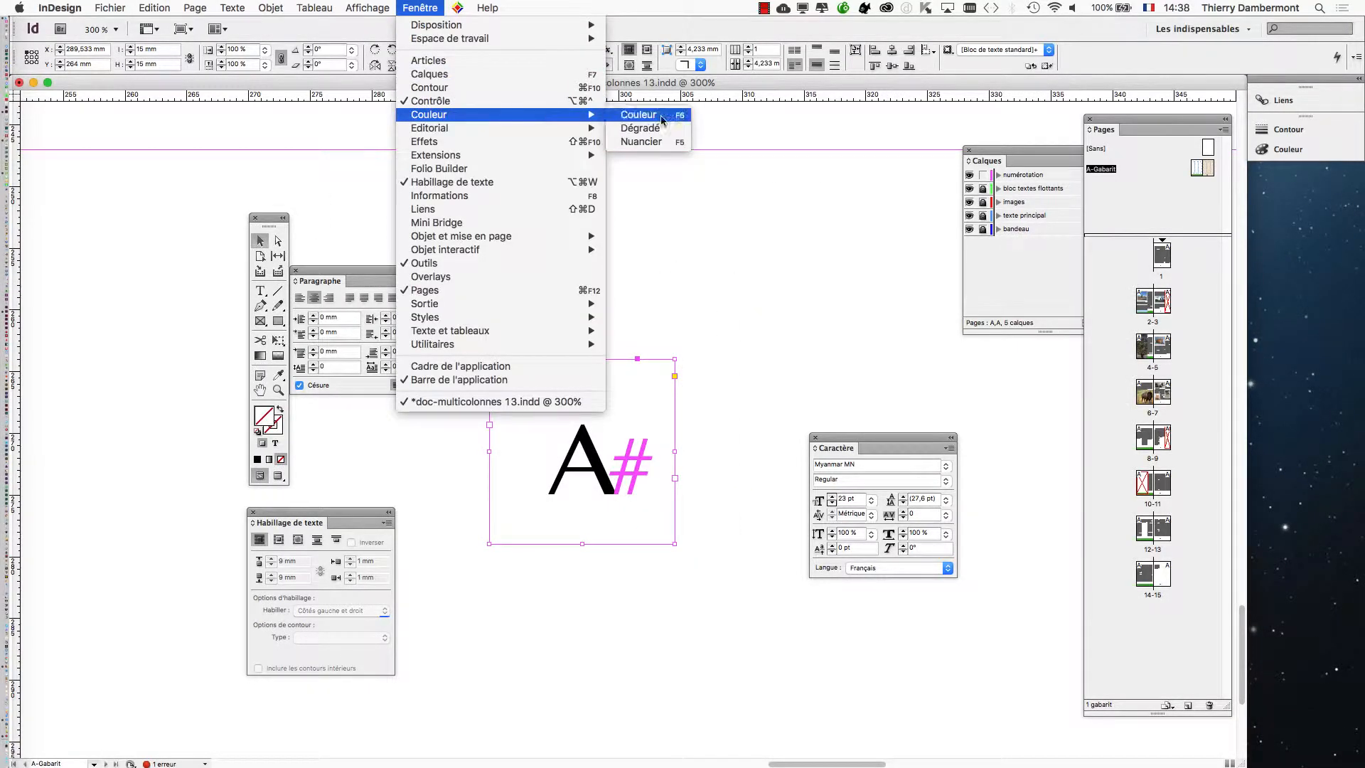
click(665, 141)
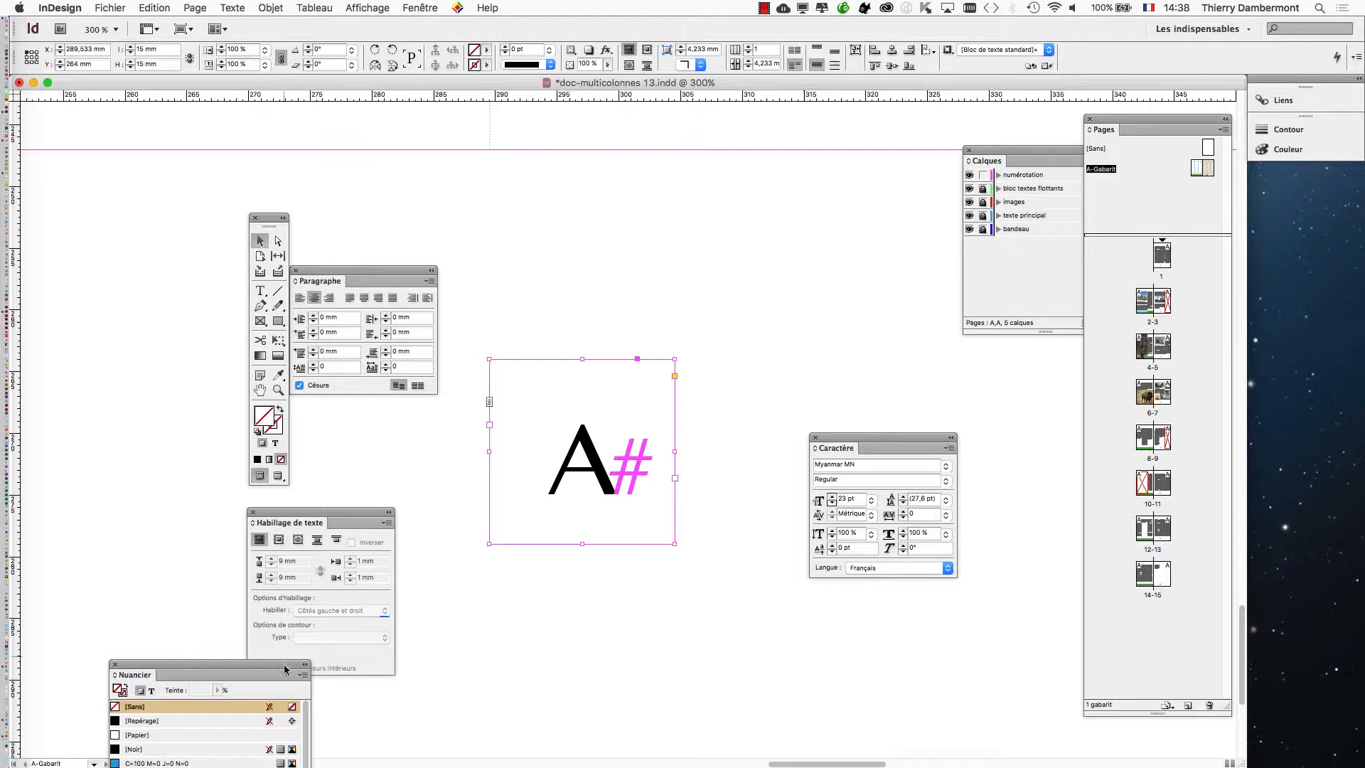
drag(285, 668, 877, 248)
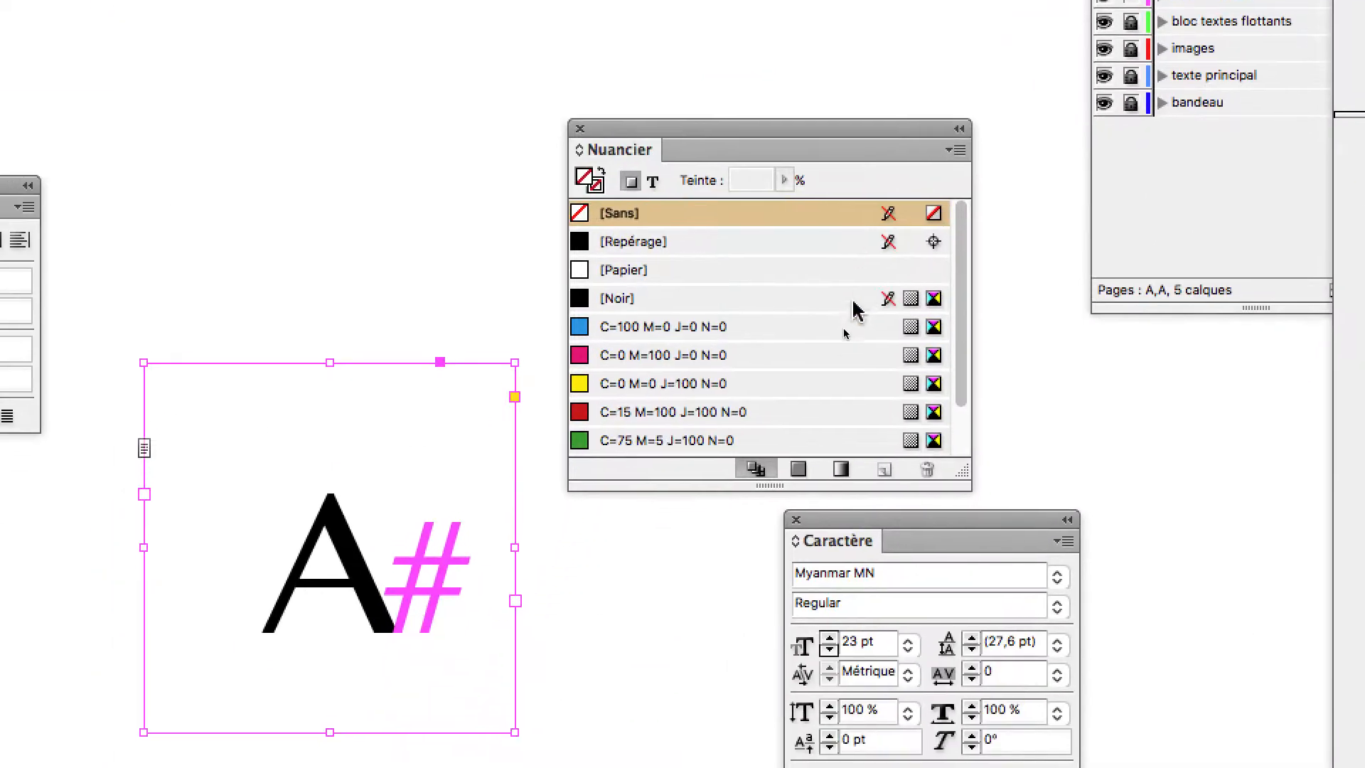
Fill the page-number frame with the C=100 M=0 J=0 N=0 swatch, and lower its tint to 10 %.
click(841, 342)
click(819, 259)
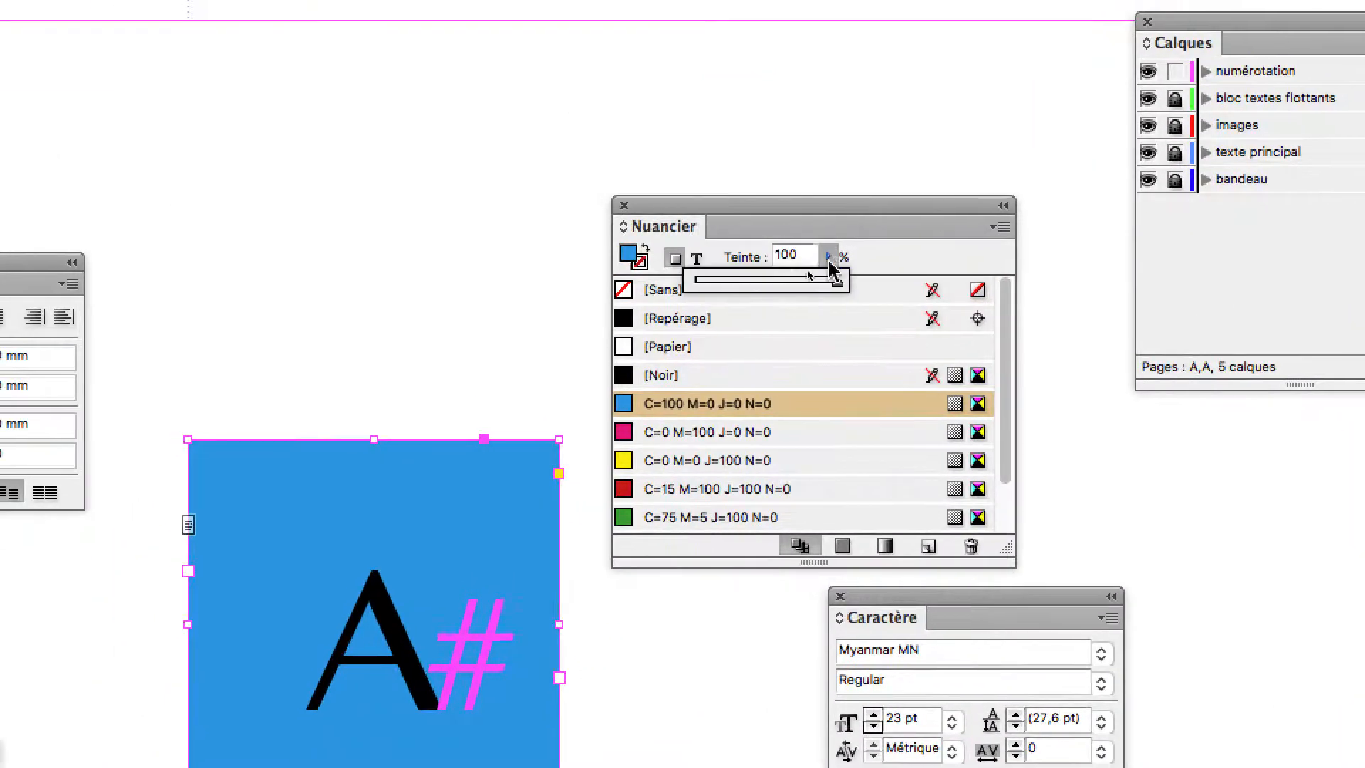
click(707, 289)
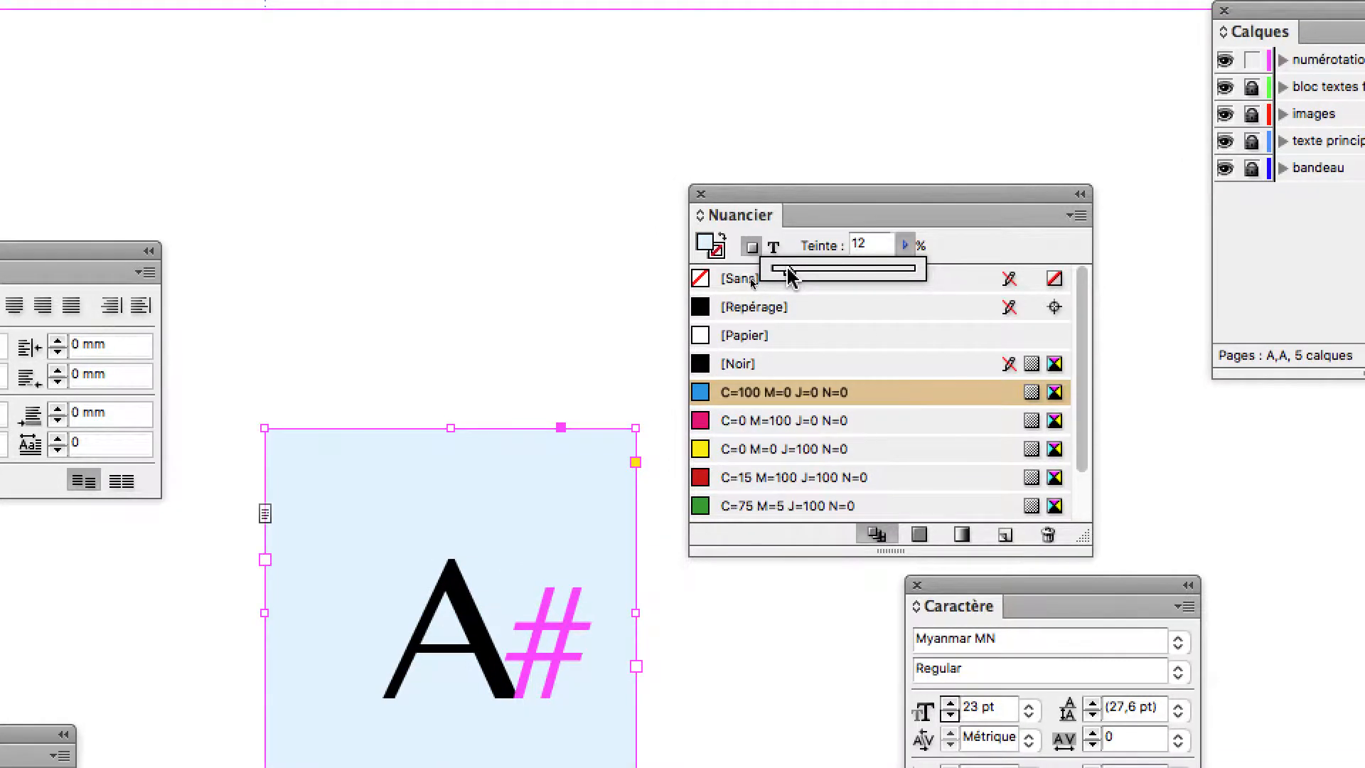
drag(789, 274, 785, 274)
Change the page-number frame's fill to [Noir] at 10 % tint, and move the swatches away from the frame.
click(768, 371)
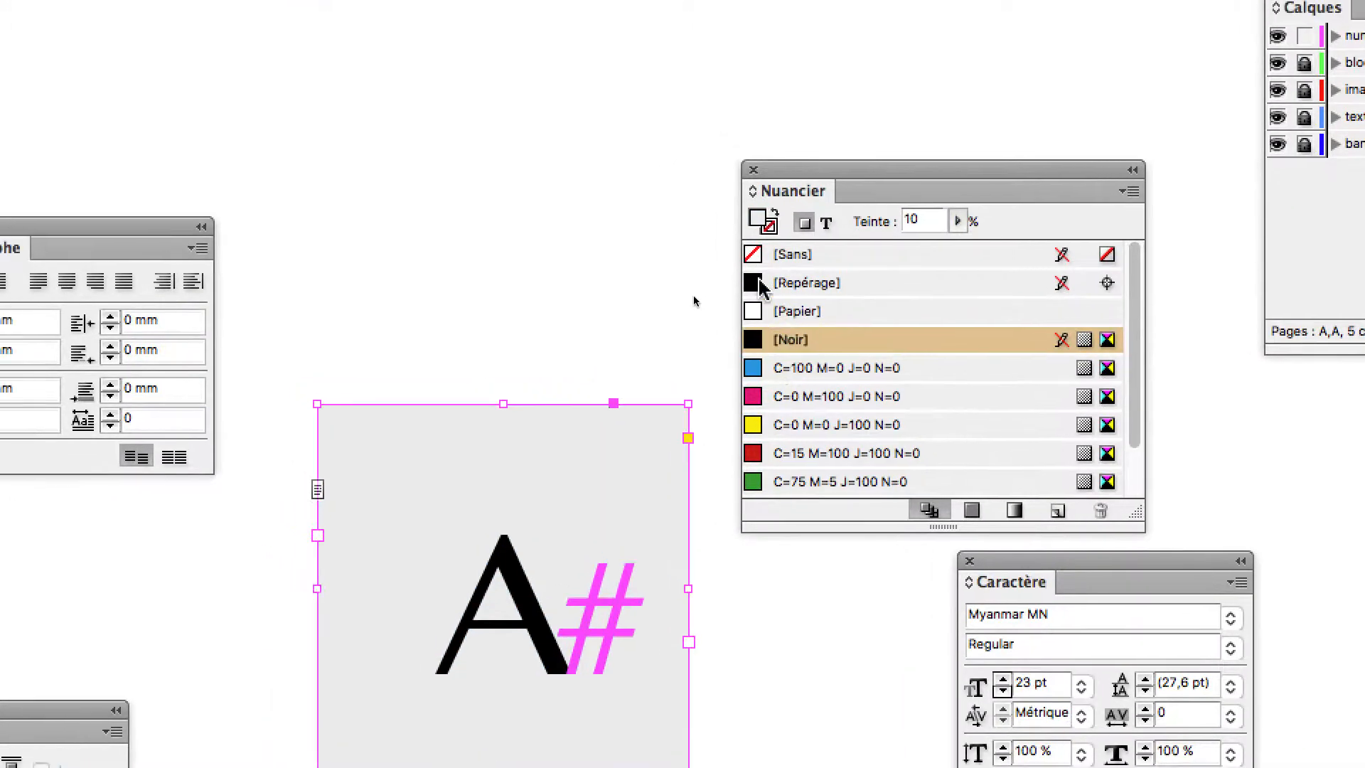
click(651, 285)
click(735, 351)
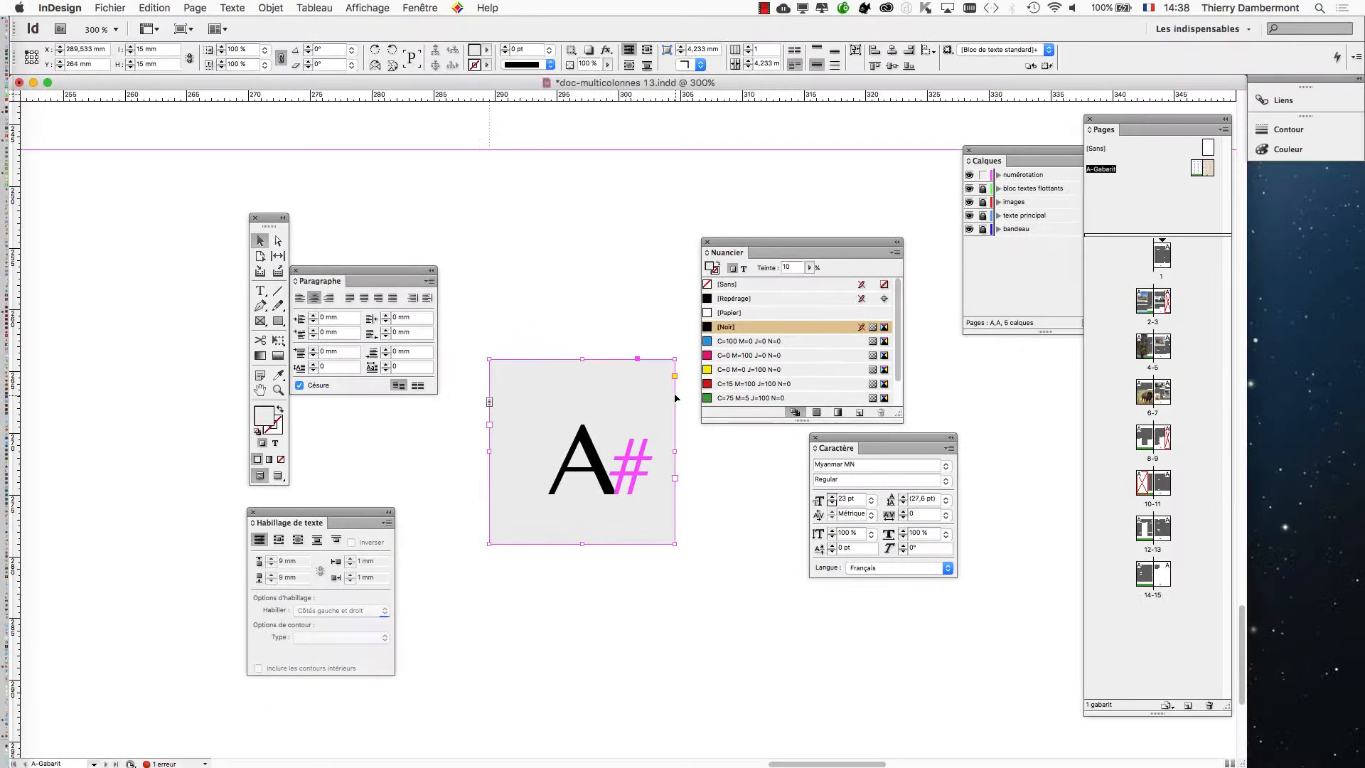
drag(750, 250, 889, 227)
Open the page-number frame's corner options with preview on, and set all four corners to Arrondi.
click(274, 7)
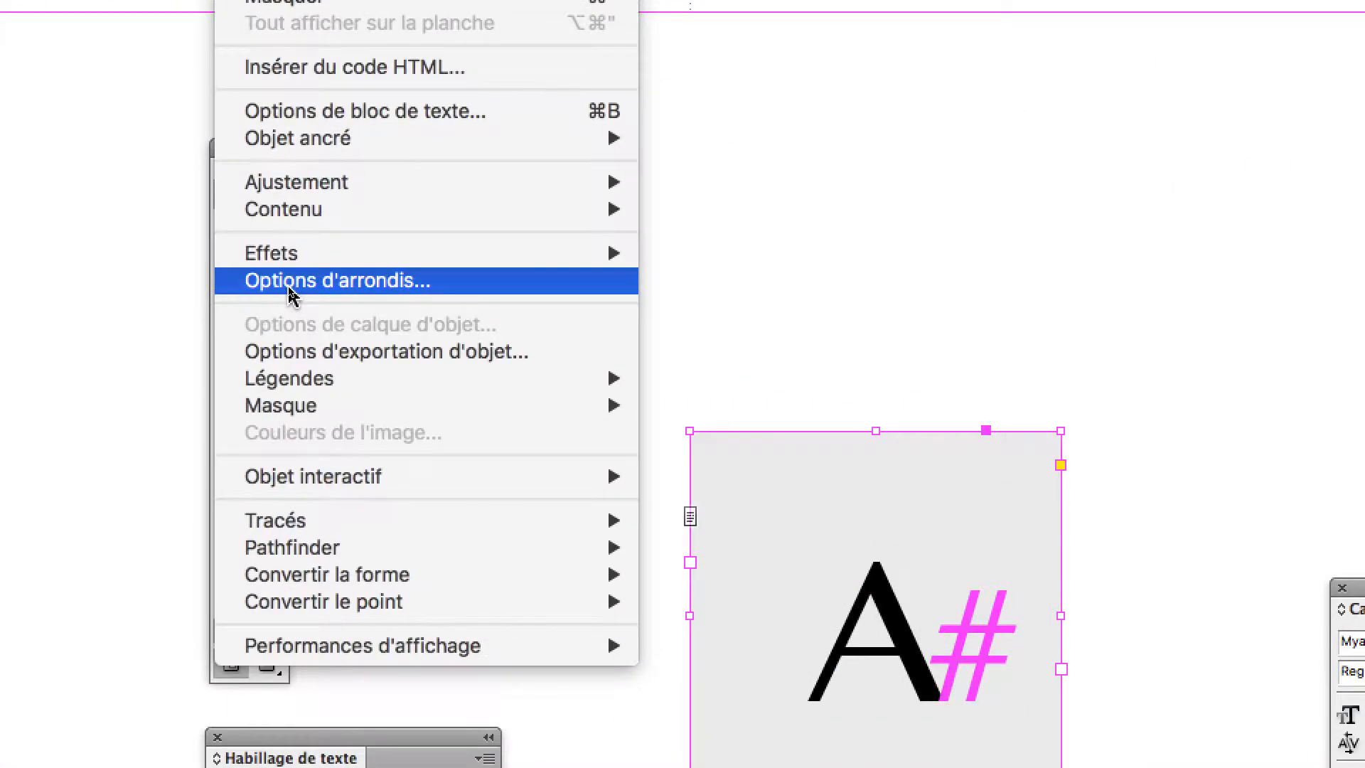
click(290, 295)
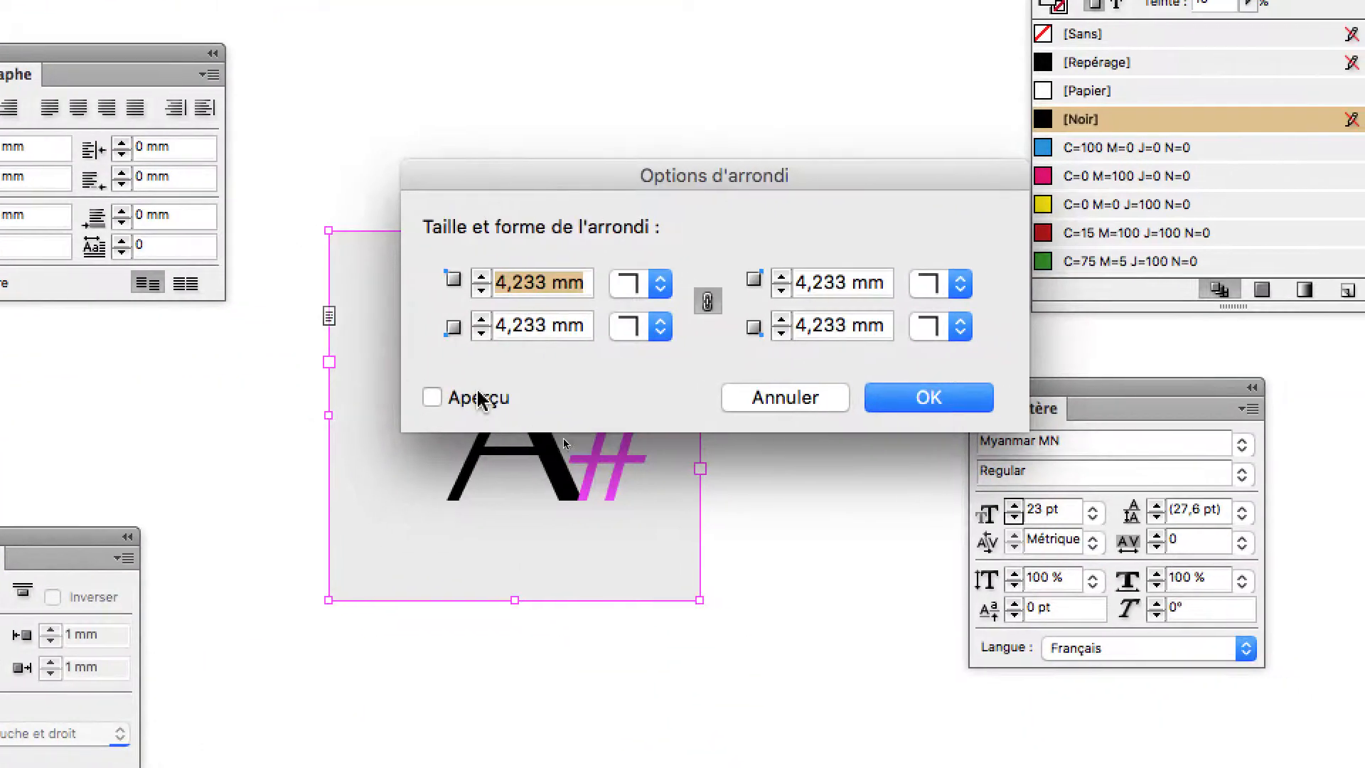
click(459, 396)
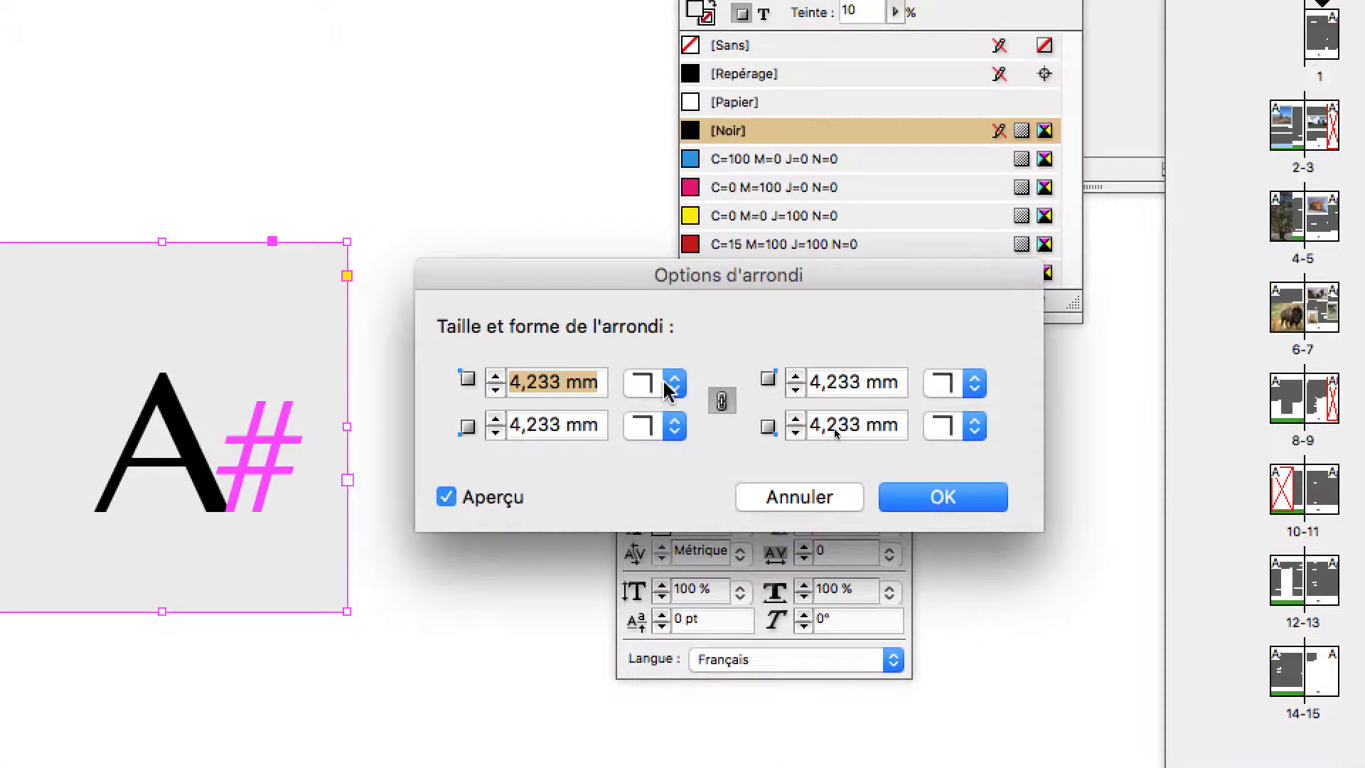
click(661, 390)
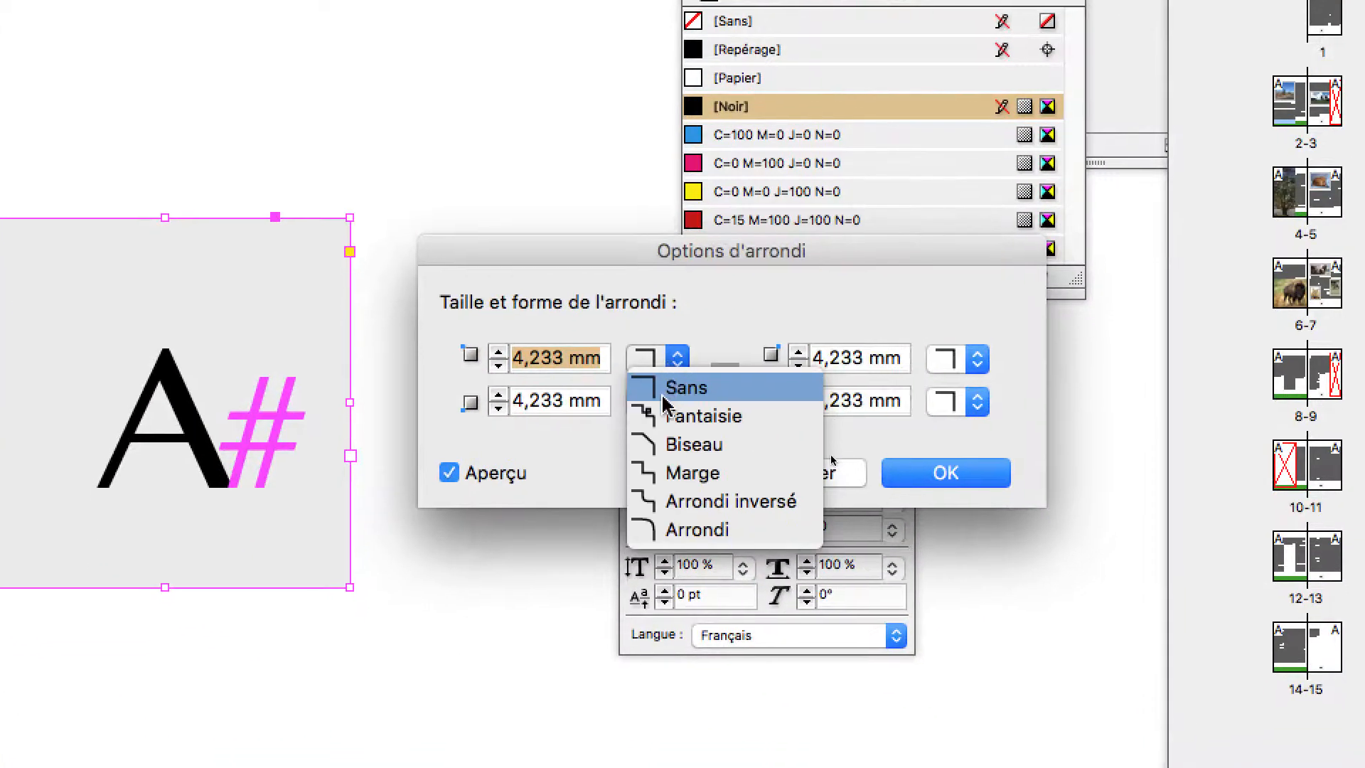
click(693, 530)
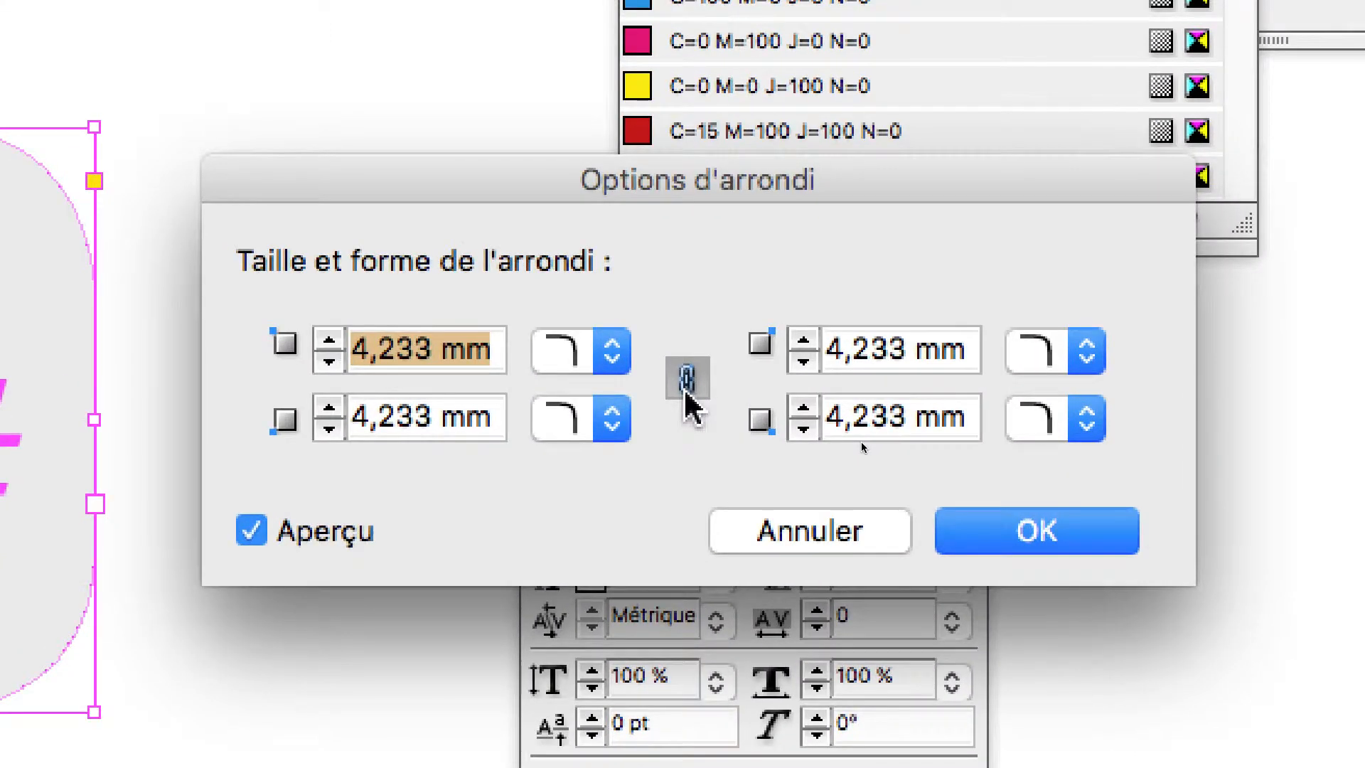
Unlink the corner settings, set the frame's top-left and bottom-right corners to Sans, apply them, and deselect the frame.
click(686, 384)
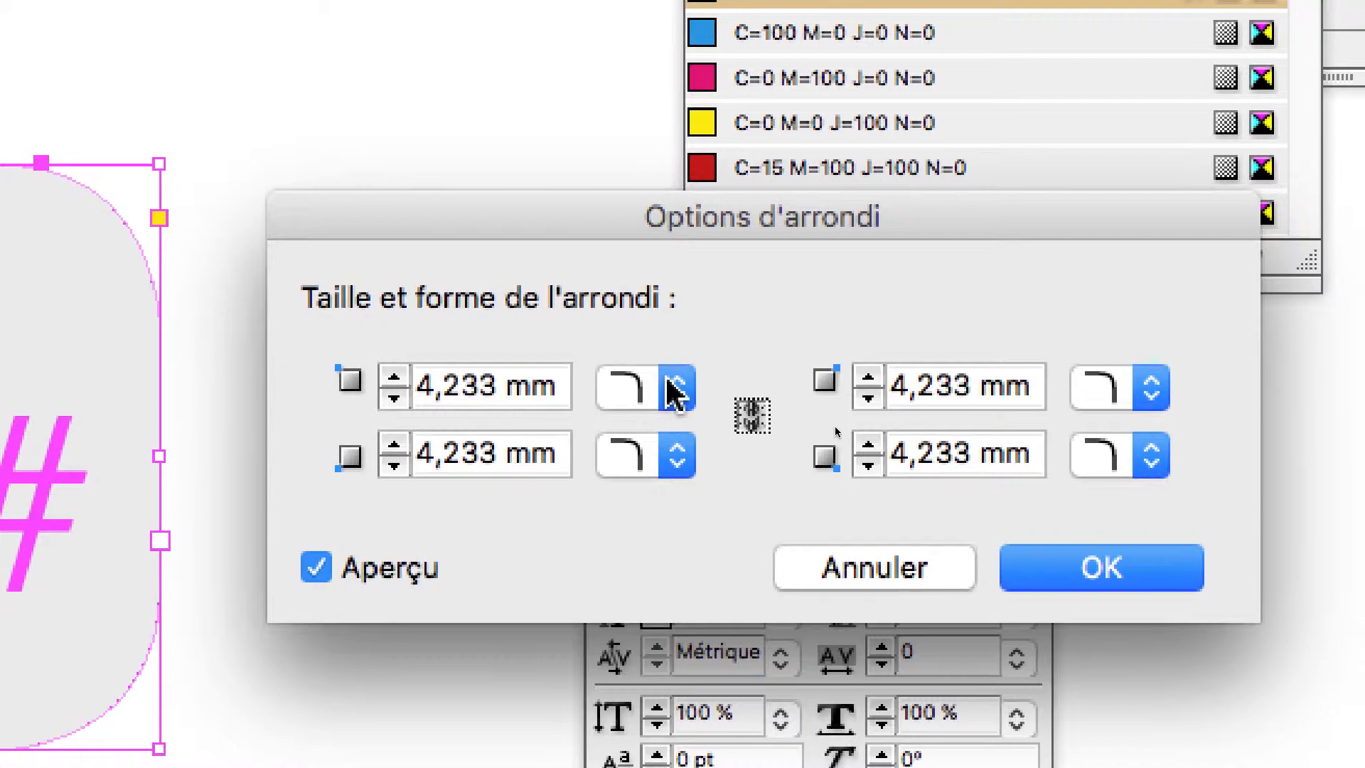
click(674, 387)
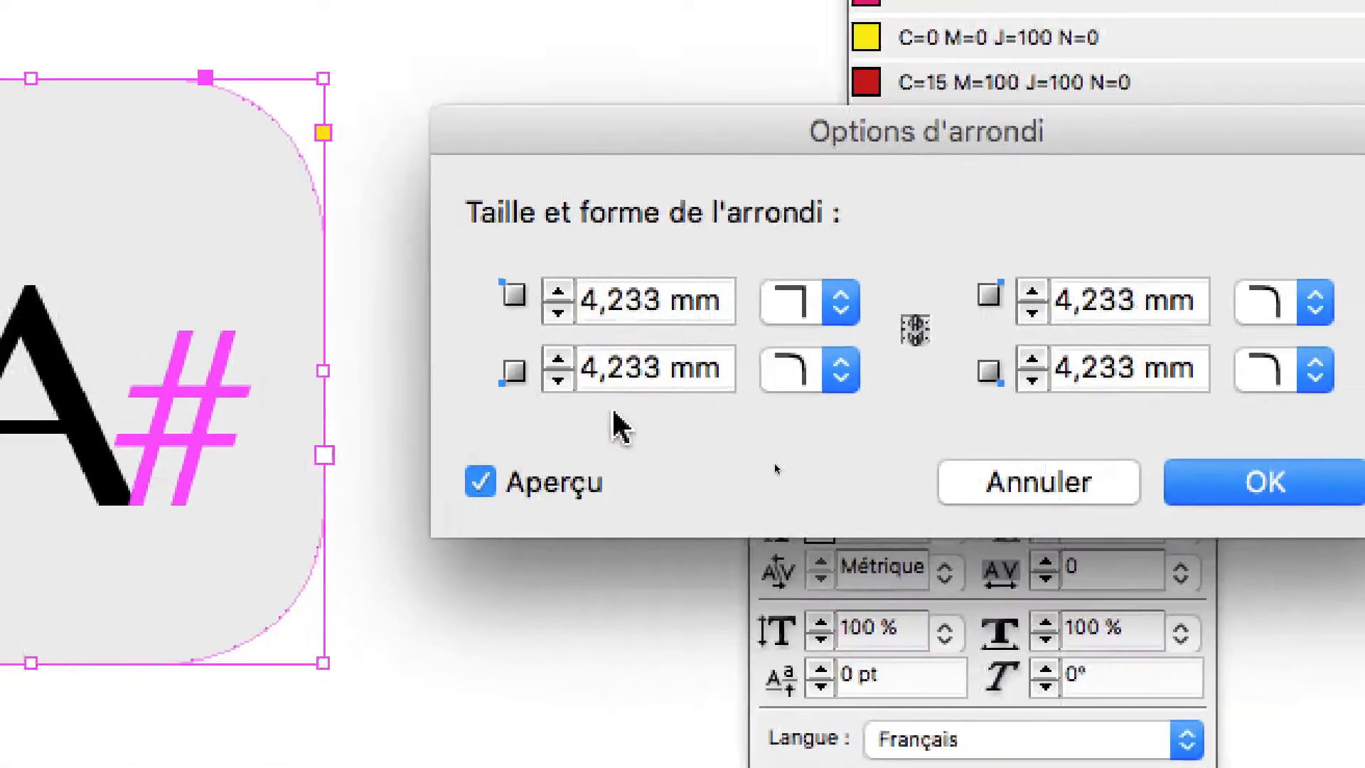
click(1314, 371)
click(1286, 413)
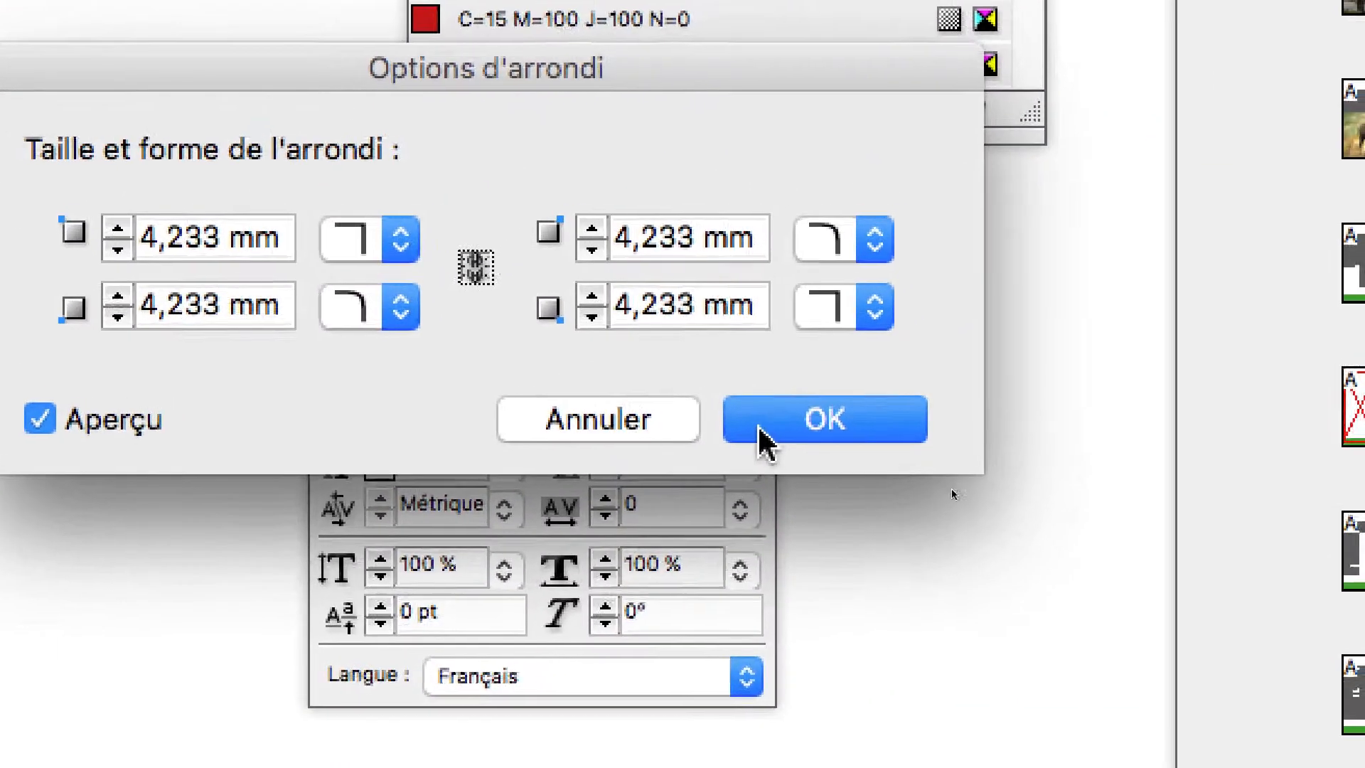
click(759, 419)
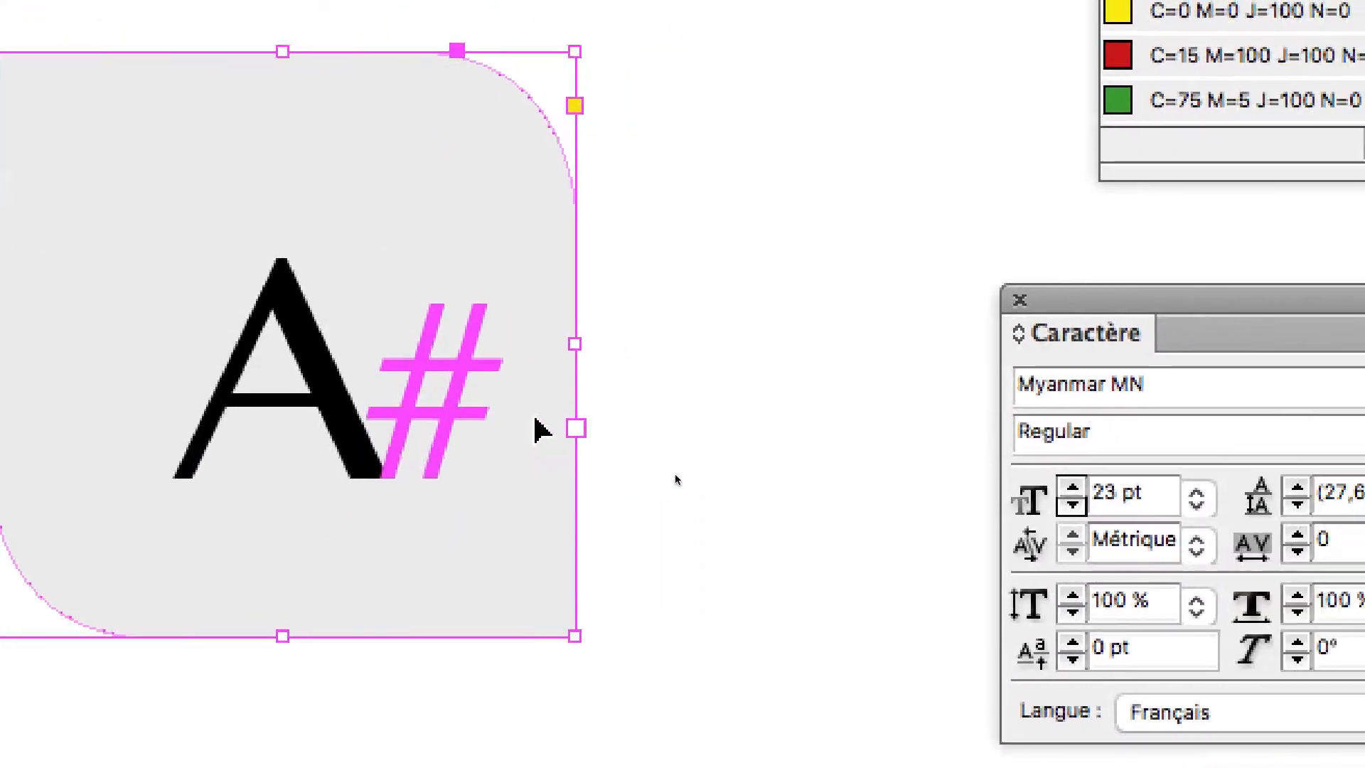
click(565, 430)
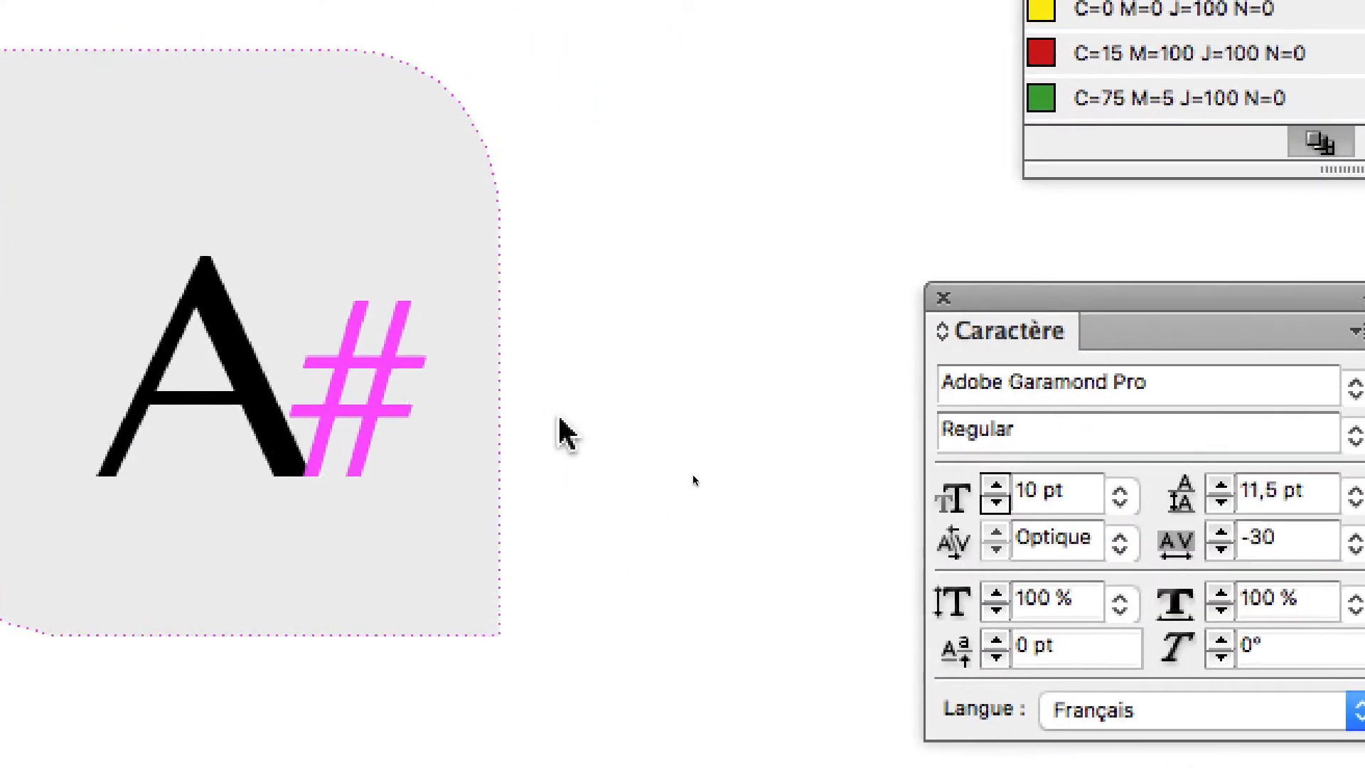
Review the available corner shapes in the page-number frame's corner options, and close them without changes.
click(443, 426)
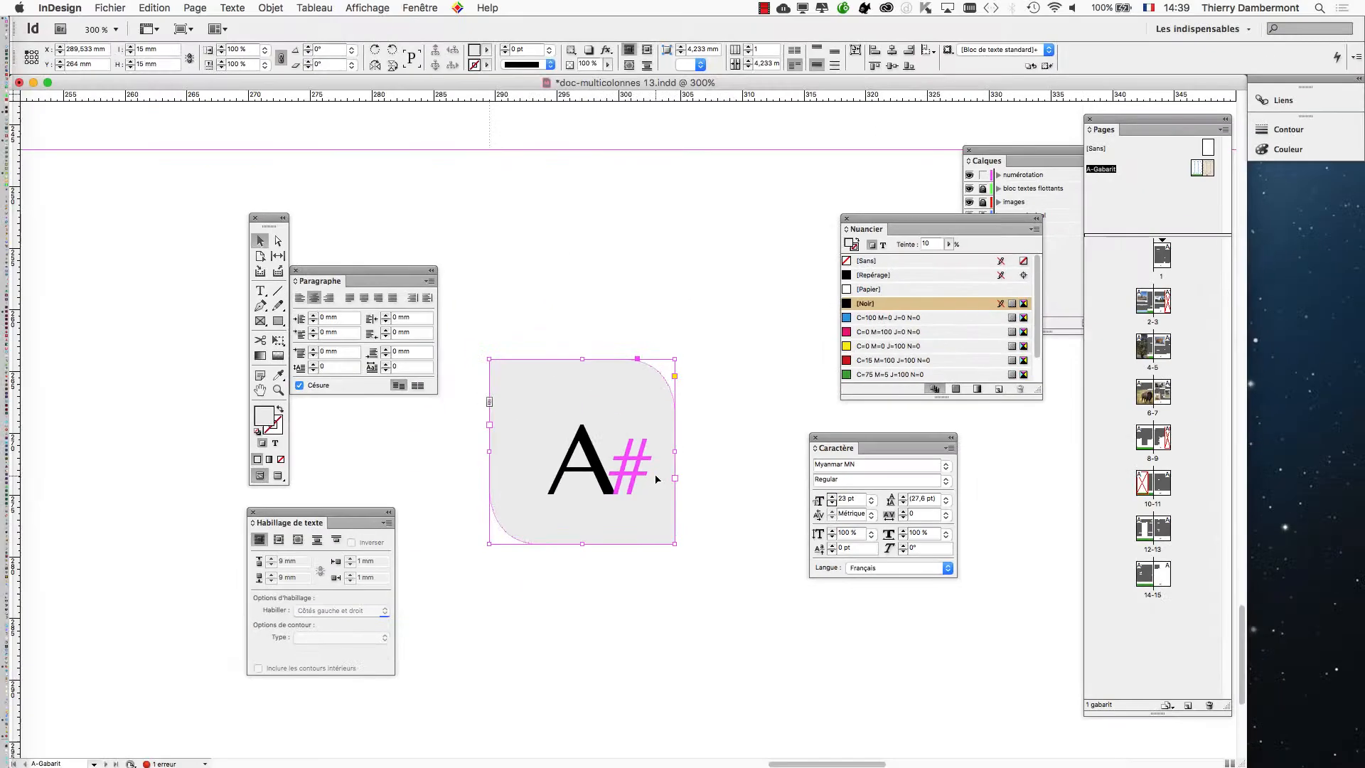
click(281, 7)
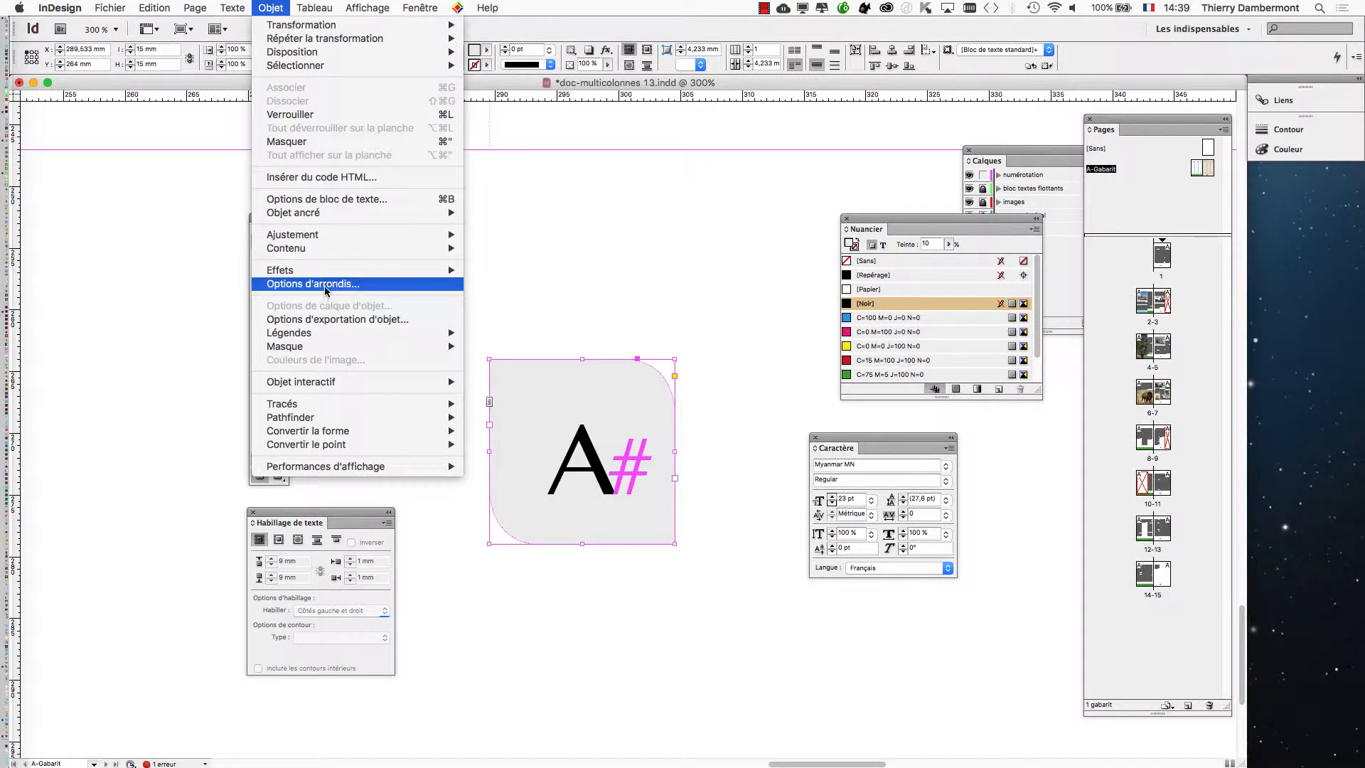
click(427, 283)
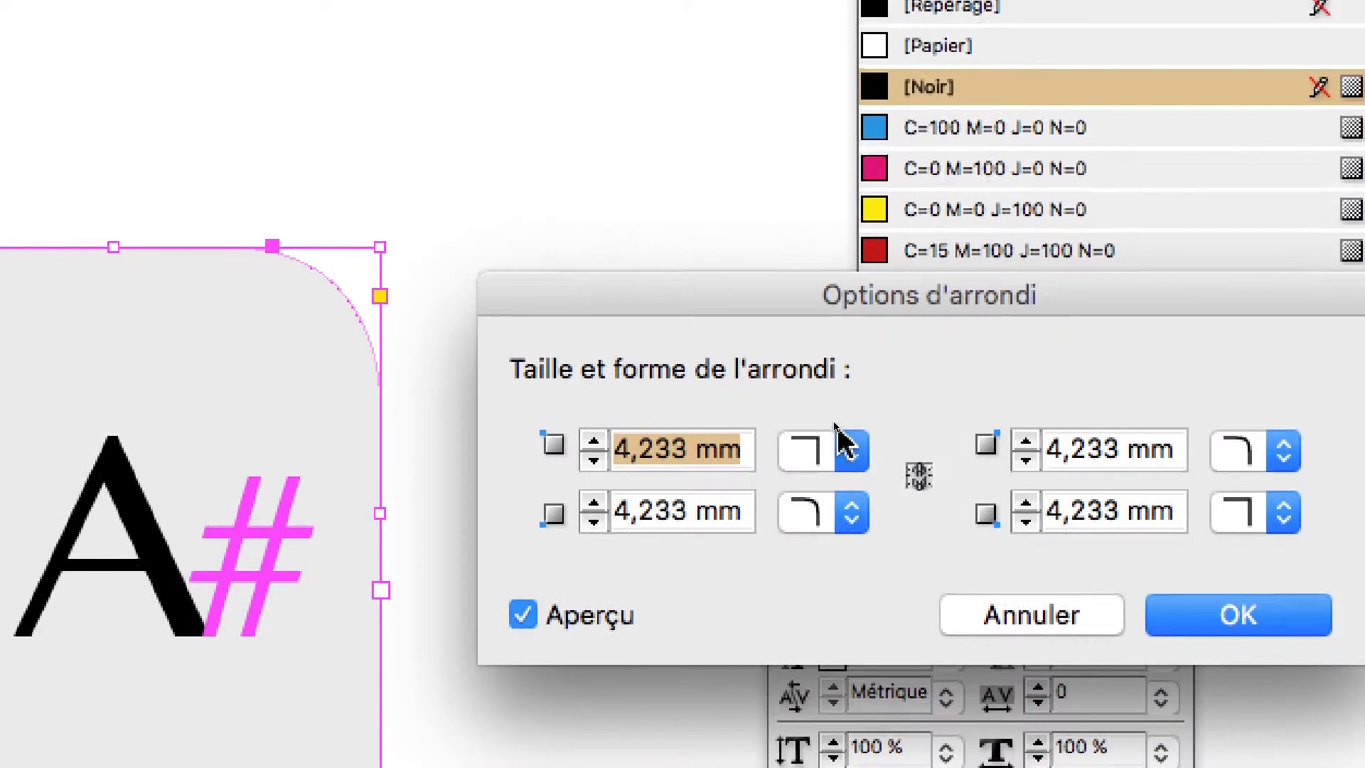
click(849, 449)
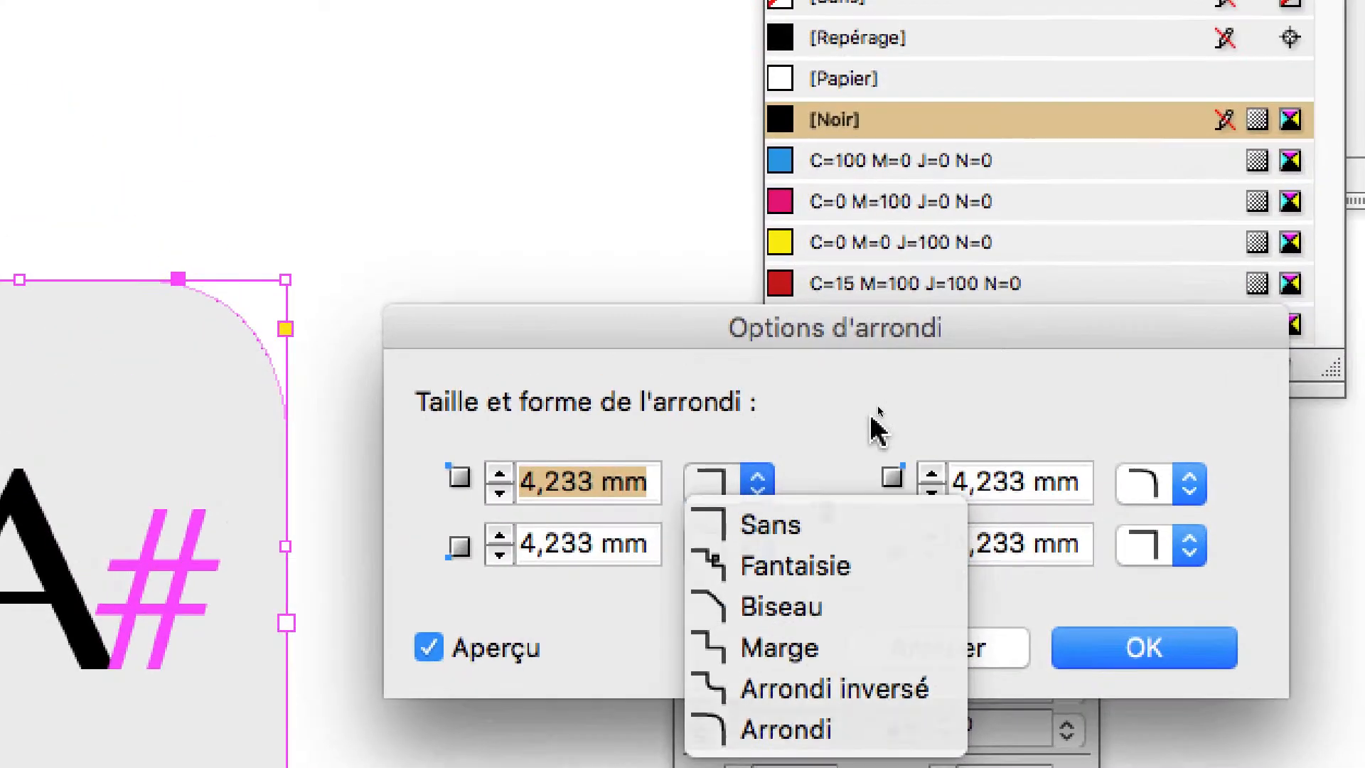
click(811, 265)
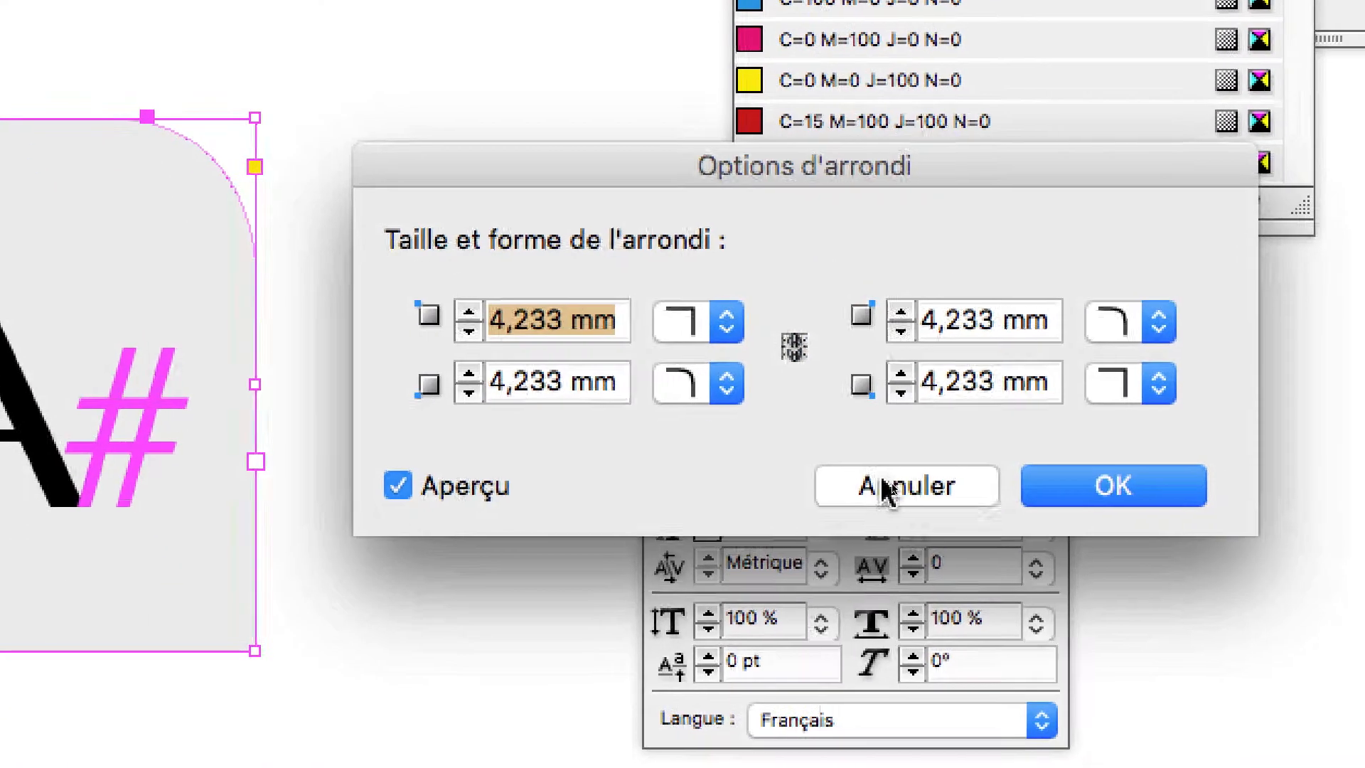
click(961, 569)
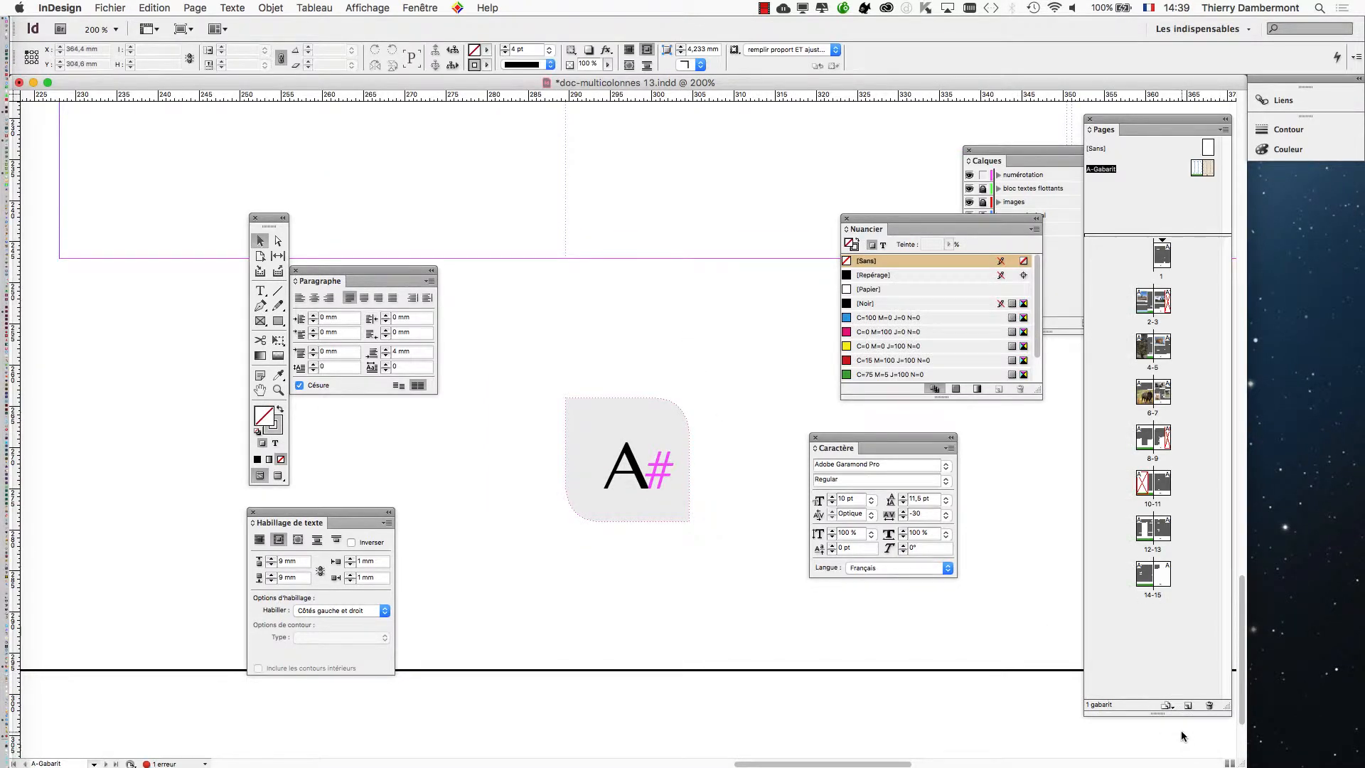
Split the document window into two side-by-side views, close the Pages panel, and resize the window to fill the workspace.
drag(1235, 763, 657, 673)
click(418, 7)
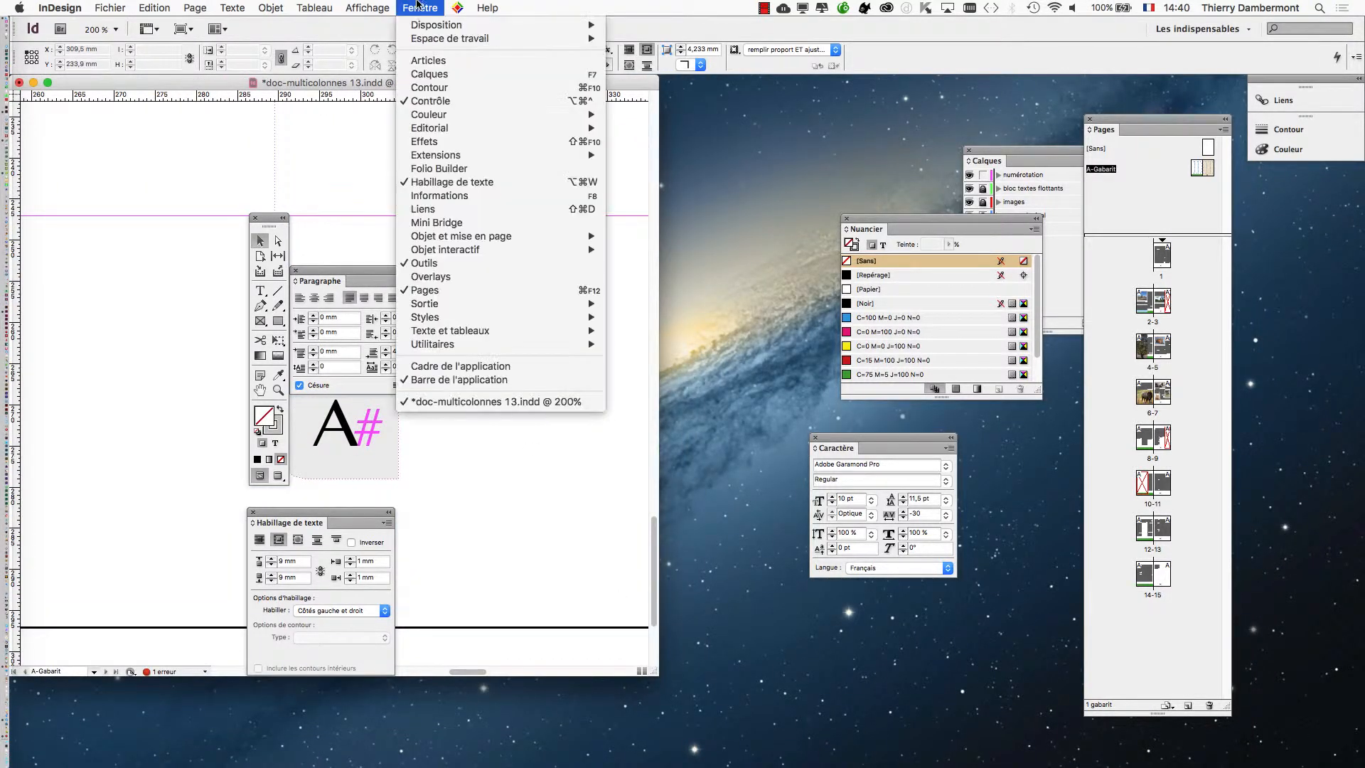
mouse_move(455, 25)
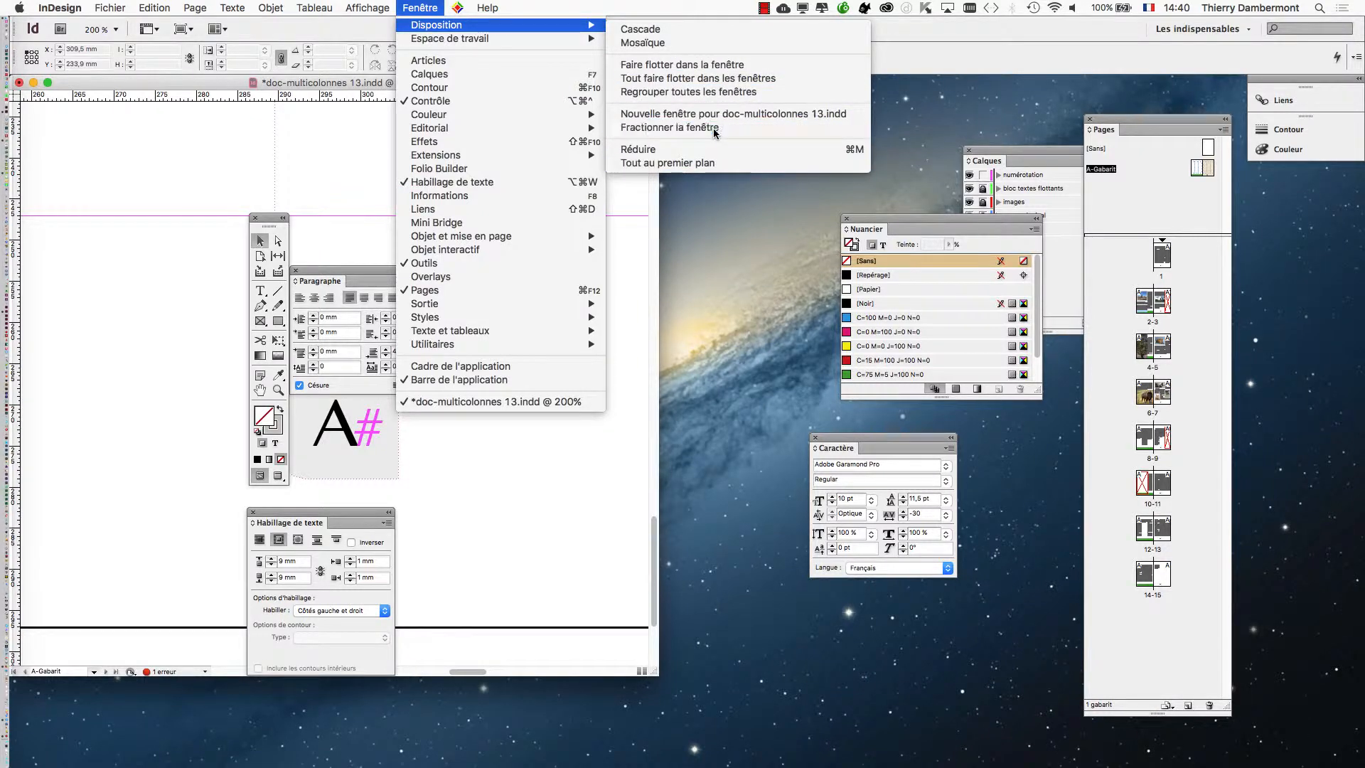
click(715, 133)
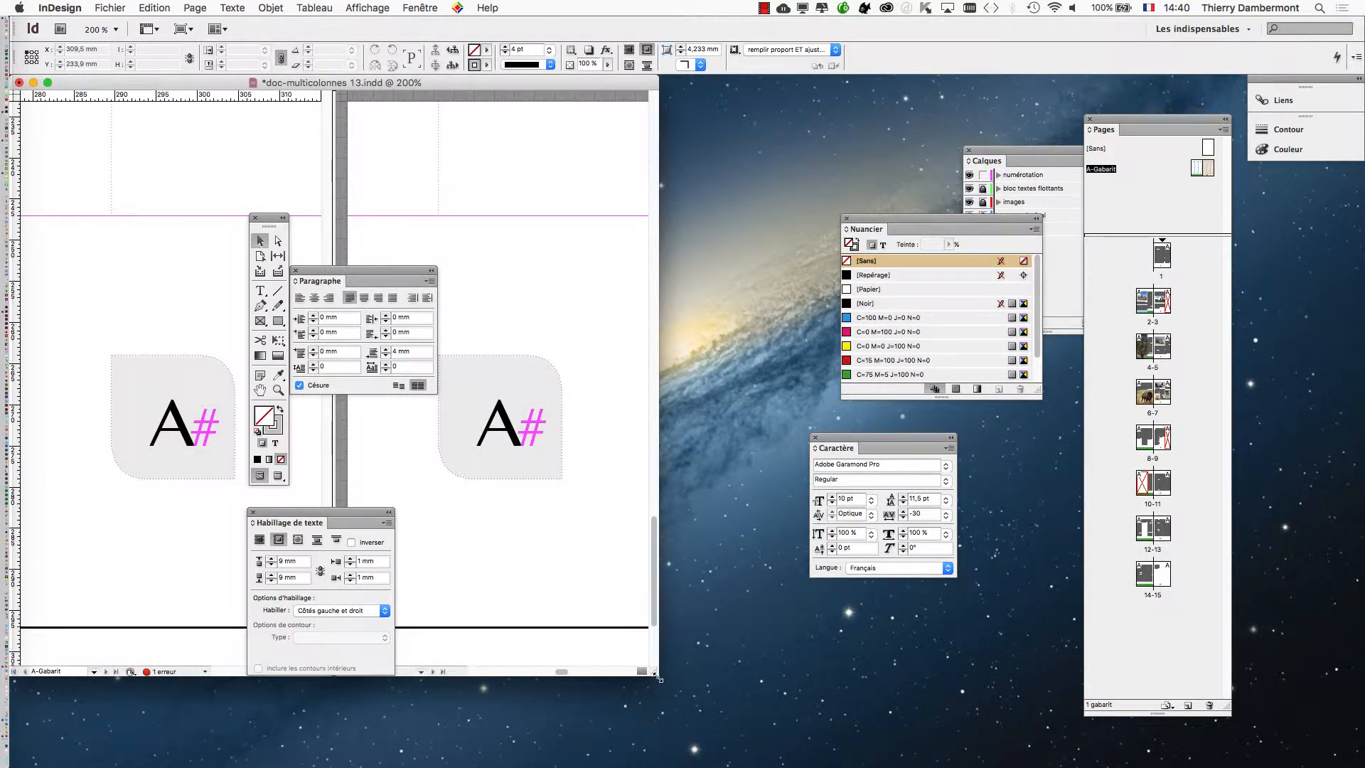
drag(657, 675, 1263, 759)
click(1089, 120)
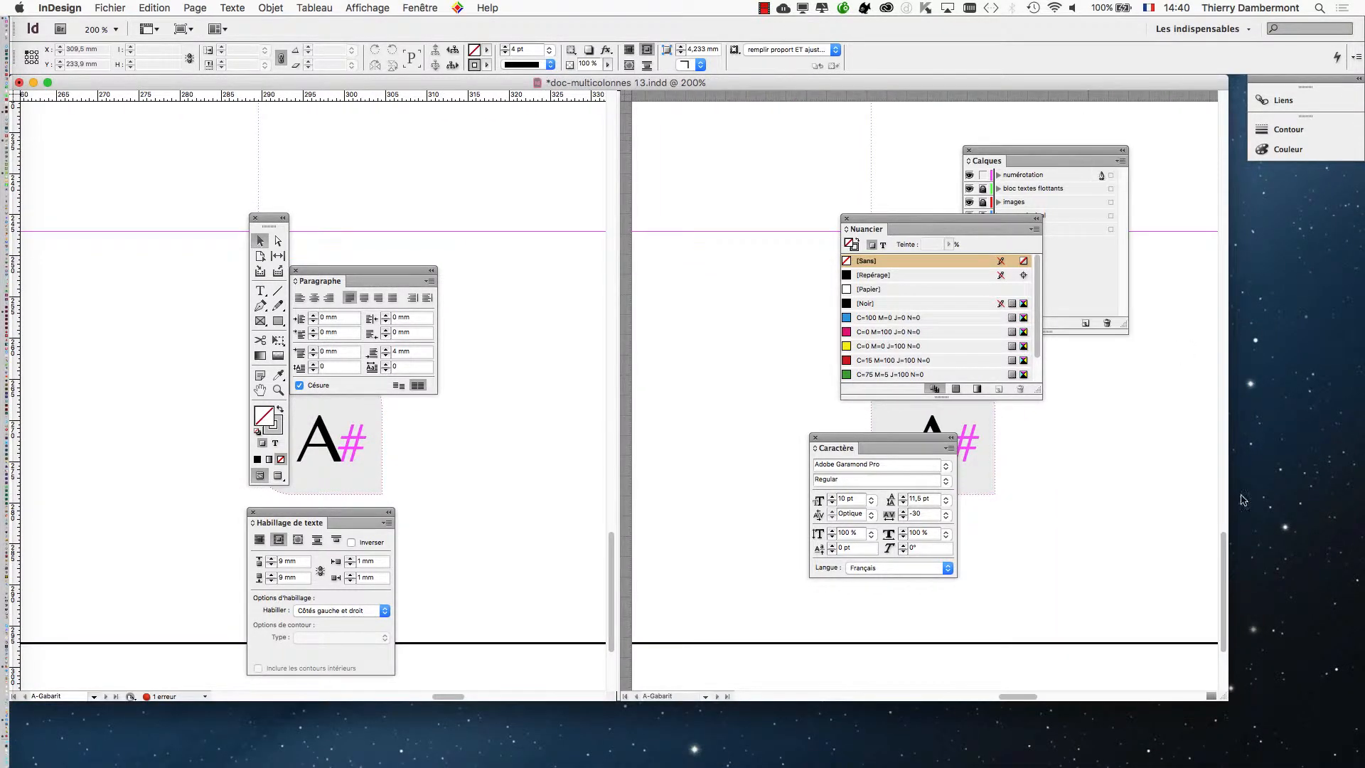
drag(1223, 696, 1241, 758)
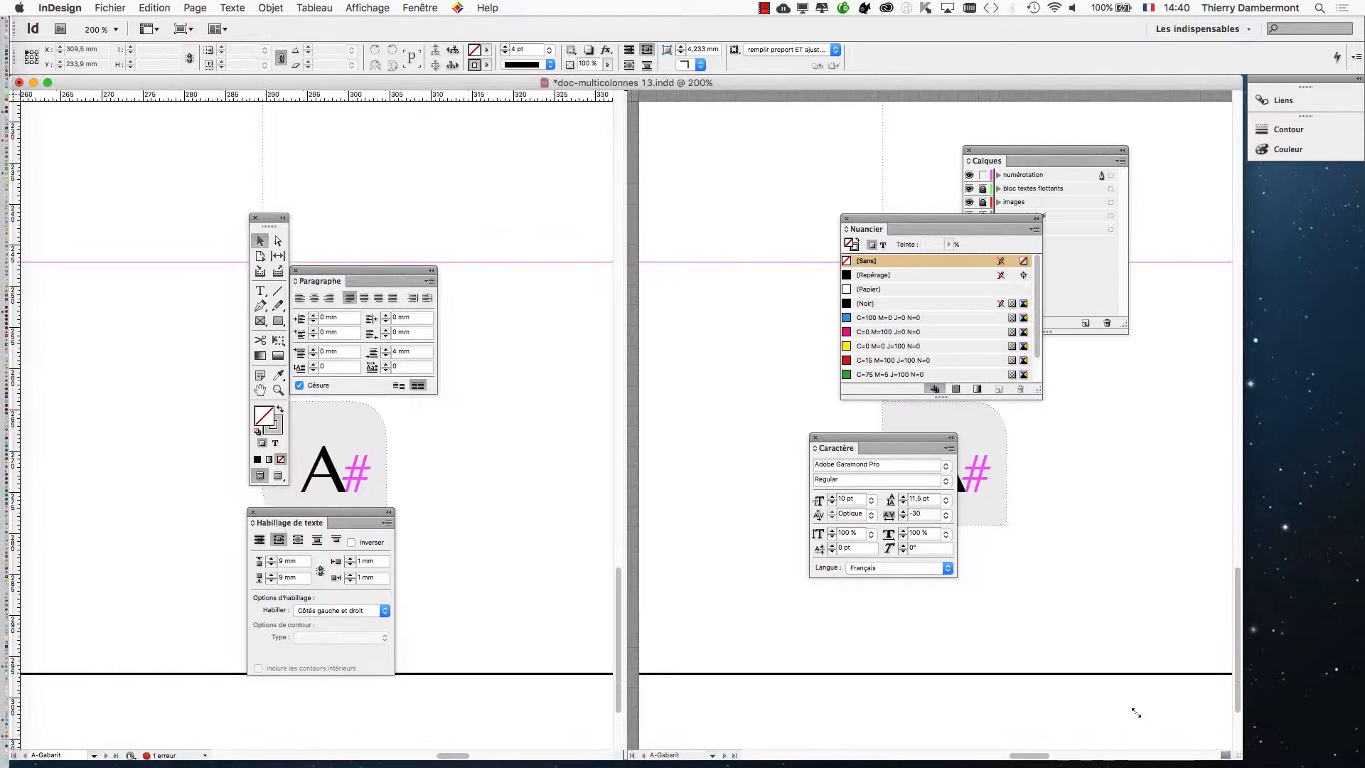
Close the Caractère, Nuancier, Calques and Paragraphe panels, and reposition both views so the page-number frame is clear in each.
click(260, 391)
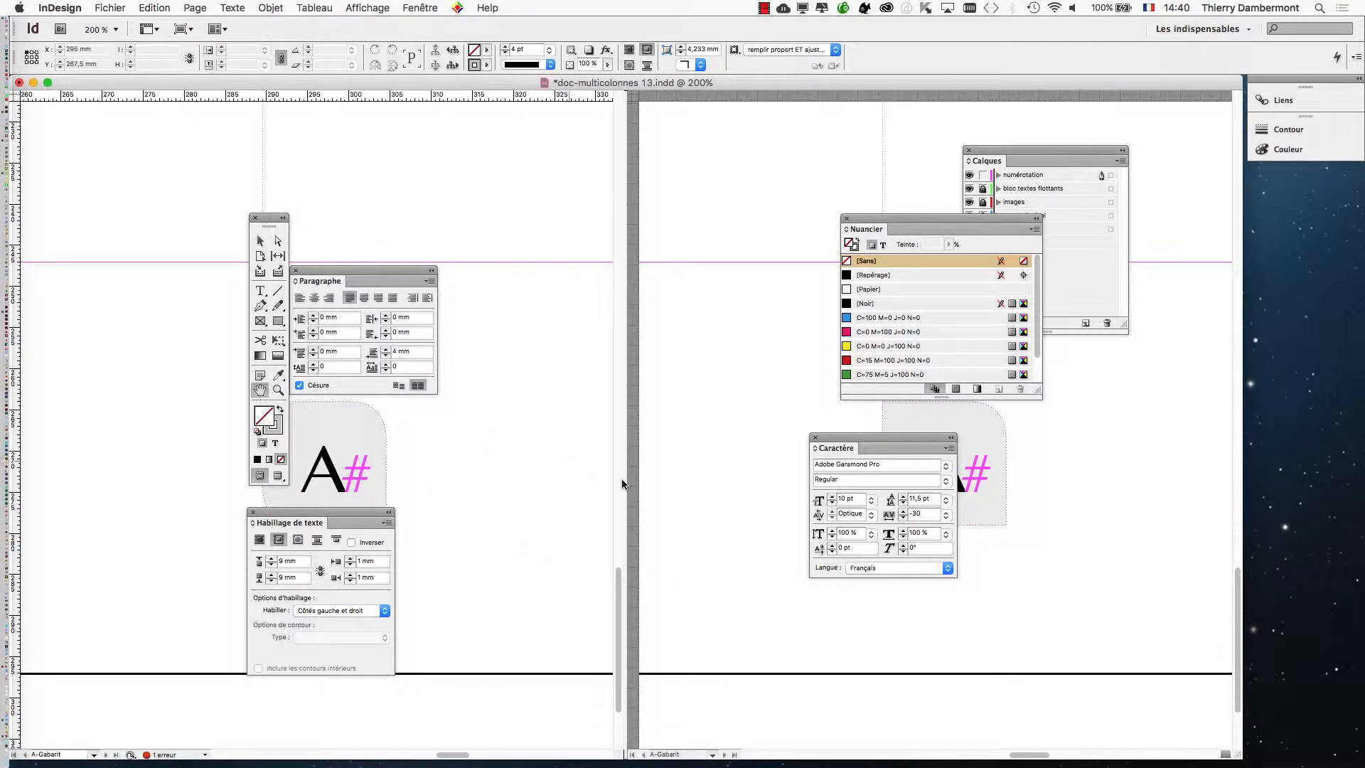
click(815, 438)
click(846, 217)
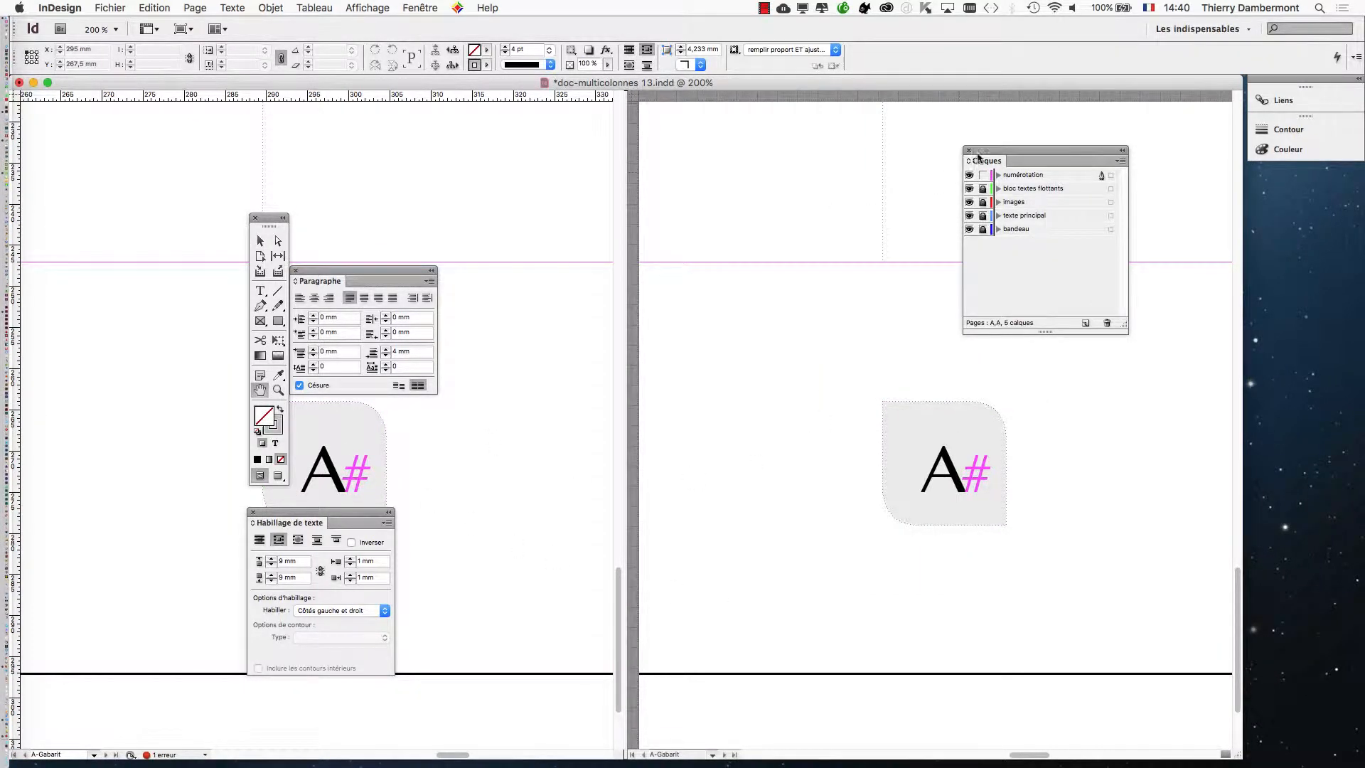
click(969, 150)
click(887, 366)
drag(886, 365, 953, 265)
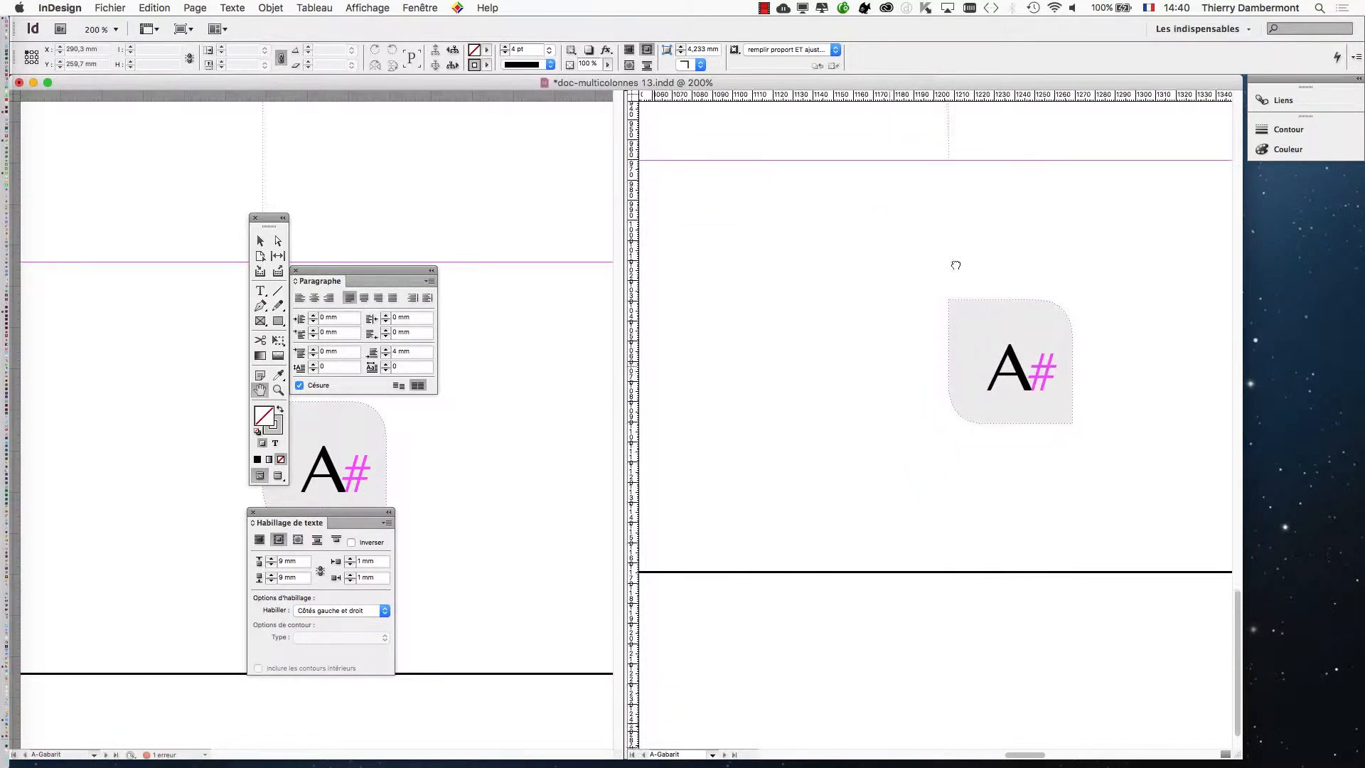
click(422, 426)
scroll(493, 475, down, 2)
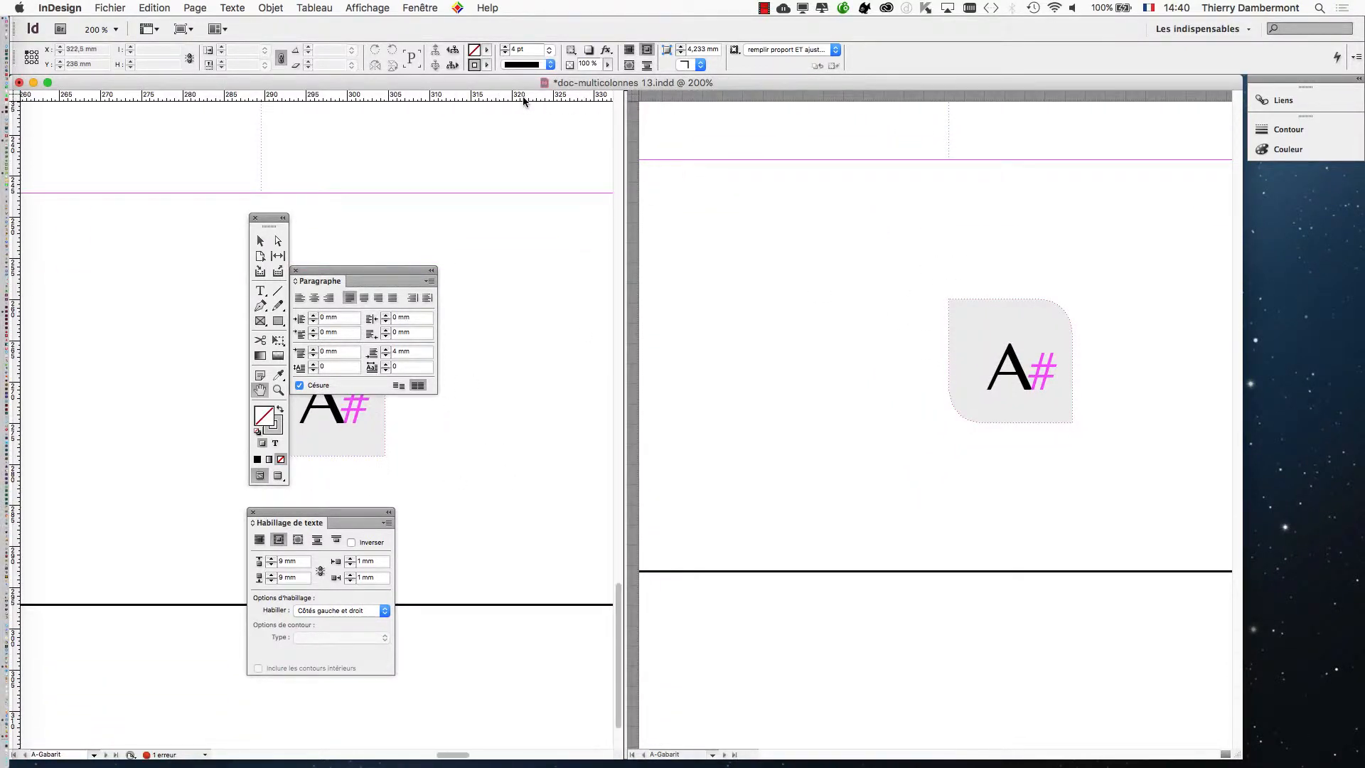
click(302, 282)
click(817, 372)
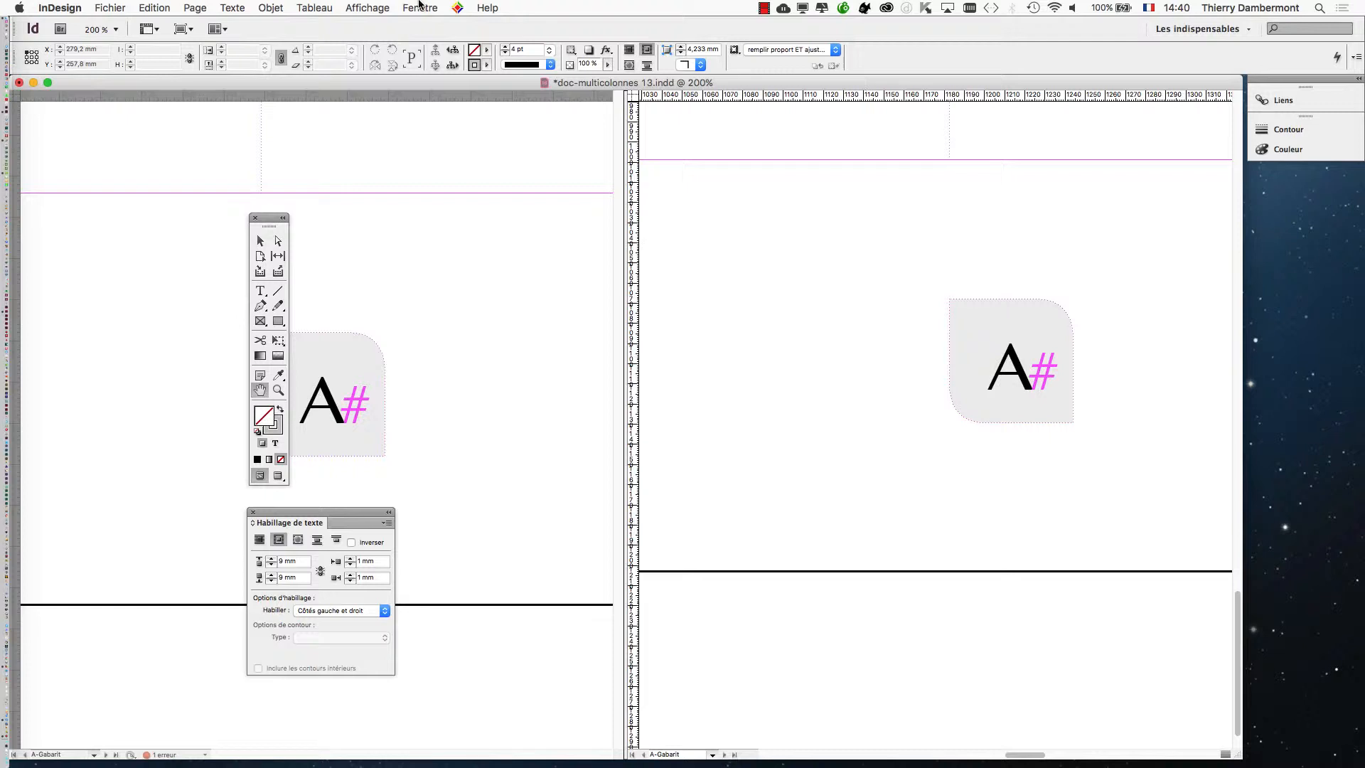
Reopen the Pages panel, show pages 7, 11 and 13 in the second view, and move the Pages and tools panels aside.
click(420, 7)
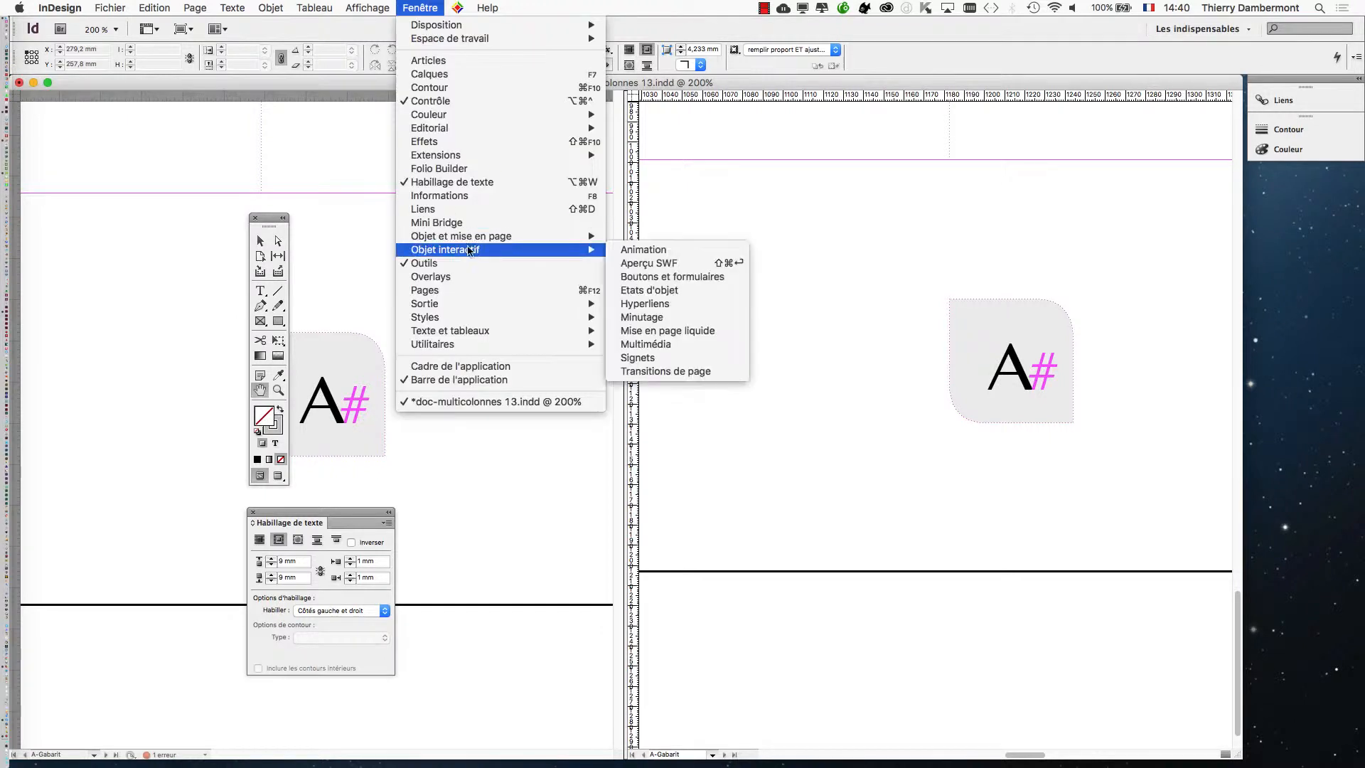
click(461, 290)
double_click(1161, 395)
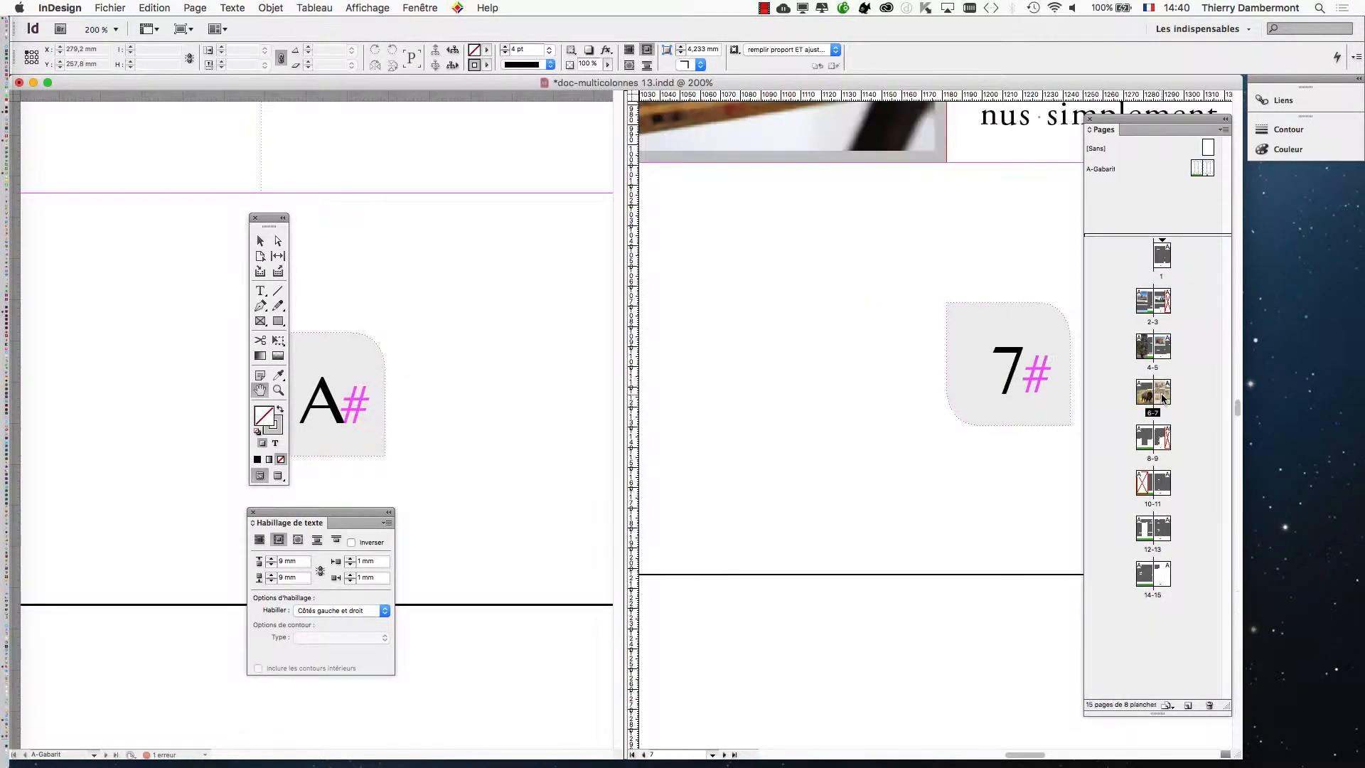
double_click(1168, 488)
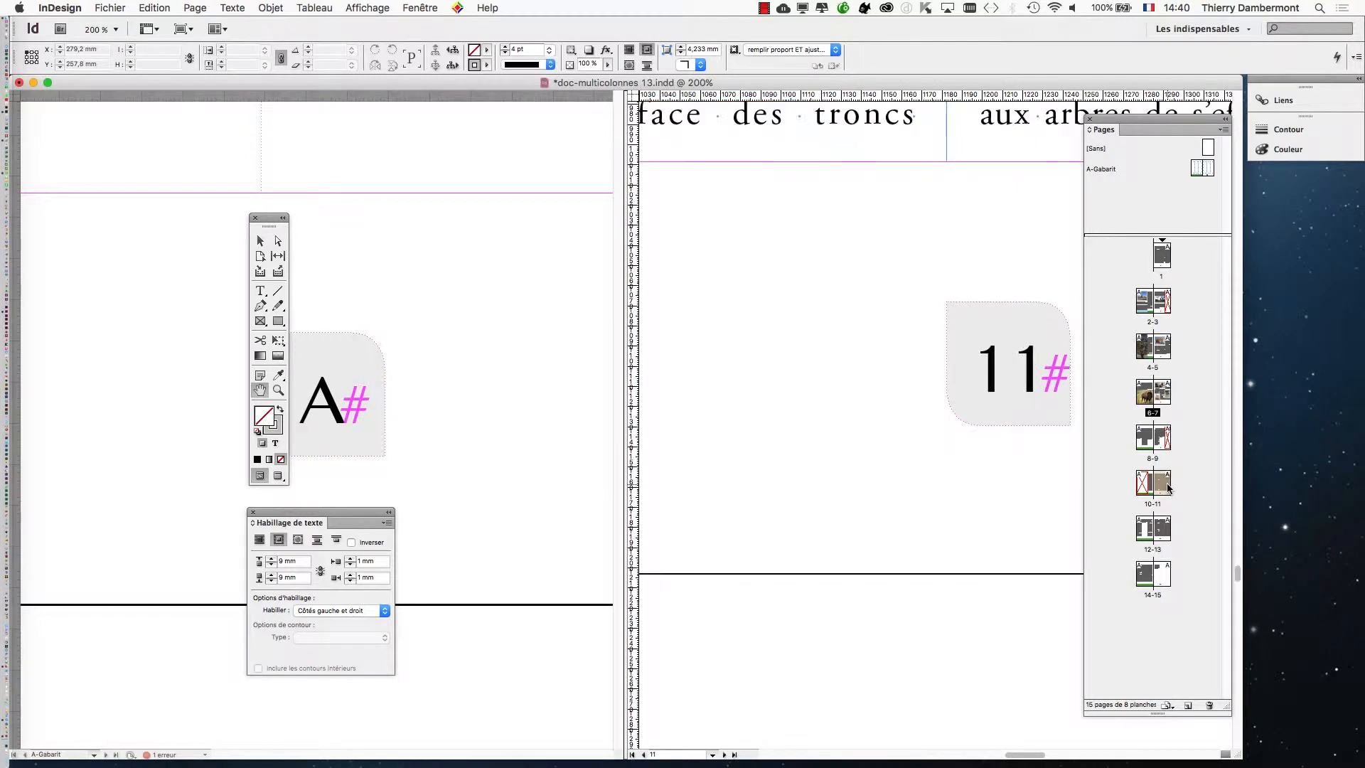
double_click(1167, 530)
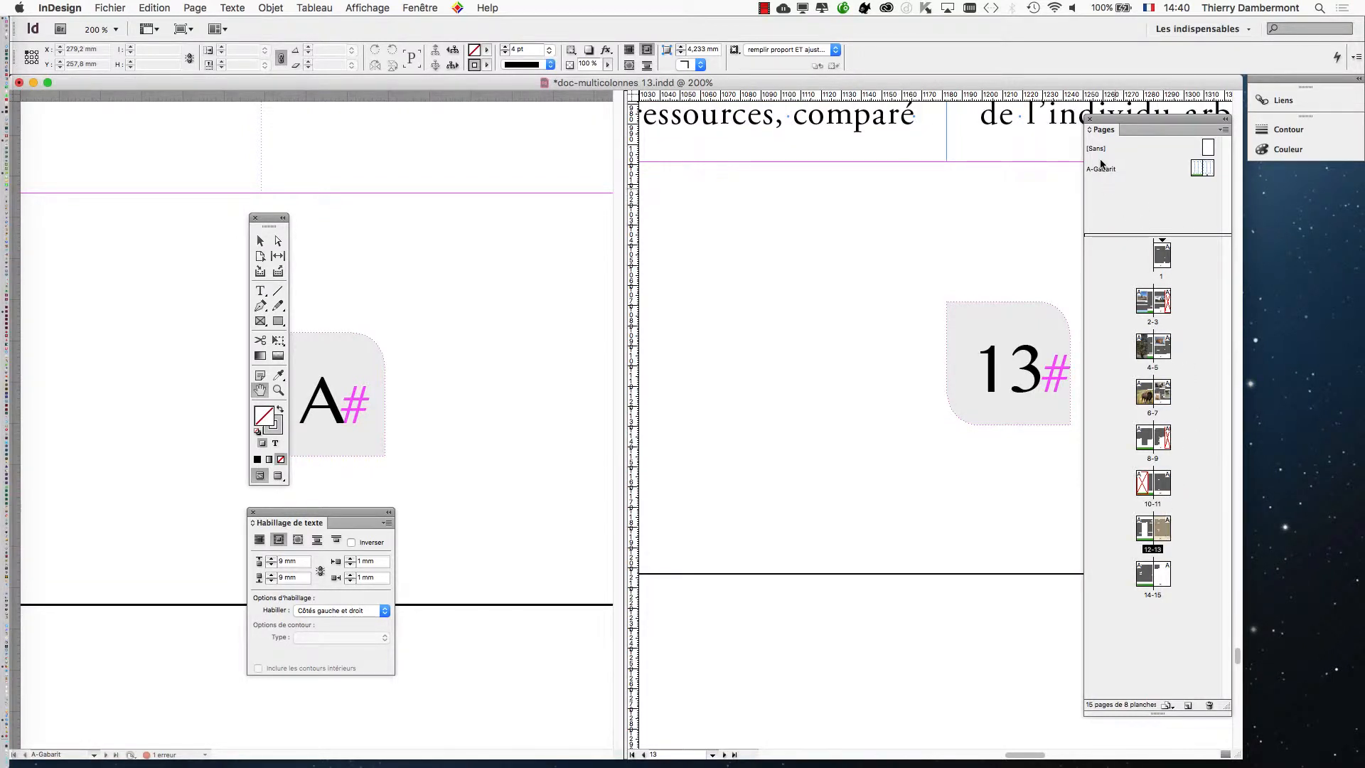
drag(1101, 125, 1185, 287)
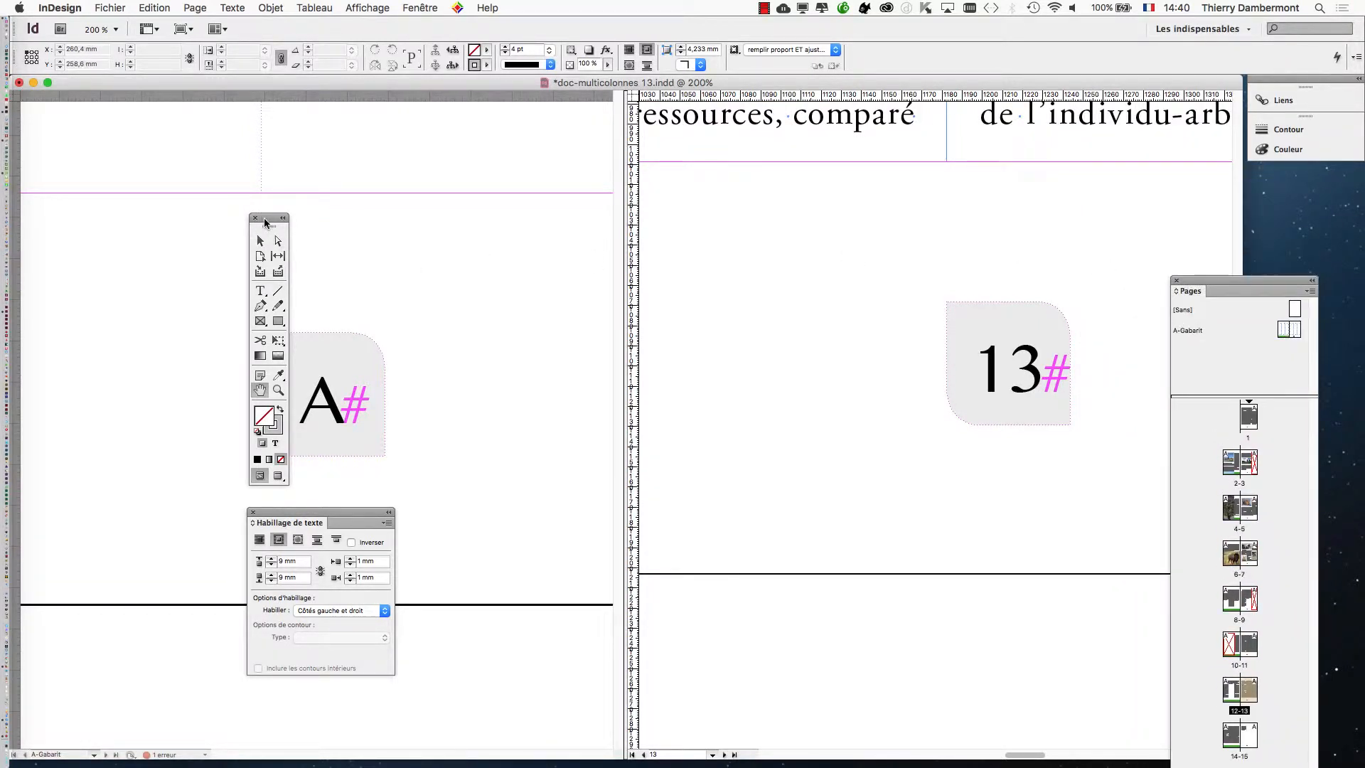
drag(264, 222, 186, 225)
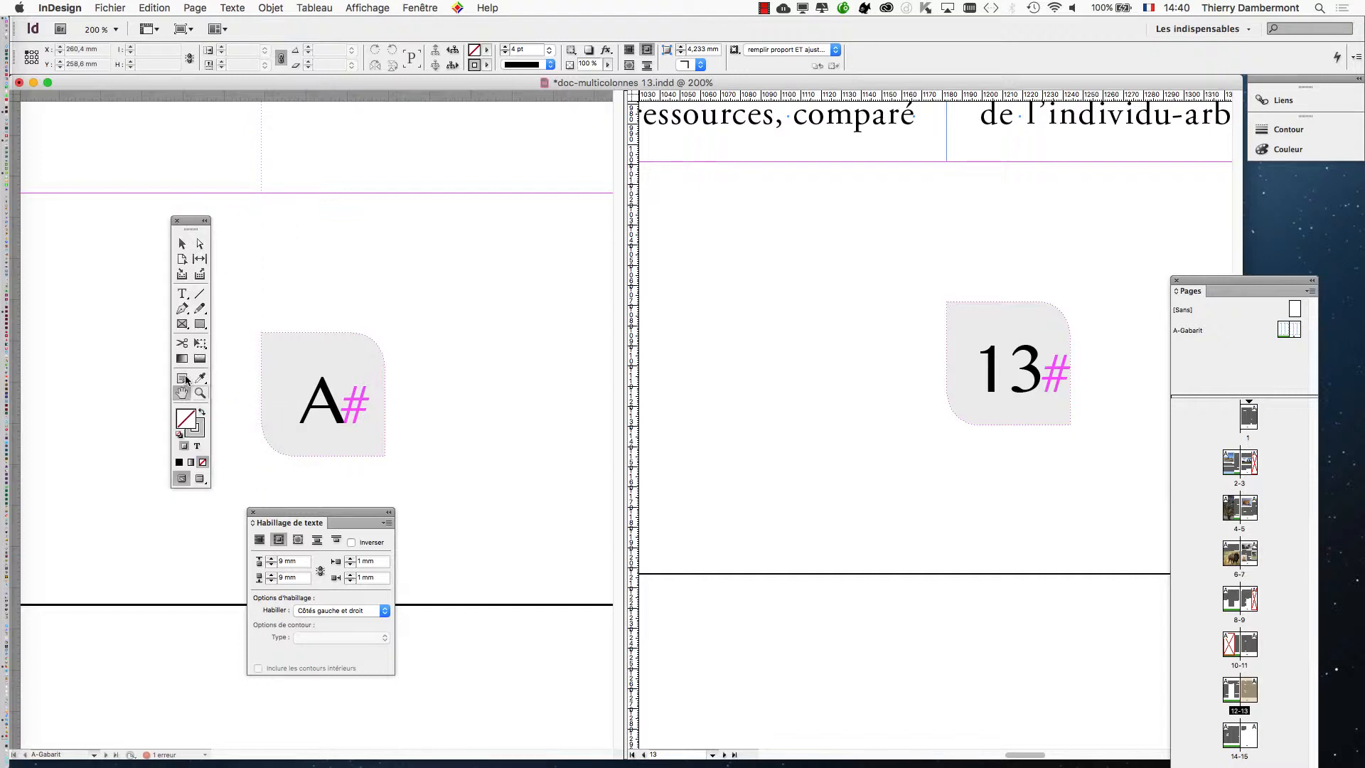
Select the page-number marker text on the A-Gabarit master and place the Caractère panel beside its frame.
click(183, 297)
click(326, 403)
drag(301, 402, 334, 405)
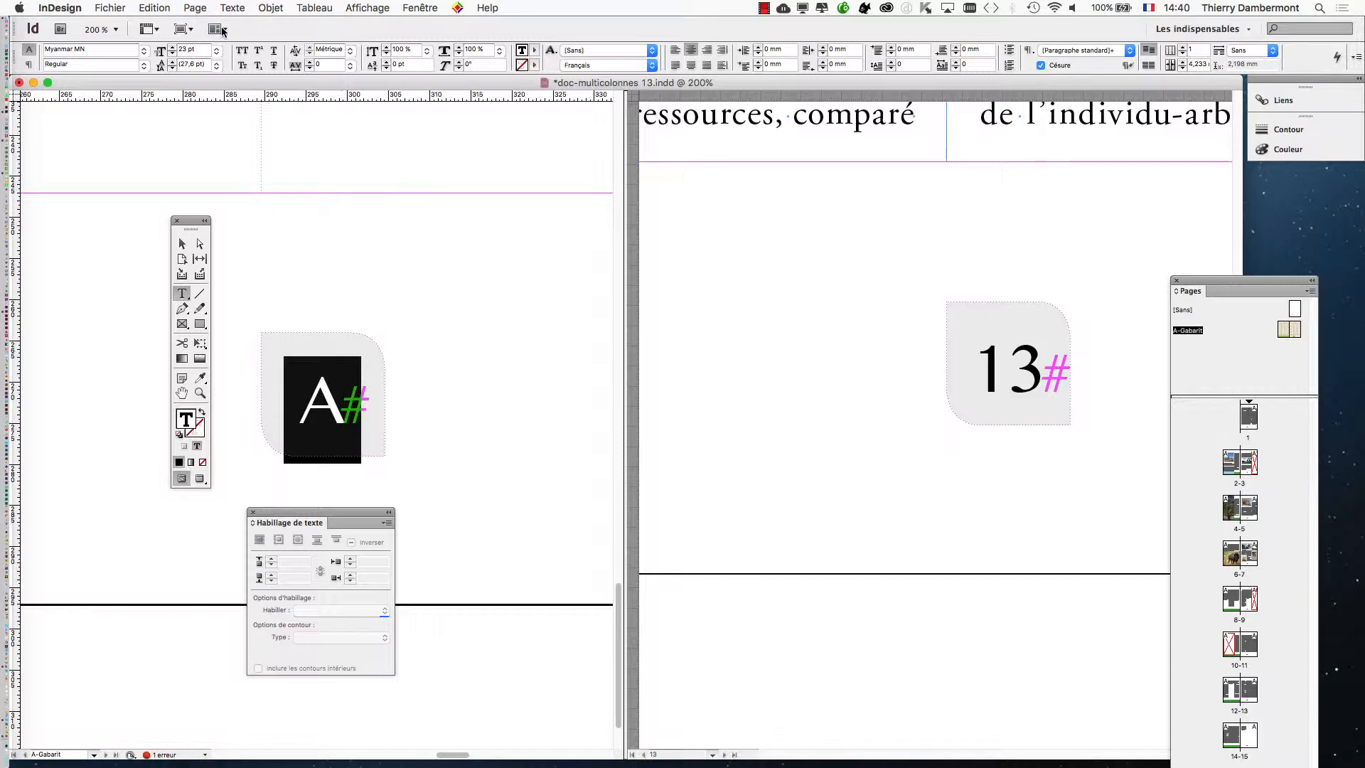
click(233, 8)
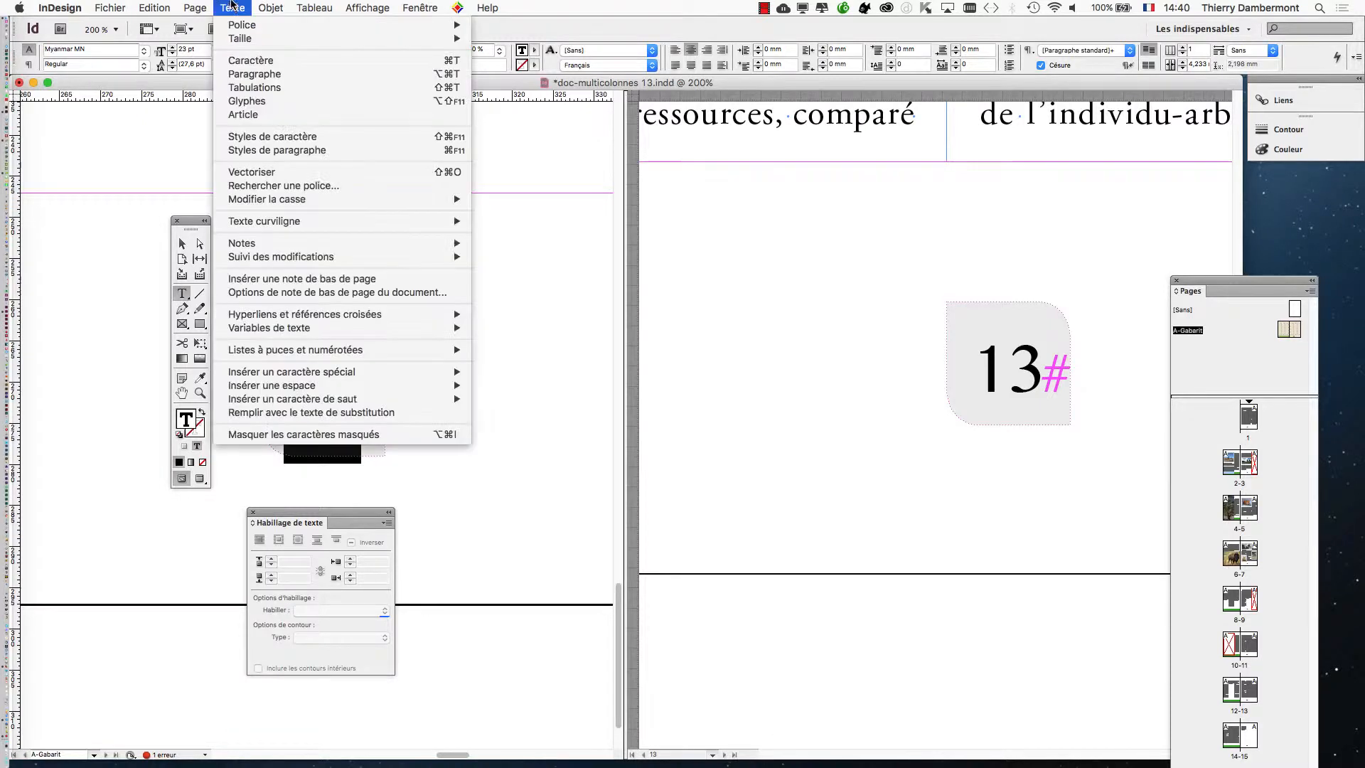
click(271, 67)
drag(851, 442, 489, 328)
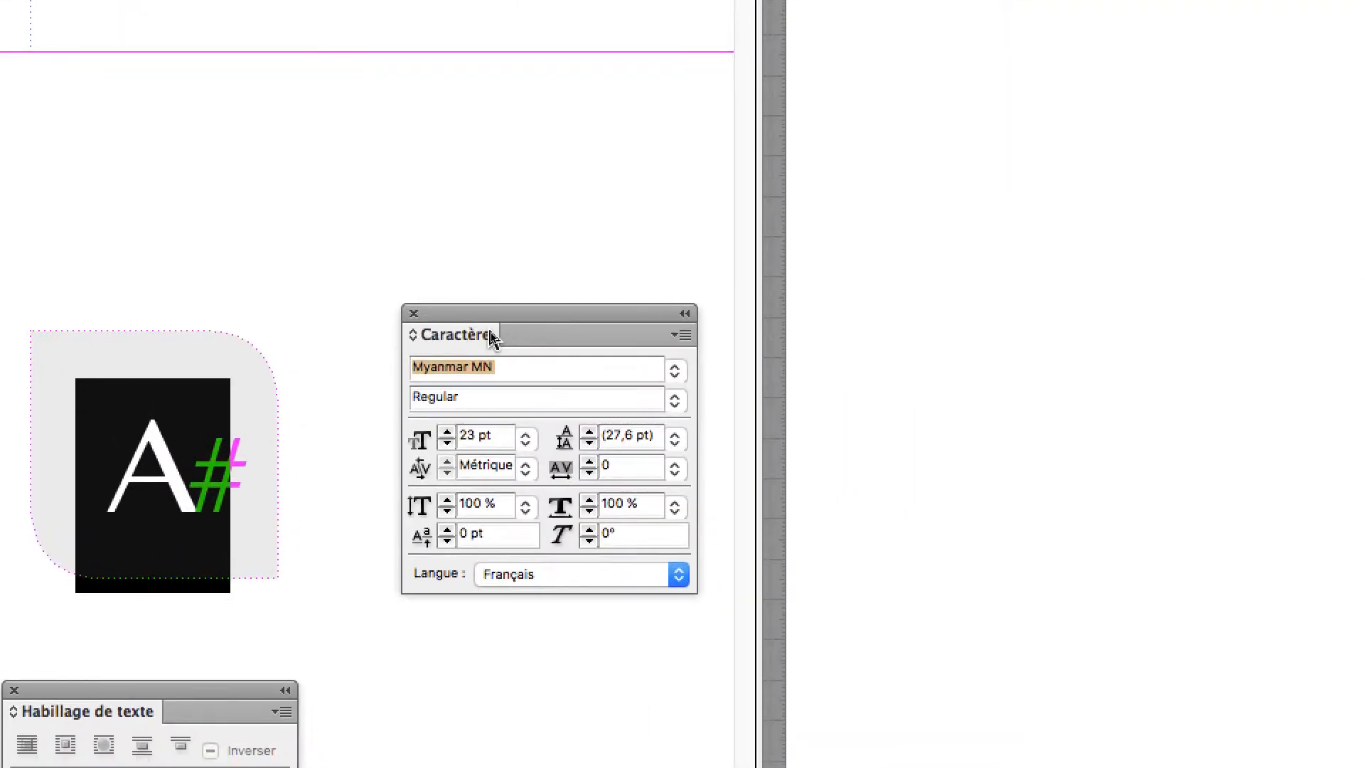
Try successive fonts on the page-number marker, ending on Myriad Web Pro.
click(495, 341)
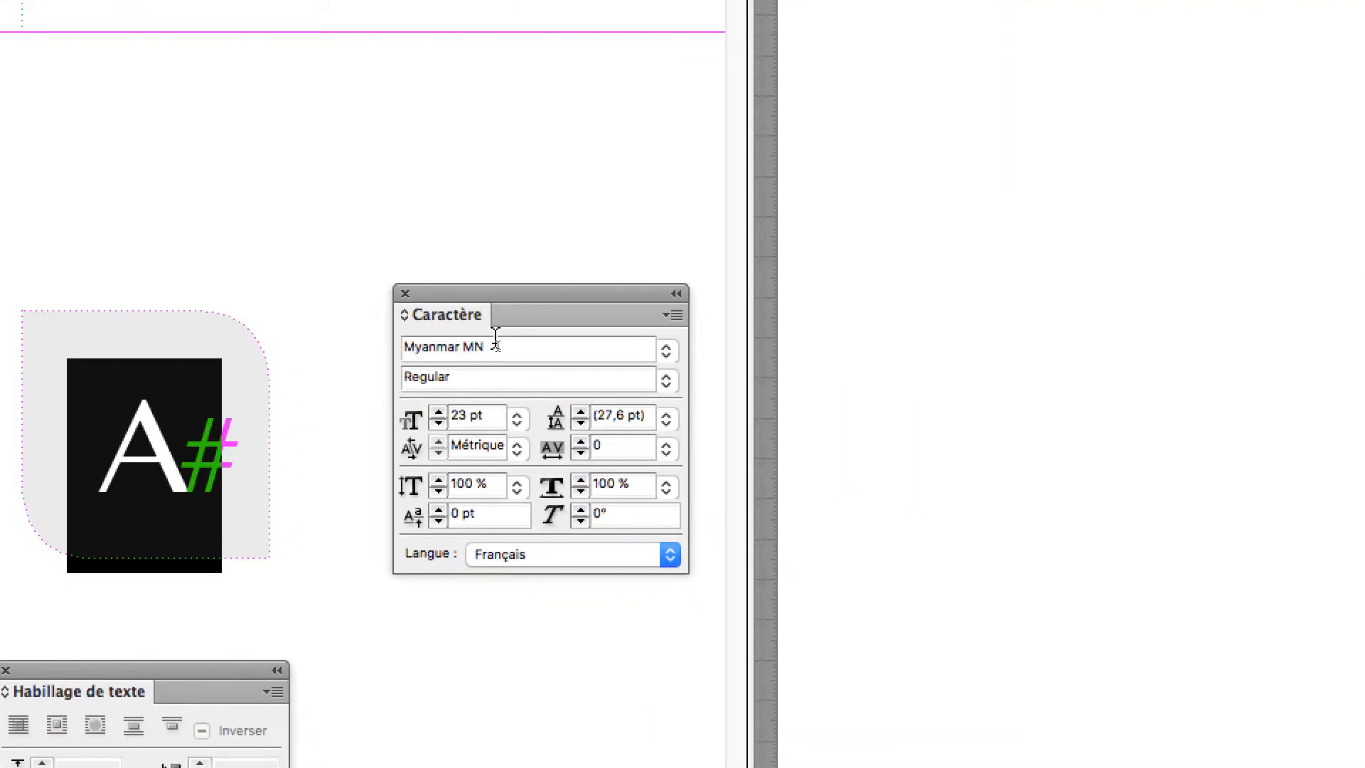
key(Down)
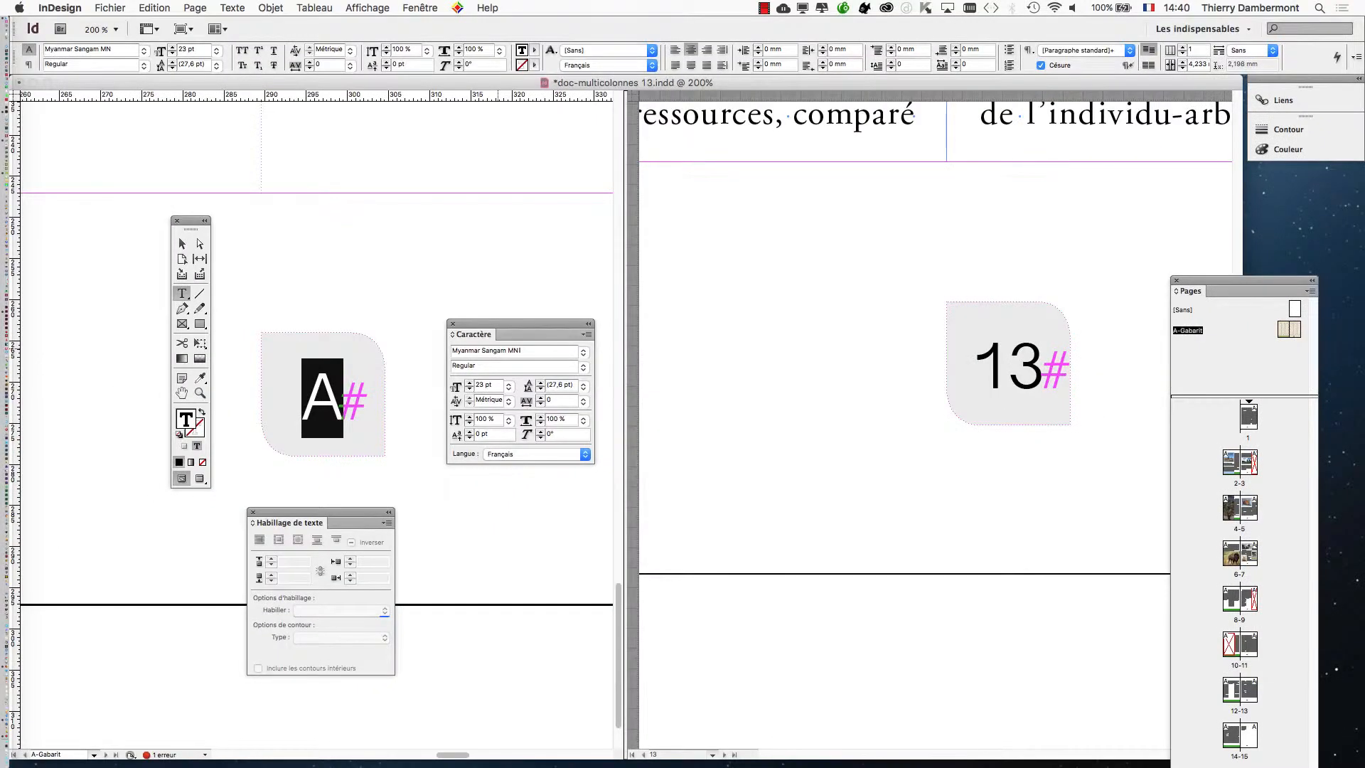
key(Down)
key(Down)
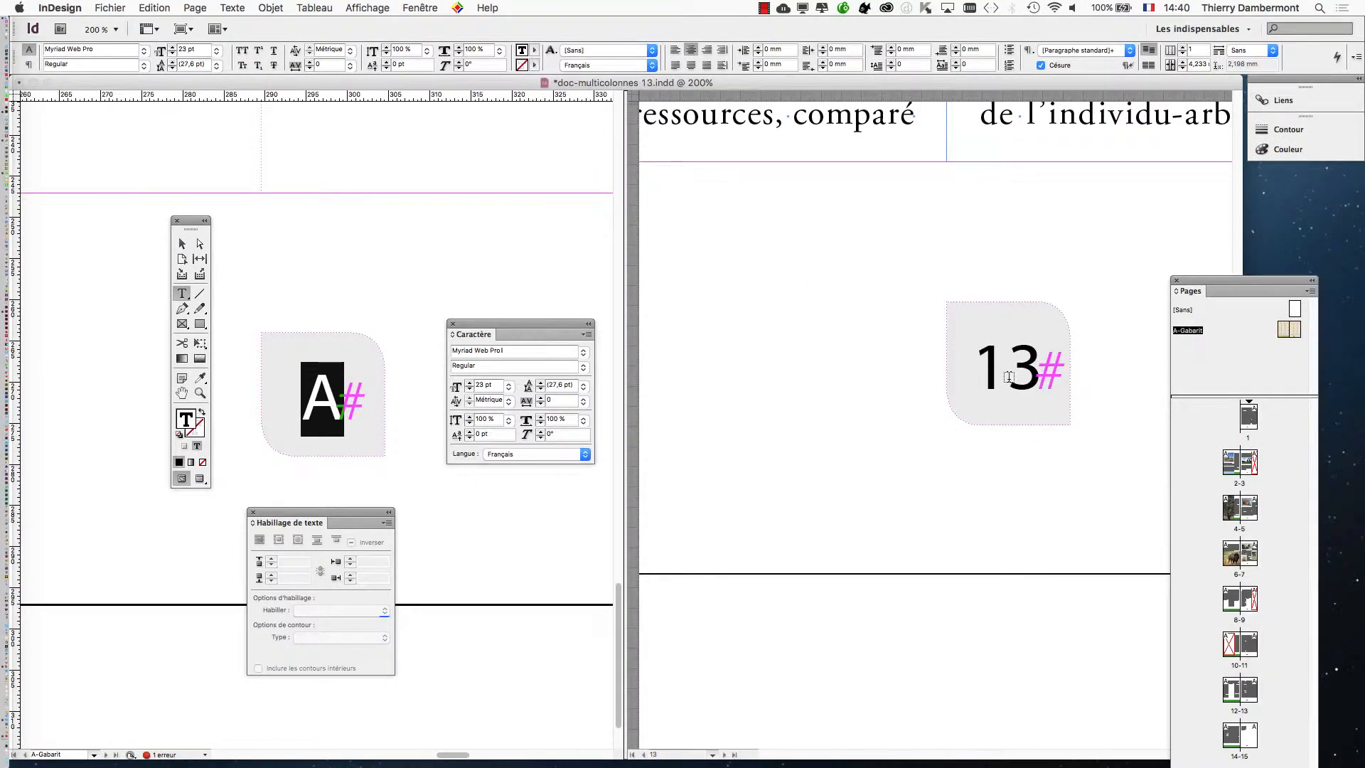
key(super+equal)
key(super+minus)
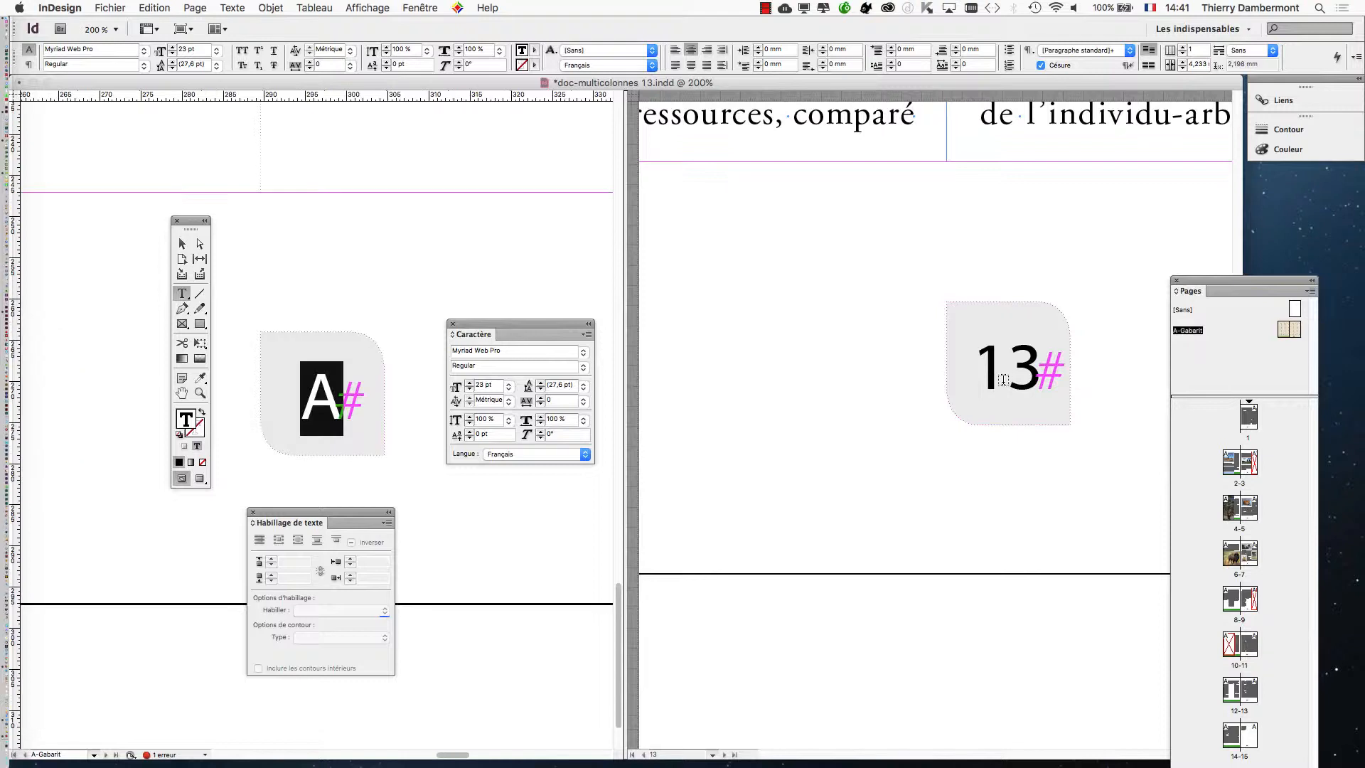
Leave text editing on the master and magnify page 13's number frame in the second view.
click(917, 371)
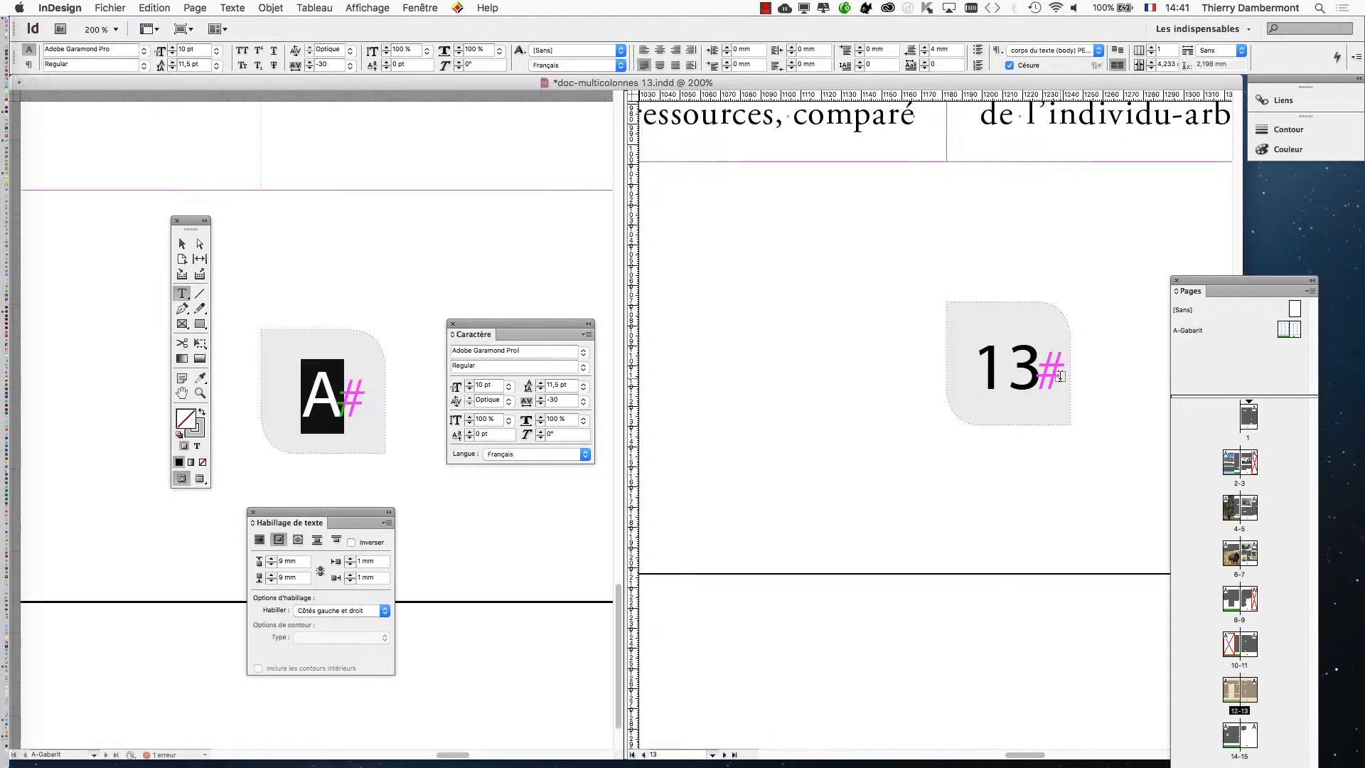
click(191, 245)
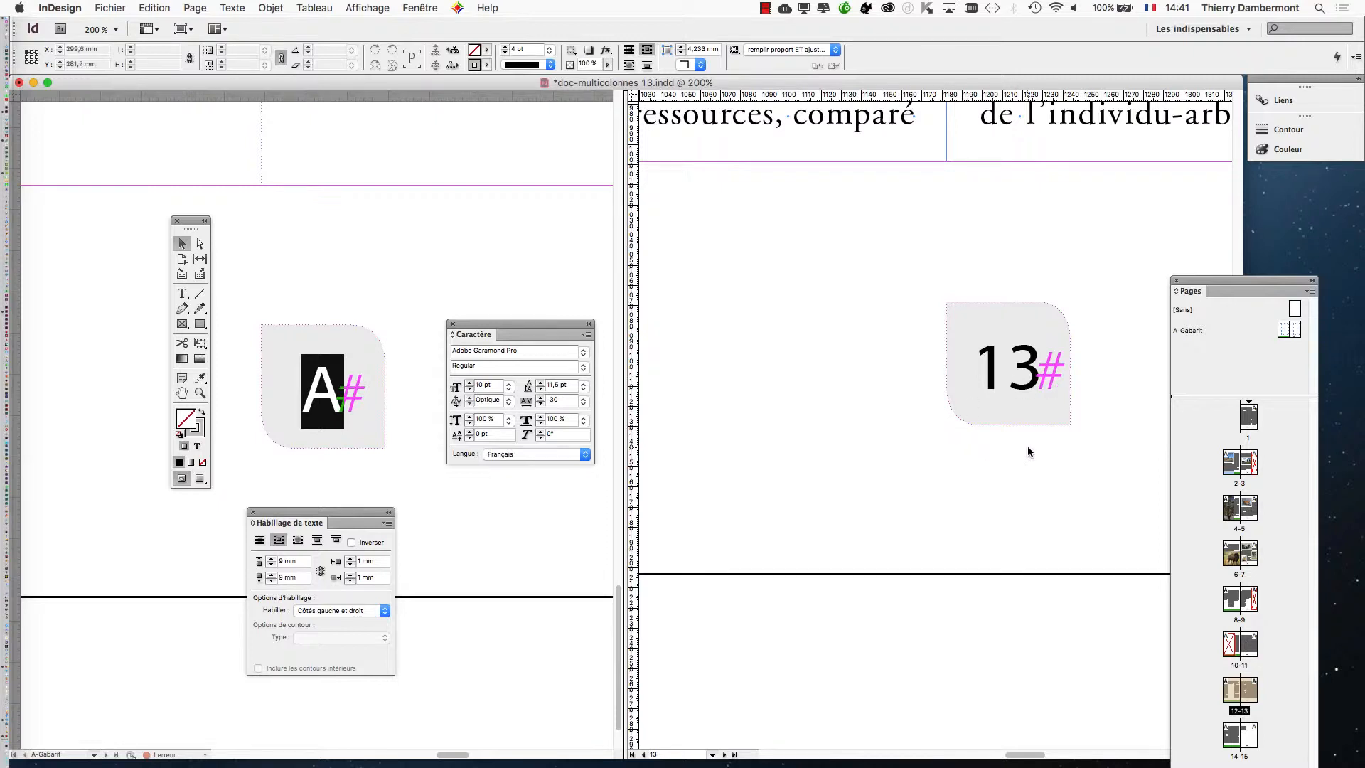
click(359, 280)
click(982, 445)
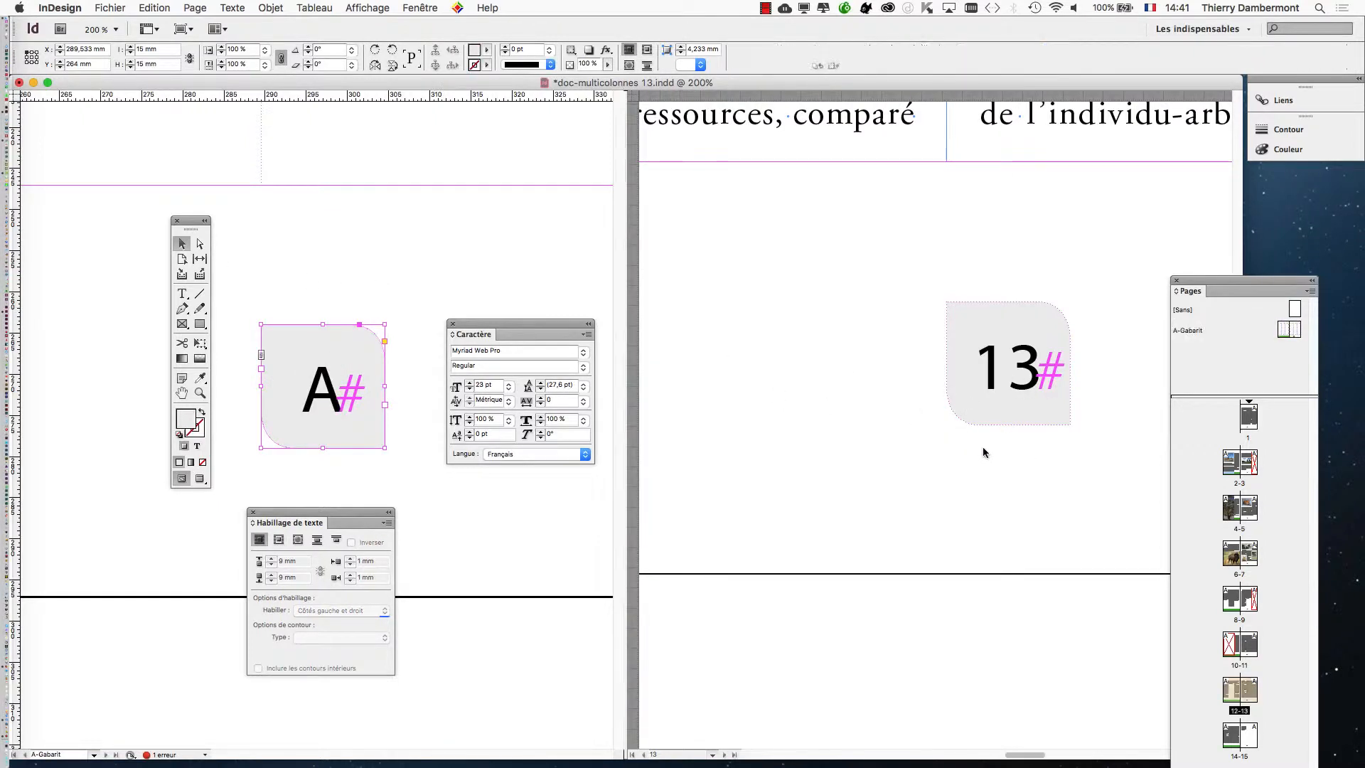
scroll(1043, 433, up, 1)
scroll(1043, 434, down, 1)
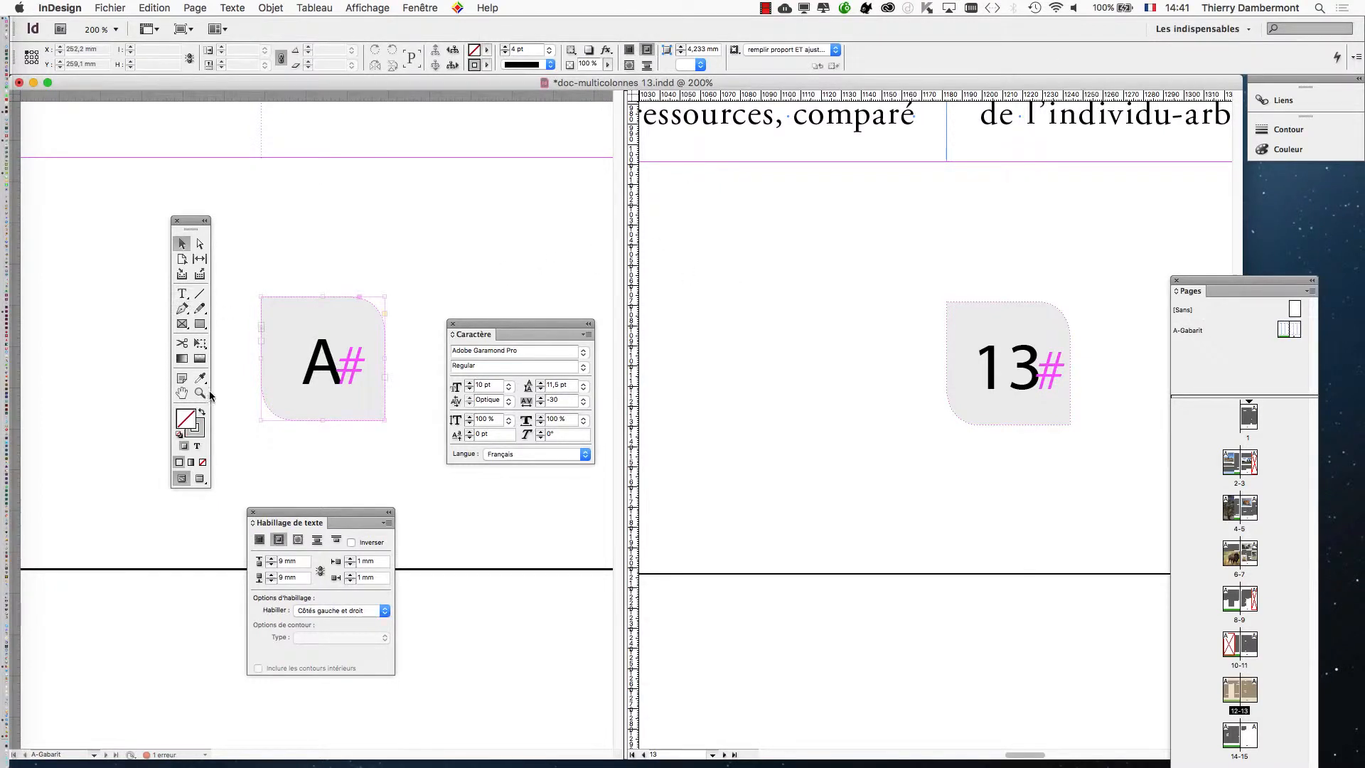
drag(929, 306, 1106, 467)
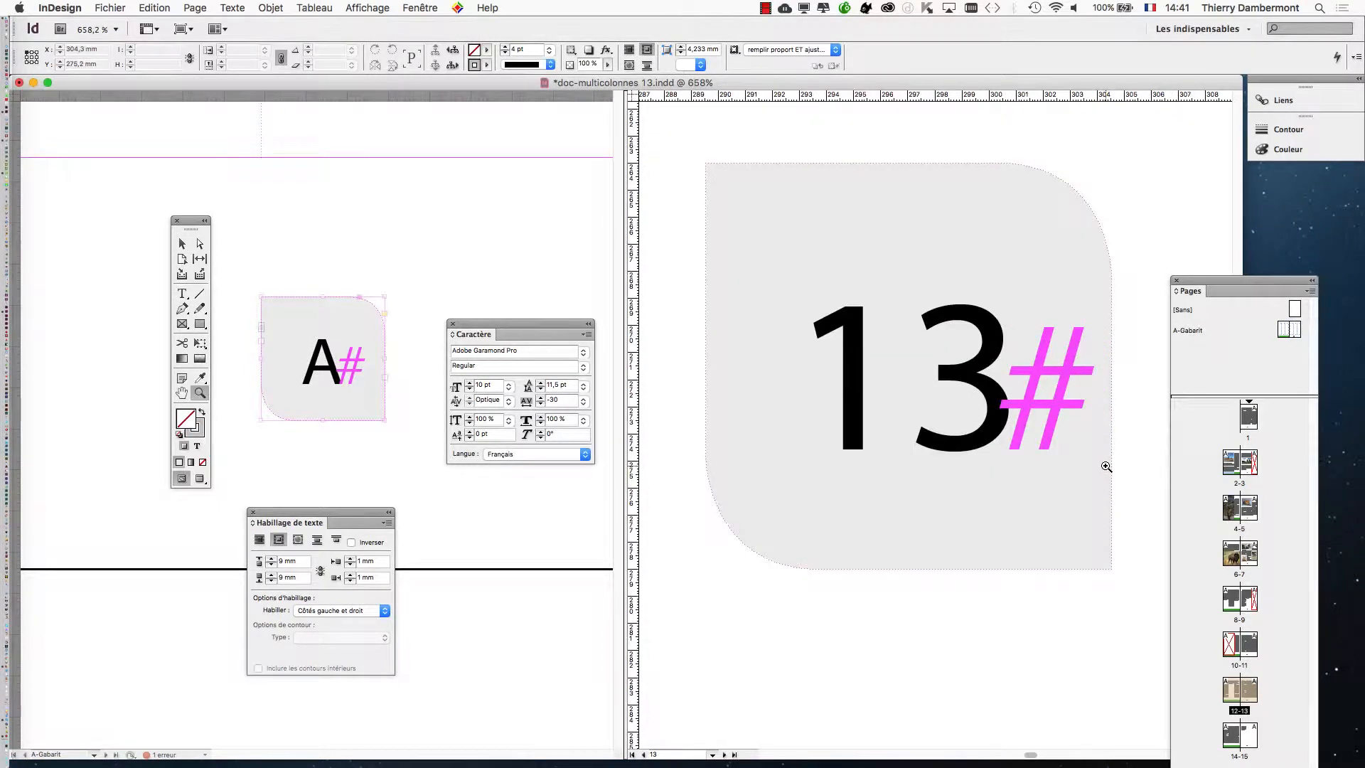
Select all the page-number marker text on the master and step through the fonts to Oriya MN.
click(183, 295)
click(325, 368)
key(super+a)
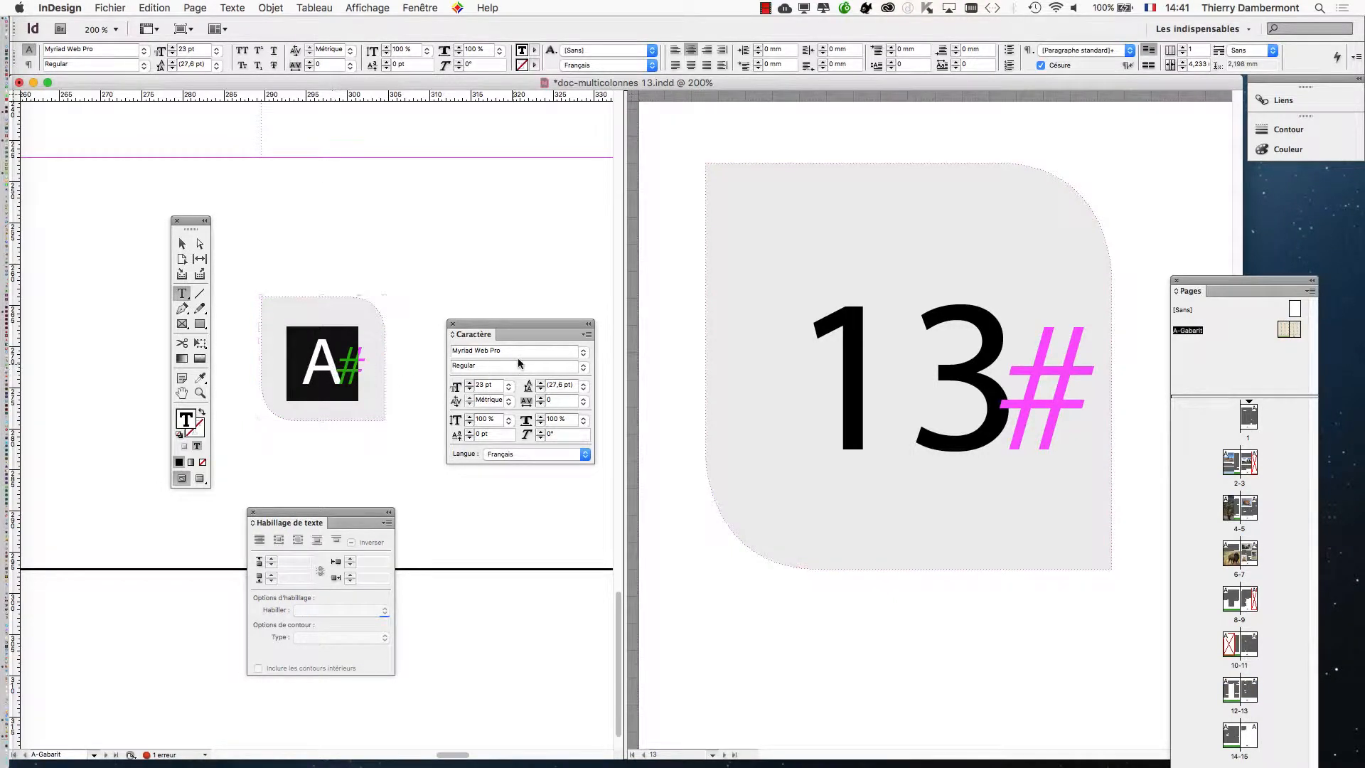
key(Down)
key(Down)
key(Down)
key(Down)
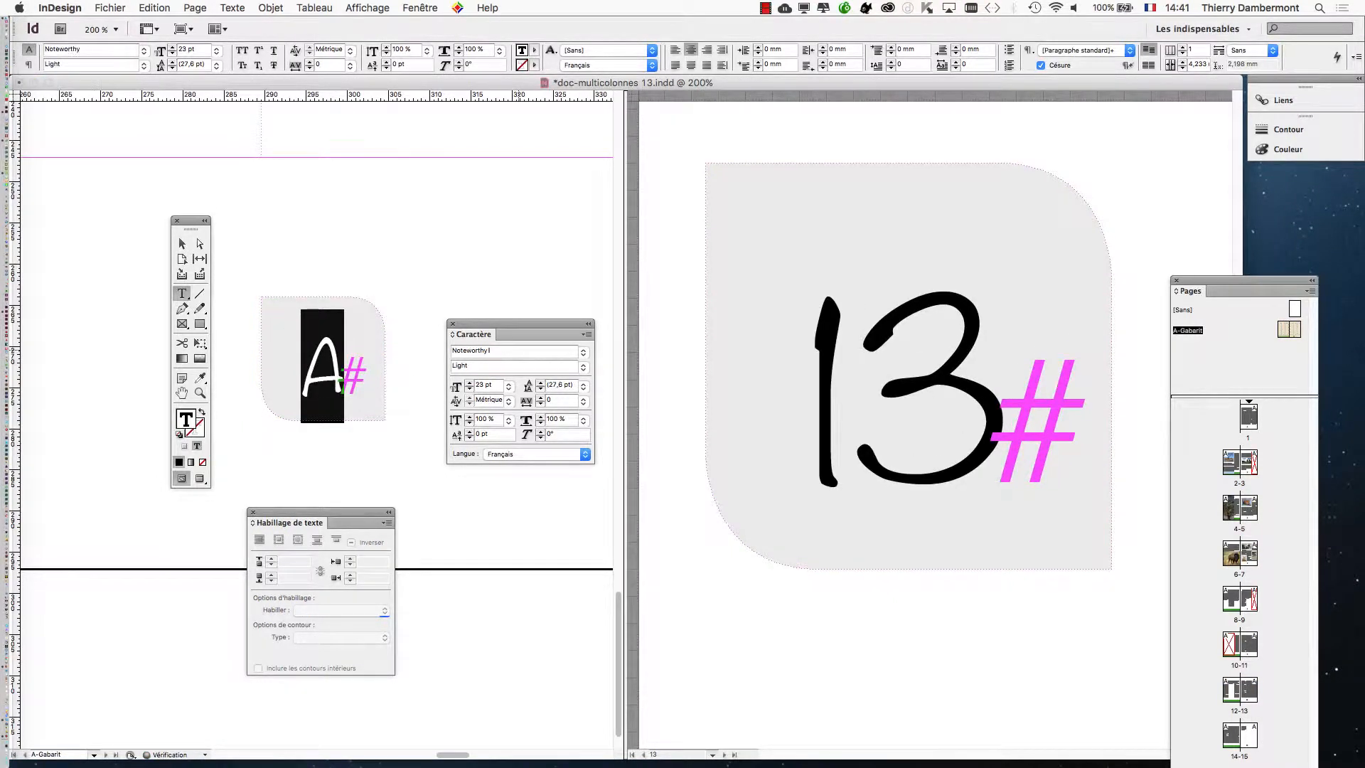
key(Down)
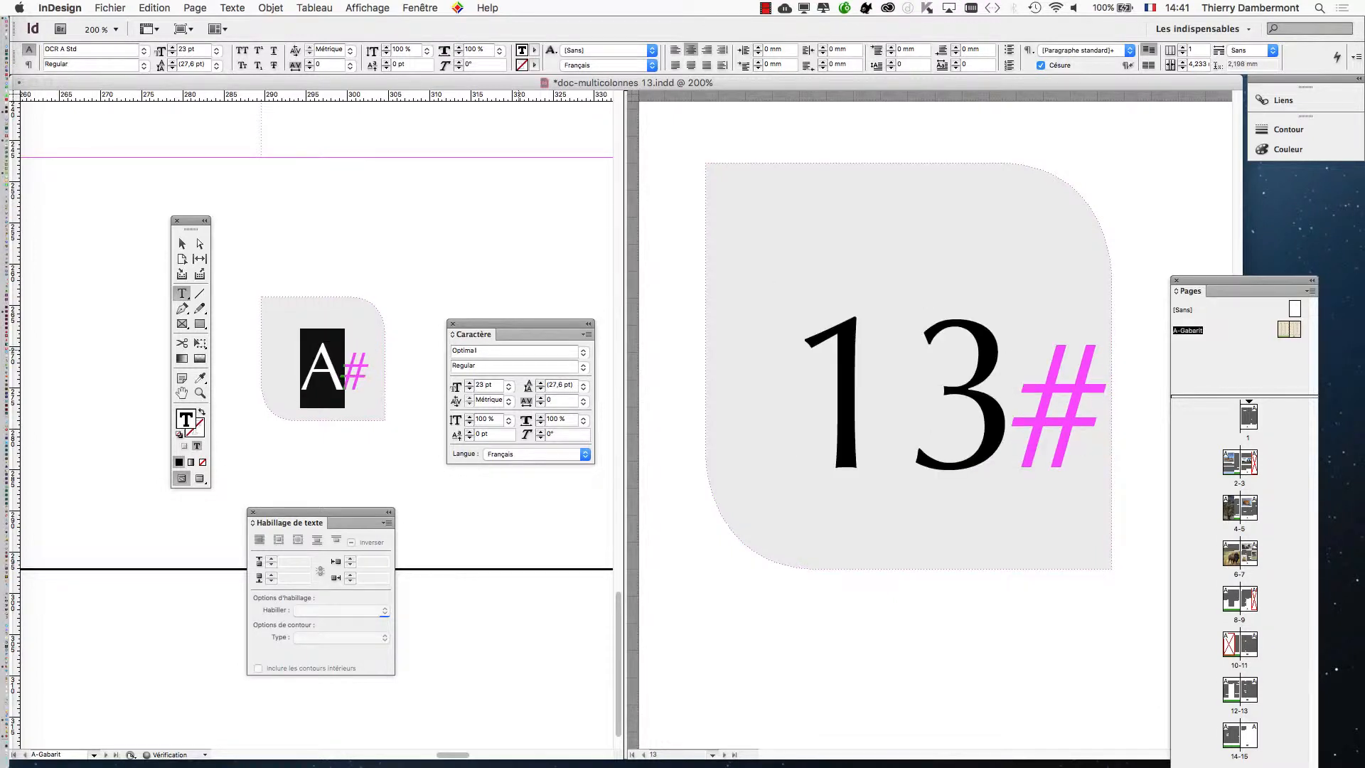
key(Down)
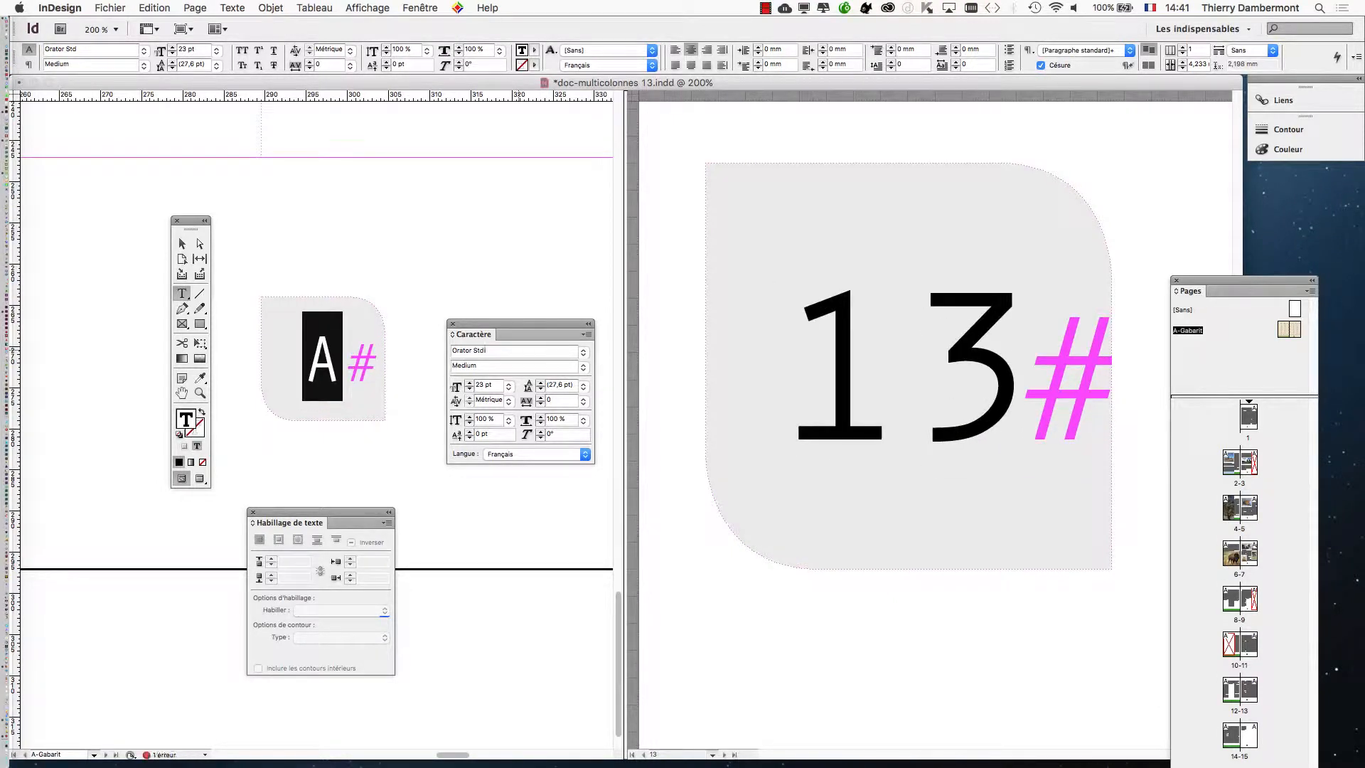
key(Down)
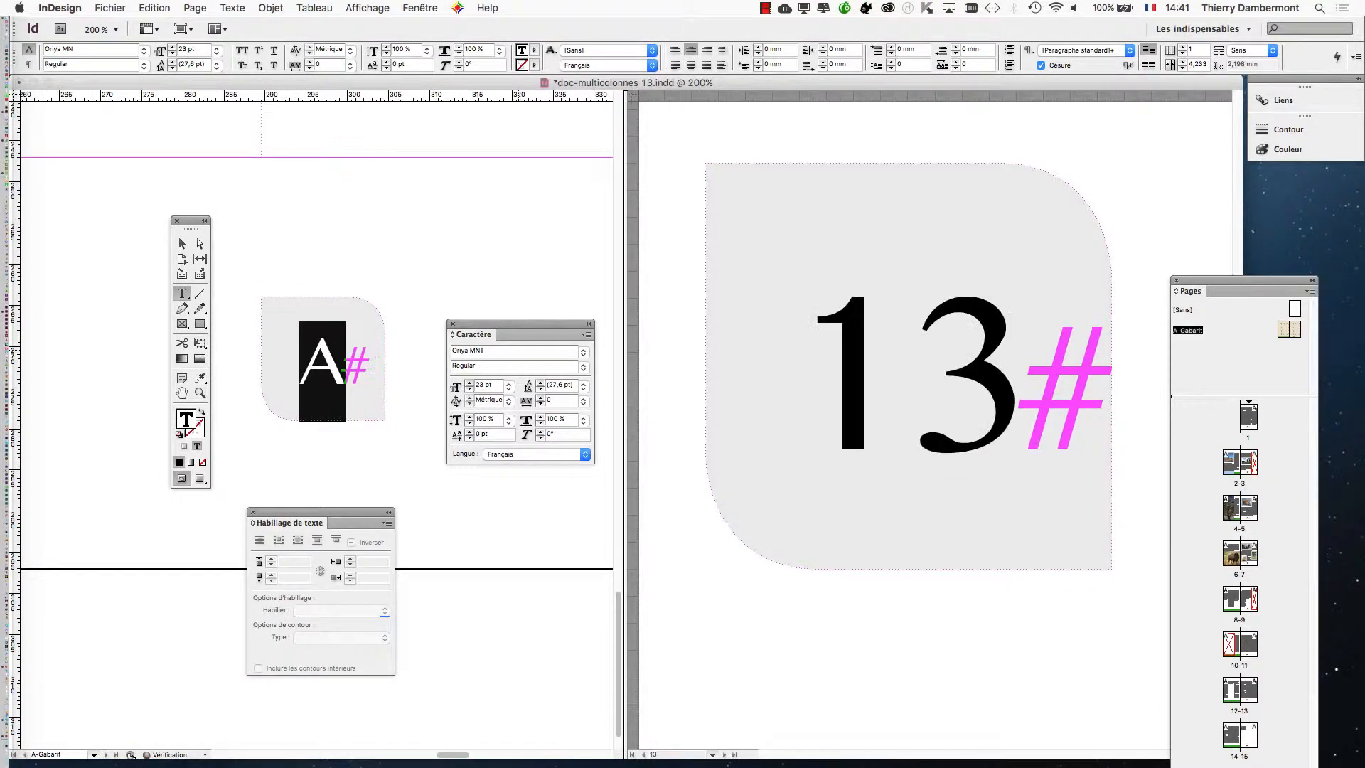
Move the Caractère panel up beside the frame and set the page-number marker's tracking to -20.
drag(530, 321, 484, 275)
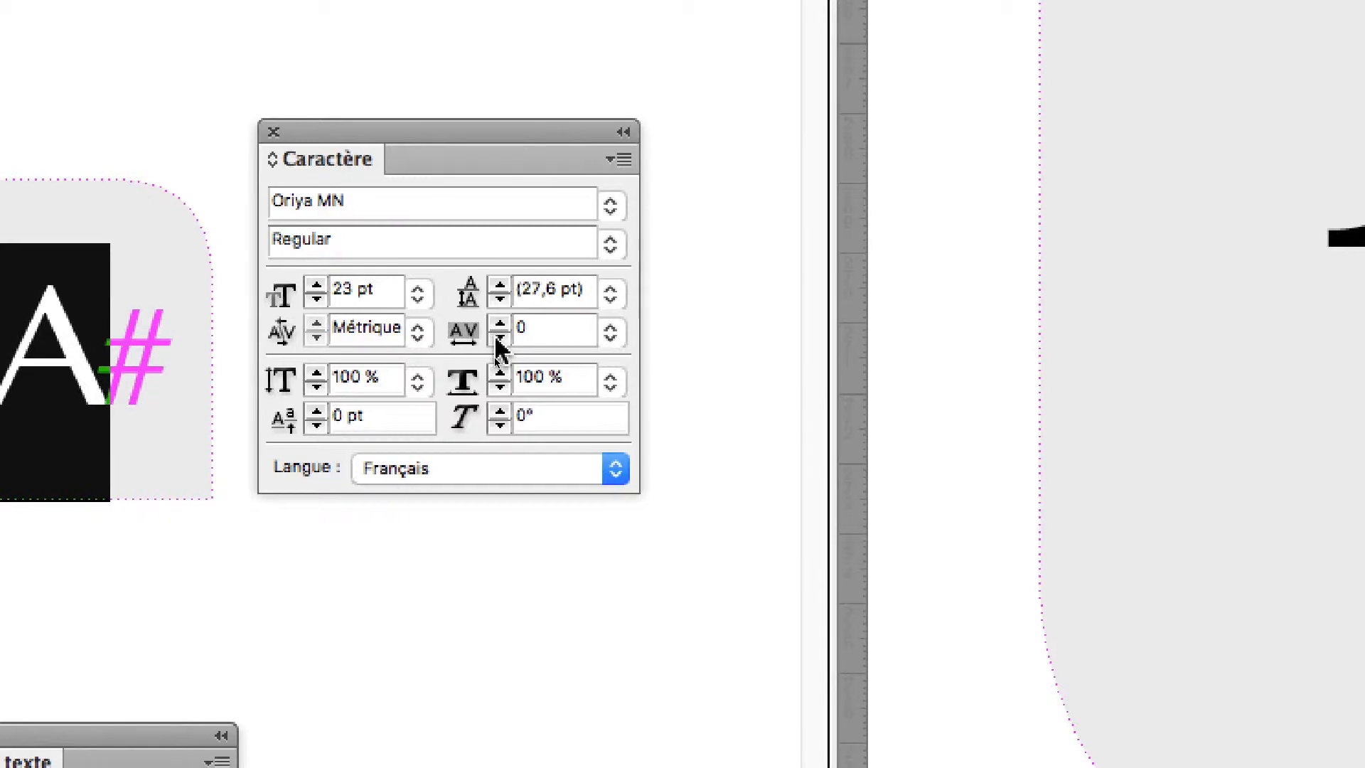
click(499, 339)
click(499, 340)
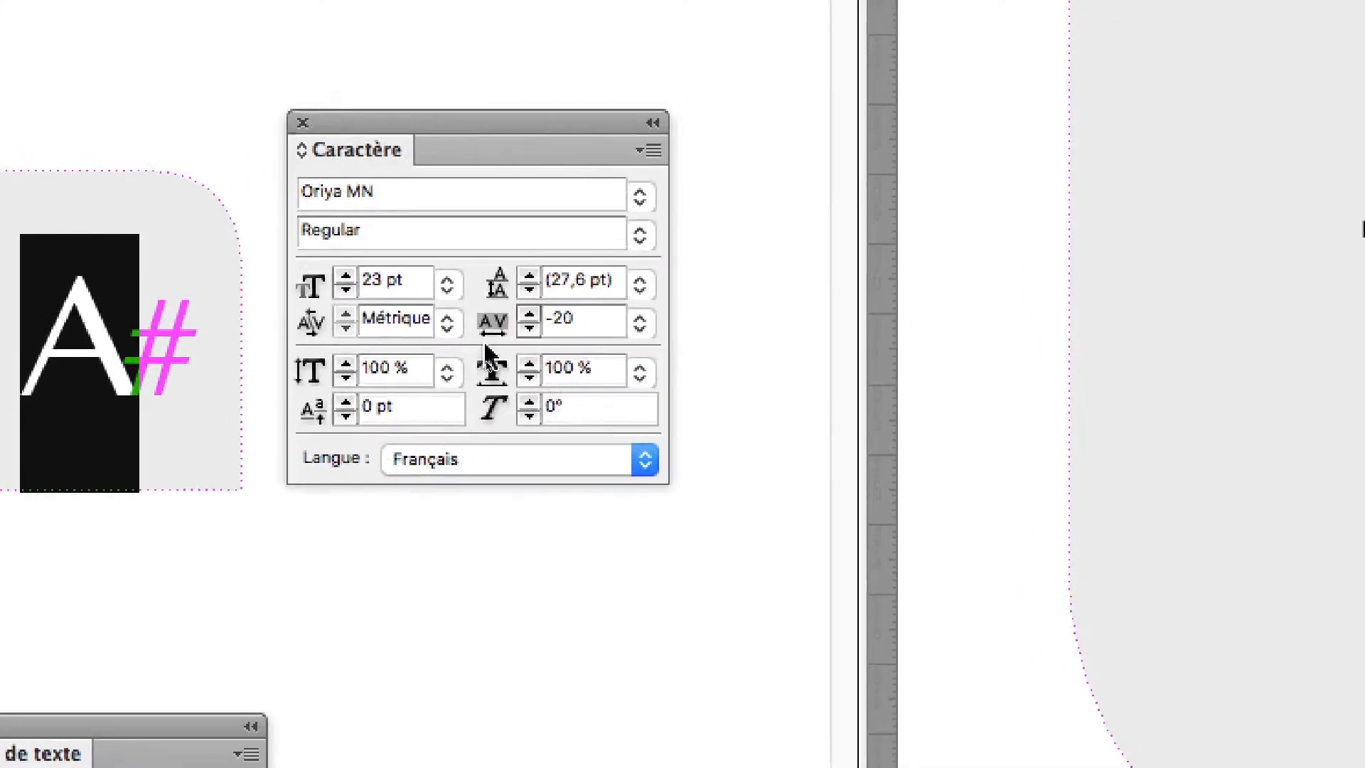
Tighten the page-number marker's tracking to -140 and leave text editing on the master.
click(676, 318)
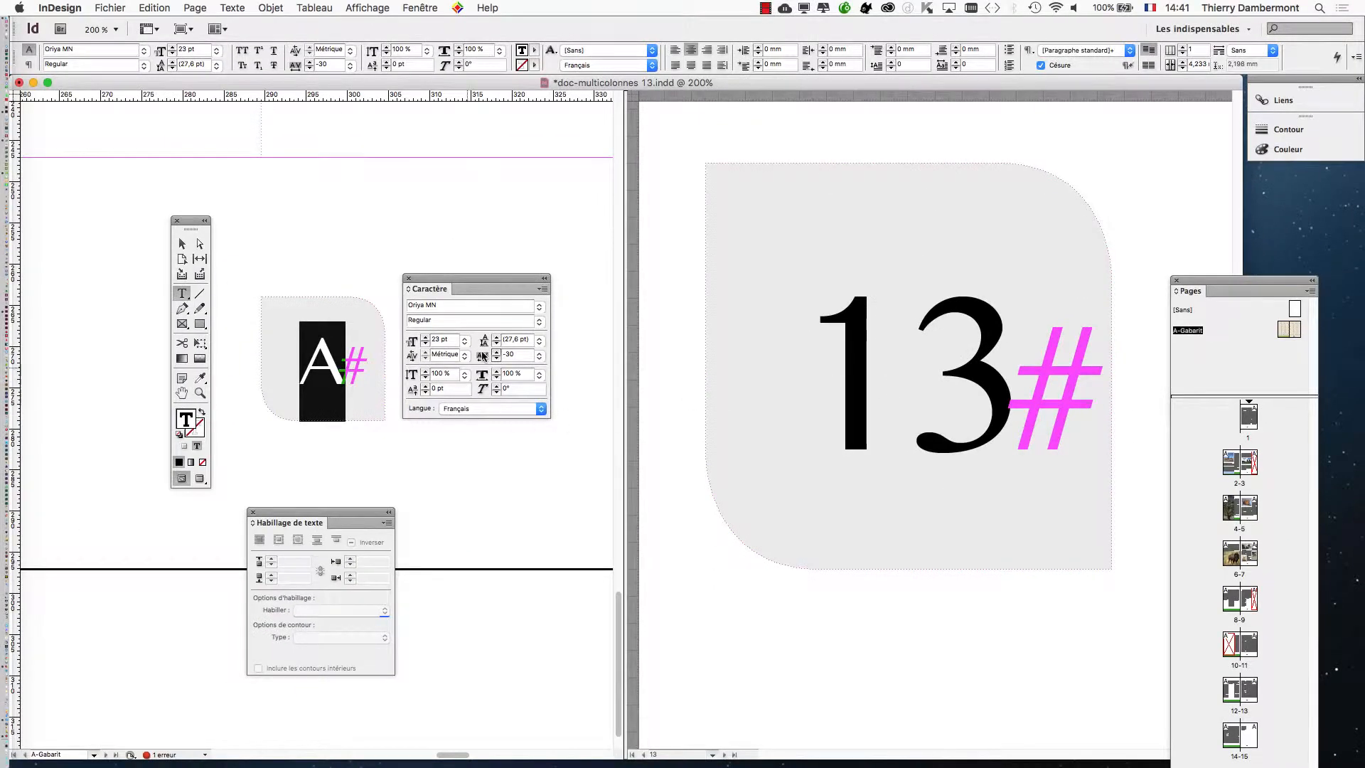
click(495, 361)
click(496, 361)
click(496, 361)
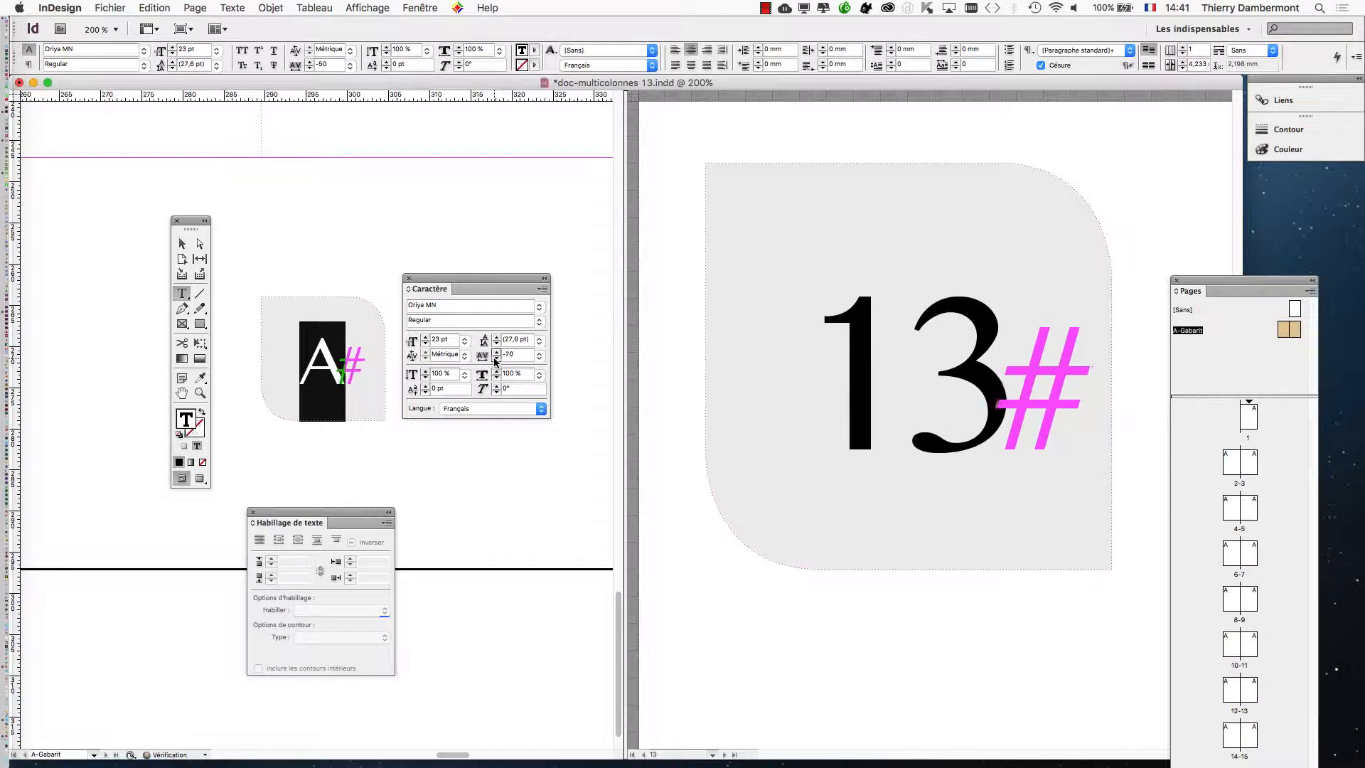
click(495, 361)
click(496, 361)
click(495, 361)
click(495, 361)
click(495, 361)
click(496, 361)
click(495, 361)
click(495, 361)
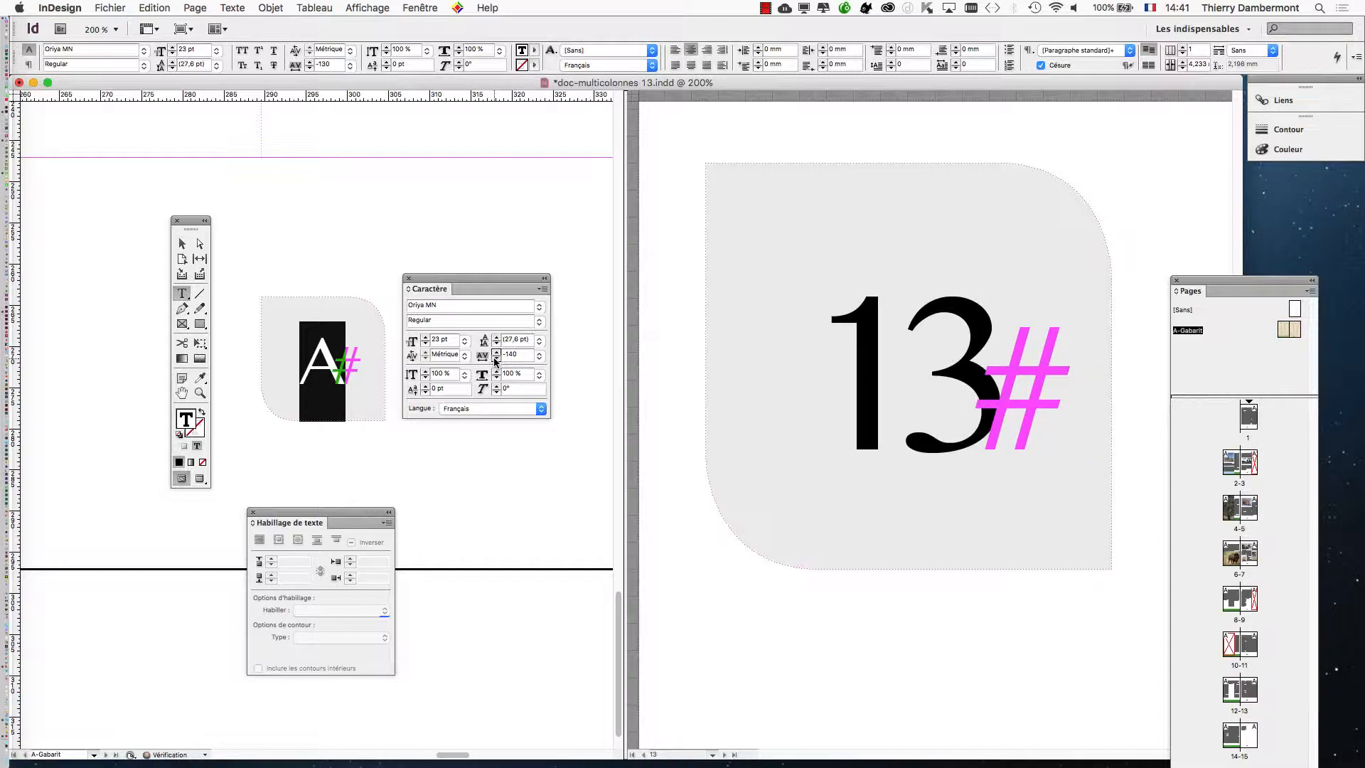
click(497, 352)
click(496, 358)
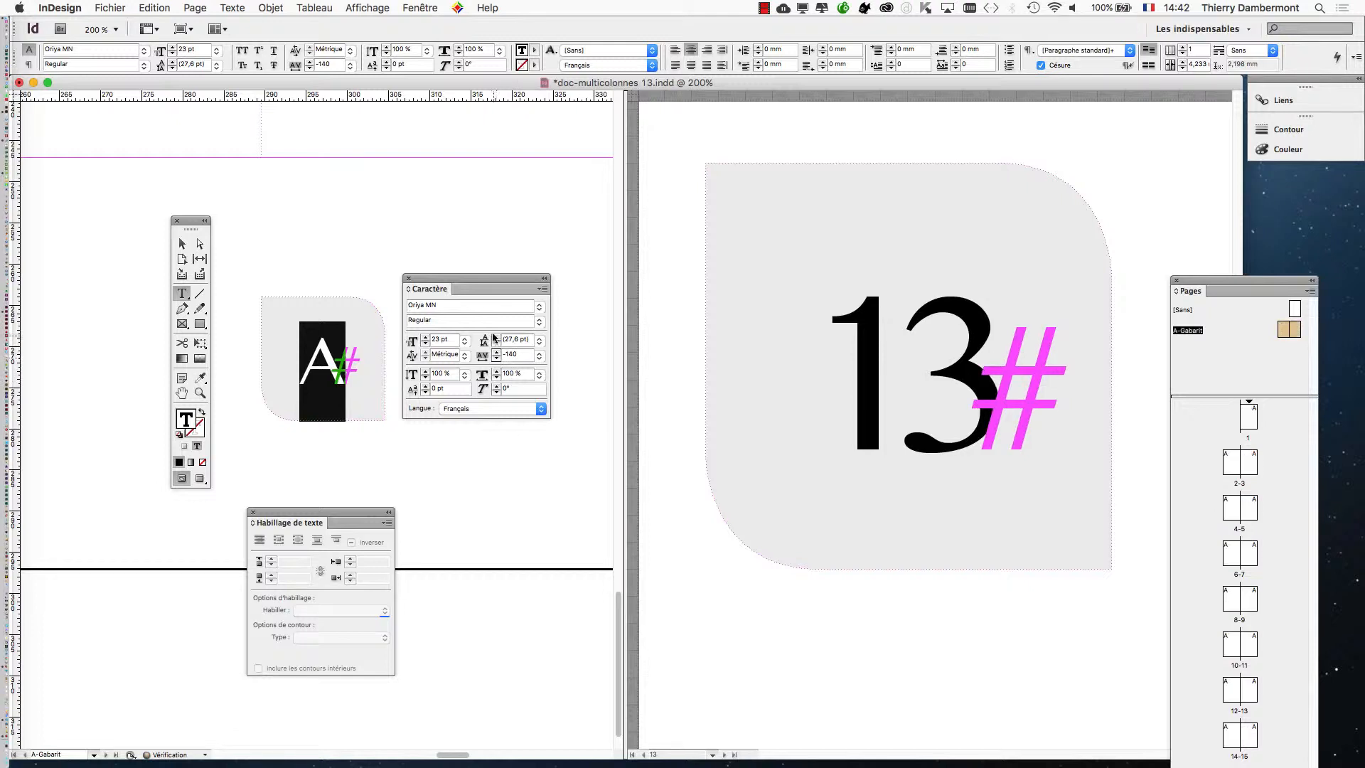
key(Escape)
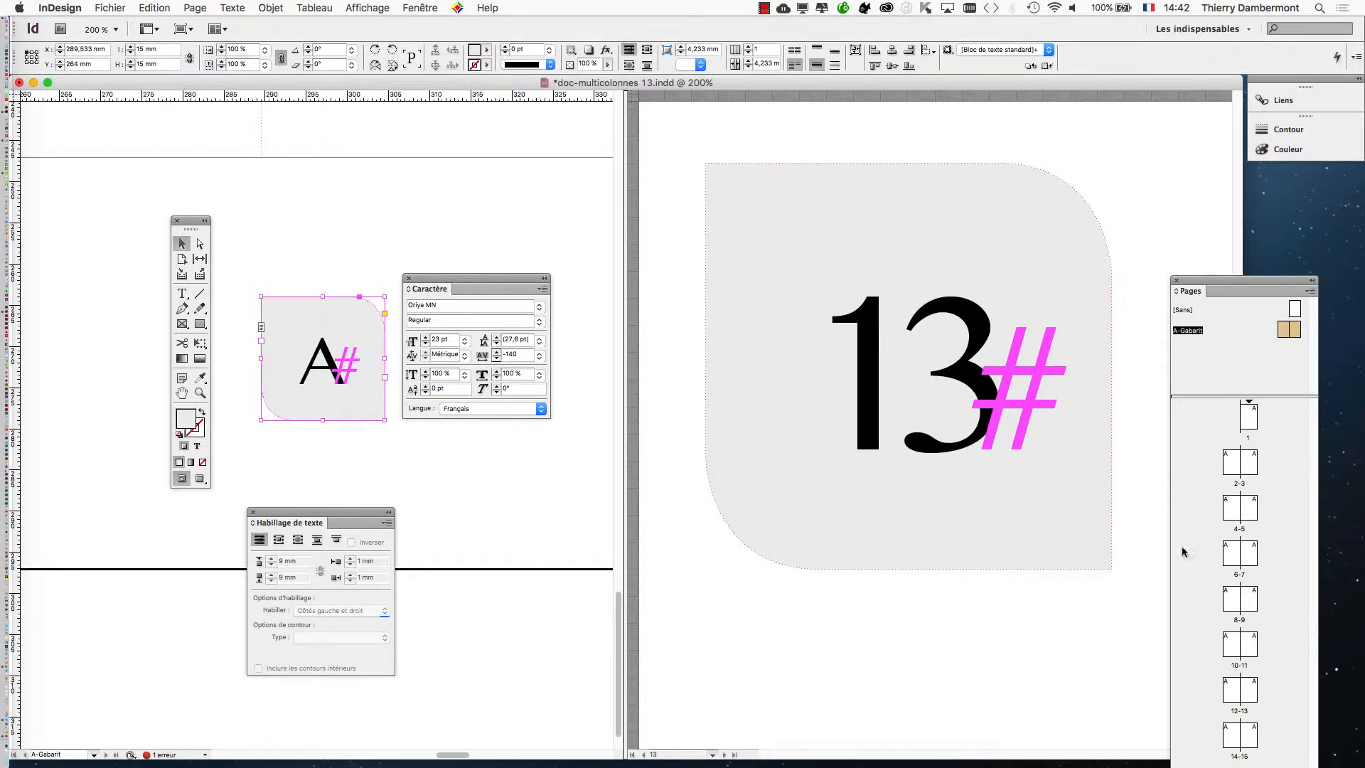
Go from the master to pages 6-7 and cancel the window split.
double_click(1251, 558)
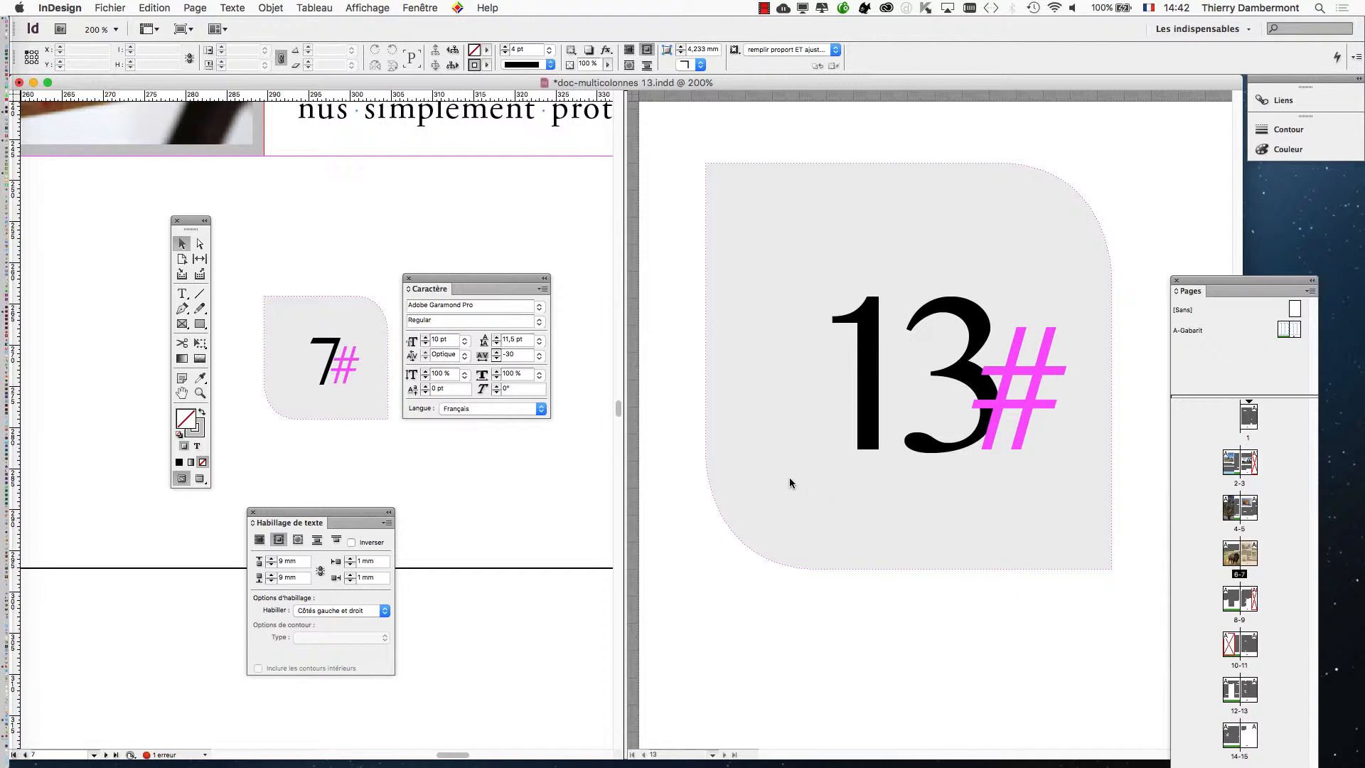
click(420, 8)
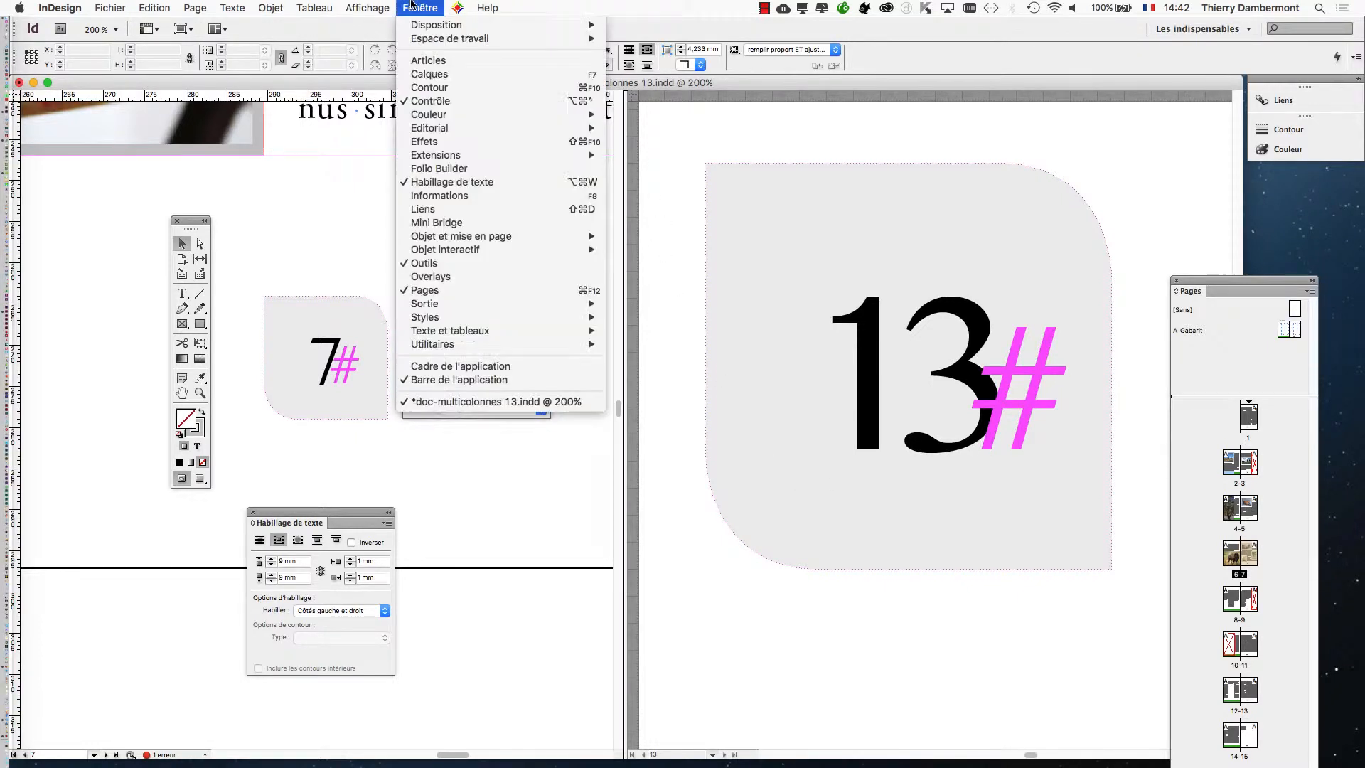
mouse_move(418, 25)
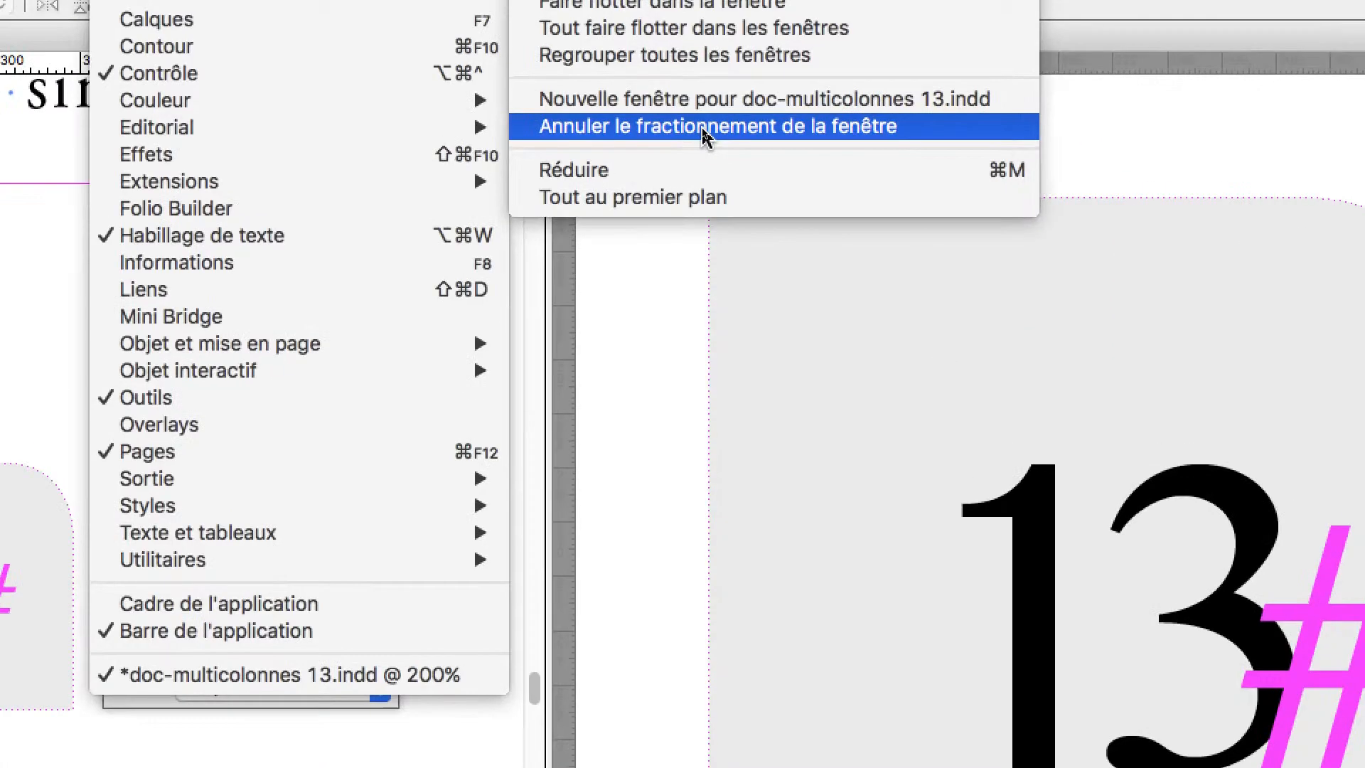
click(703, 131)
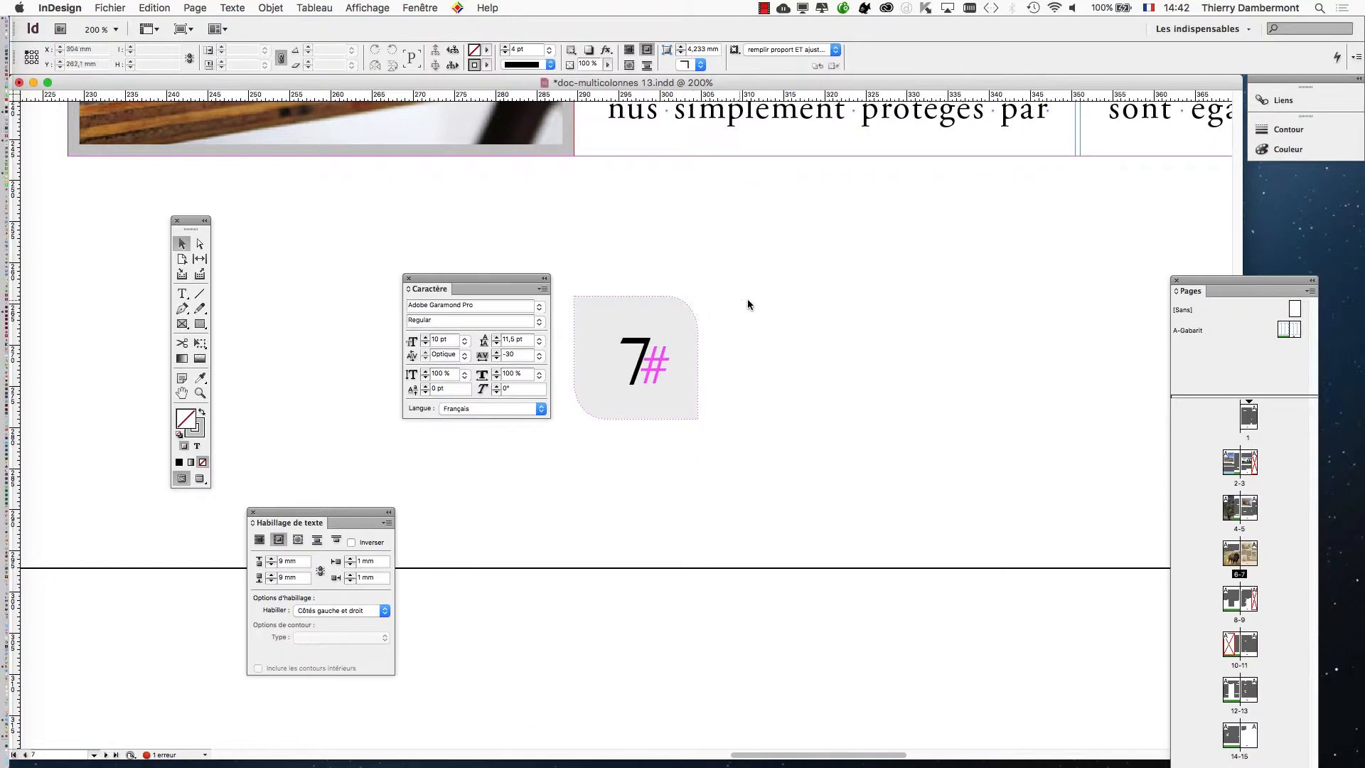
Zoom out to 50 % and close the Caractère, Habillage de texte and Pages panels.
key(super+1)
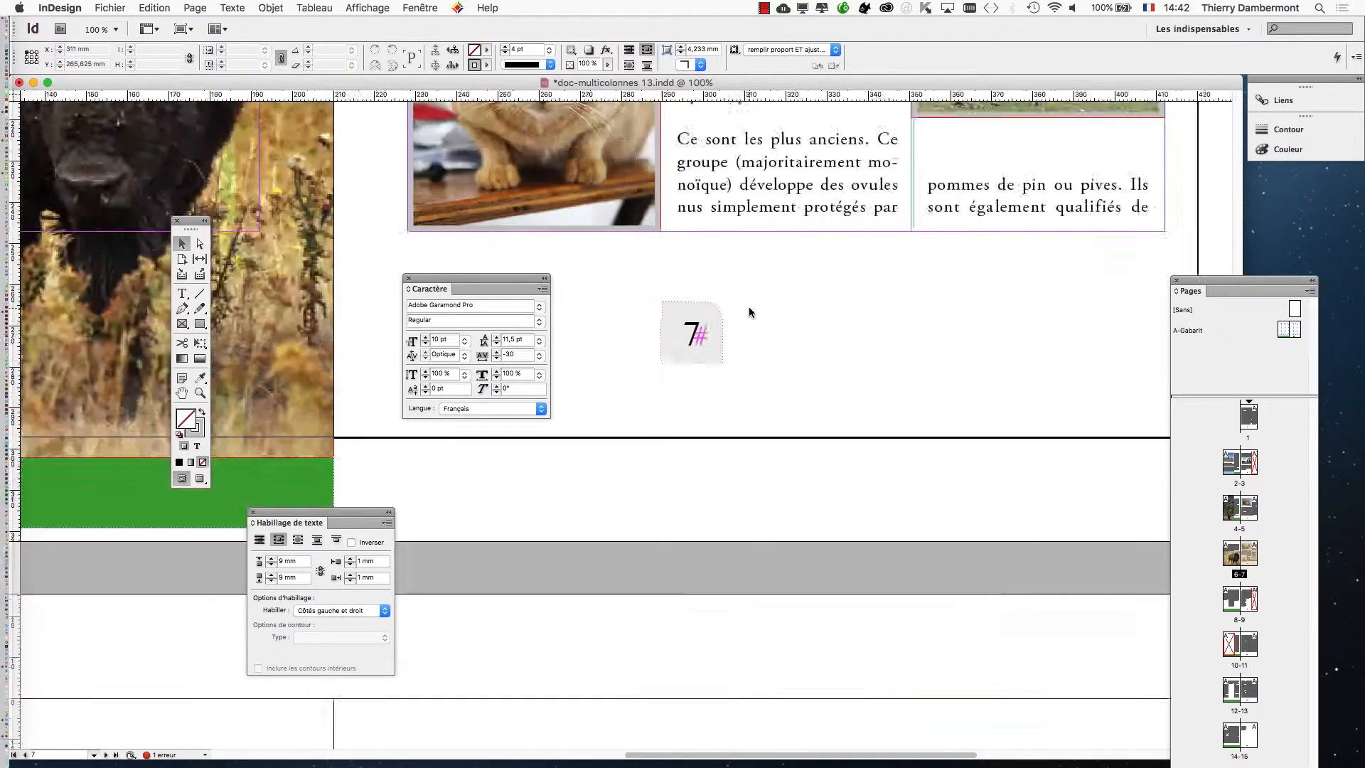
key(super+minus)
key(super+minus)
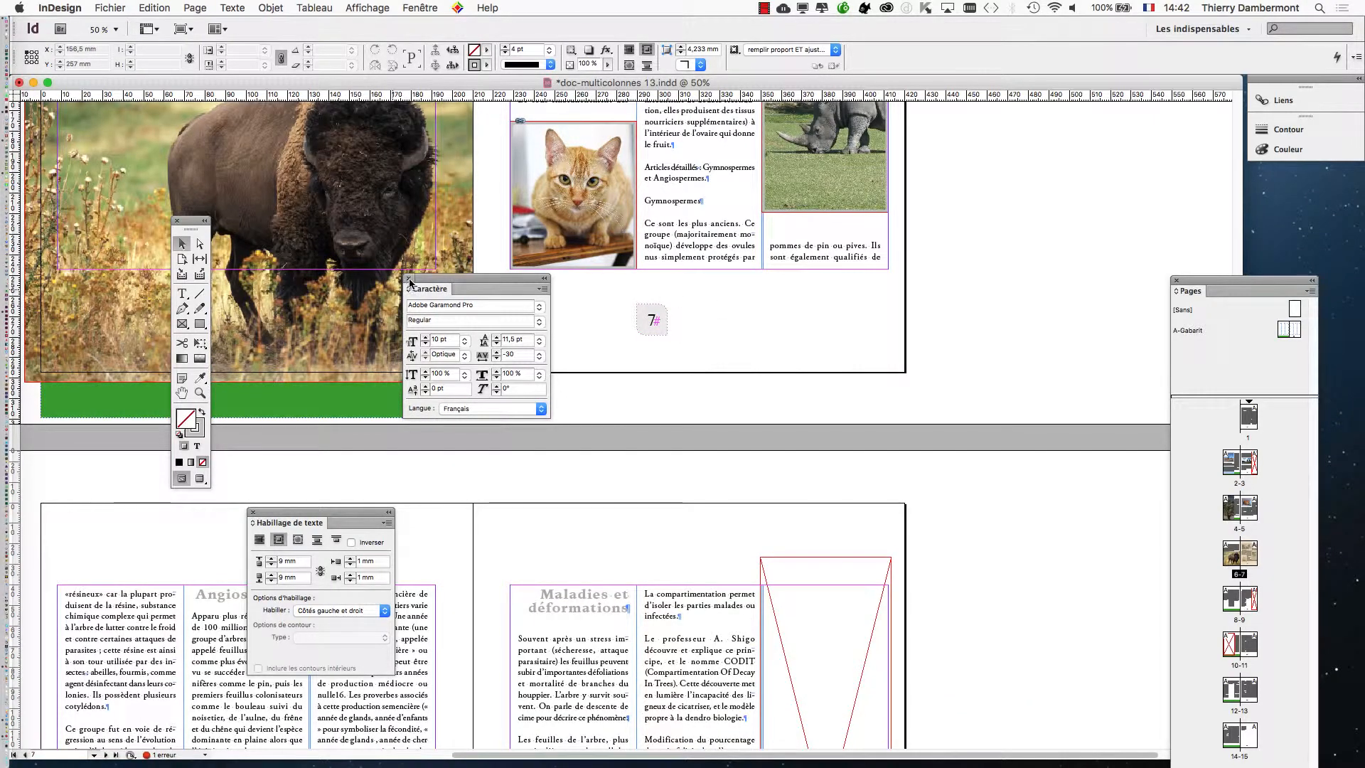
click(409, 279)
click(253, 511)
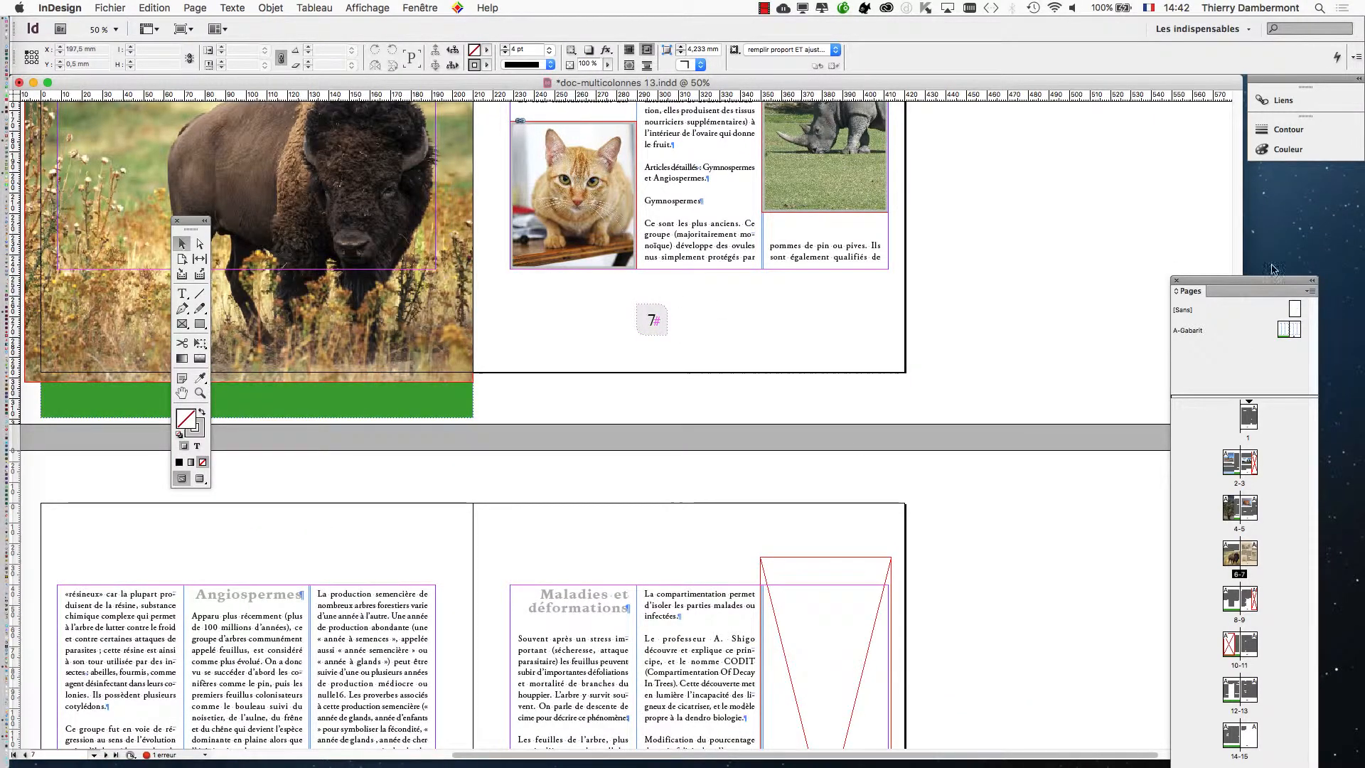
click(1175, 281)
click(179, 393)
drag(638, 409, 822, 476)
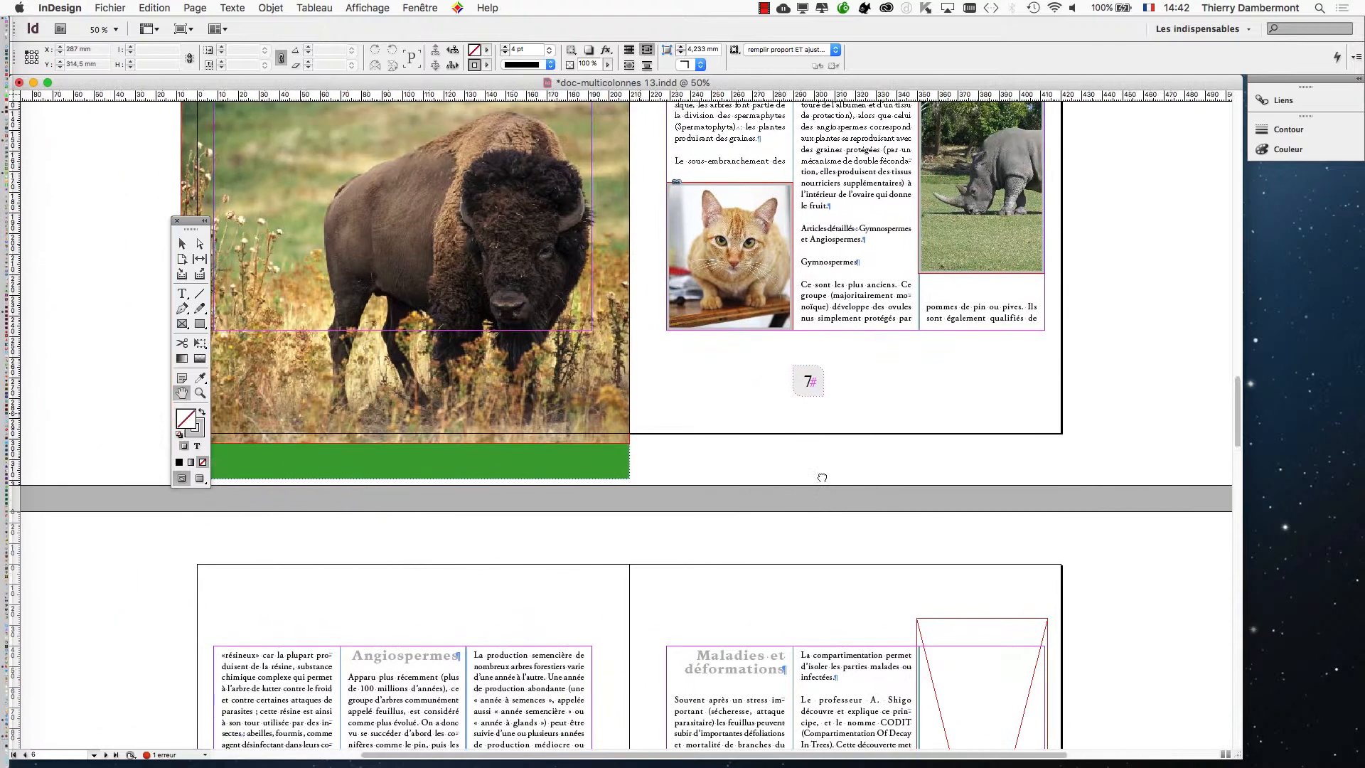
key(super+minus)
key(super+equal)
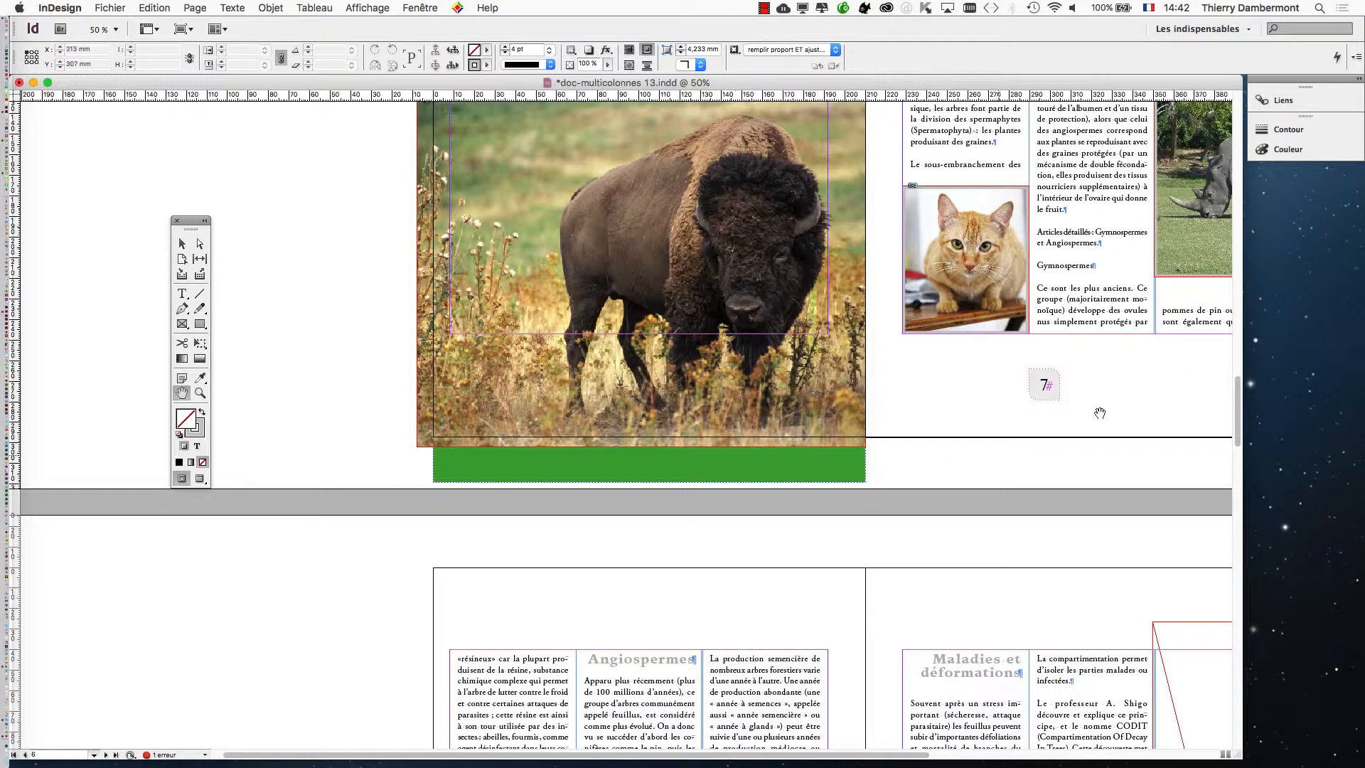
Show the Pages panel again, open the A-Gabarit master and duplicate the number frame on its right page.
click(419, 7)
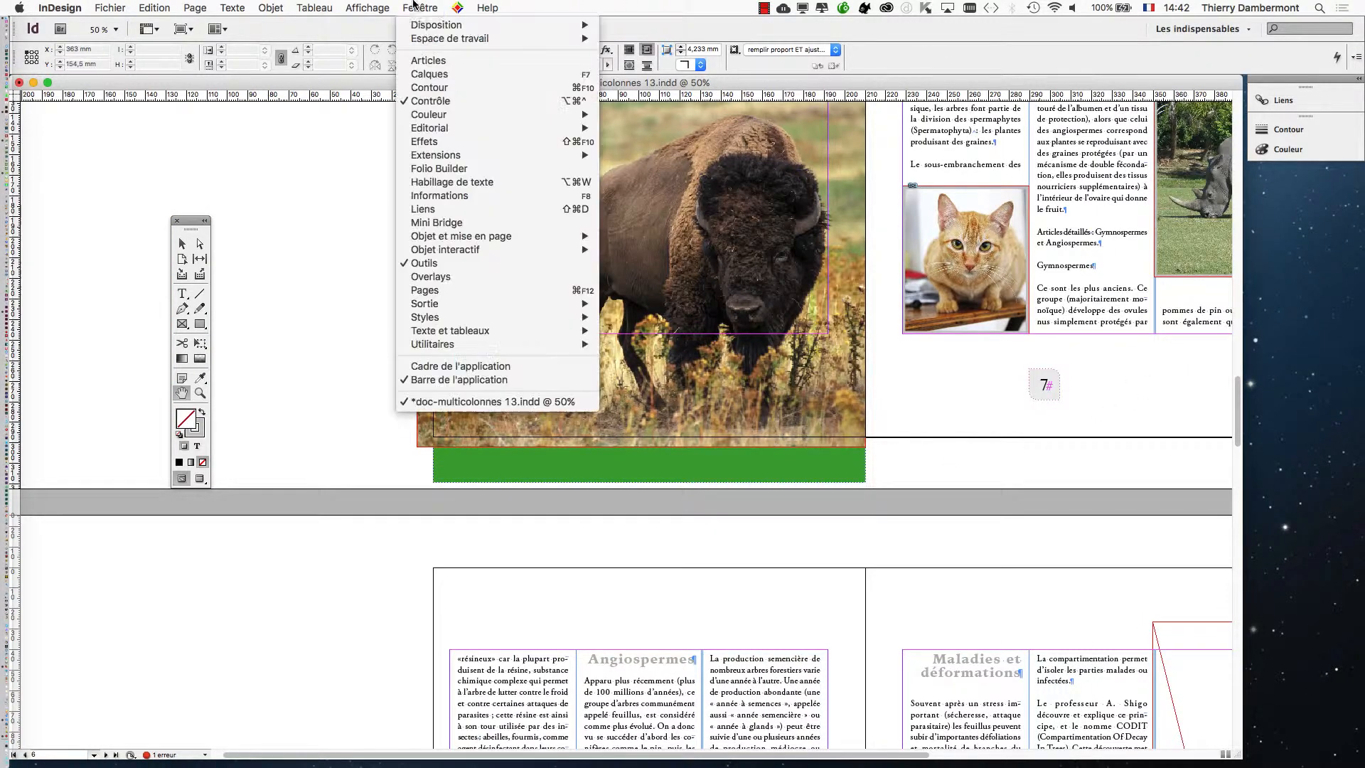
click(466, 291)
double_click(1283, 331)
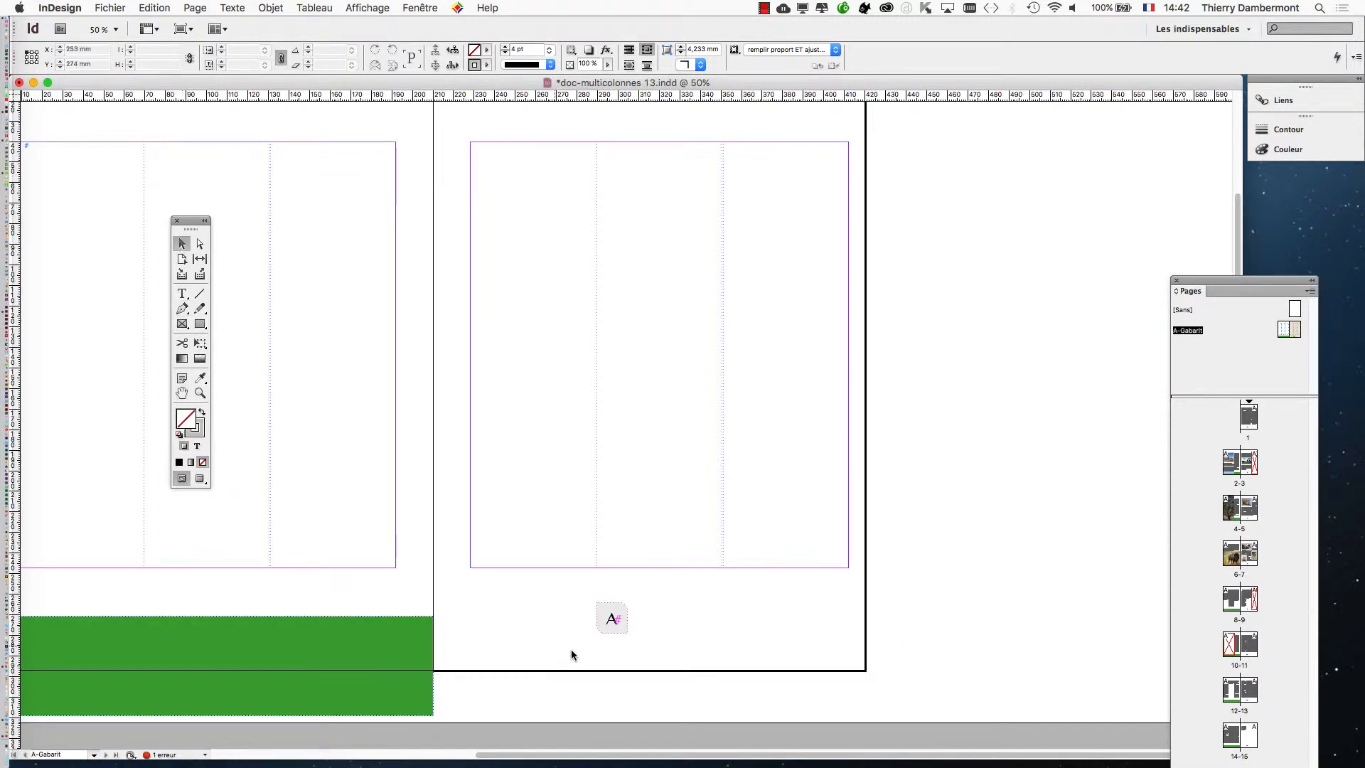
click(609, 630)
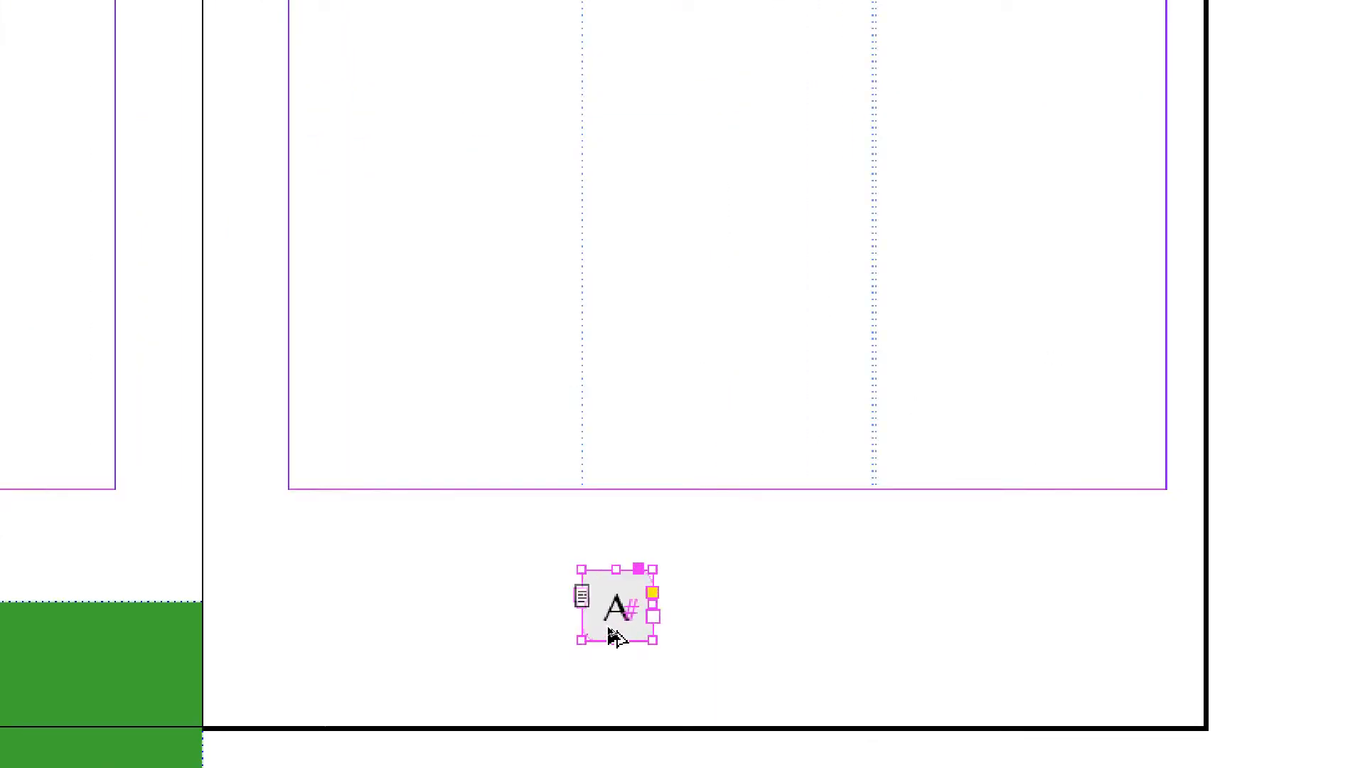
drag(613, 635, 351, 602)
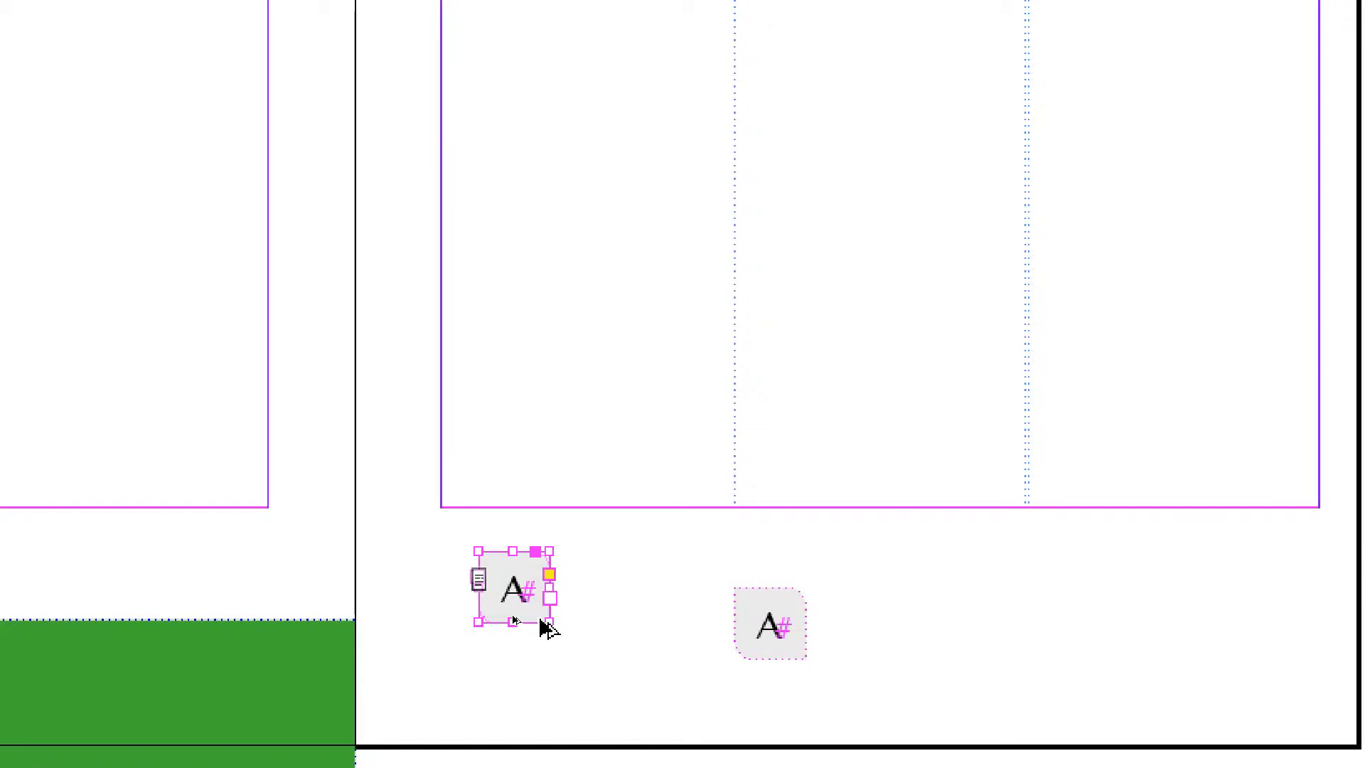
Place the copied number frame at the left page's outer margin and the original at the right page's outer margin.
scroll(511, 611, left, 5)
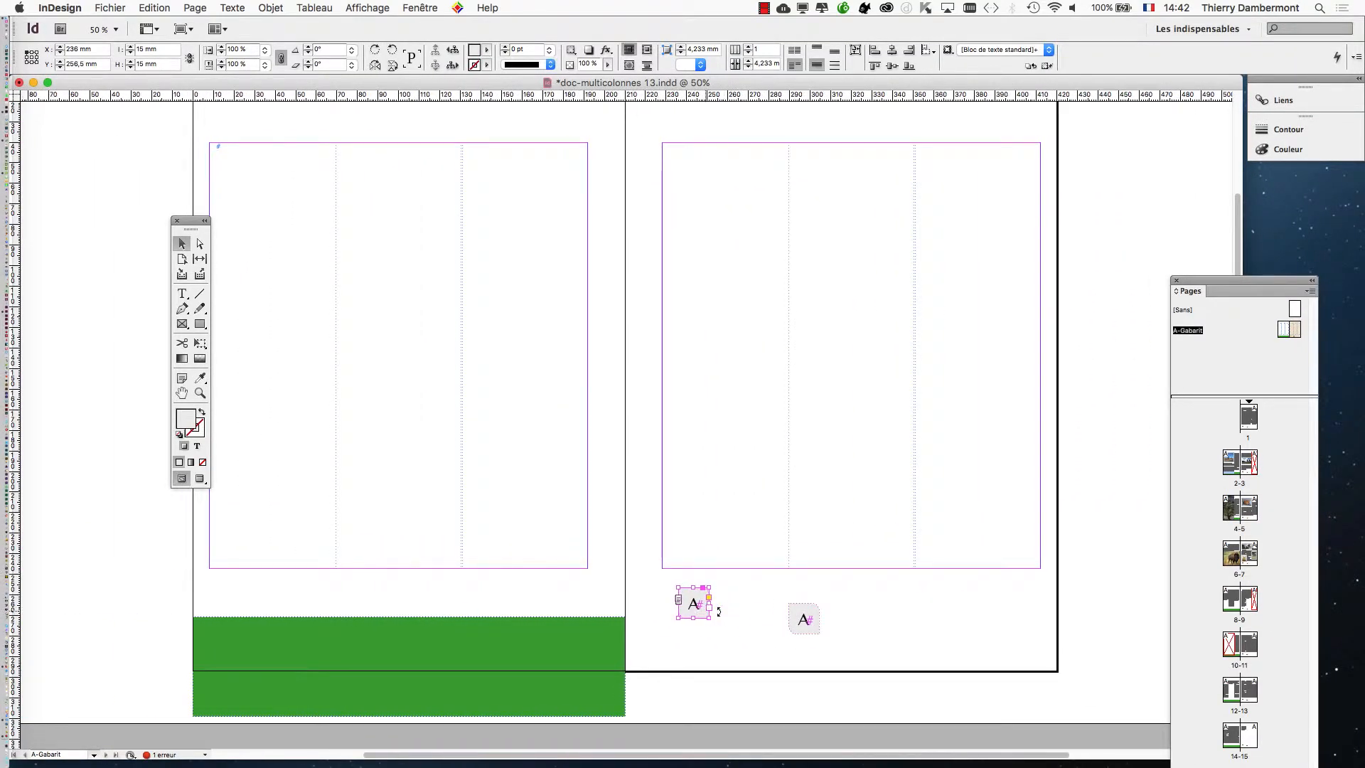
drag(697, 613, 228, 621)
click(224, 633)
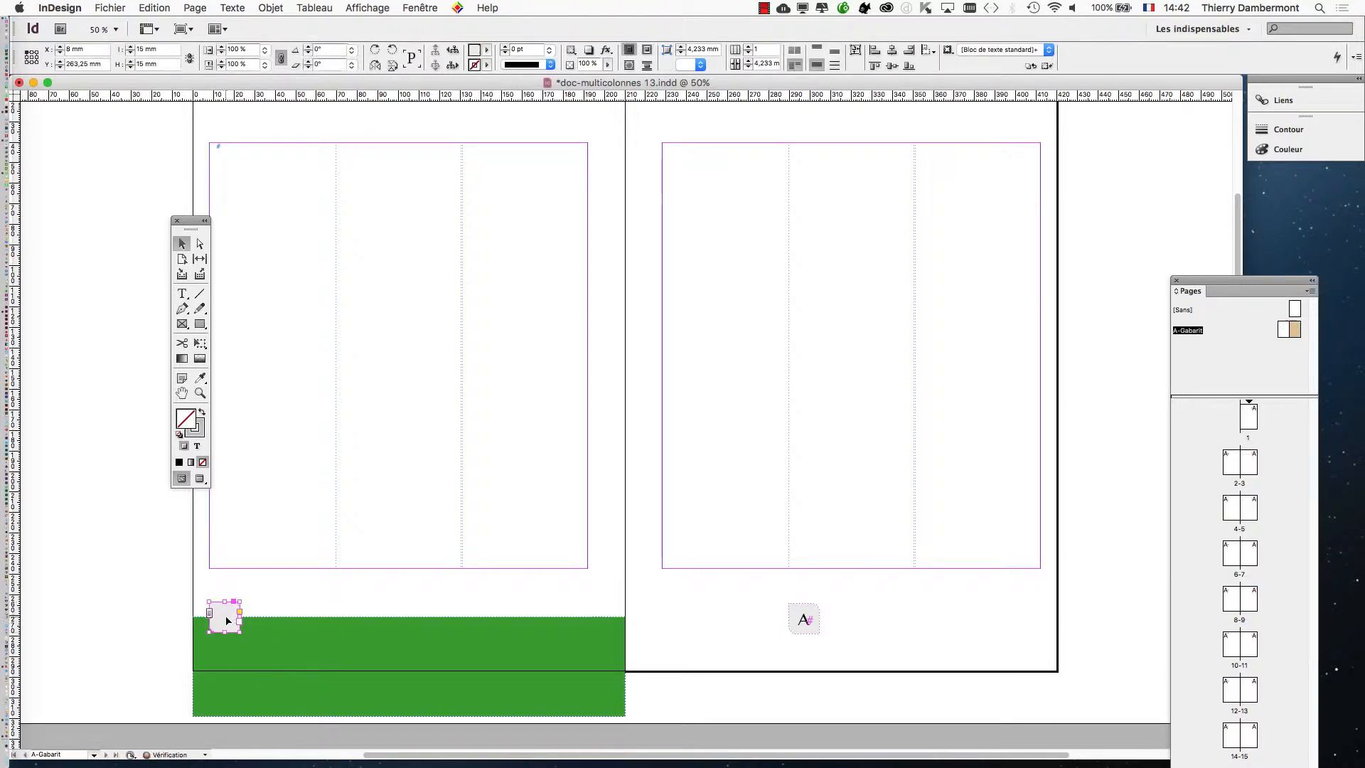
drag(807, 624, 1024, 629)
Show the Calques panel beside the left page's number frame and move that frame slightly lower over the green band.
key(super+equal)
key(super+equal)
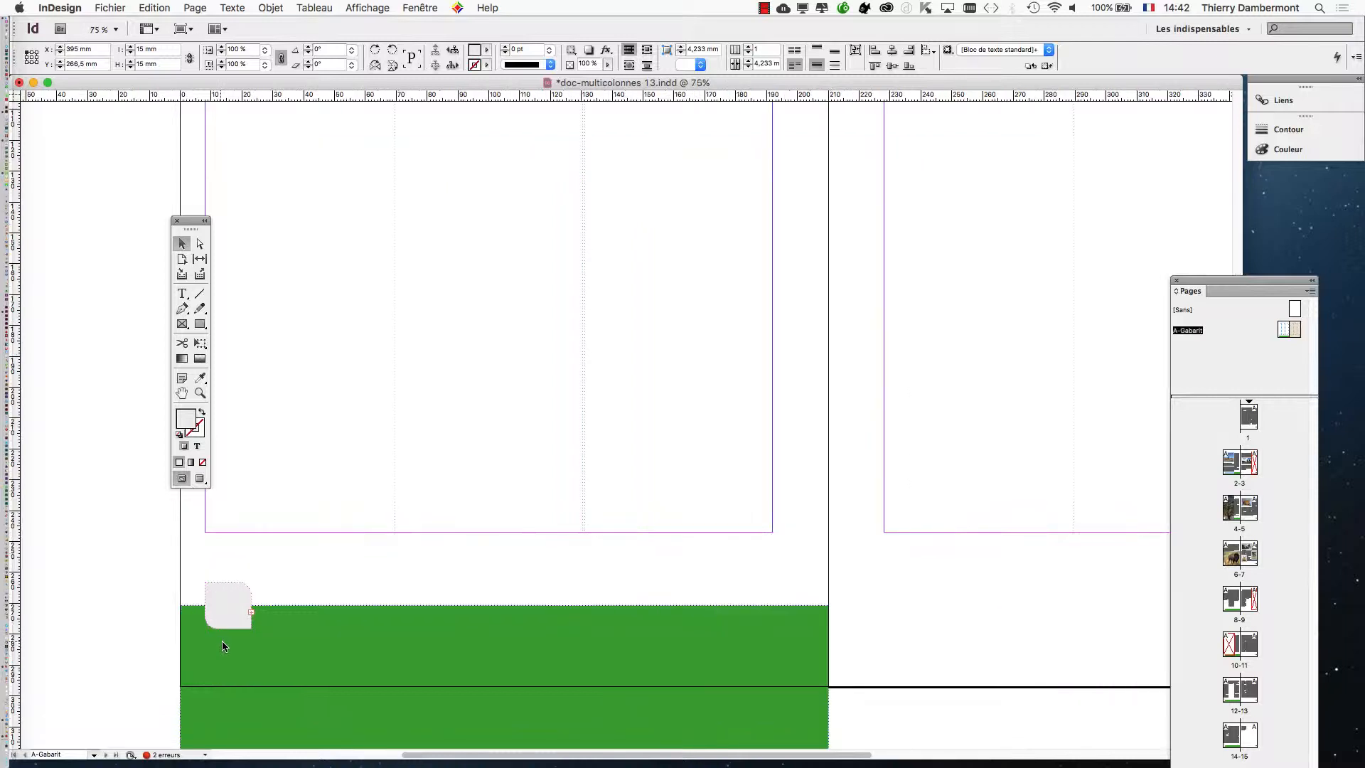
drag(360, 618, 498, 427)
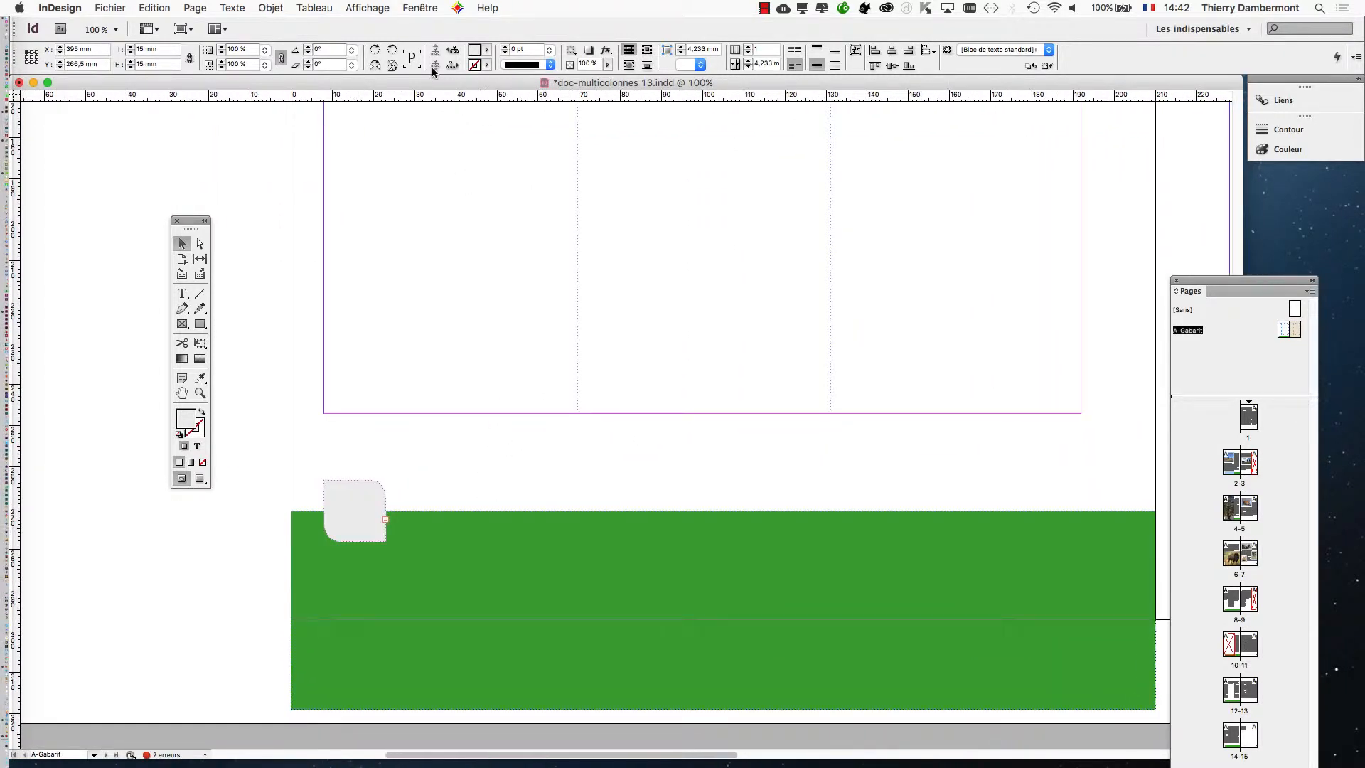
click(419, 8)
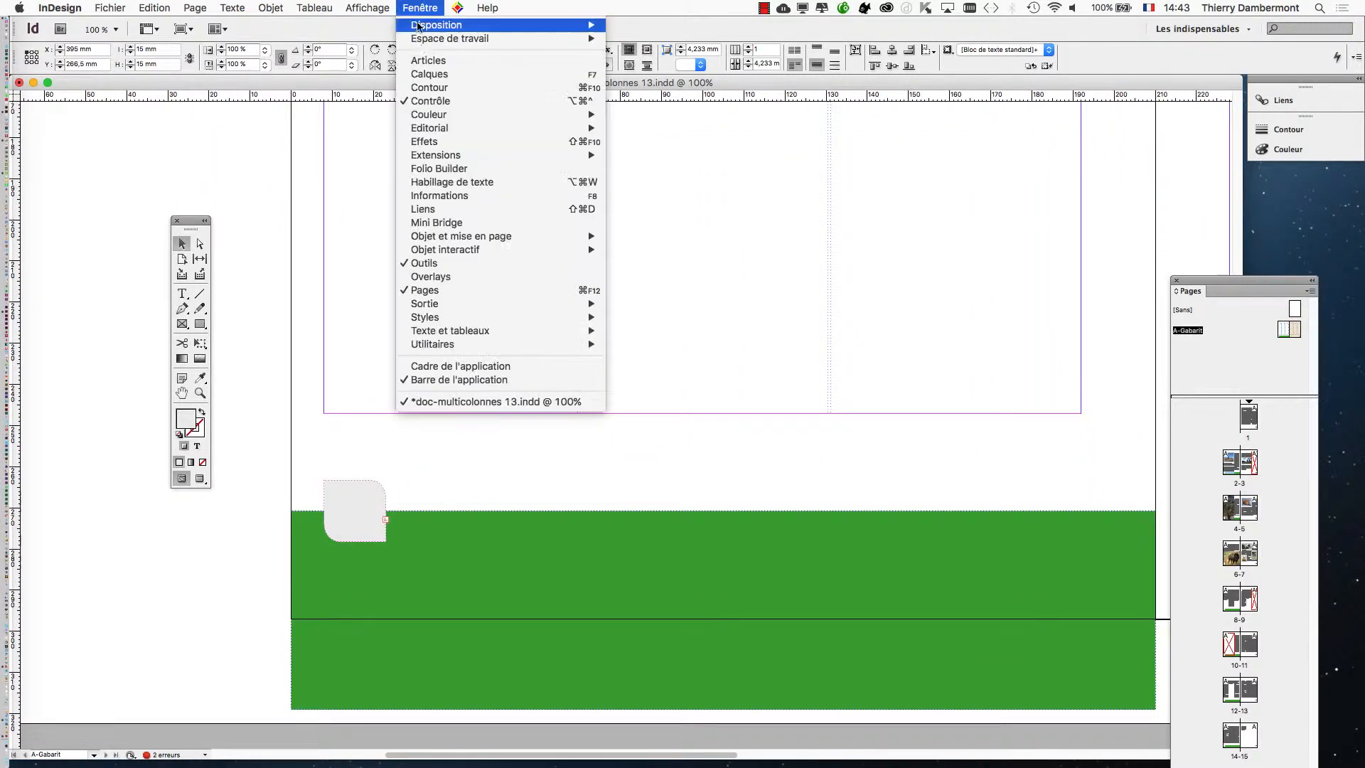
click(430, 74)
drag(1018, 149, 708, 249)
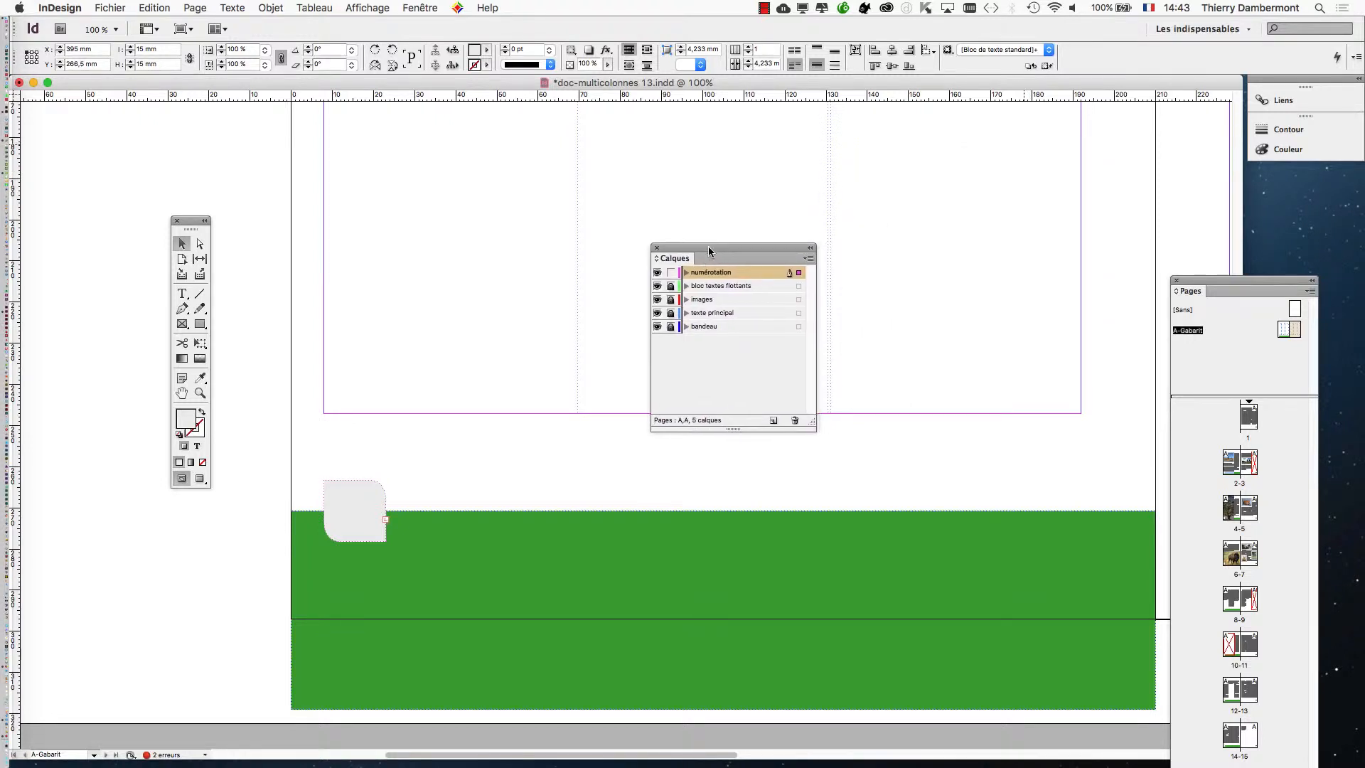
click(325, 507)
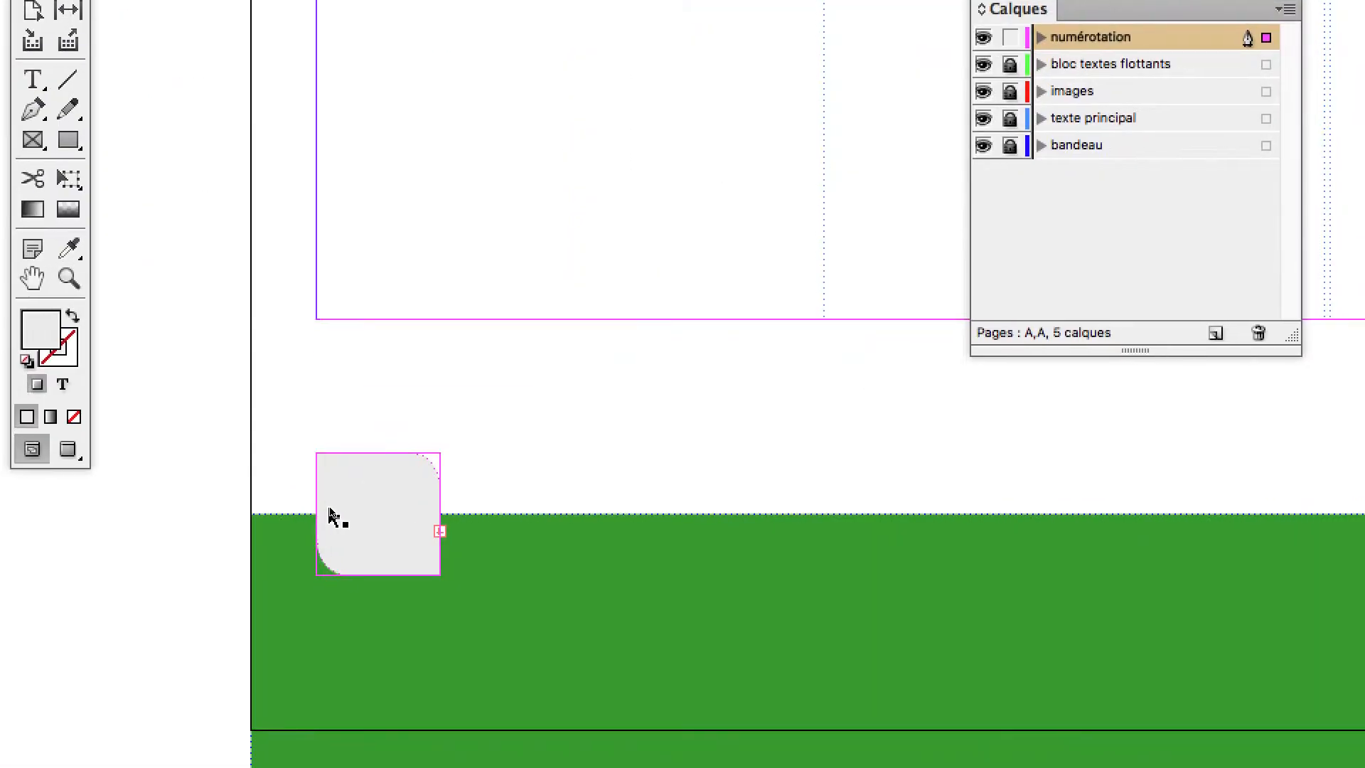
mouse_move(341, 510)
mouse_down()
mouse_move(353, 350)
mouse_move(347, 536)
mouse_up()
key(super+alt+shift+n)
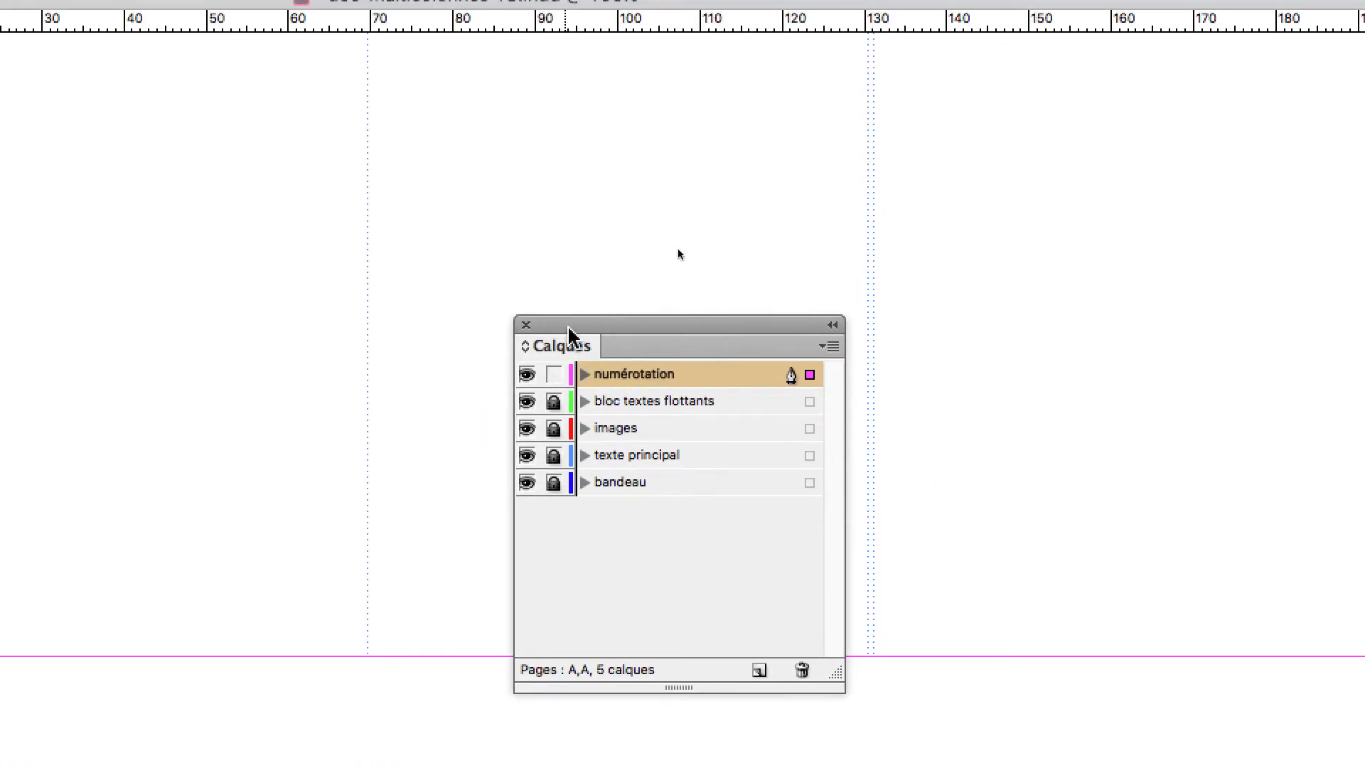
Unlock all the layers and remove the text wrap from the green band on the master's left page.
drag(569, 331, 441, 410)
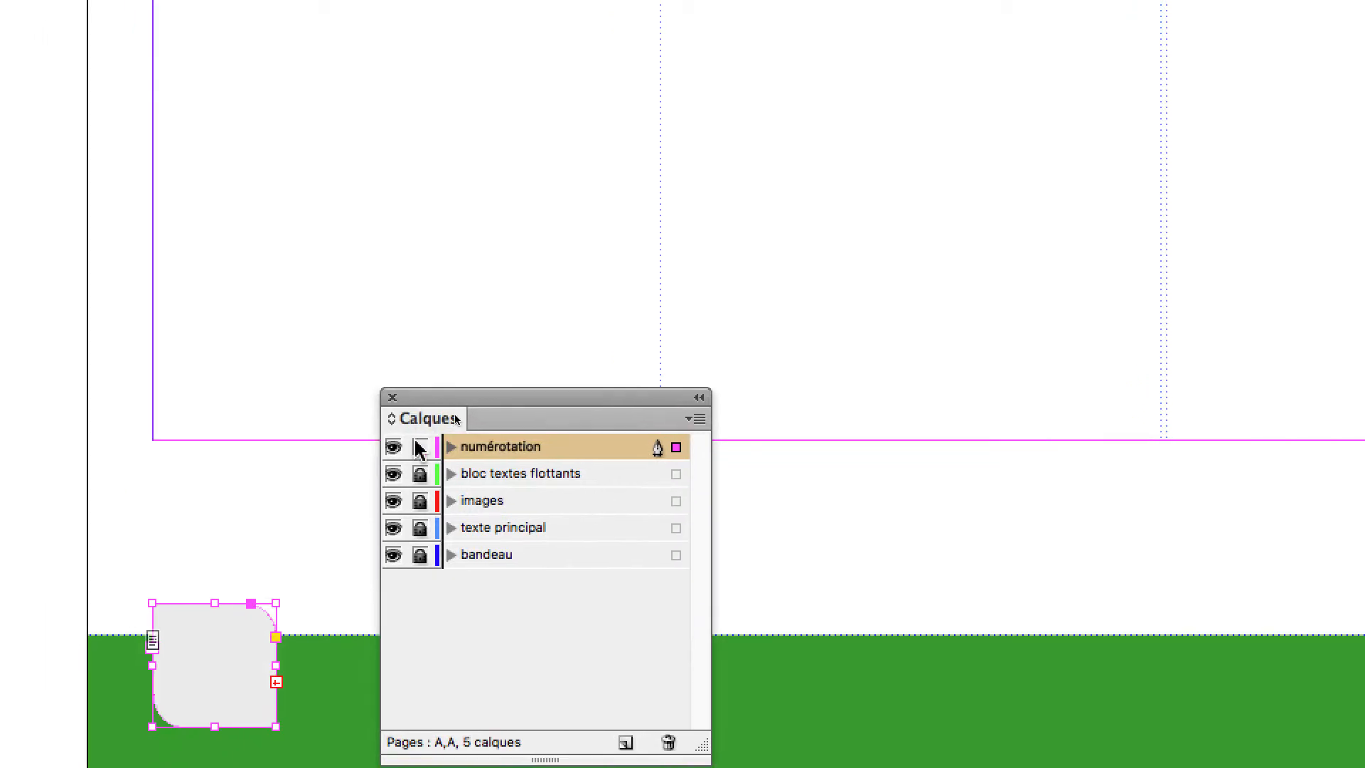
drag(435, 468, 435, 553)
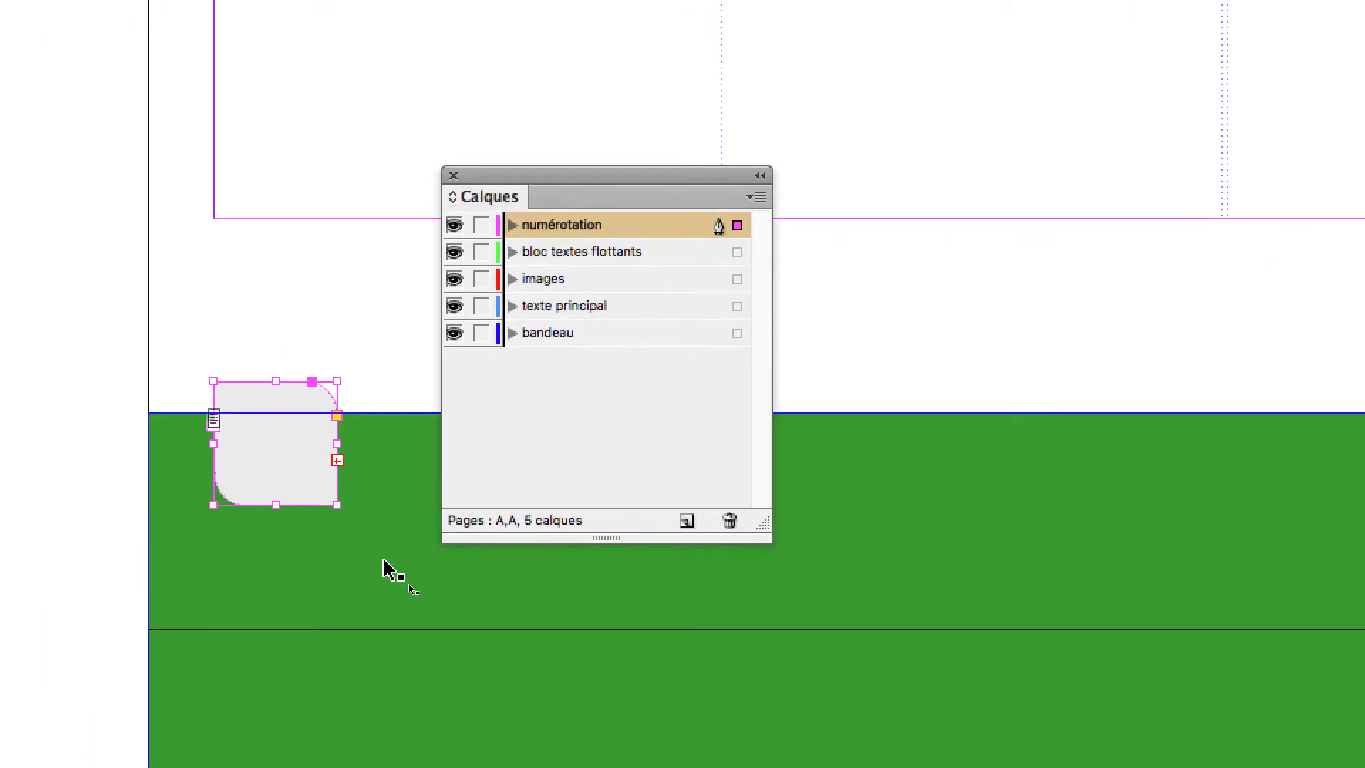
click(391, 600)
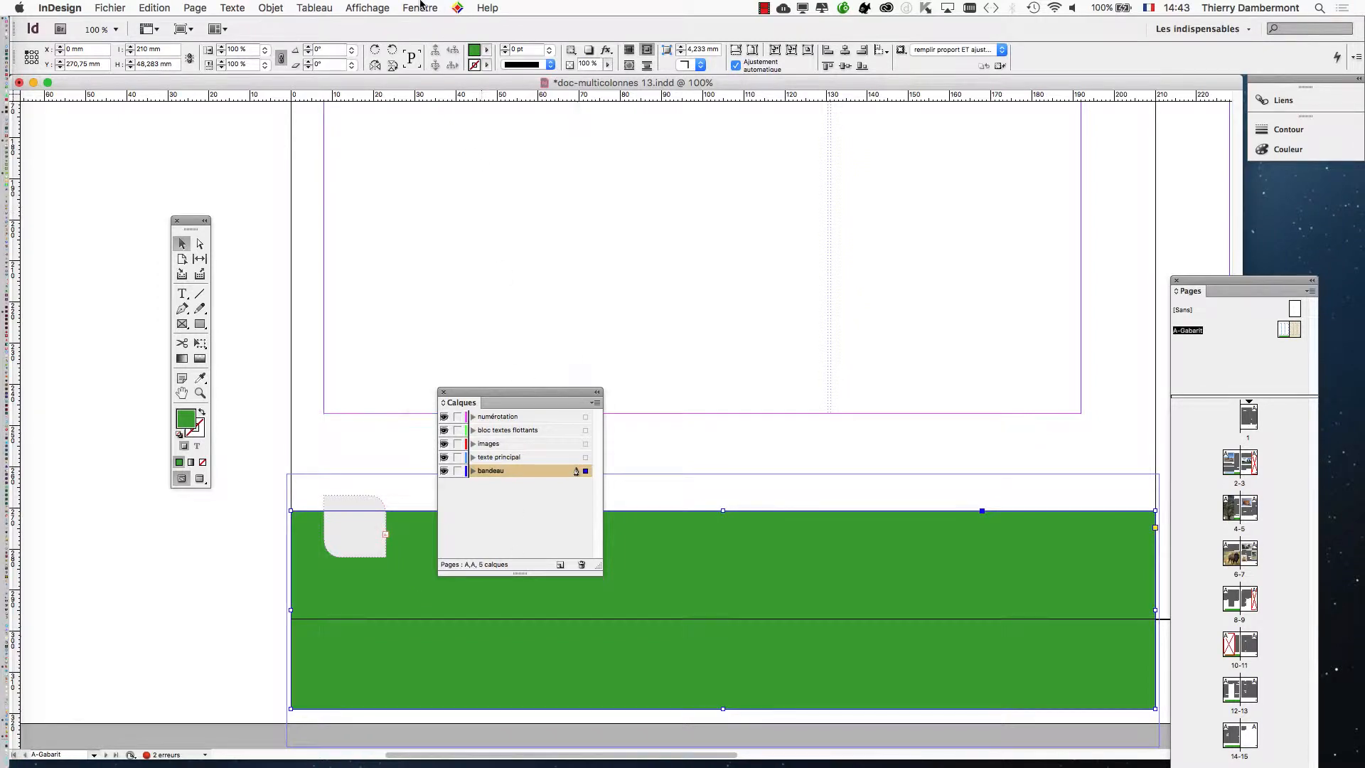
click(420, 7)
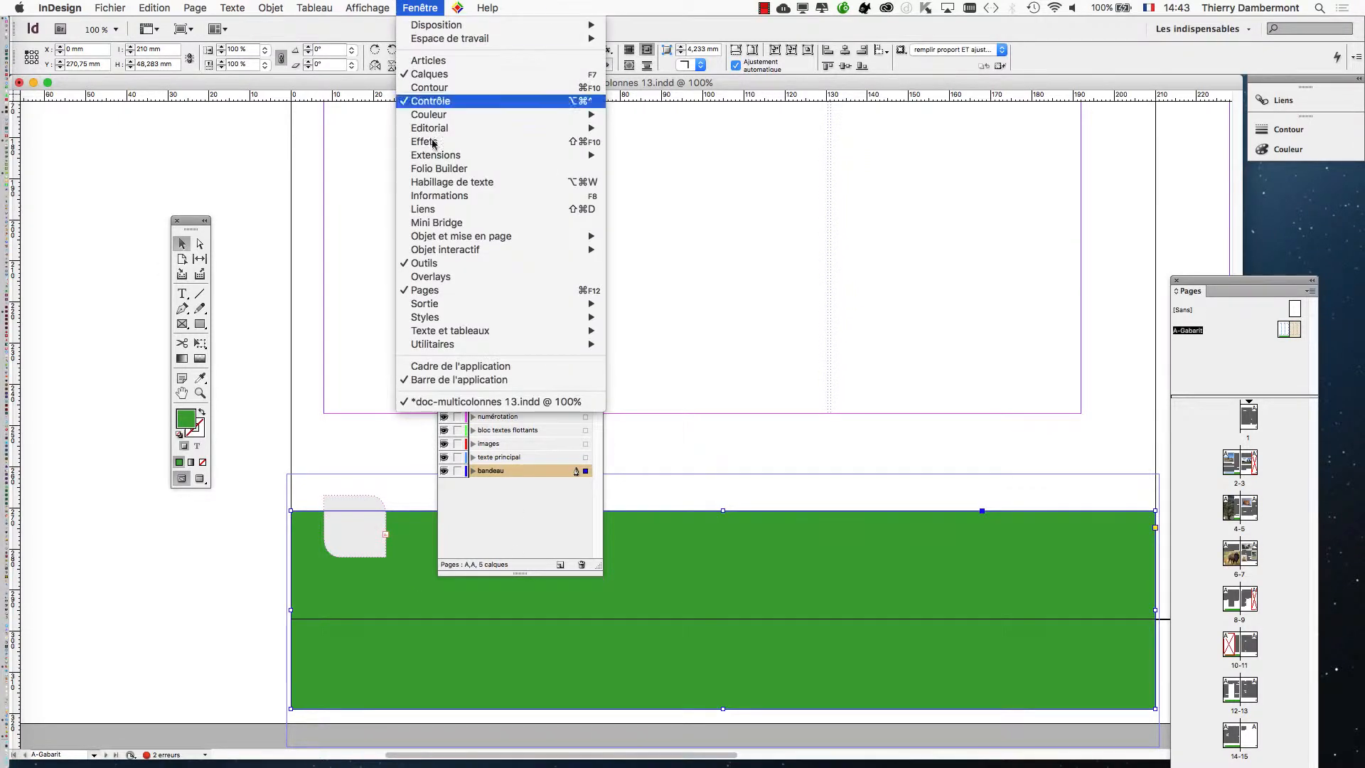
click(581, 181)
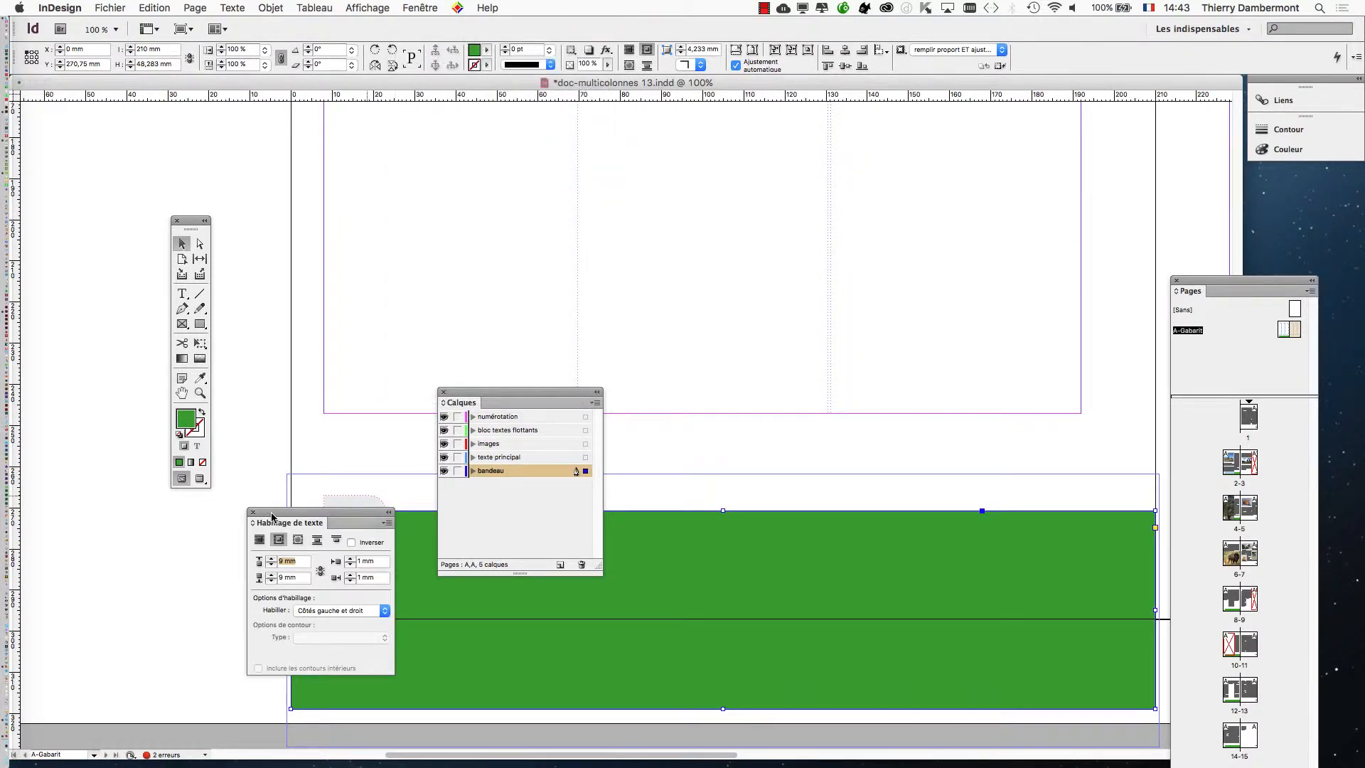
drag(271, 516, 759, 466)
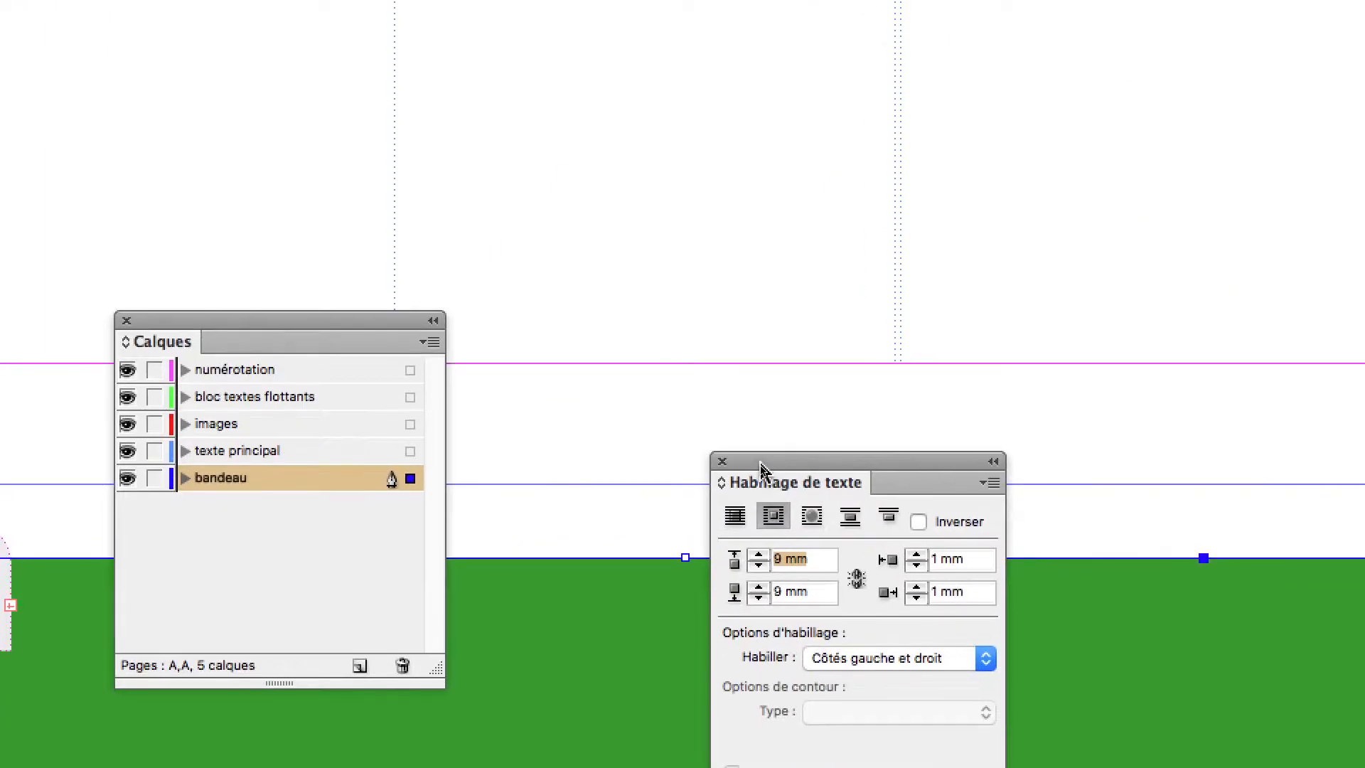
click(735, 515)
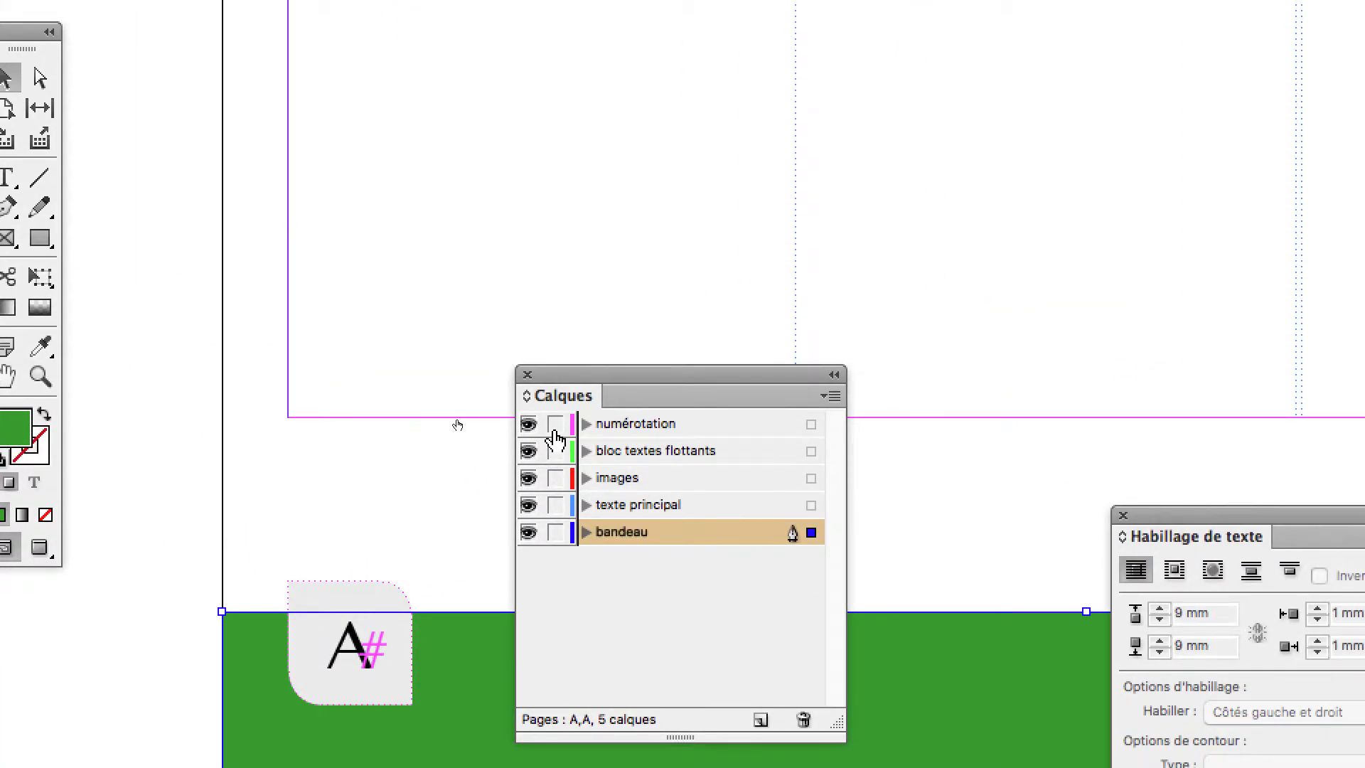
Lock every layer except numérotation again and close the Calques panel.
alt+click(238, 334)
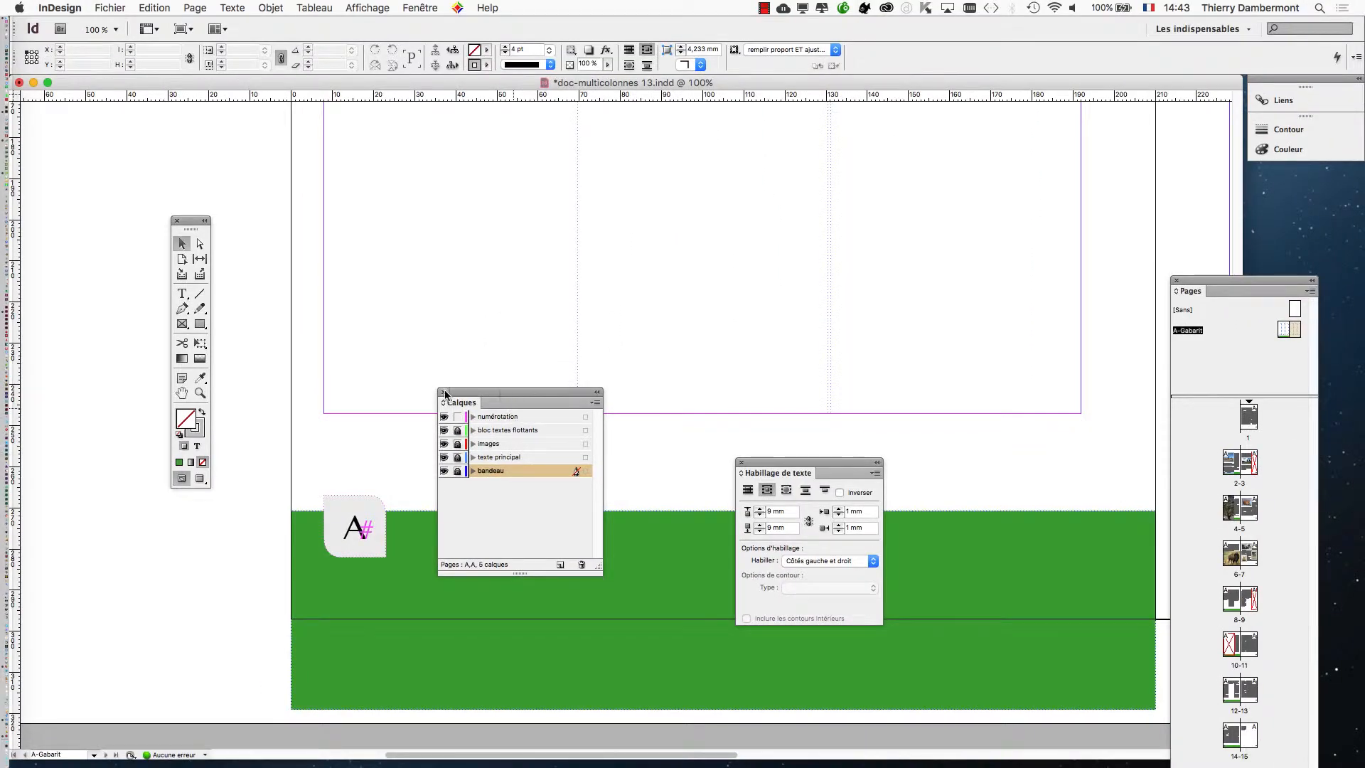
click(445, 393)
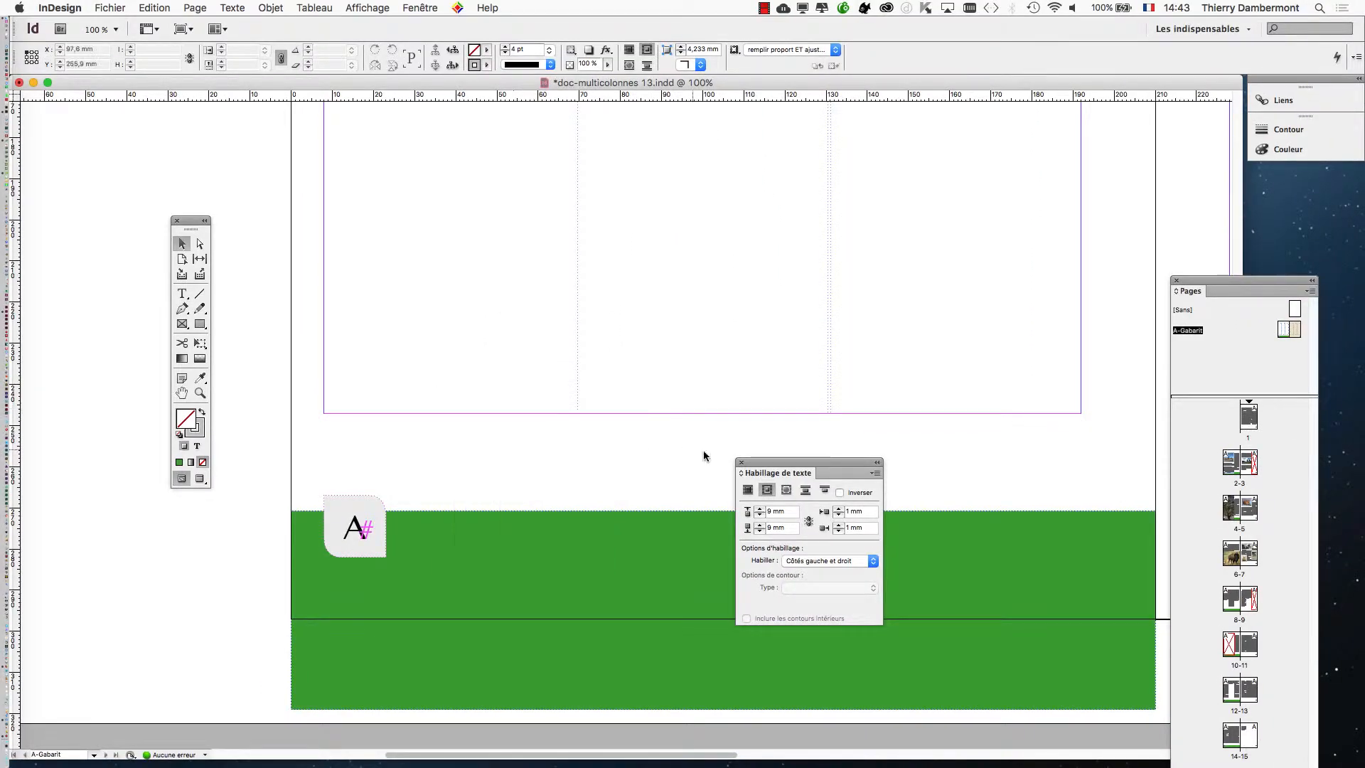
Move the left master page's number frame inward and up to about X 10 mm, Y 259 mm, and shift the right page's frame slightly inward.
click(741, 464)
key(super+minus)
key(super+minus)
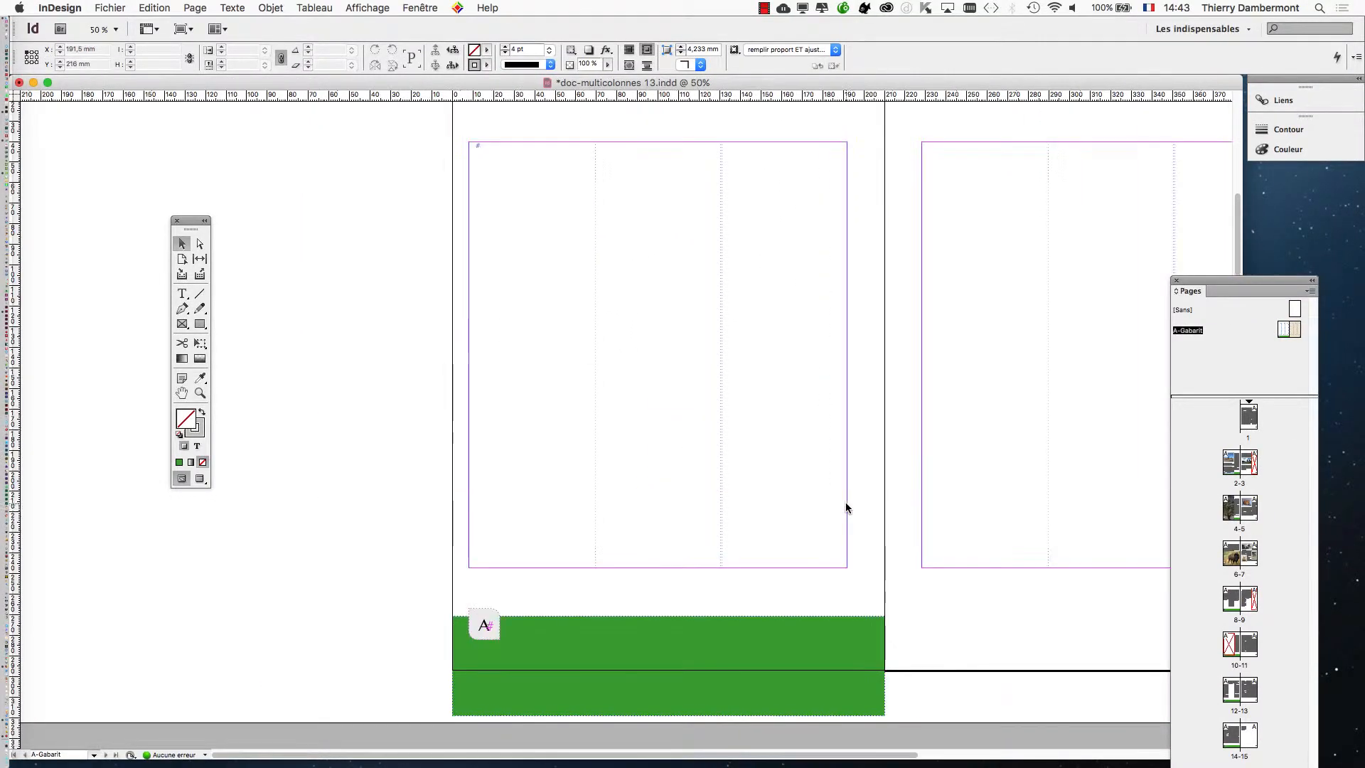
drag(844, 495, 612, 356)
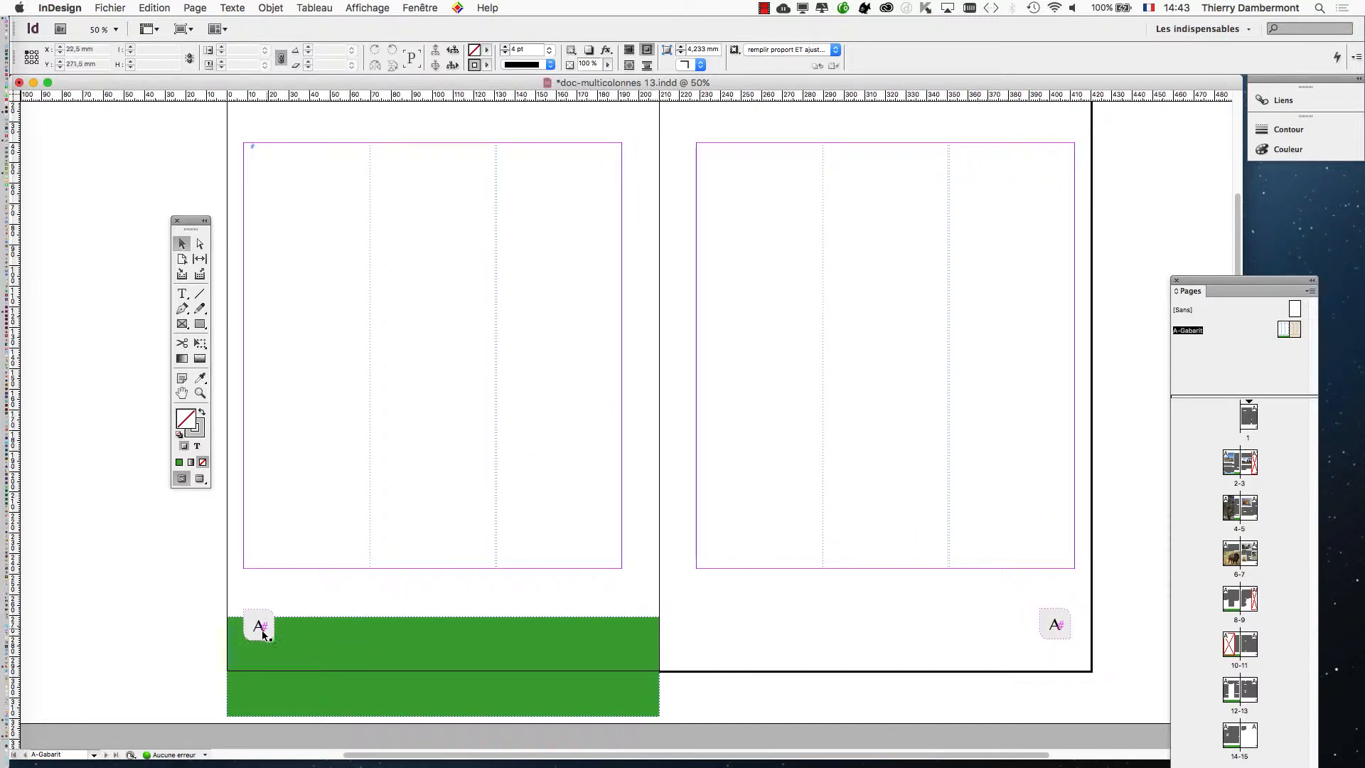
drag(262, 634, 273, 623)
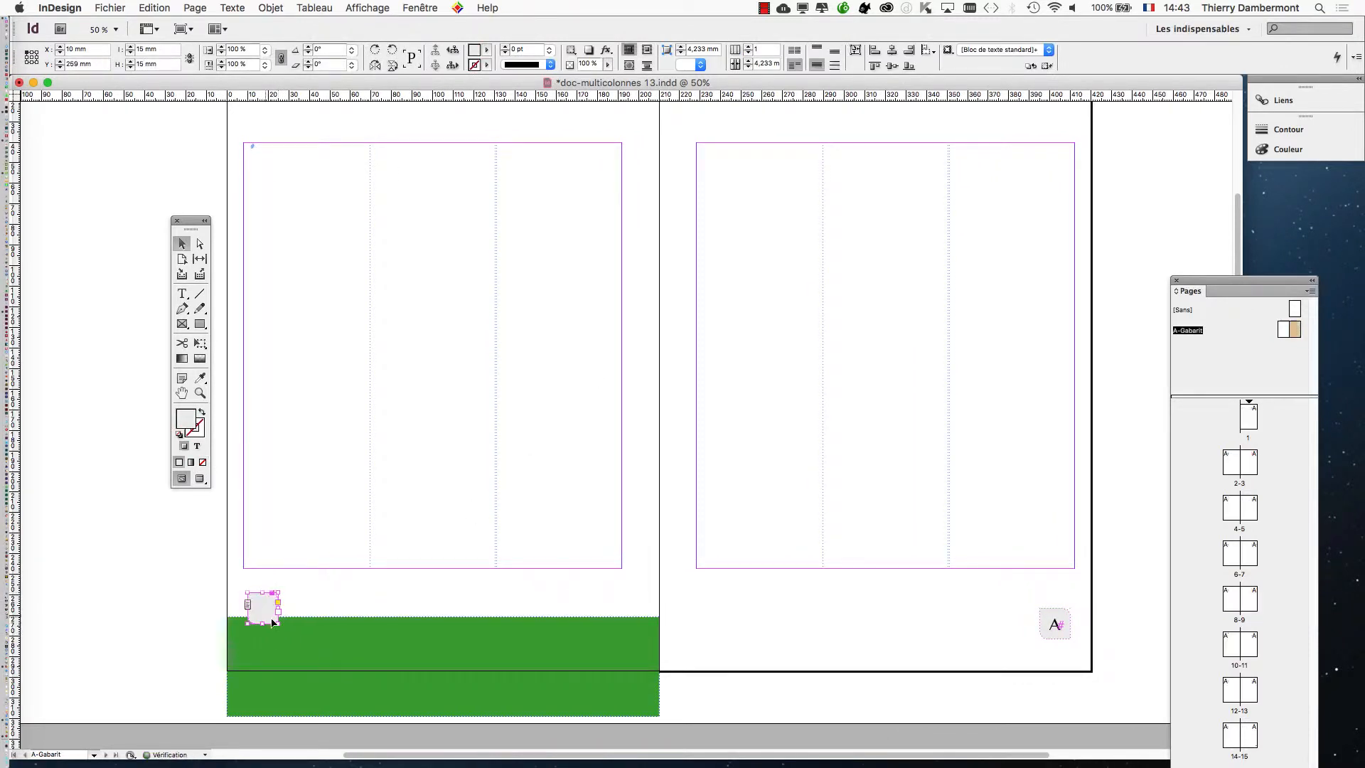
mouse_move(1057, 632)
mouse_down()
mouse_move(1026, 624)
mouse_move(1021, 638)
mouse_move(1036, 620)
mouse_move(1057, 628)
mouse_move(1020, 633)
mouse_move(1066, 603)
mouse_move(1044, 643)
mouse_move(1019, 647)
mouse_move(1048, 650)
mouse_move(1035, 632)
mouse_up()
key(super+equal)
key(super+equal)
click(1050, 682)
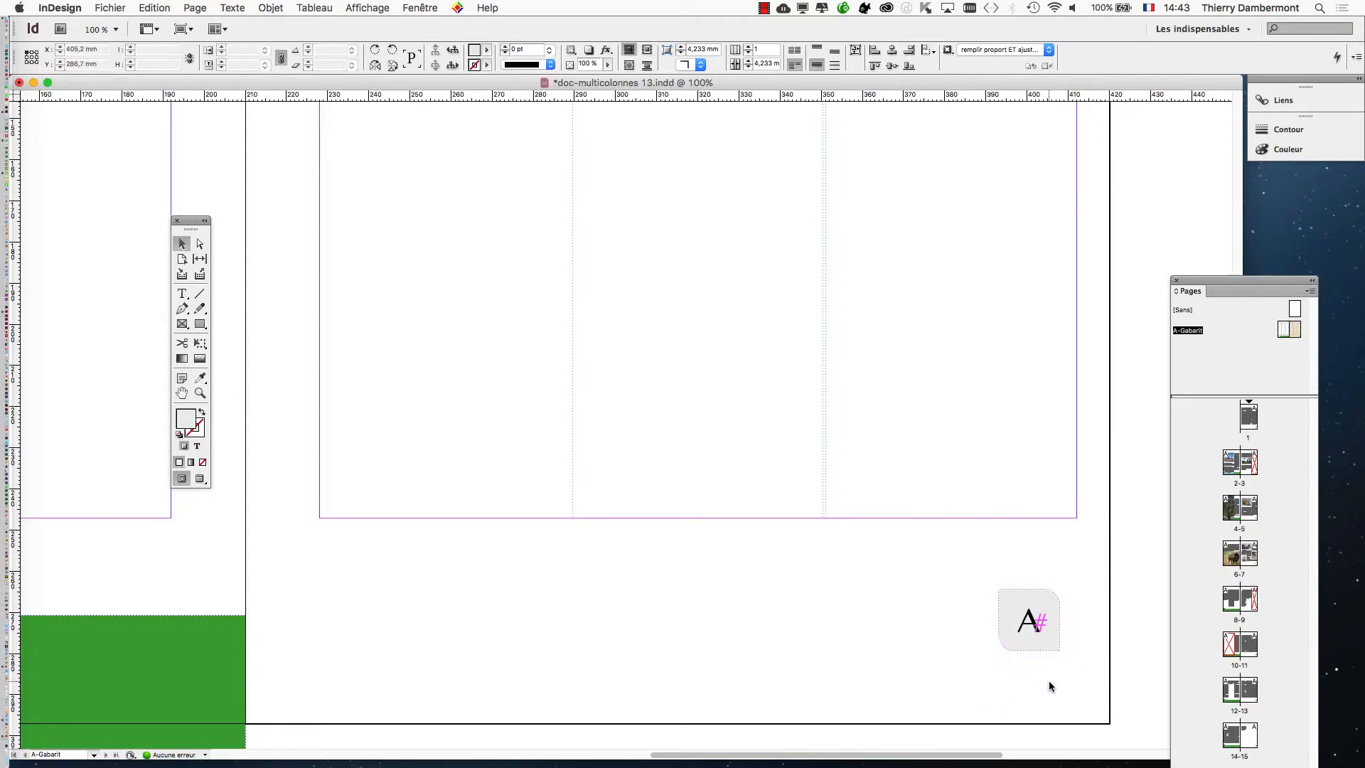
Show pages 6-7 in preview mode and examine the page numbers at both outer margins.
double_click(1249, 567)
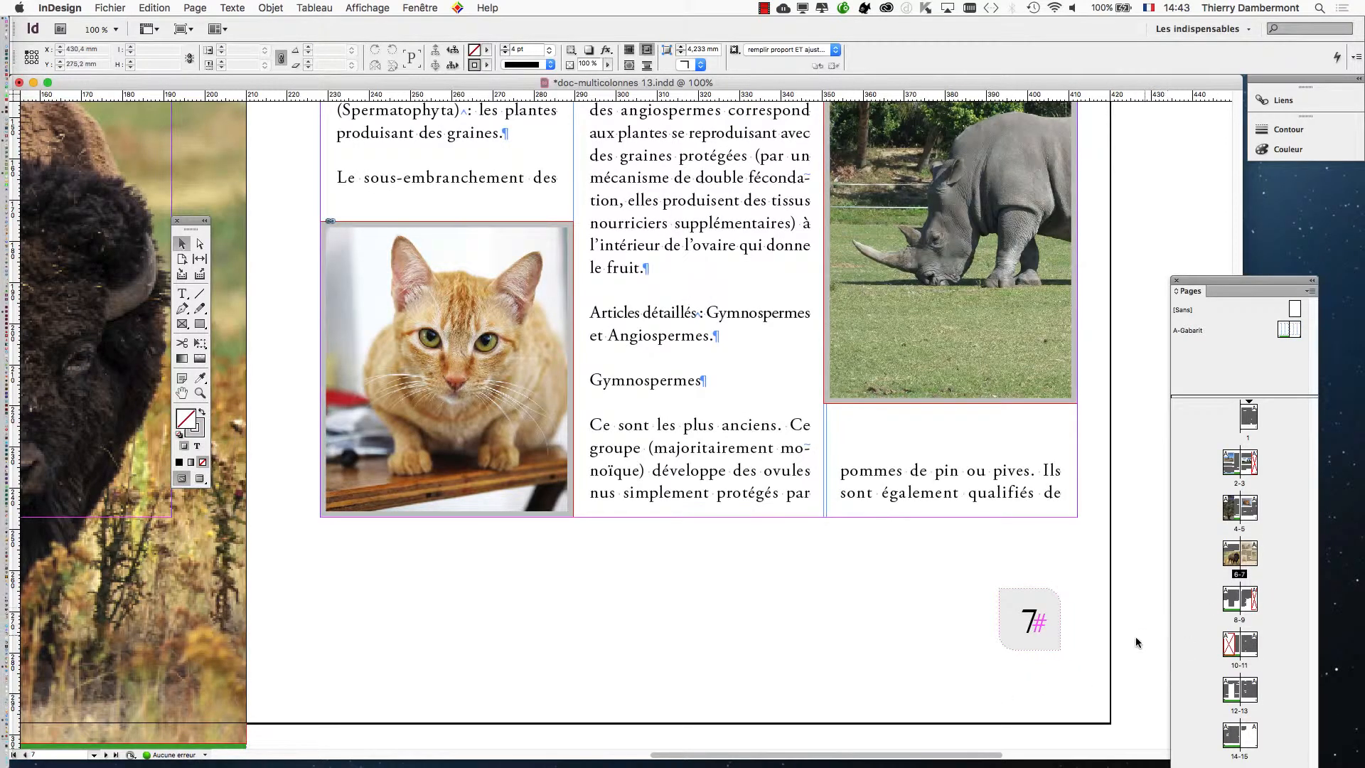
click(201, 480)
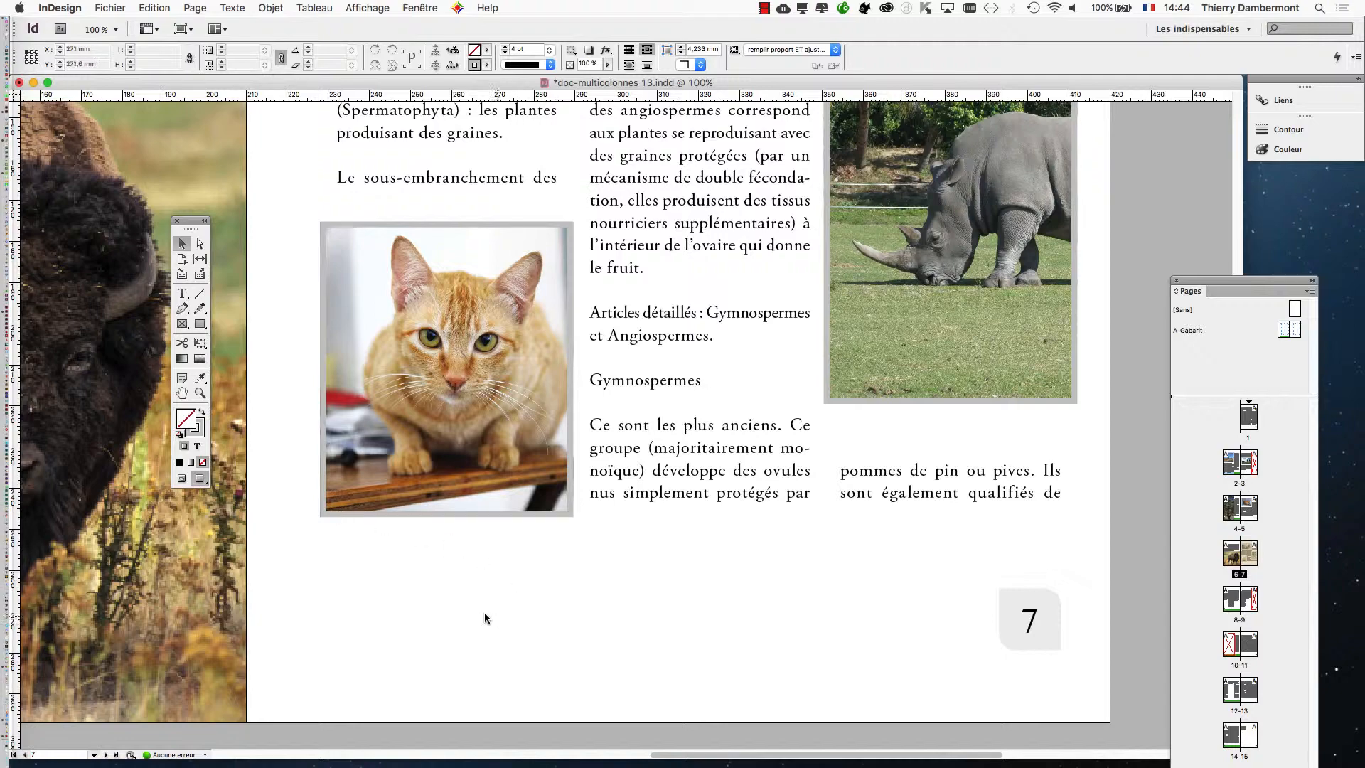
key(super+minus)
drag(325, 594, 806, 559)
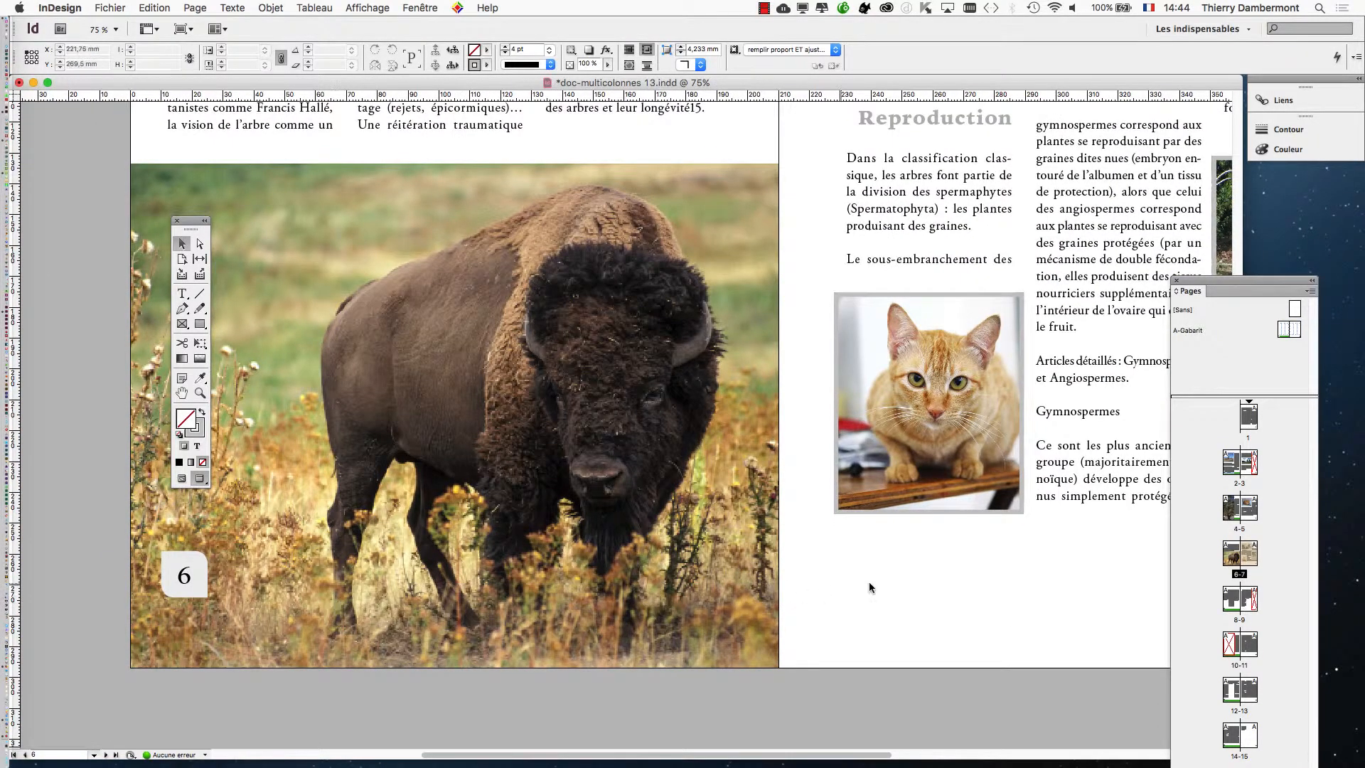
scroll(871, 579, right, 10)
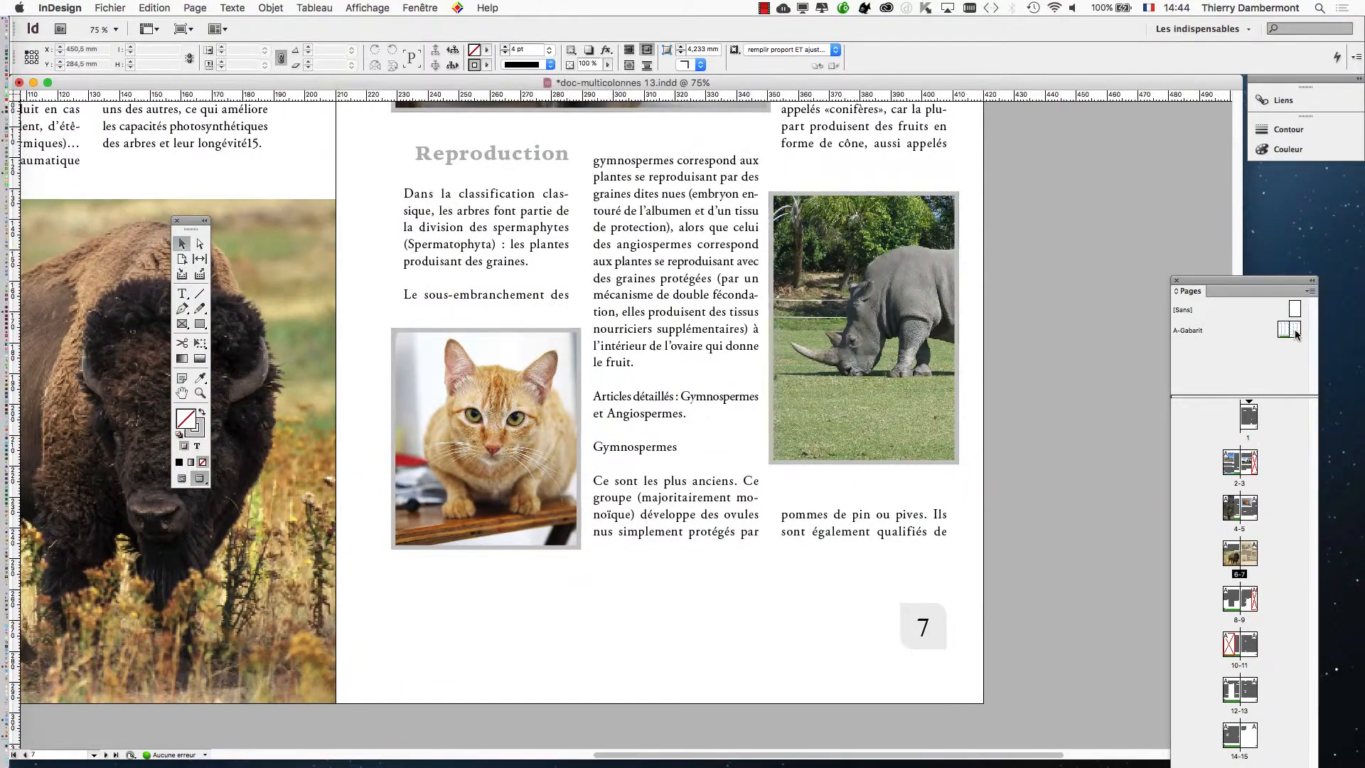
Return to the right page of the A-Gabarit master in normal view and bring the tools closer to the number frame.
double_click(1295, 330)
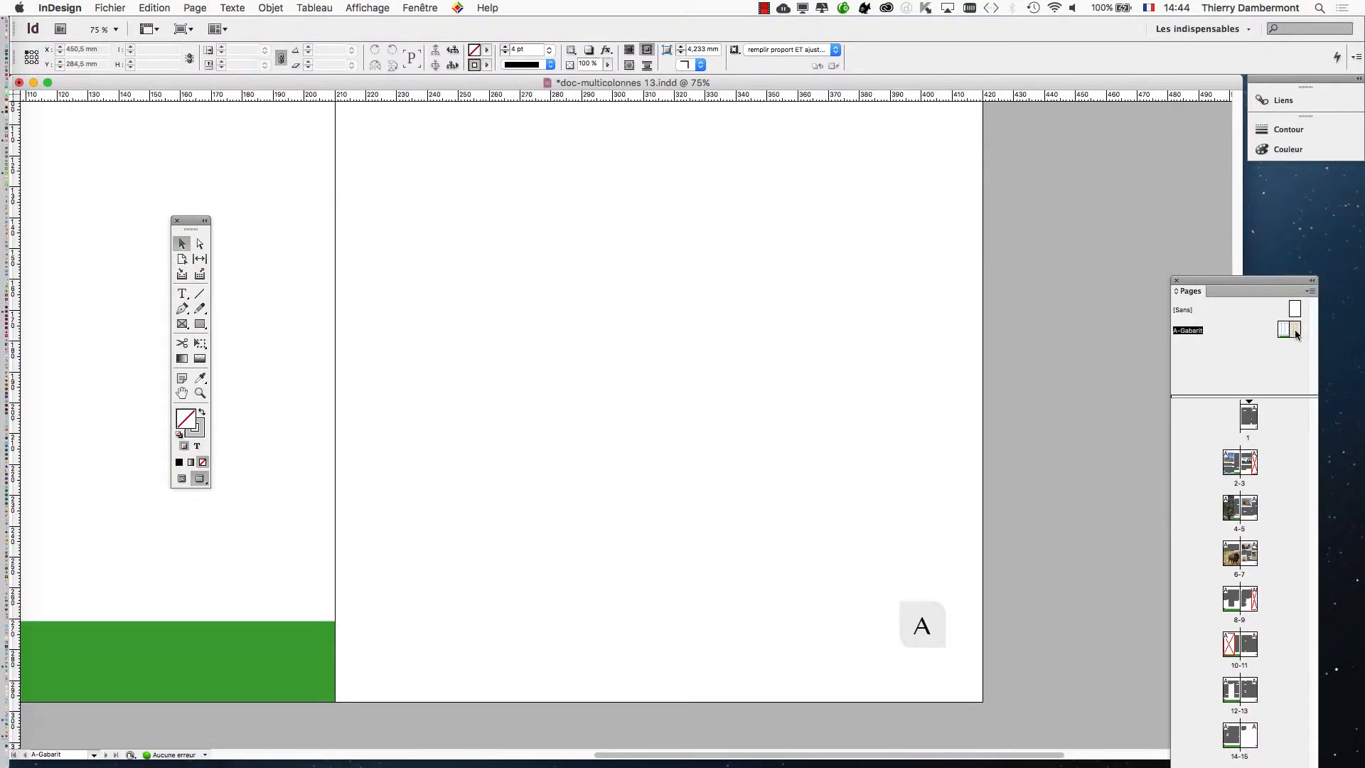
key(super+equal)
key(super+equal)
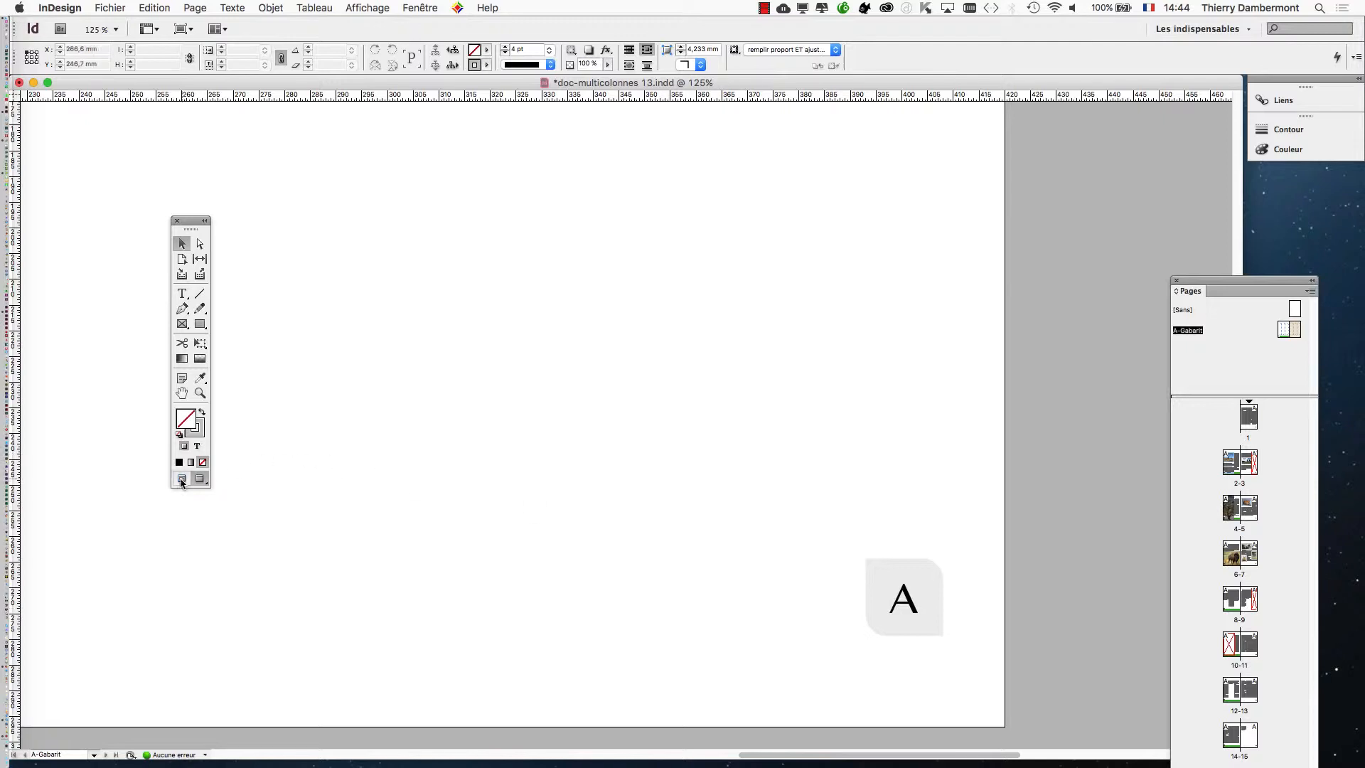
click(182, 481)
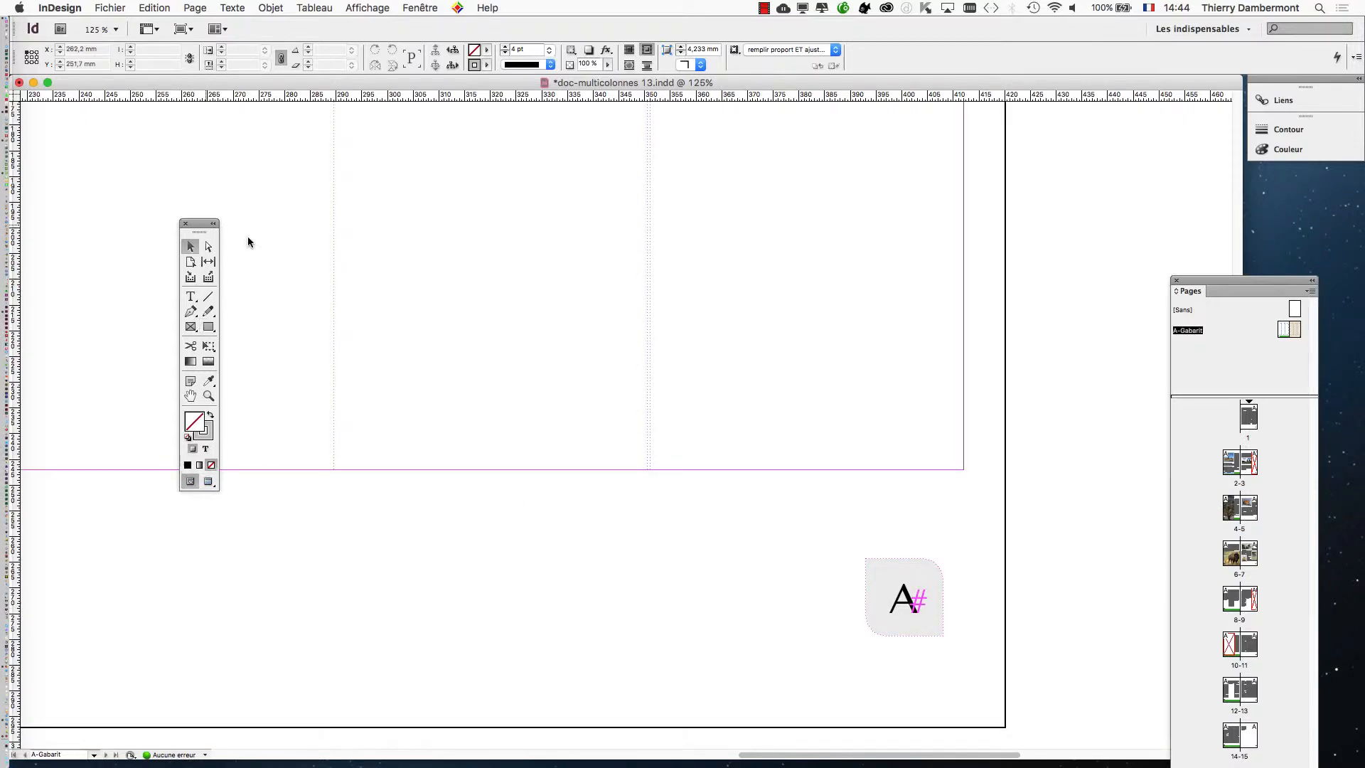
drag(199, 224, 575, 340)
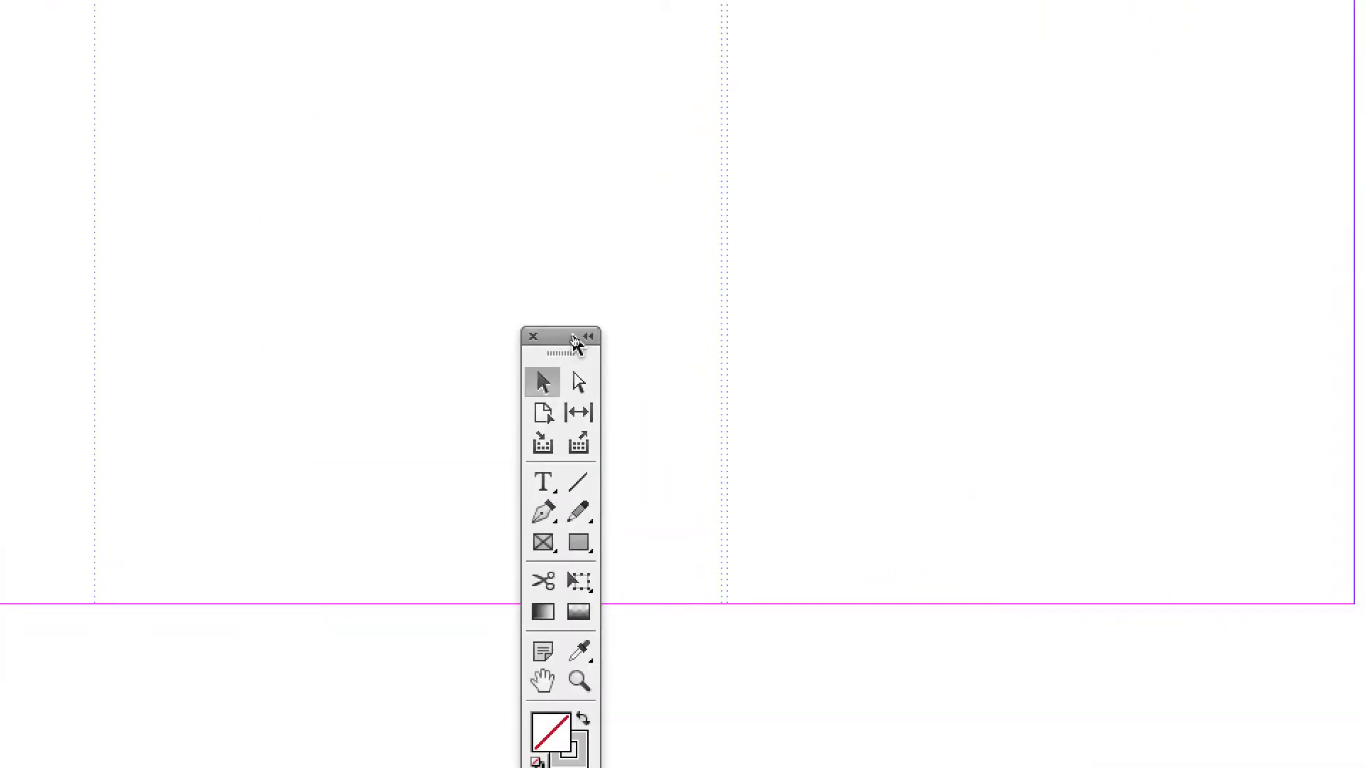
Draw a rectangle about 10.2 × 11.2 mm beside the right page's number frame and remove its stroke.
click(576, 440)
drag(644, 435, 750, 549)
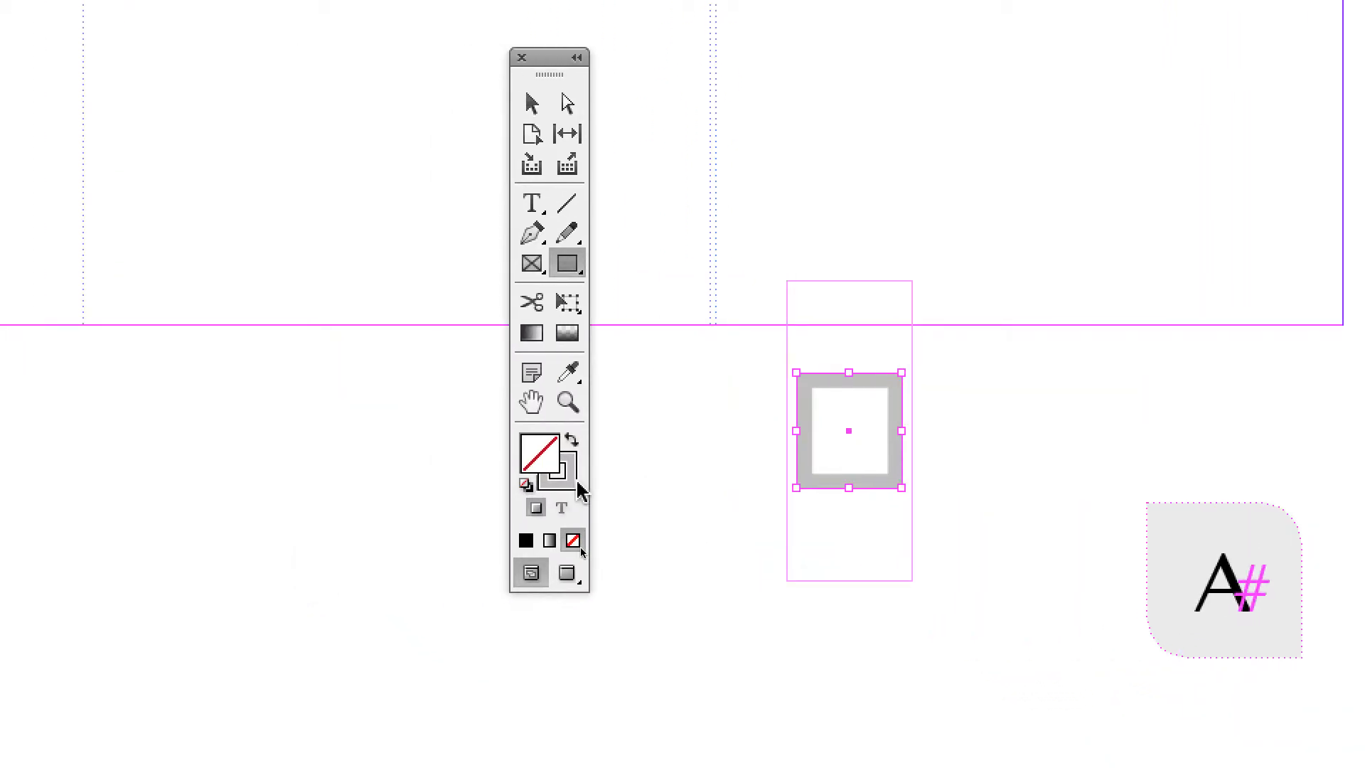
click(577, 487)
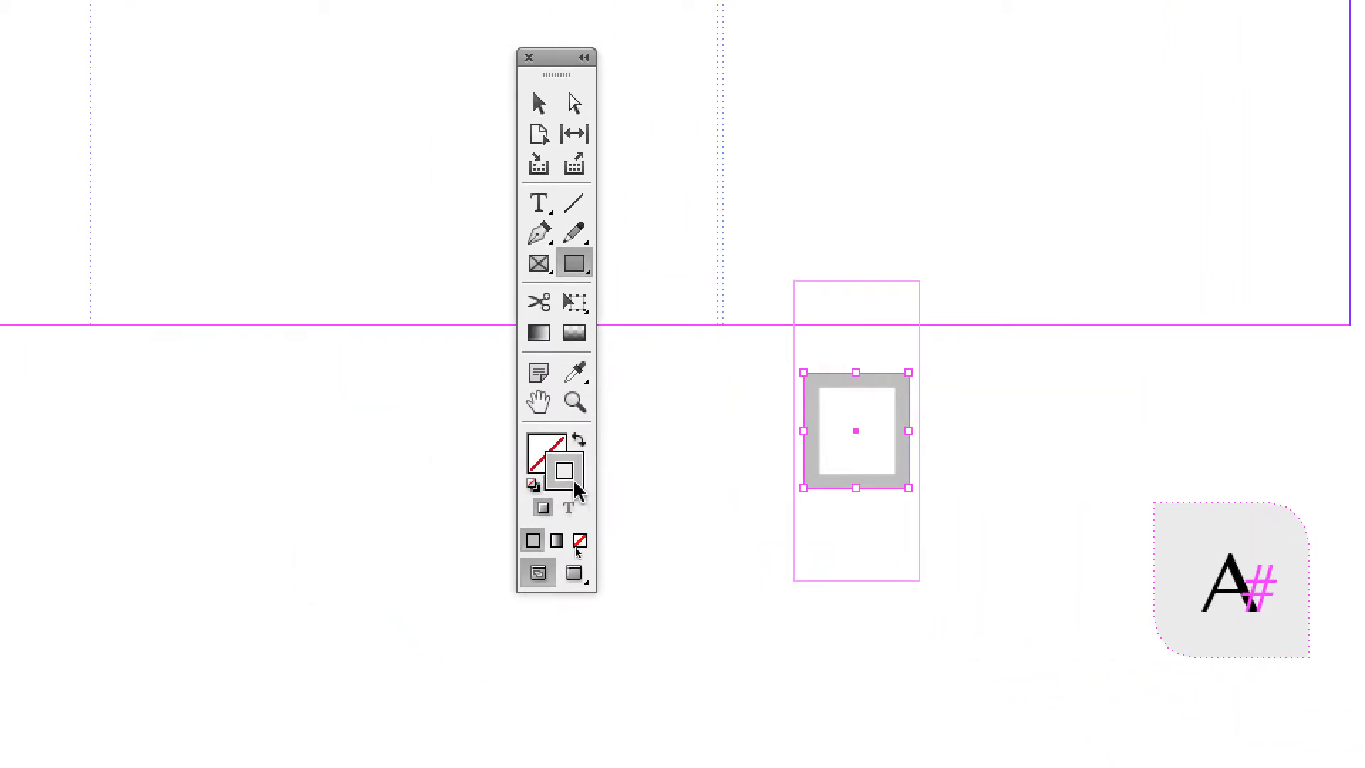
click(572, 541)
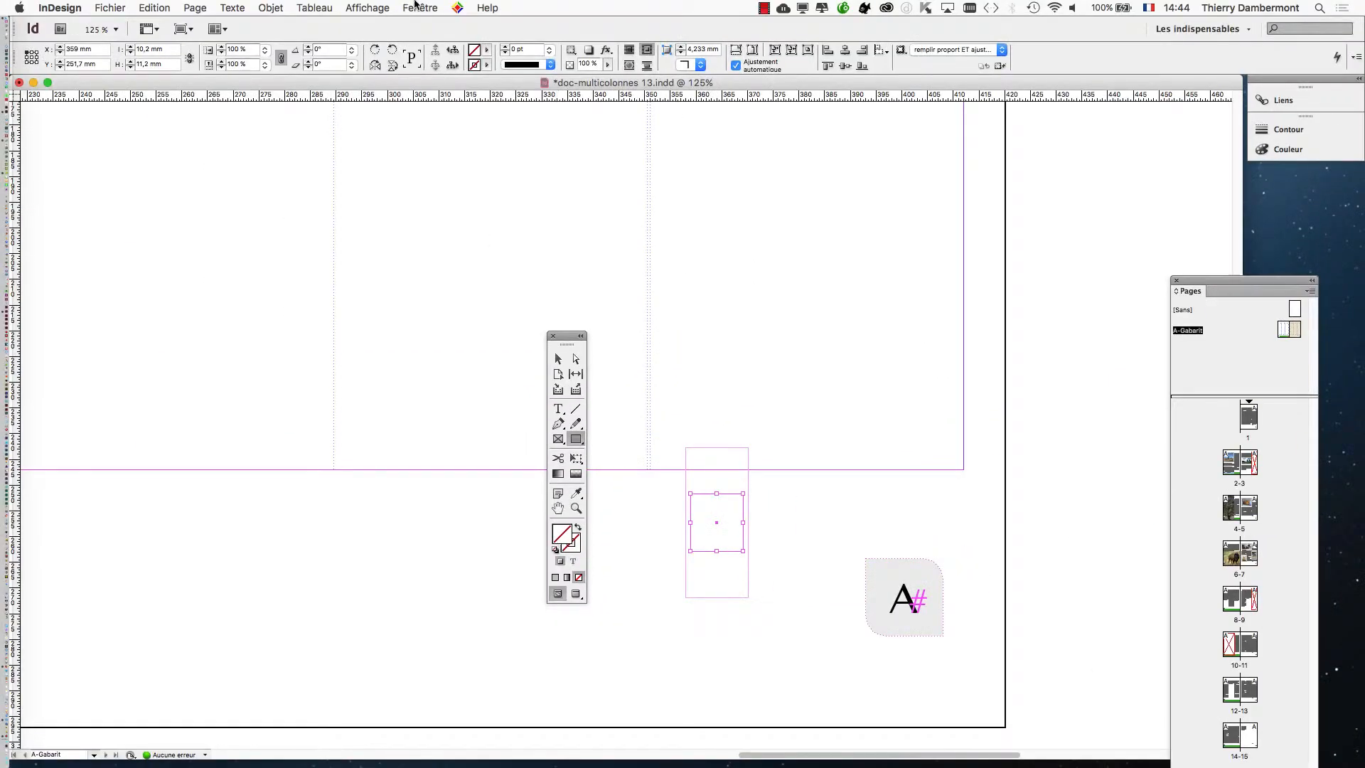
Turn off the text wrap on the new rectangle and close the text wrap settings.
click(416, 6)
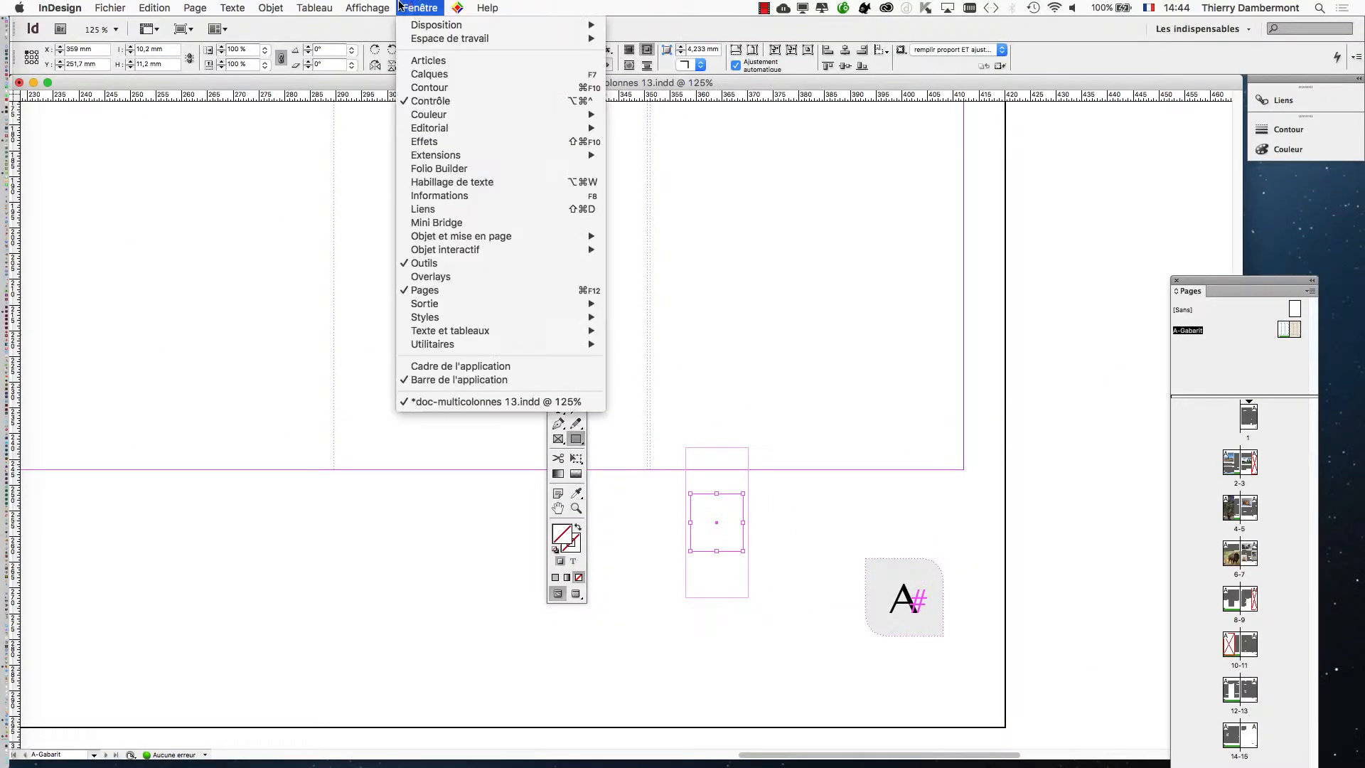
click(467, 183)
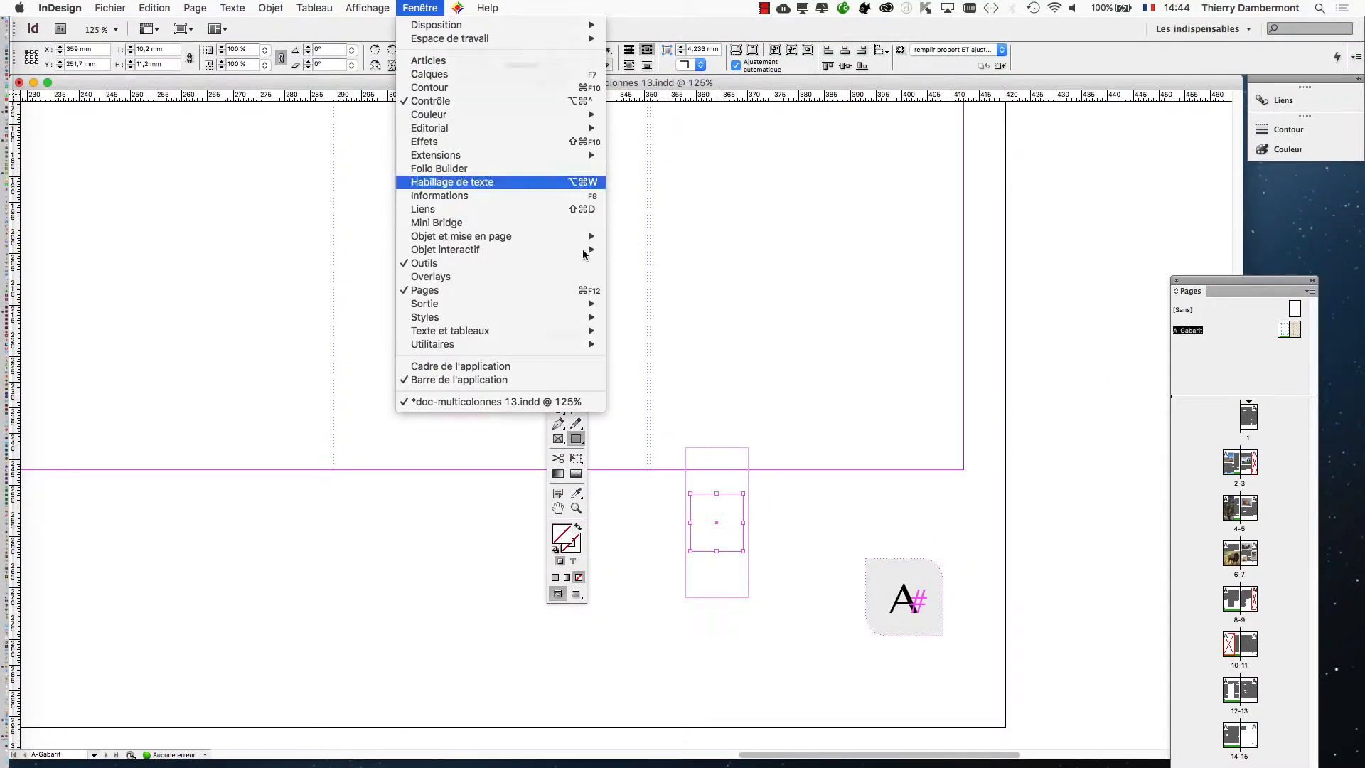
drag(826, 460, 962, 202)
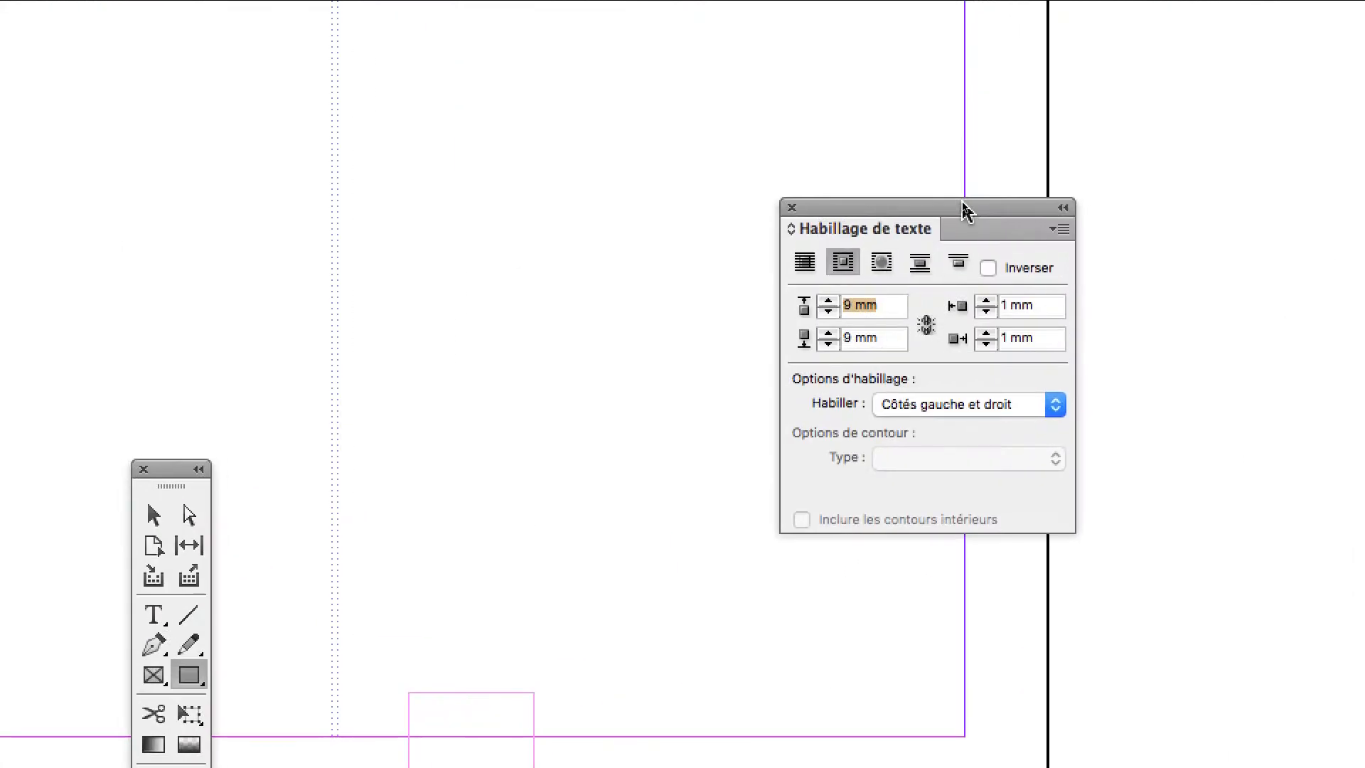
click(804, 262)
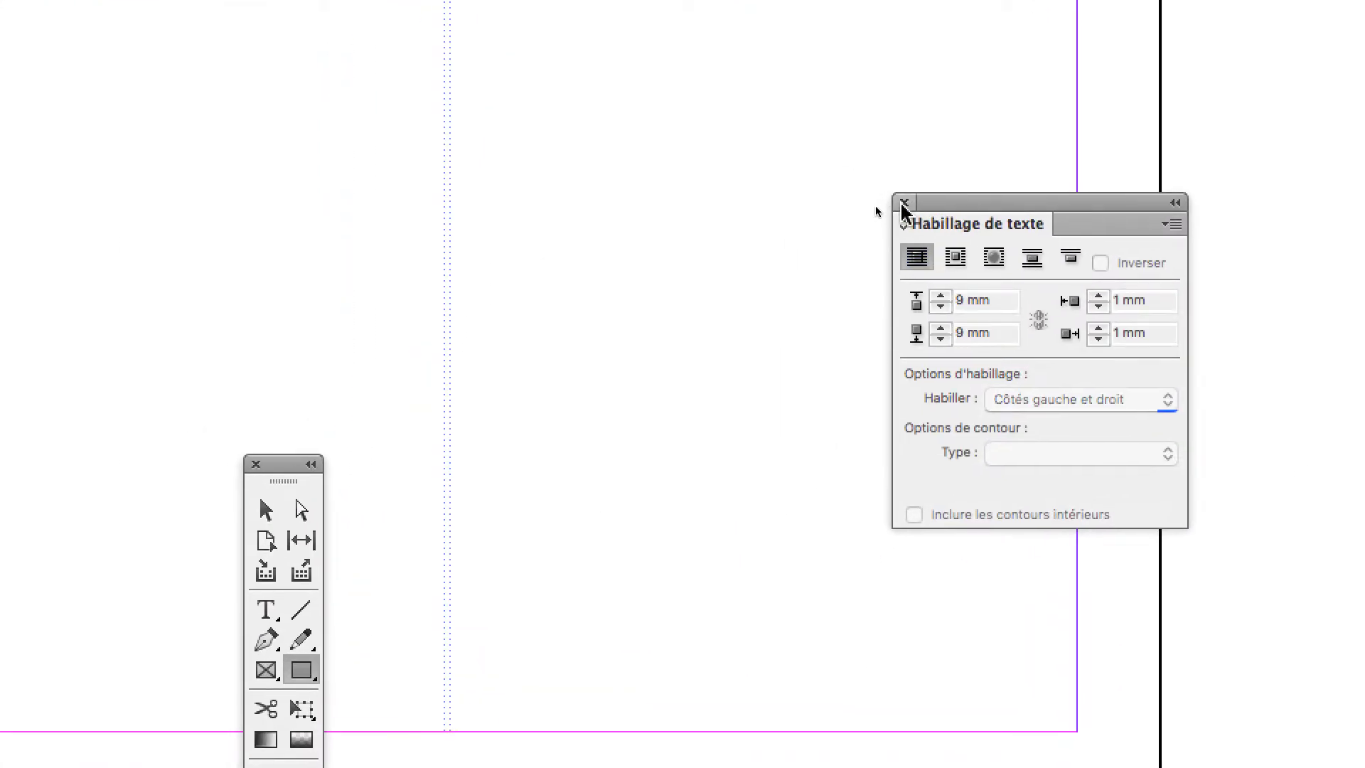
click(866, 187)
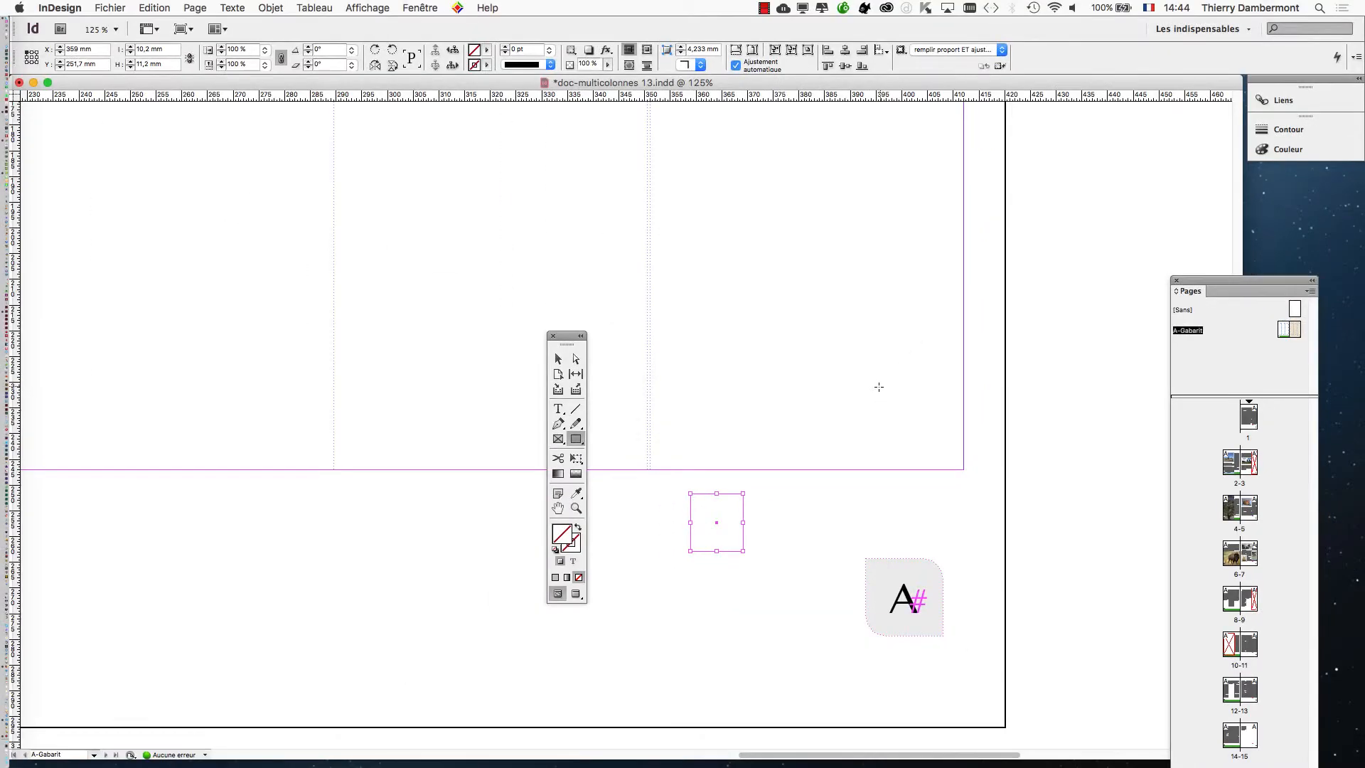
Fill the rectangle with the yellow swatch C=0 M=0 J=100 N=0.
click(420, 8)
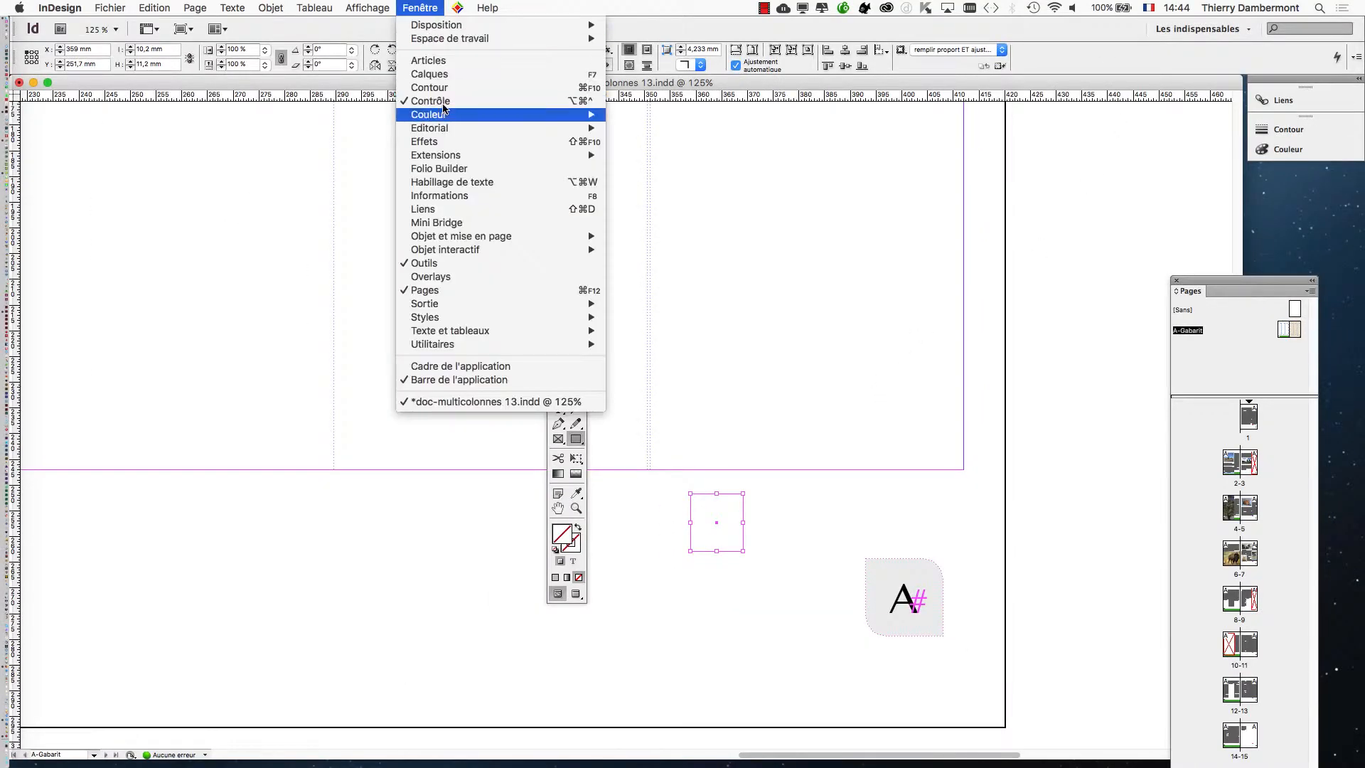
mouse_move(567, 116)
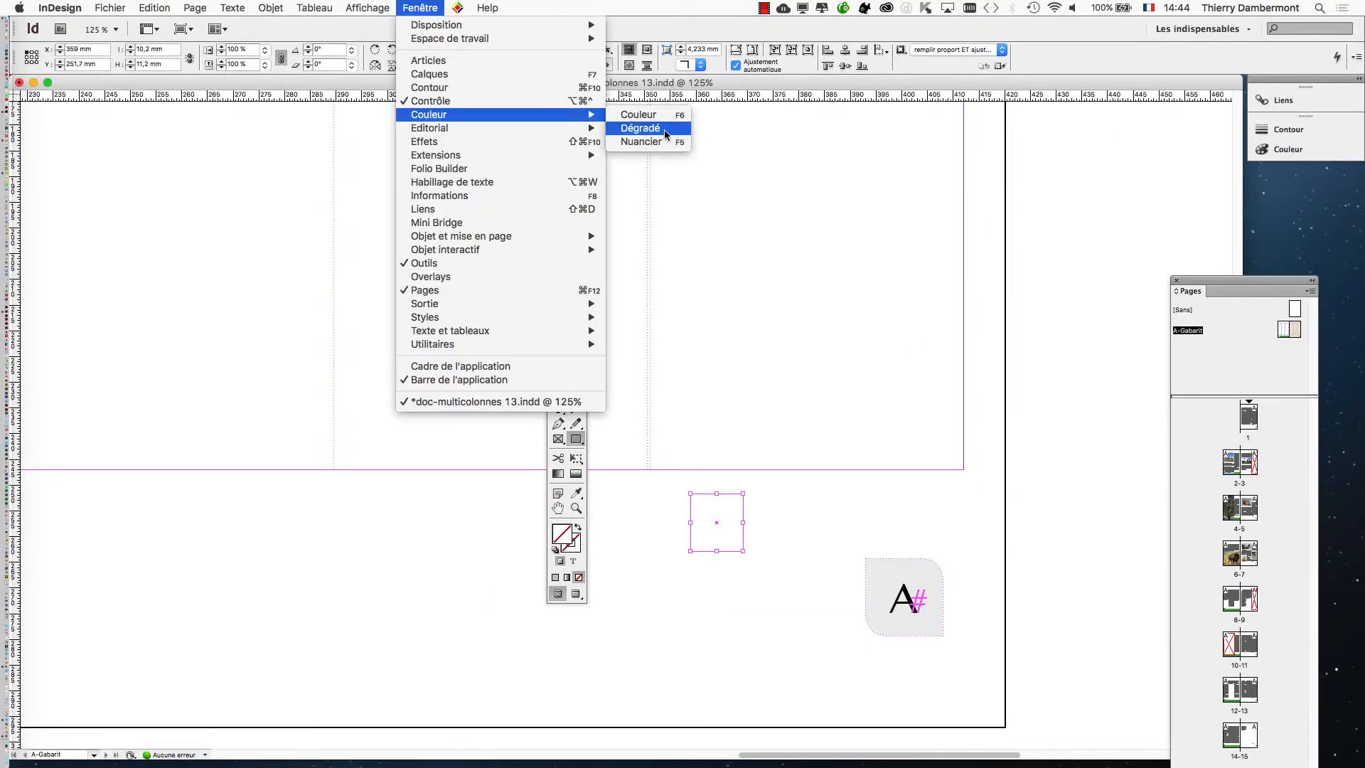
click(669, 142)
click(888, 346)
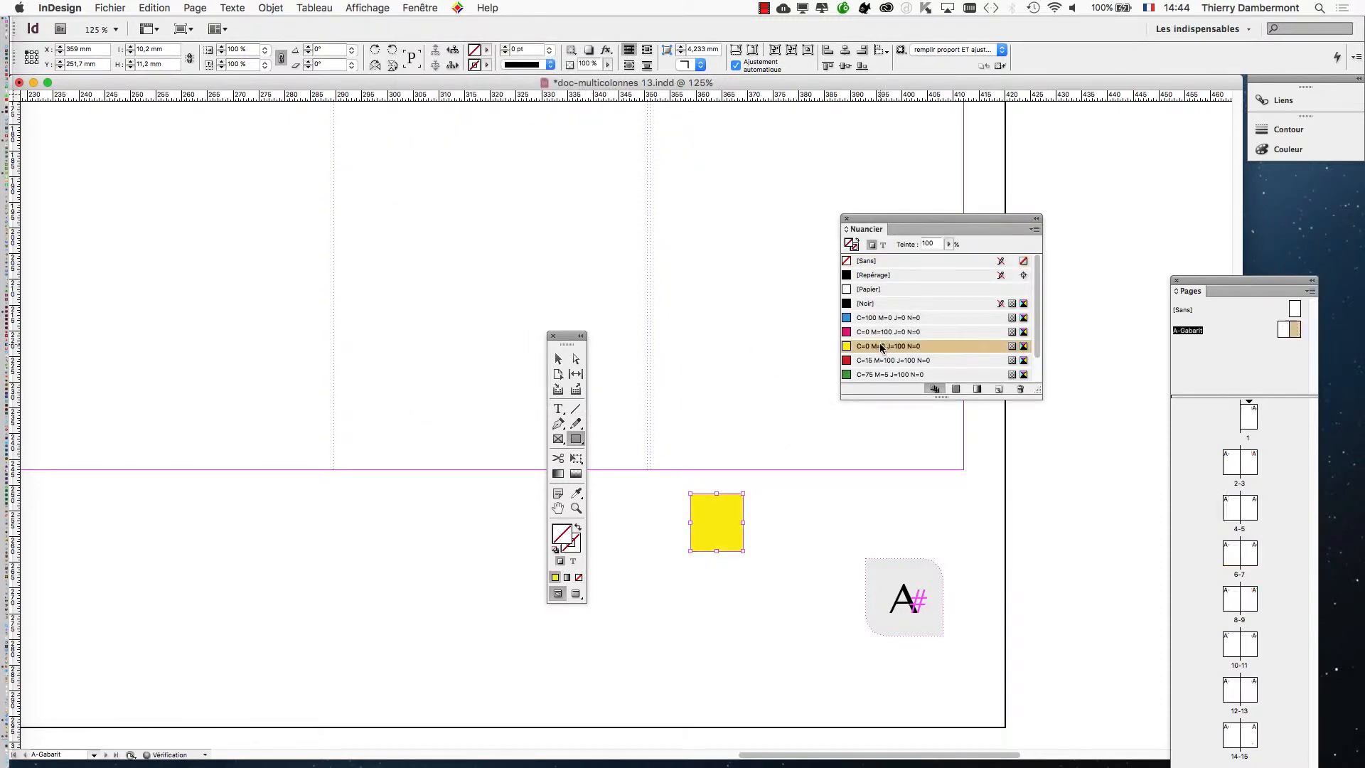
Move the yellow rectangle between the number frame and the page's outer edge, and size it about 12 mm wide to span that gap.
click(558, 361)
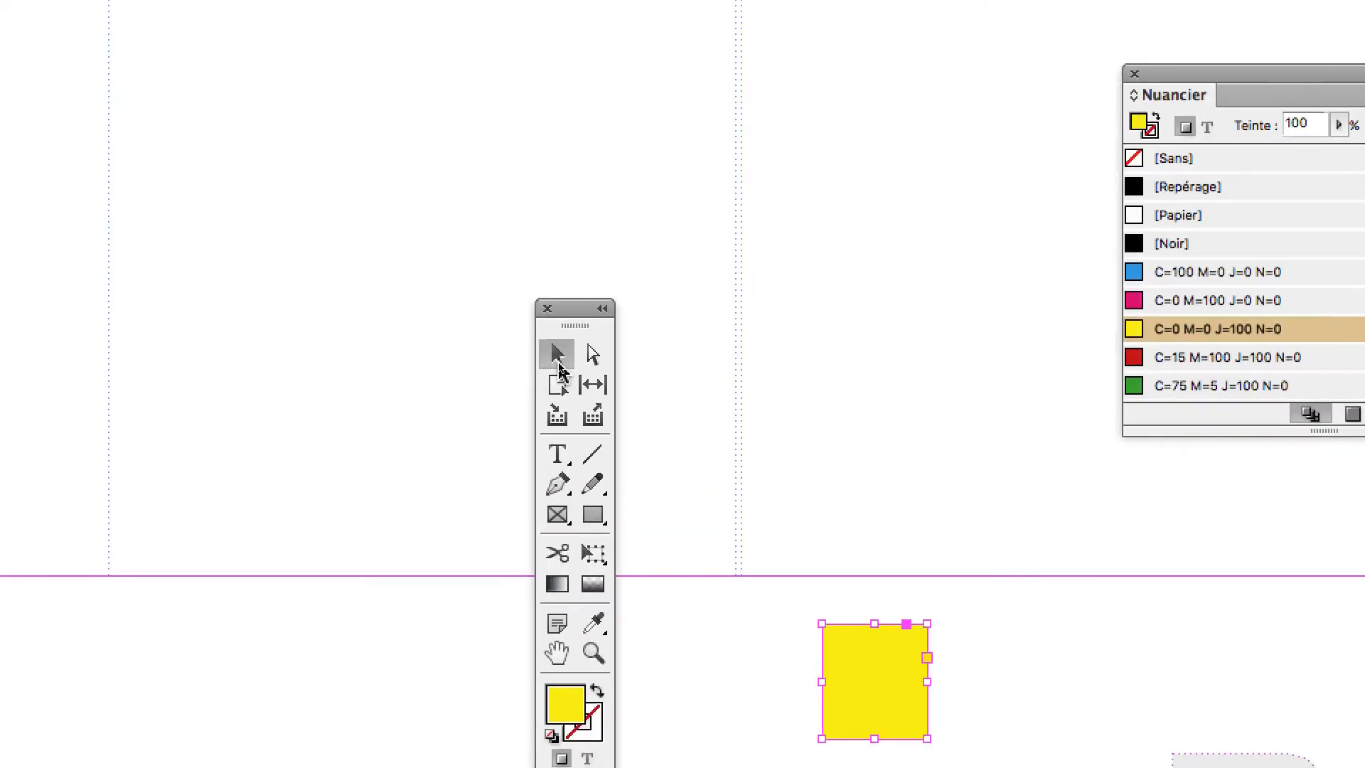
drag(714, 515, 717, 516)
drag(597, 465, 1151, 623)
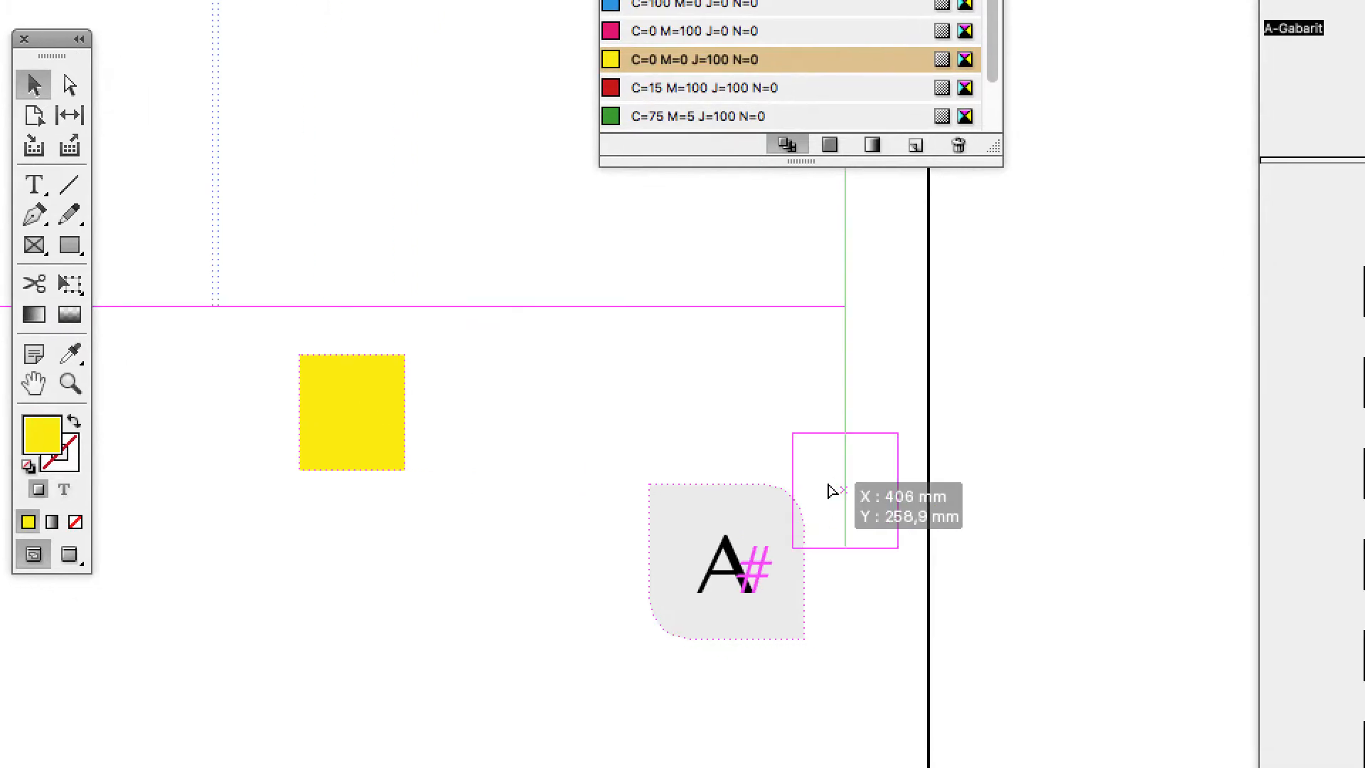
drag(858, 526, 877, 526)
scroll(877, 526, down, 5)
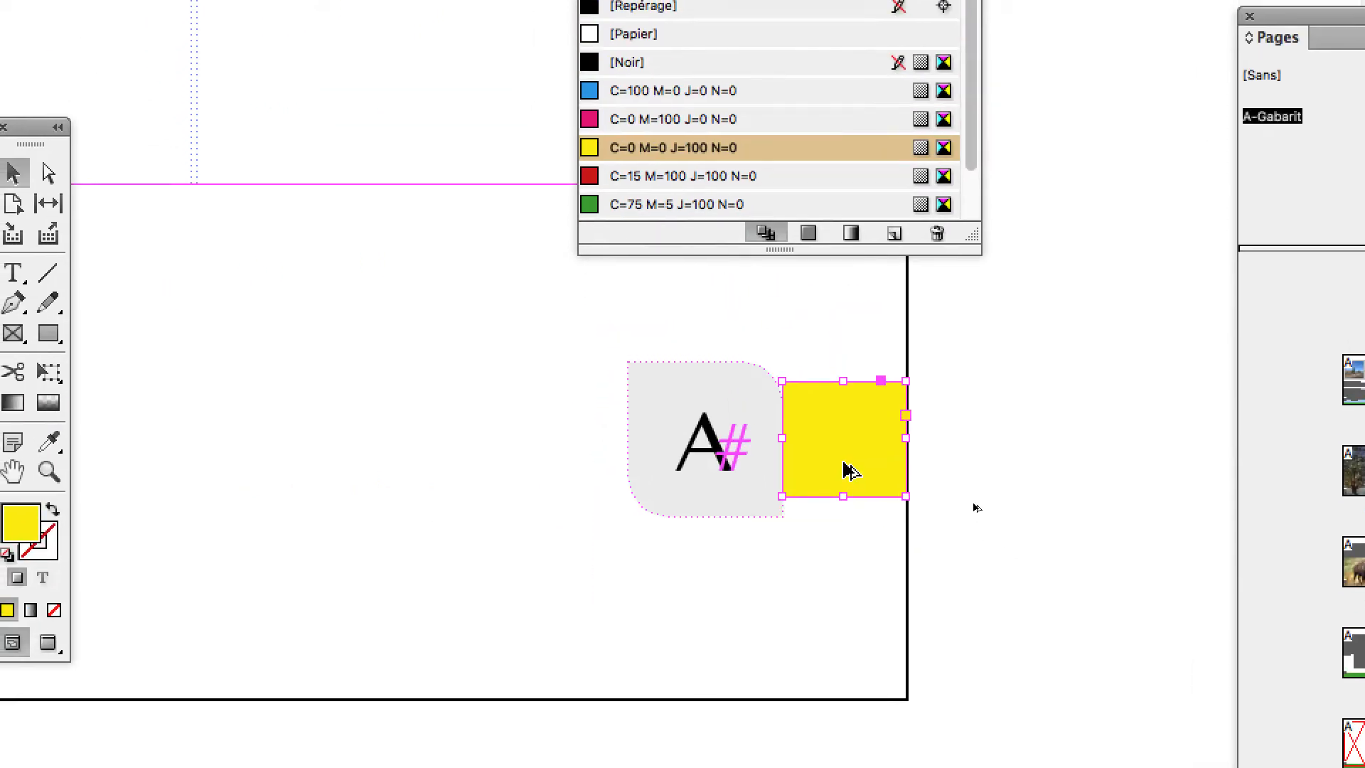
Duplicate the yellow rectangle onto the page's bottom edge below the number frame and stretch the copy up to the frame.
drag(851, 472, 693, 674)
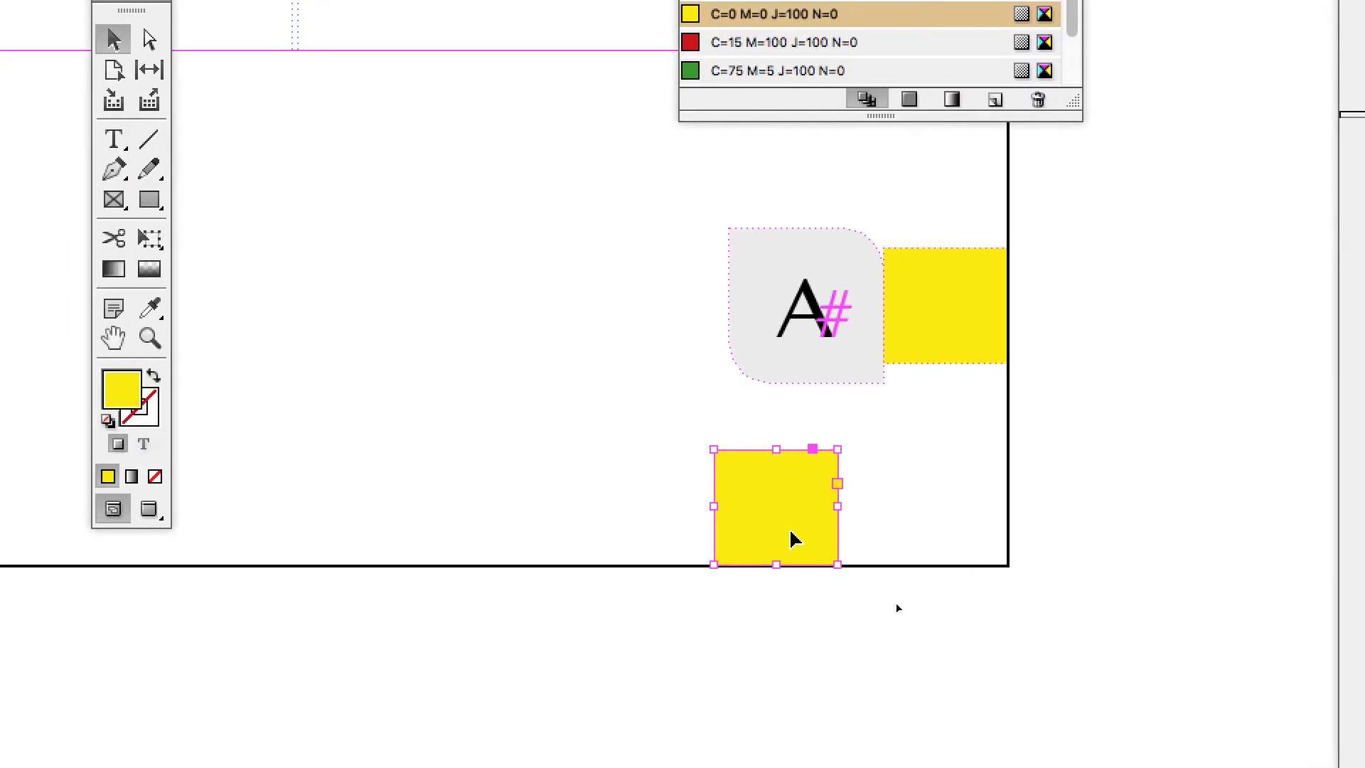
mouse_move(795, 540)
mouse_down()
mouse_move(807, 506)
mouse_move(822, 539)
mouse_move(803, 538)
mouse_up()
drag(789, 451, 788, 395)
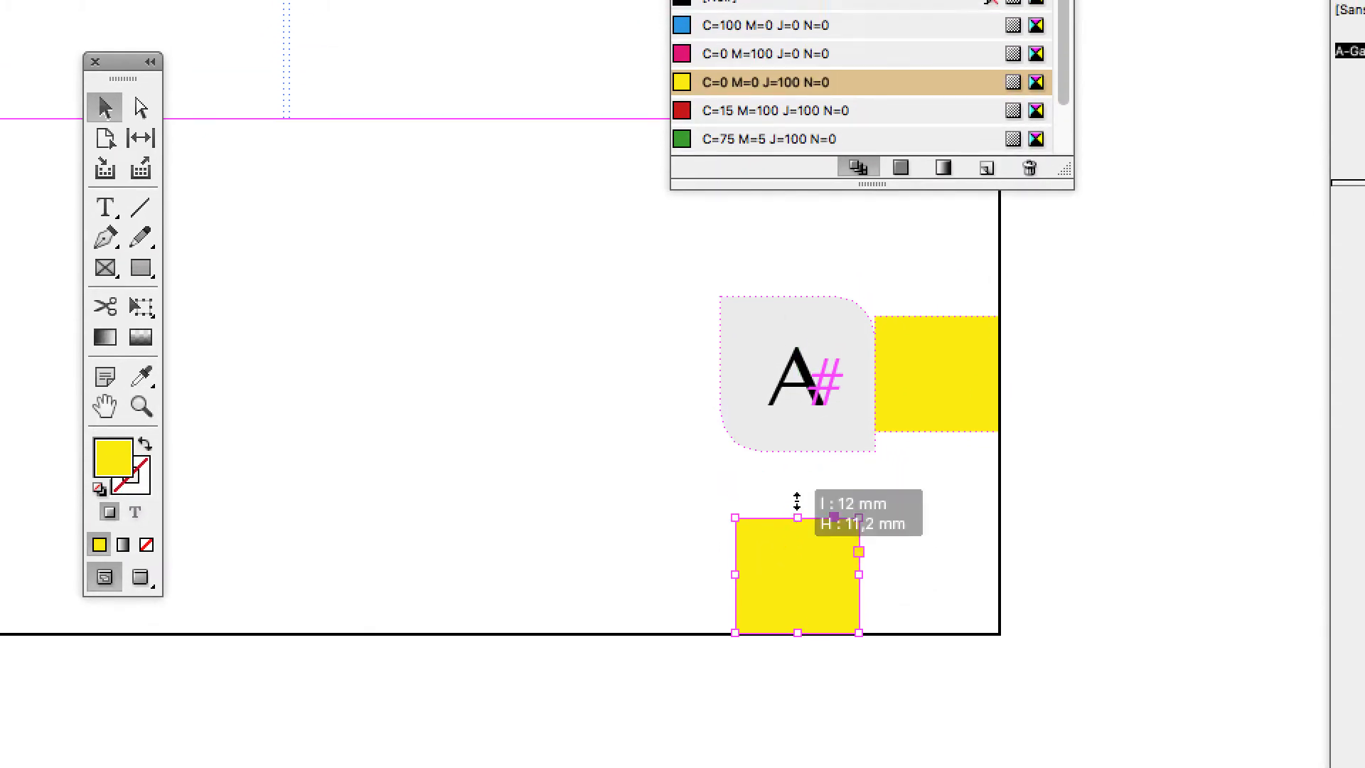
drag(796, 483, 799, 479)
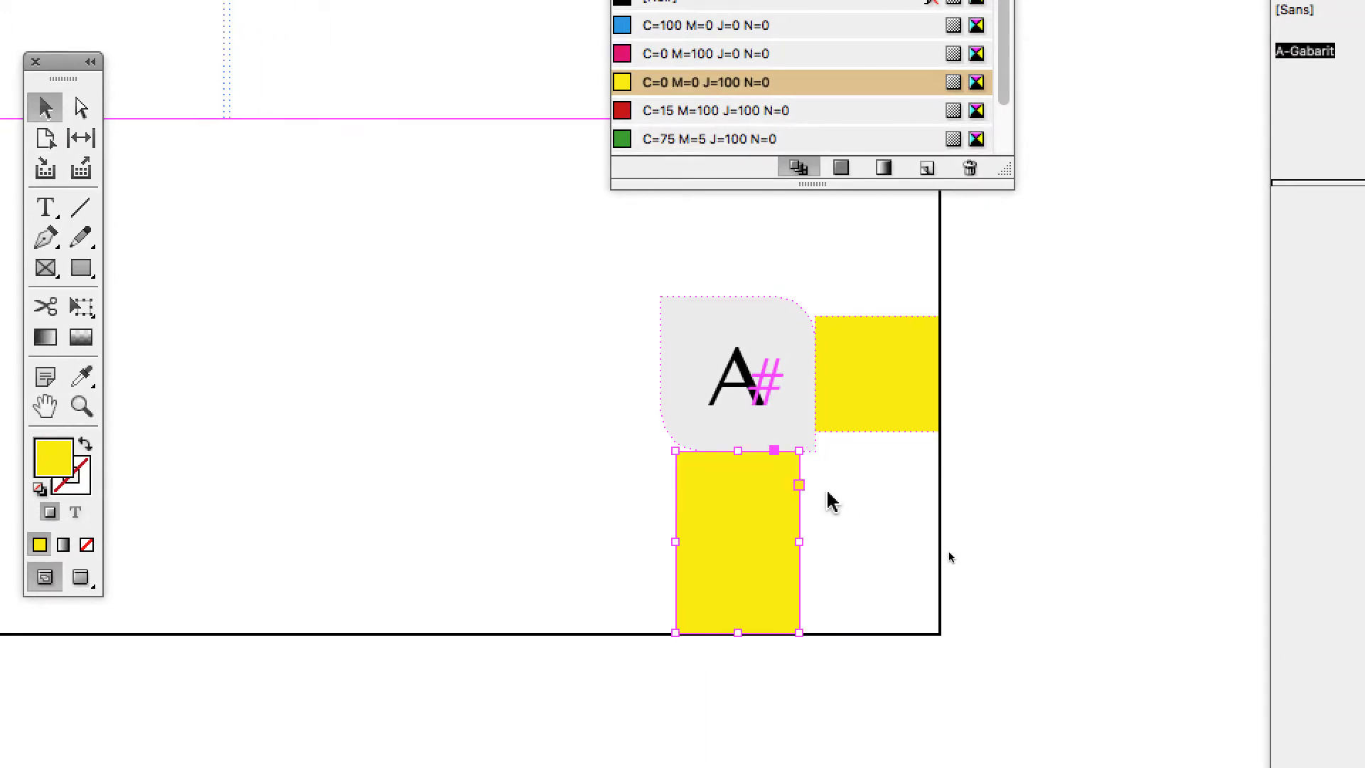
Copy both yellow spacing rectangles and paste them onto the left master page near its number frame.
key(super+shift+a)
click(808, 506)
click(905, 391)
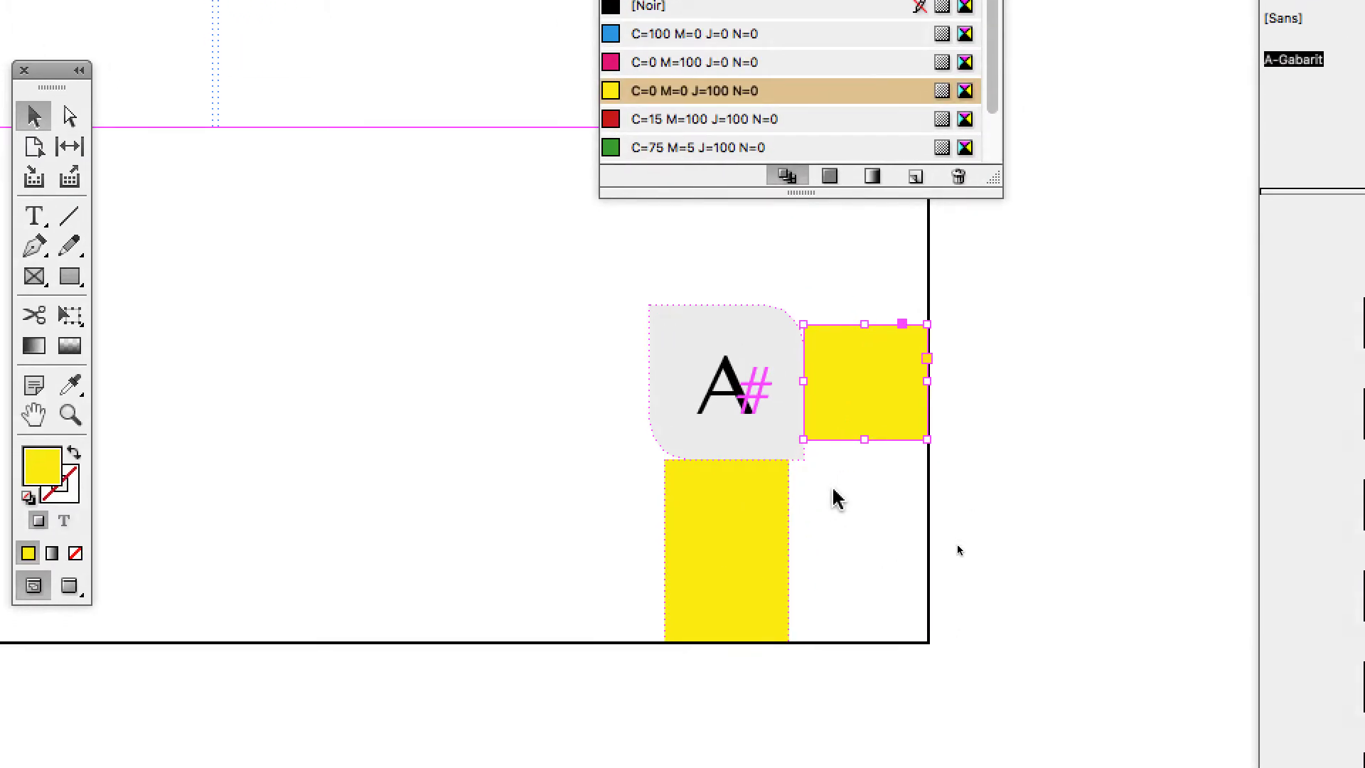
click(760, 541)
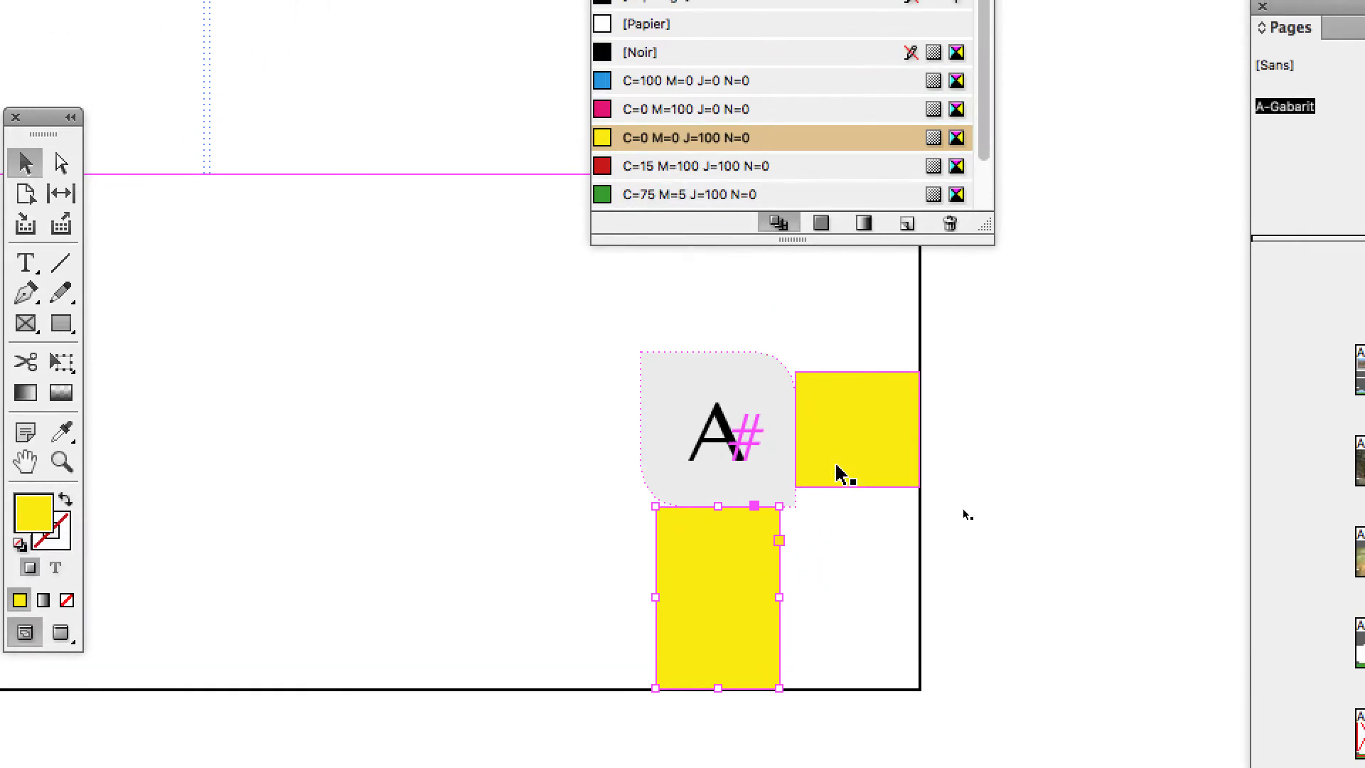
shift+click(841, 472)
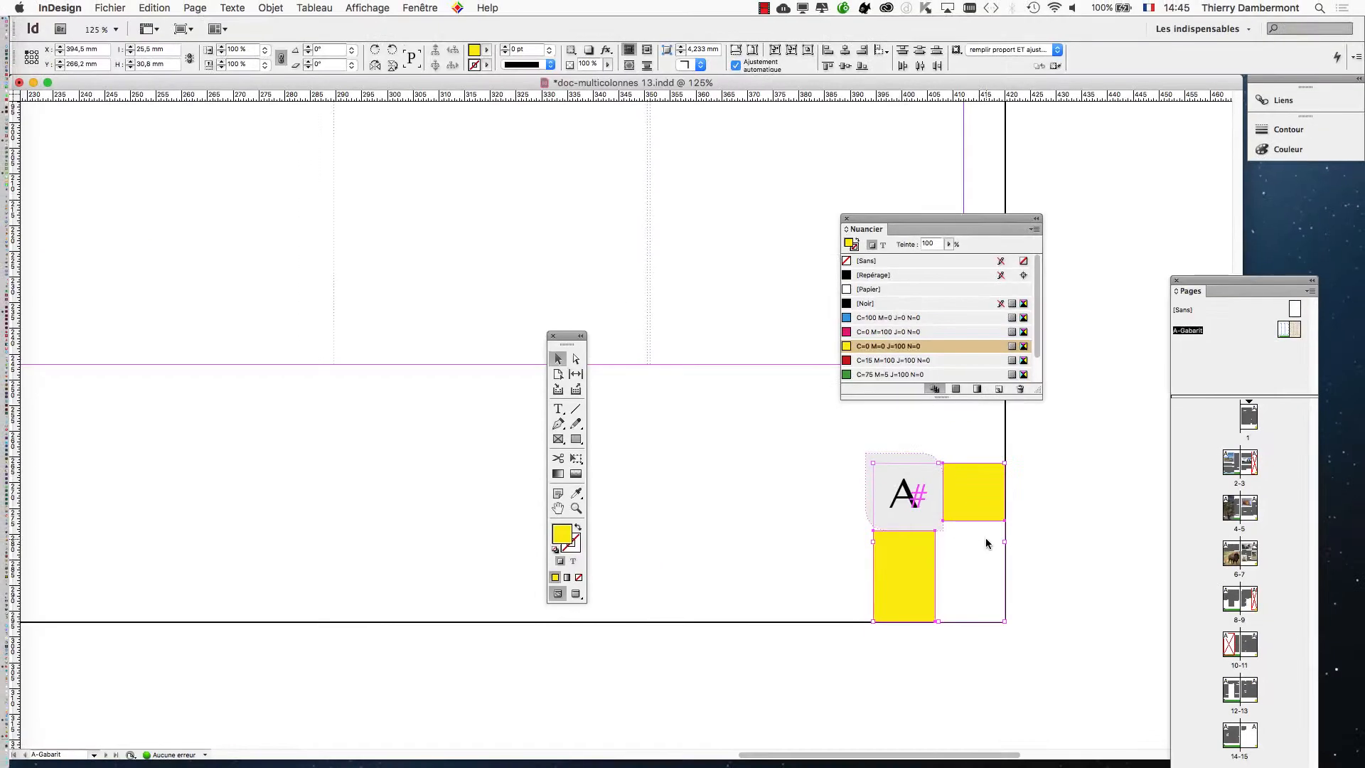
key(super+minus)
key(super+minus)
drag(294, 537, 1109, 565)
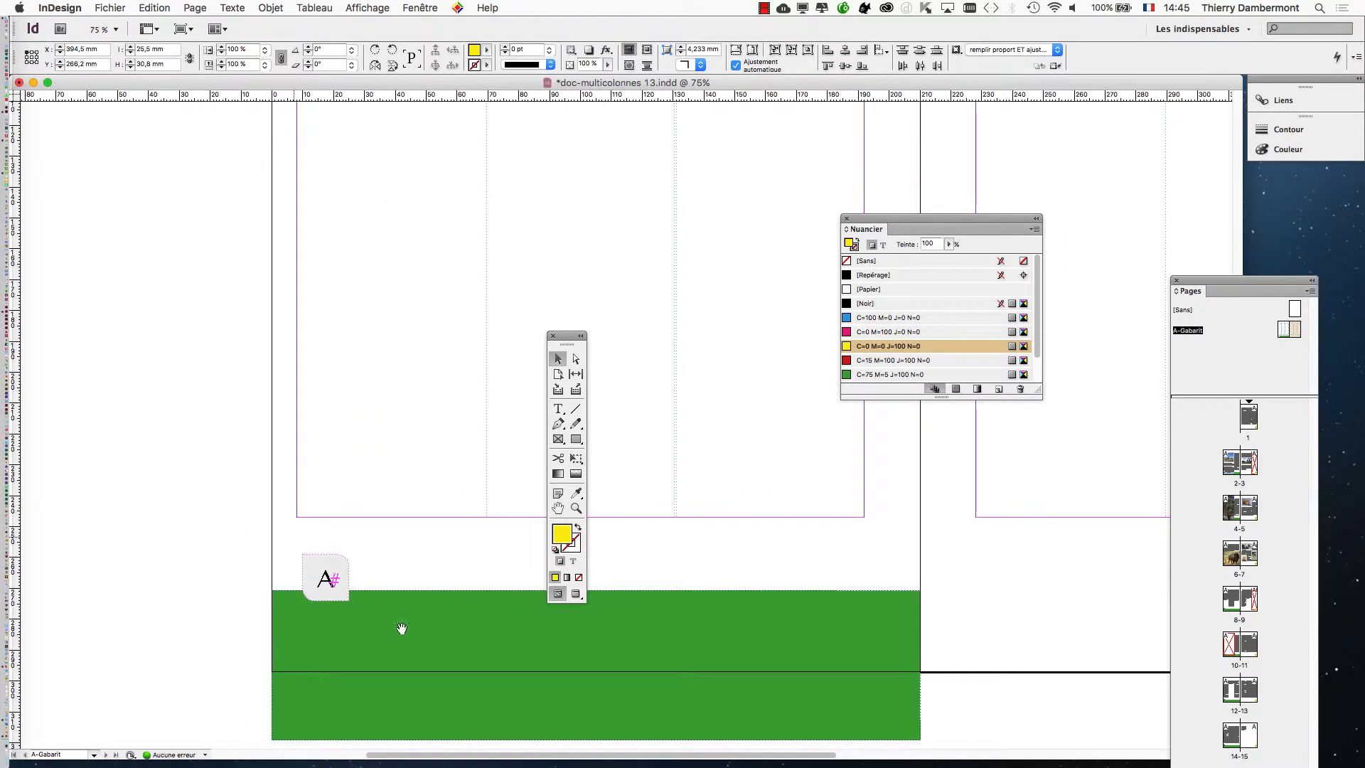
drag(313, 641, 369, 631)
scroll(357, 638, up, 4)
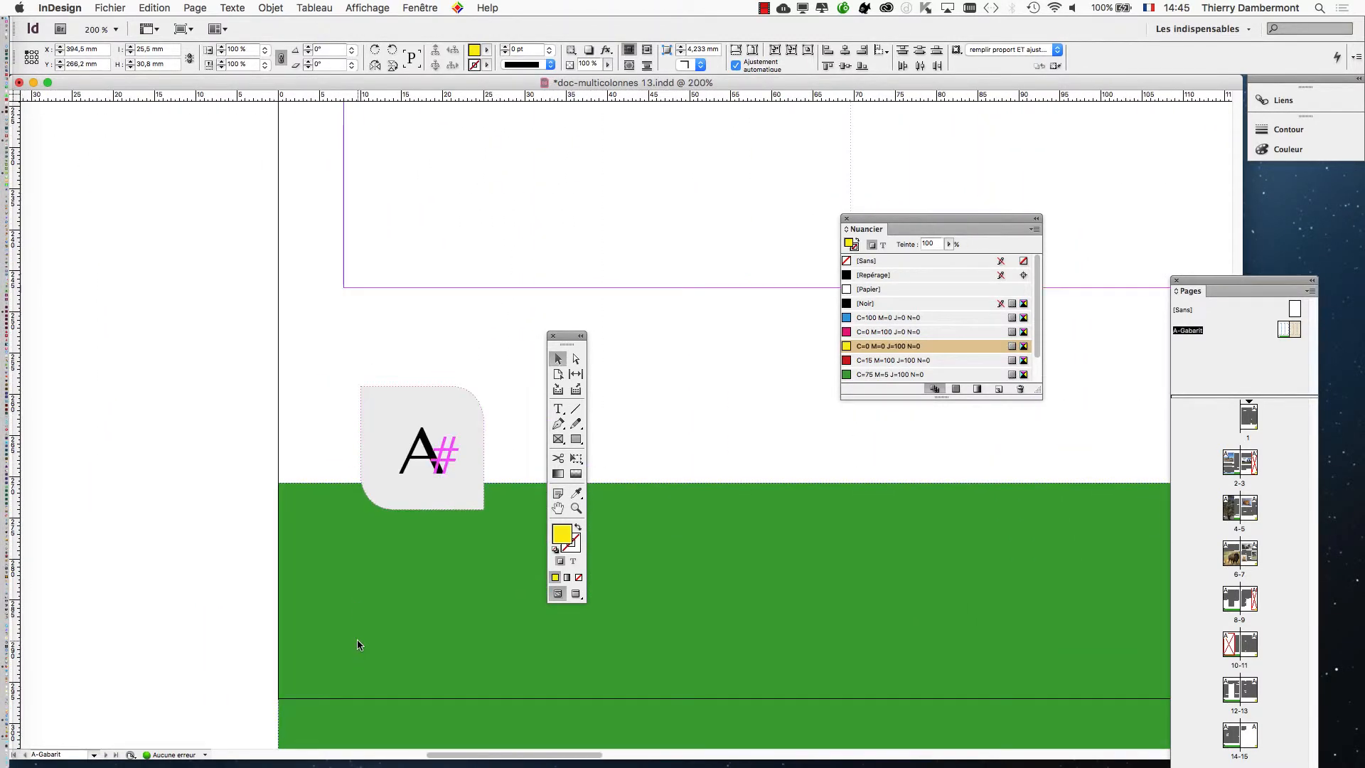
key(super+v)
click(254, 336)
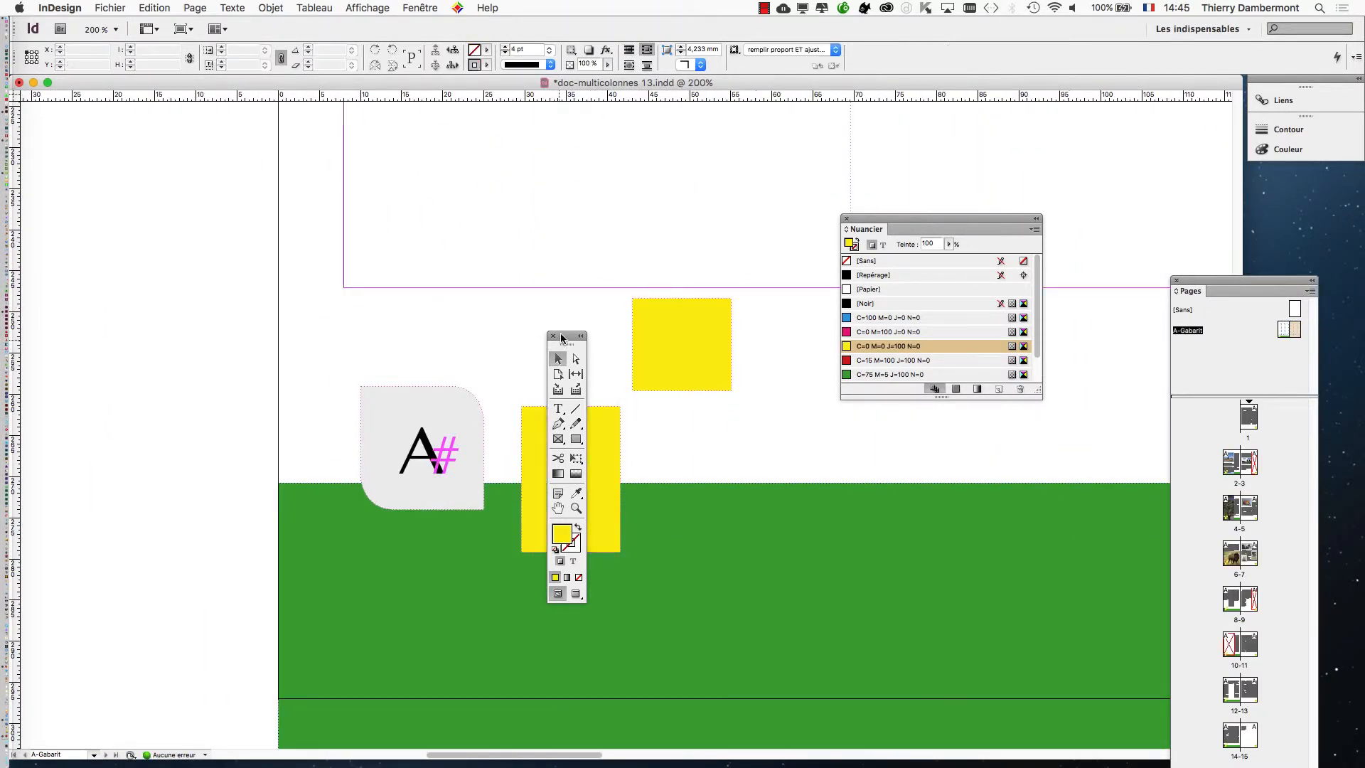
Place the tall yellow rectangle on the left master page's bottom edge and the wide one against its outer edge.
drag(566, 336, 230, 291)
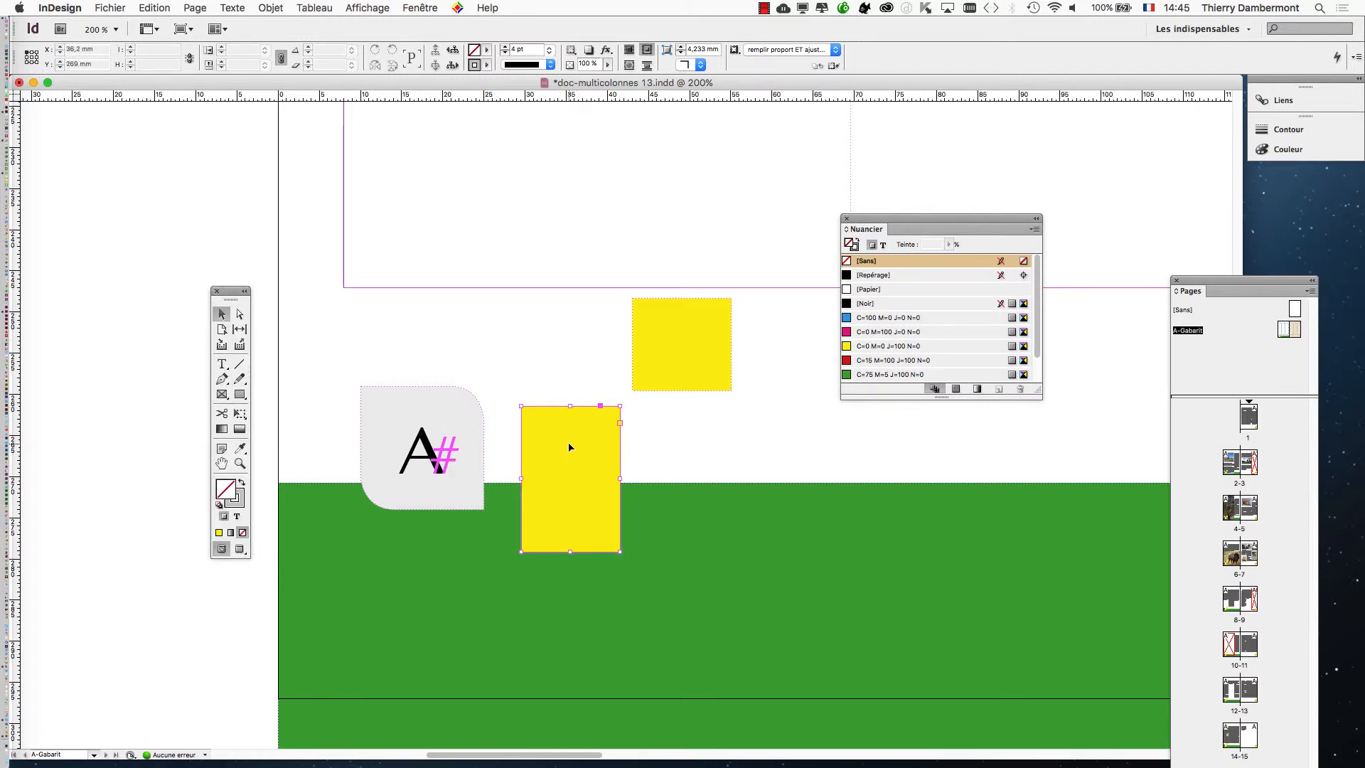
drag(568, 447, 393, 594)
drag(684, 367, 342, 491)
Move the left page's number frame against the yellow spacing rectangles, 12 mm from the outer edge and directly above the tall one.
scroll(402, 528, up, 2)
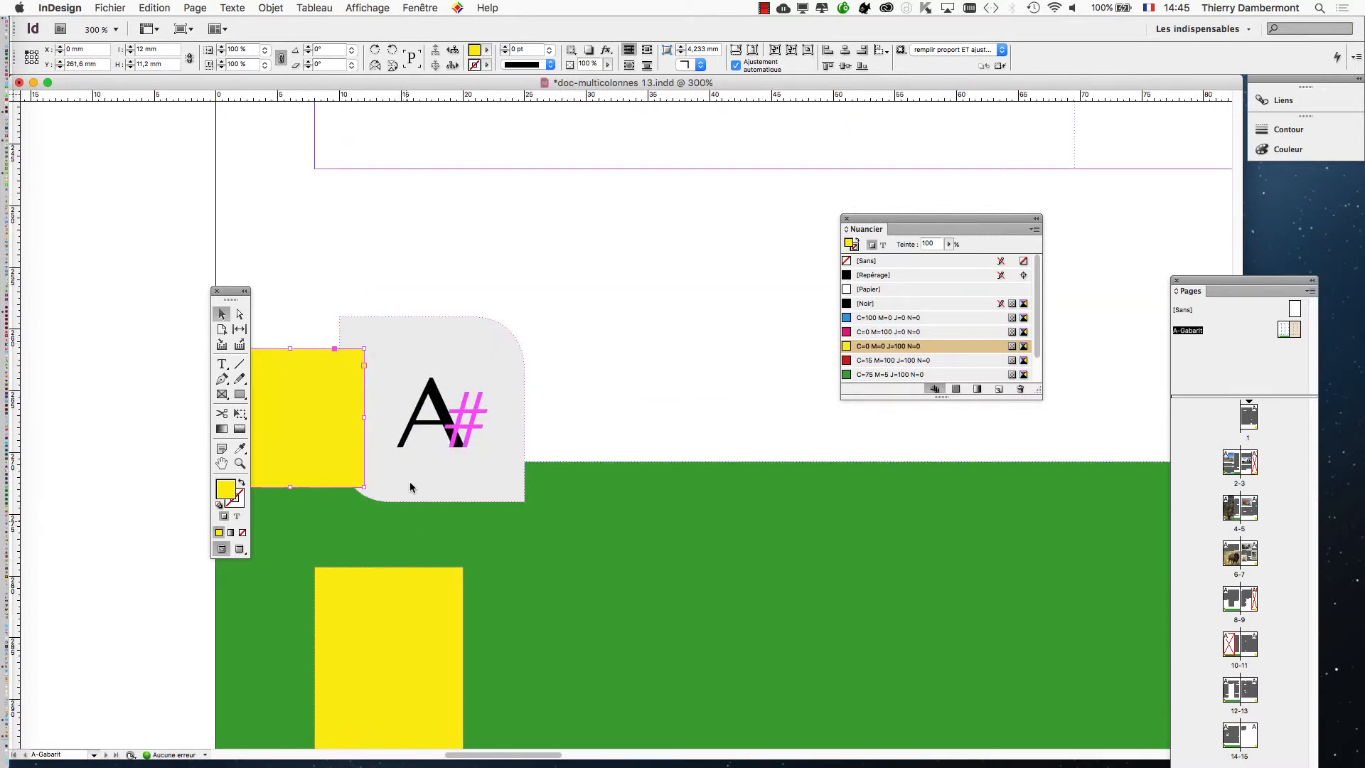
scroll(594, 509, down, 3)
scroll(594, 509, left, 3)
drag(524, 357, 561, 408)
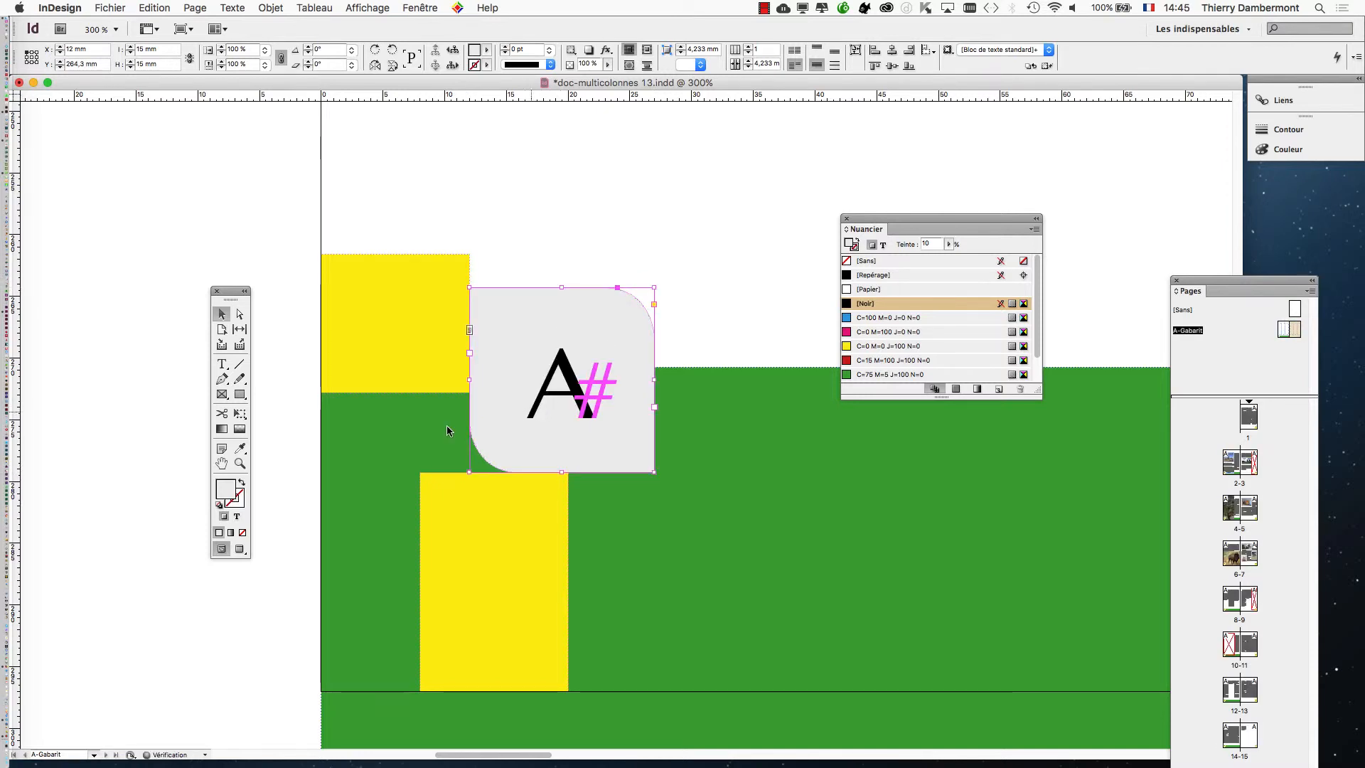
Select both yellow rectangles on the left master page and move them together onto the pasteboard outside the page.
click(354, 384)
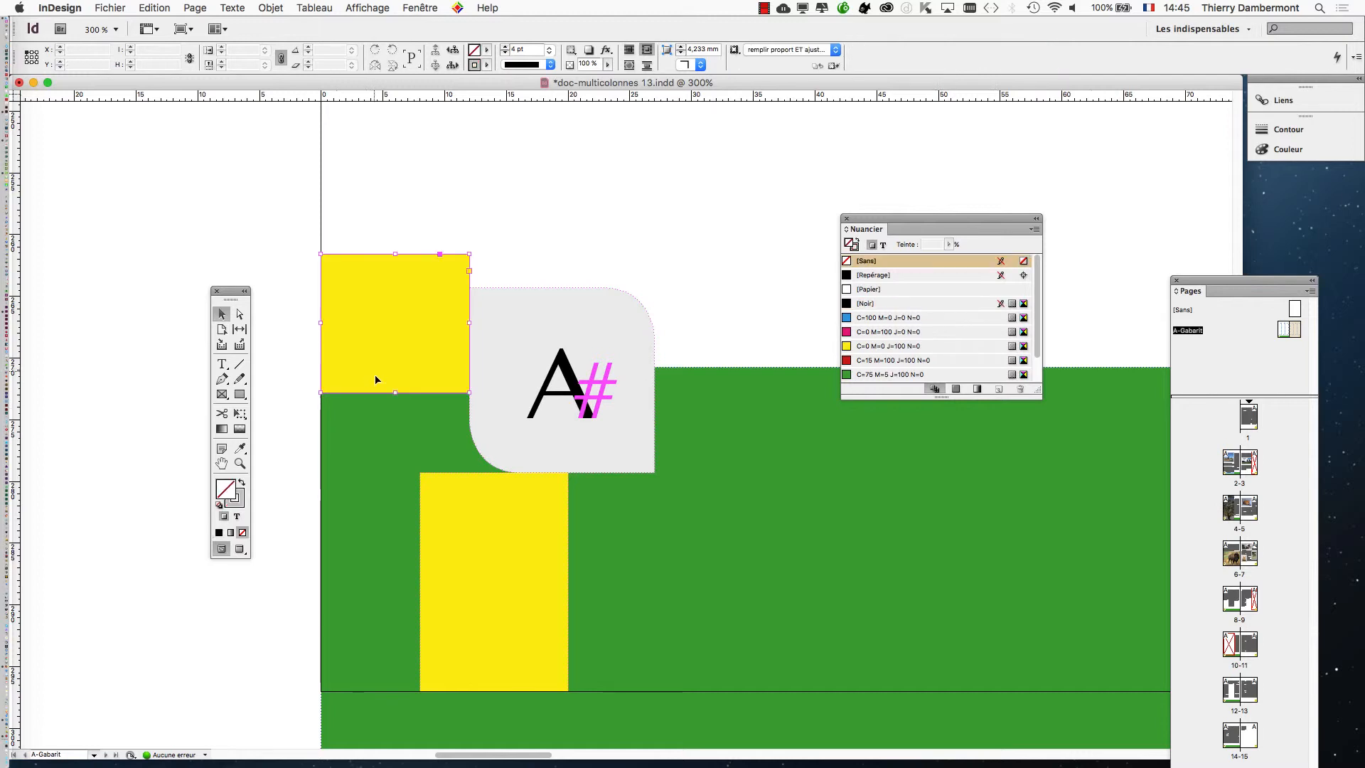
key(x)
shift+click(446, 511)
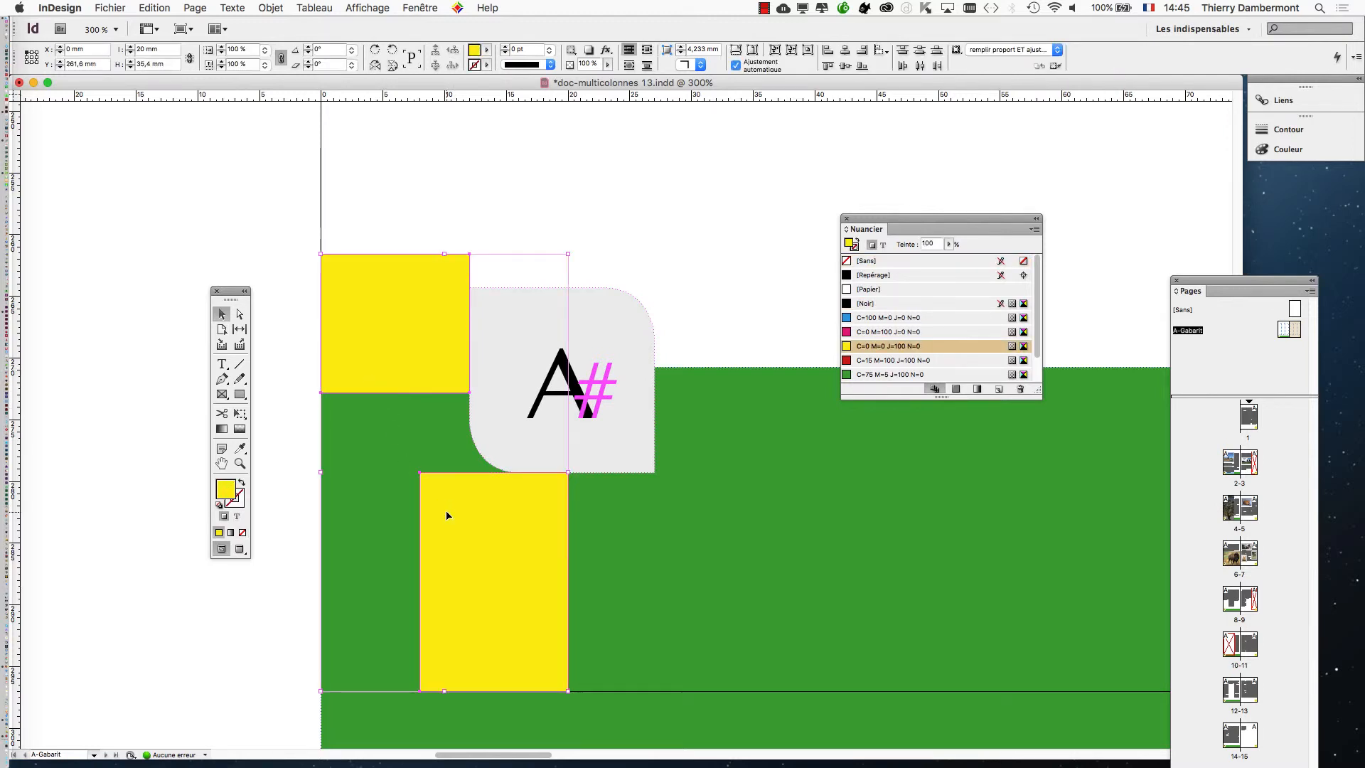
key(Delete)
key(super+z)
key(super+minus)
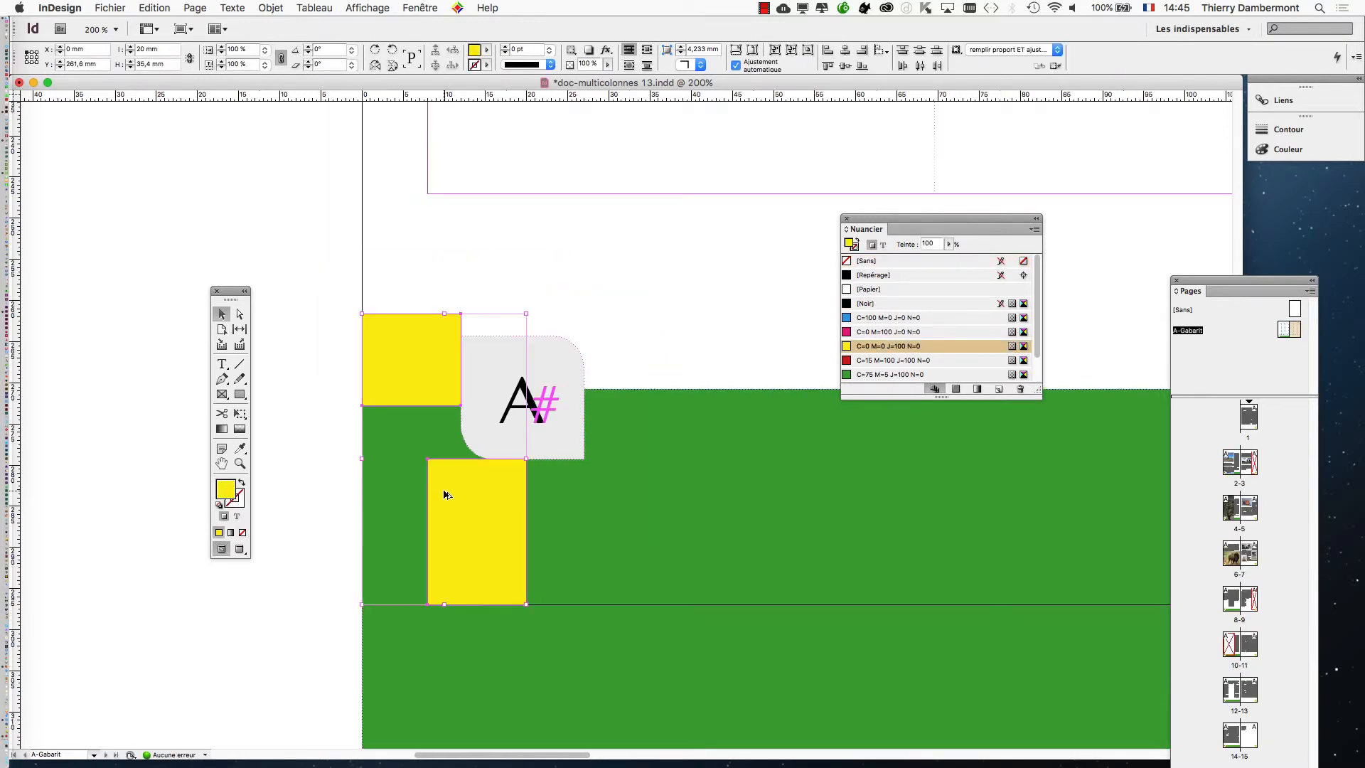
key(super+minus)
drag(430, 396, 112, 209)
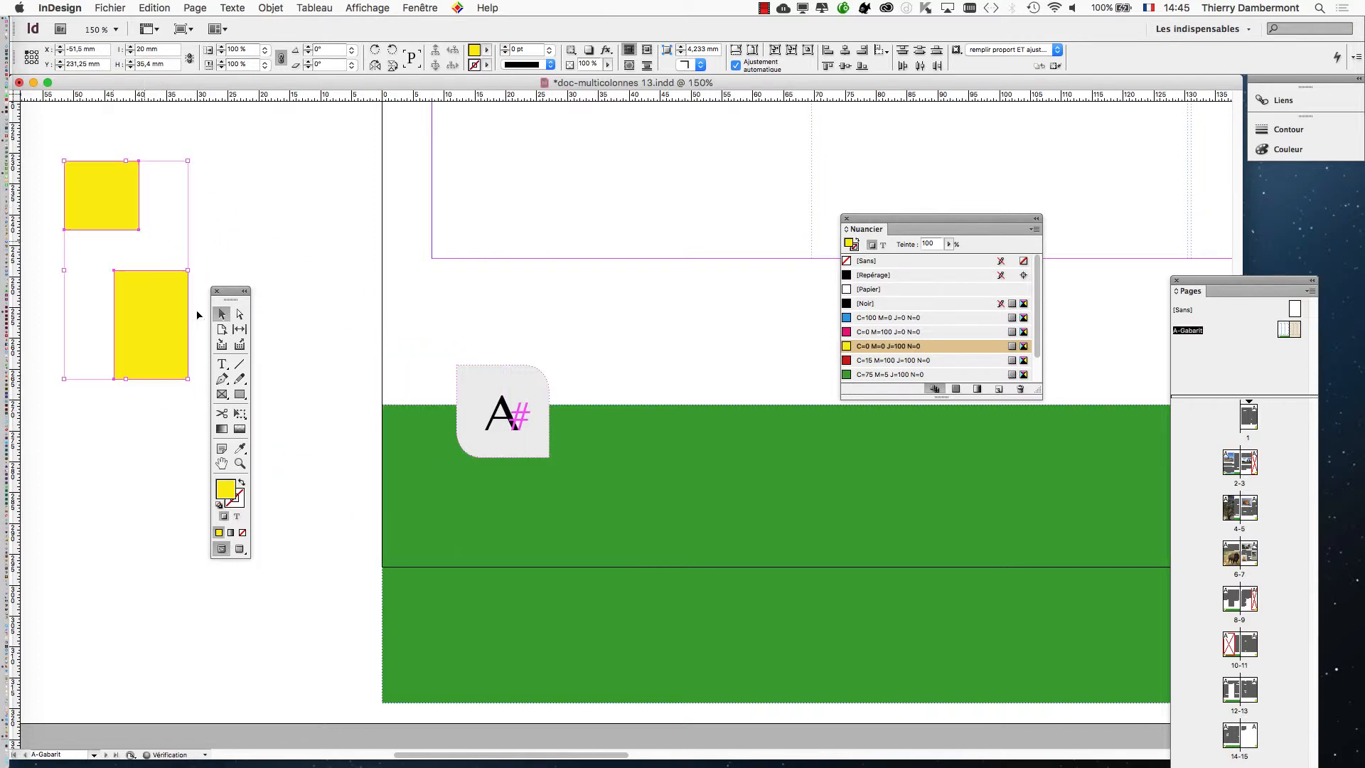
click(321, 430)
Move the right master page's two yellow spacing rectangles onto the pasteboard beyond its outer edge.
key(super+minus)
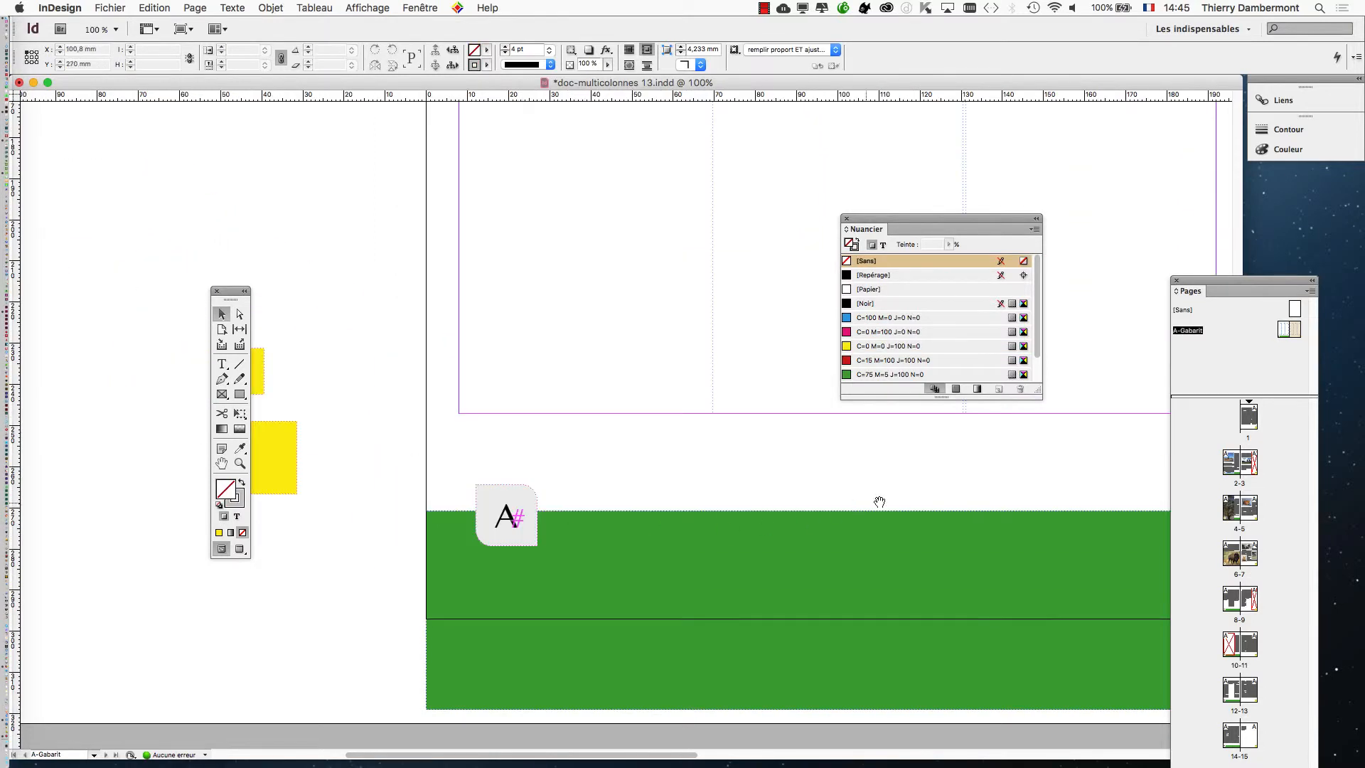
drag(880, 501, 400, 566)
scroll(441, 569, right, 10)
key(super+equal)
scroll(815, 590, down, 3)
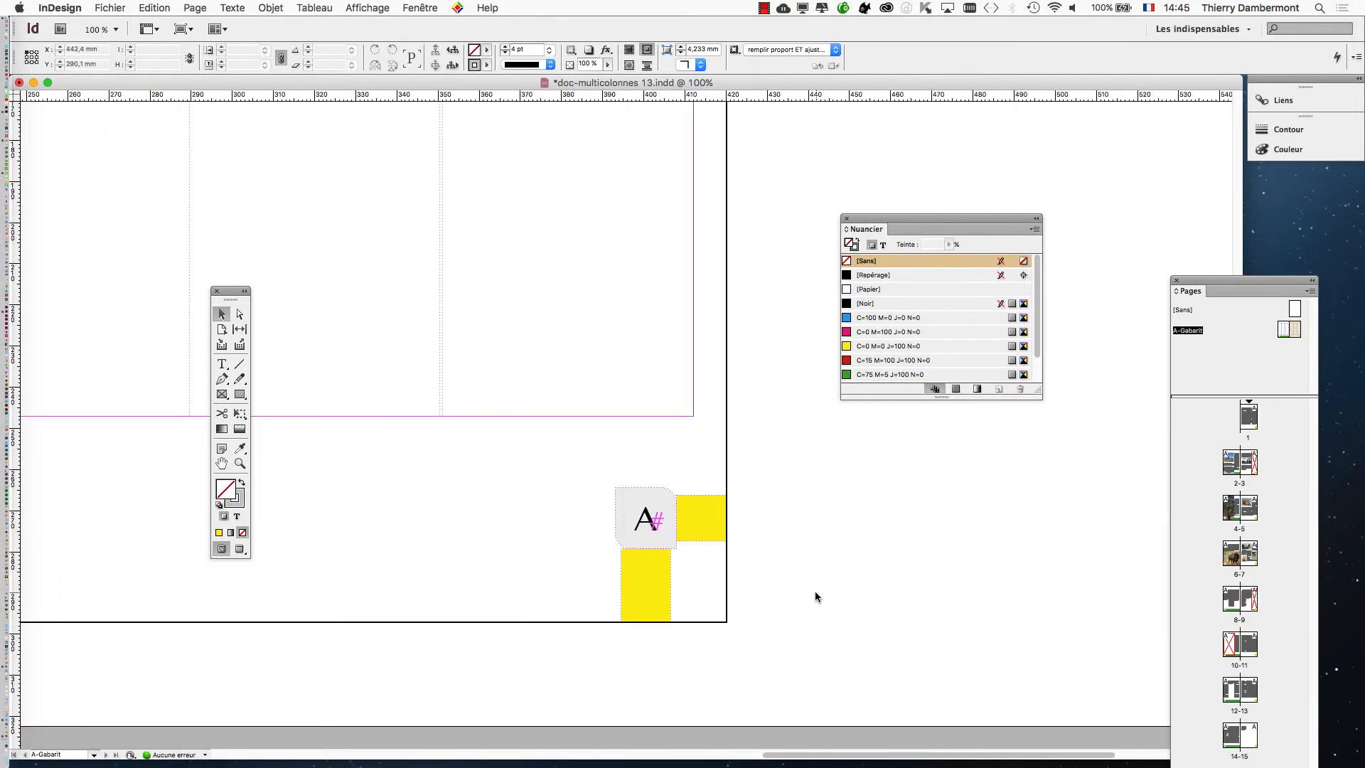
click(660, 501)
shift+click(580, 594)
drag(580, 594, 944, 597)
click(832, 662)
Review the full master spread, and open spread 4-5 in preview mode to examine its page number placement.
key(super+minus)
key(super+minus)
key(super+minus)
key(super+minus)
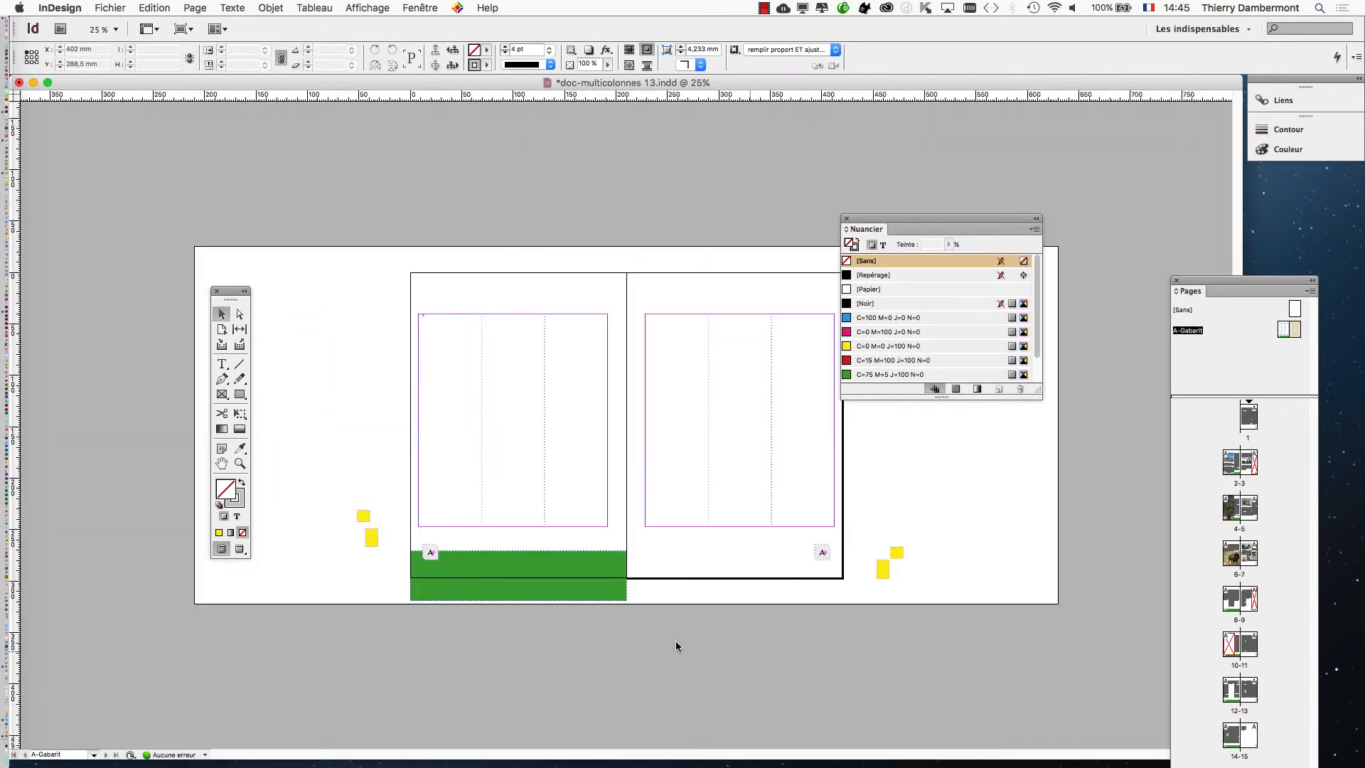
key(super+equal)
drag(795, 595, 632, 442)
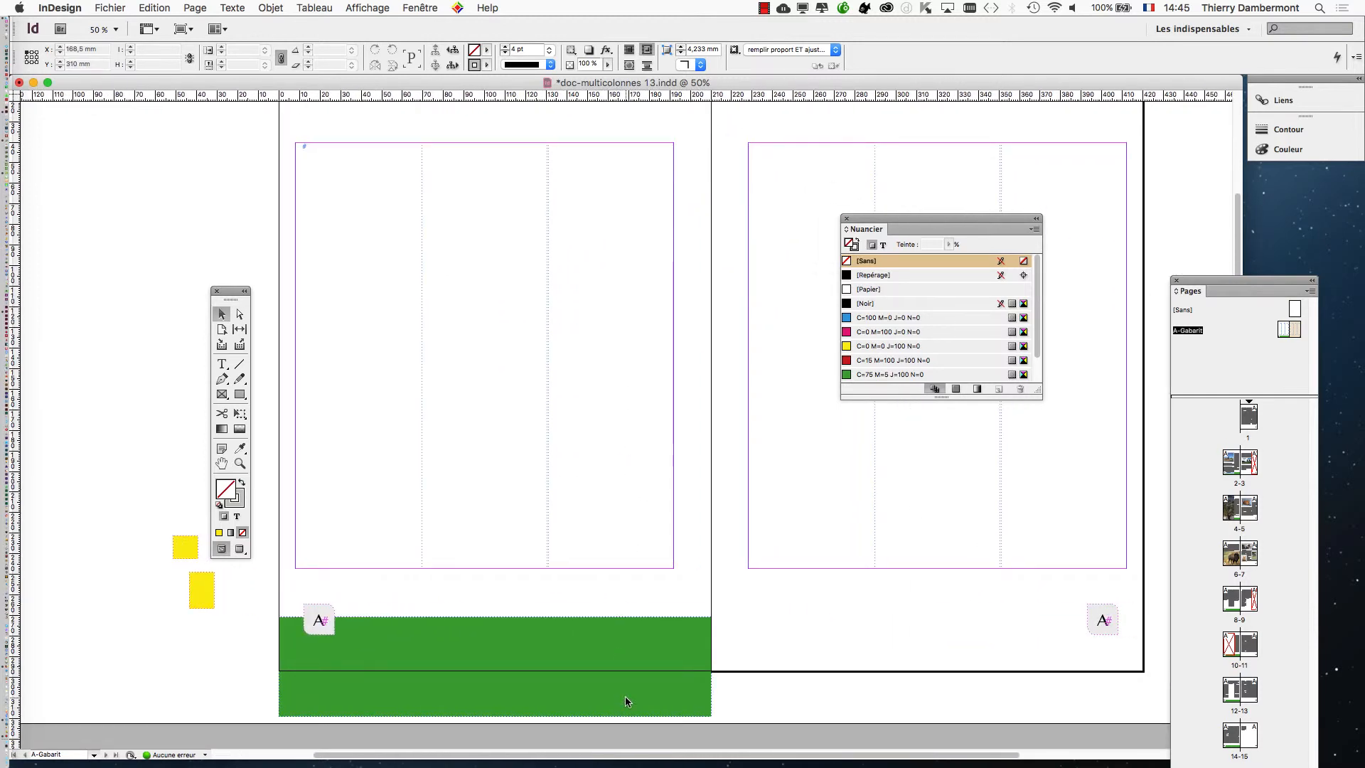
double_click(1250, 509)
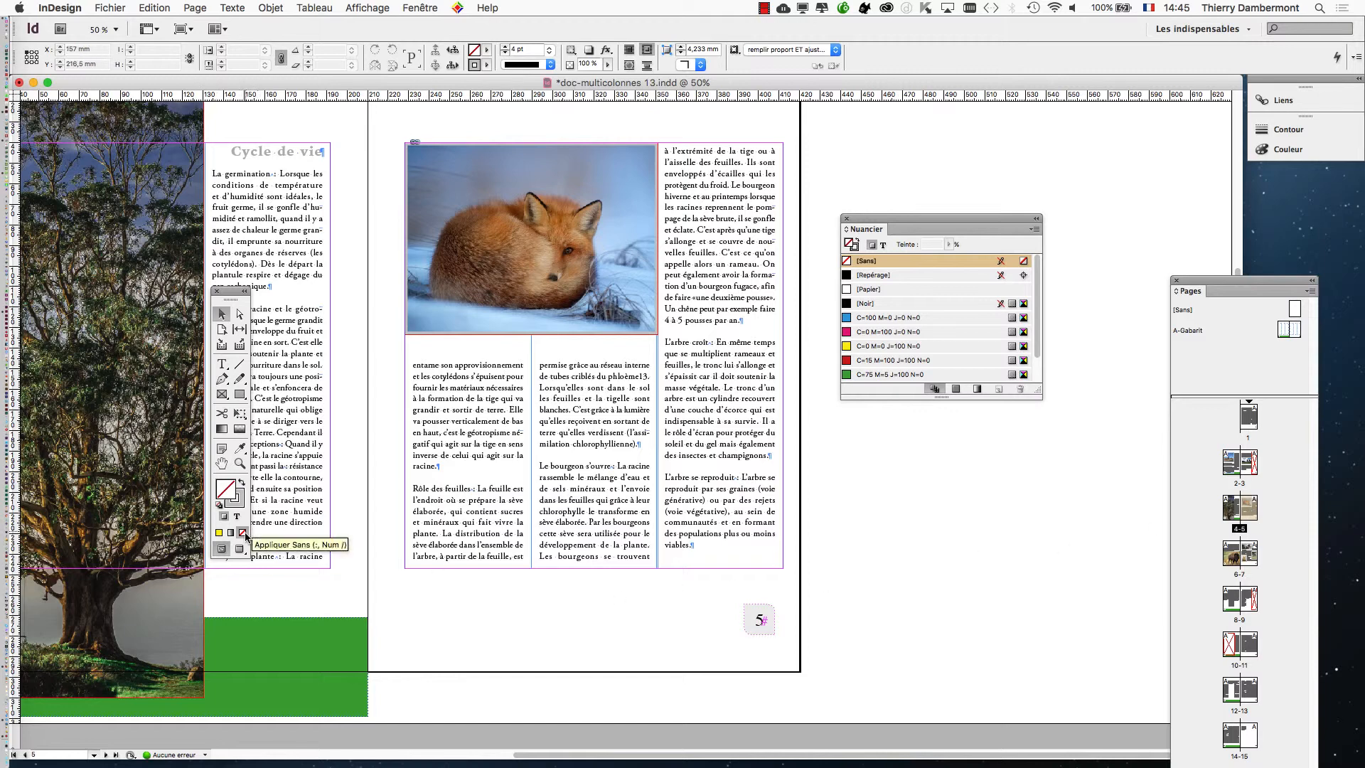
scroll(373, 569, left, 10)
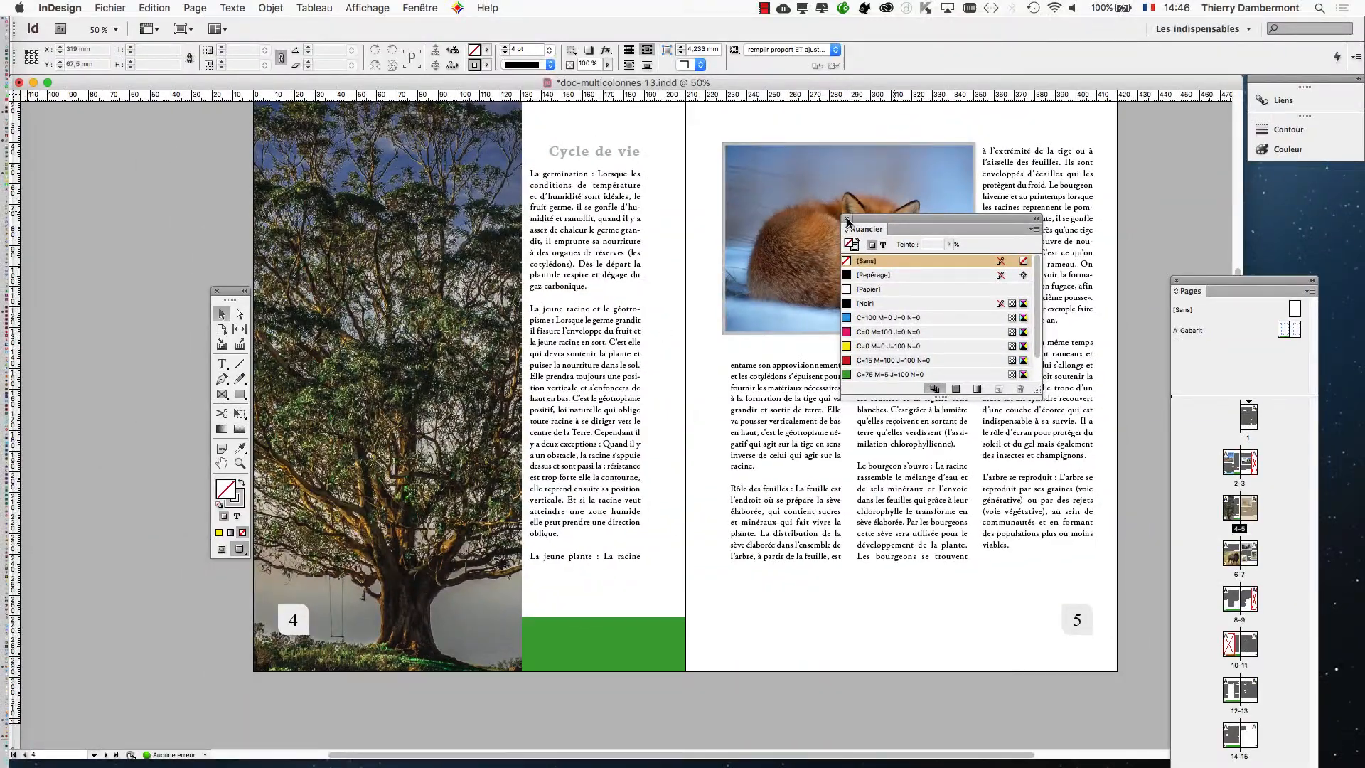
Close the colour swatches (Nuancier) and display the document's layer list (Calques).
click(846, 220)
click(419, 8)
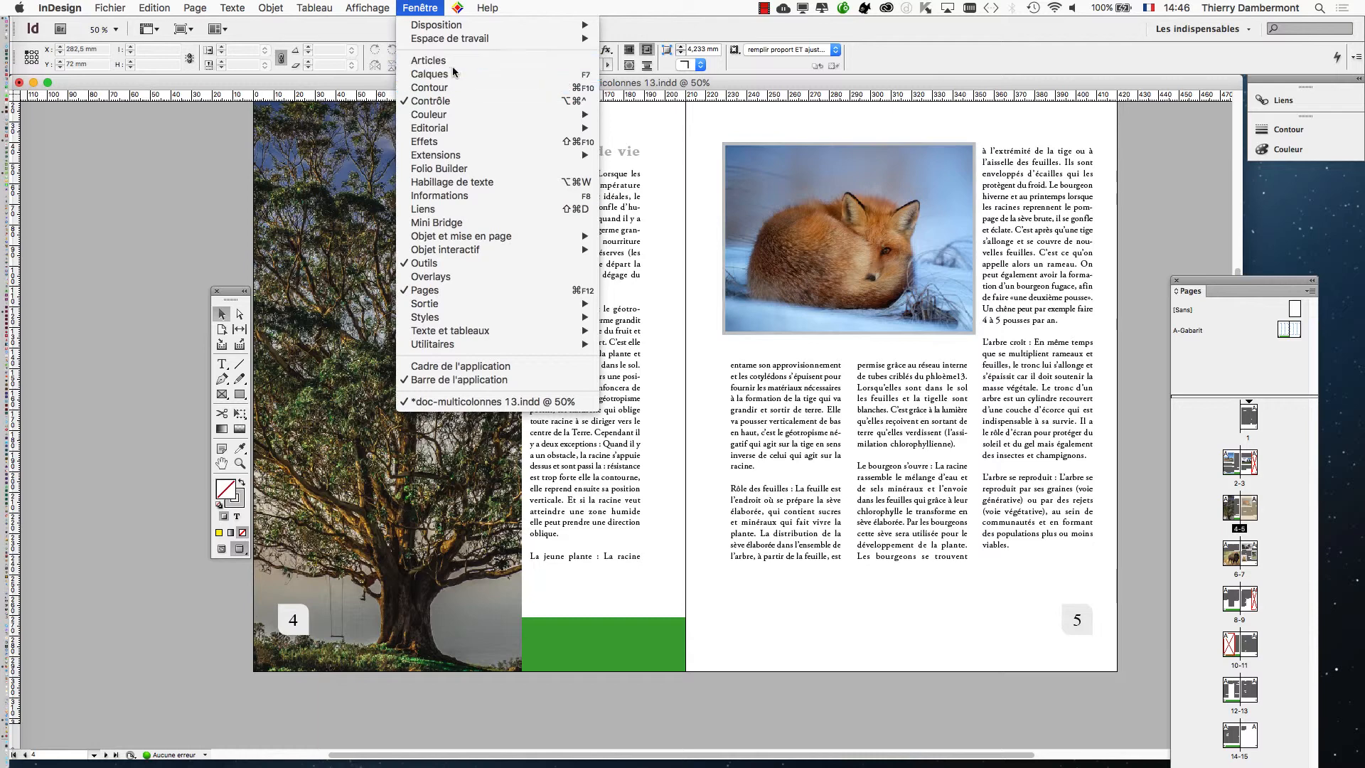
click(441, 61)
click(419, 8)
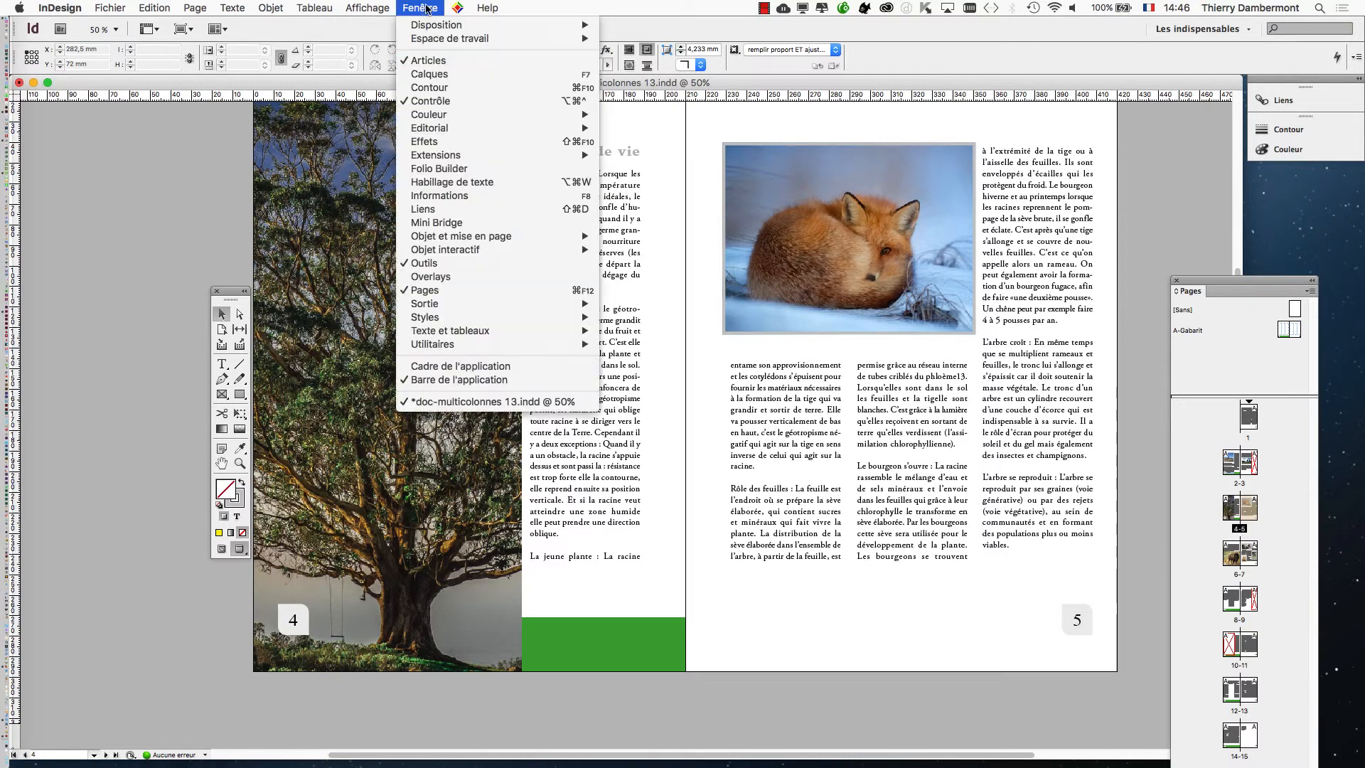
click(440, 74)
click(444, 254)
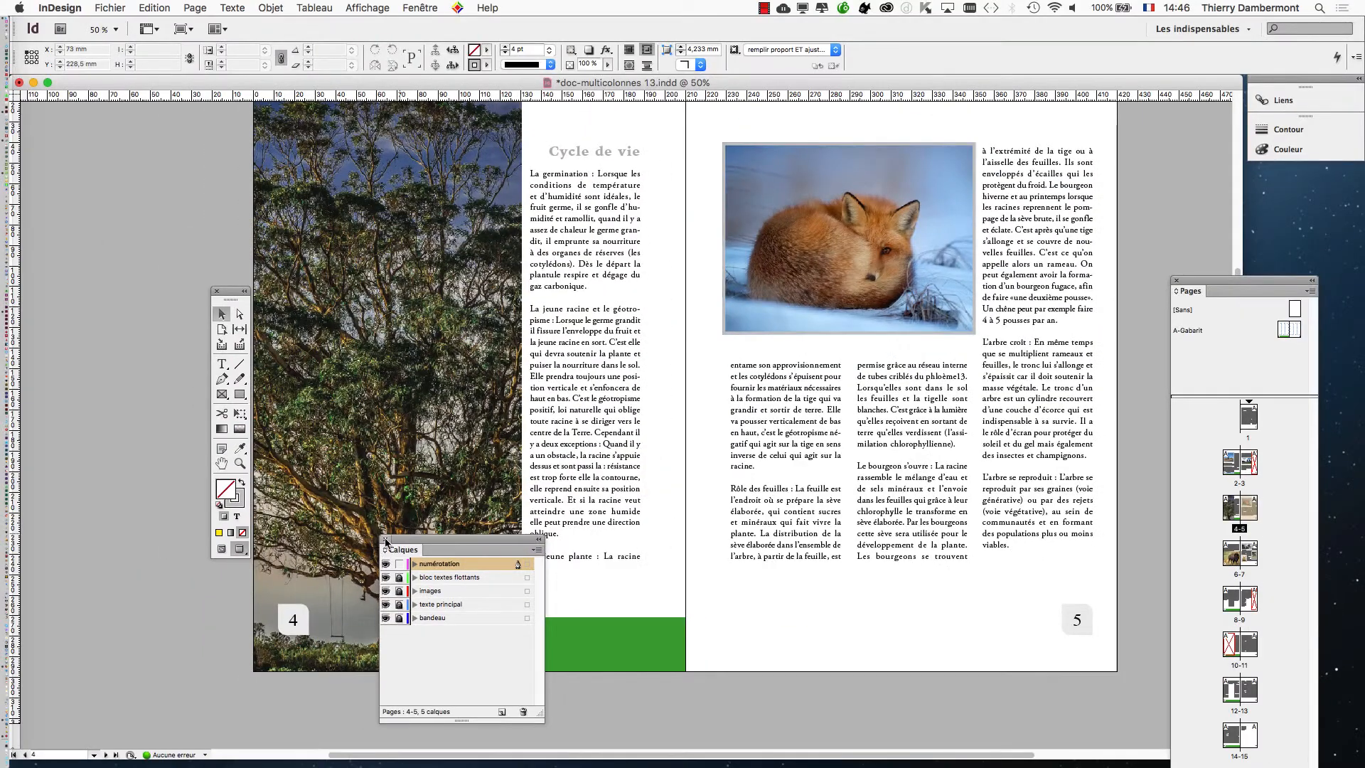
click(276, 461)
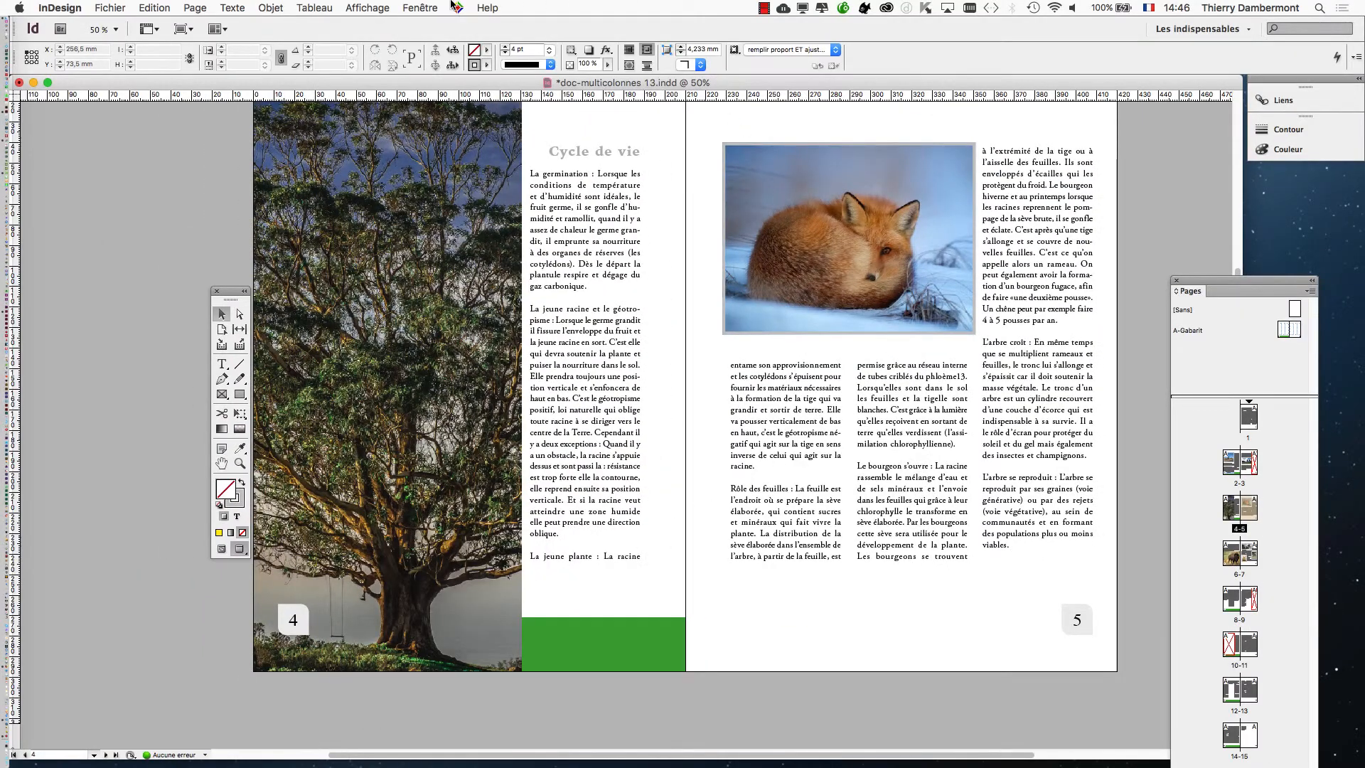
click(427, 7)
click(444, 74)
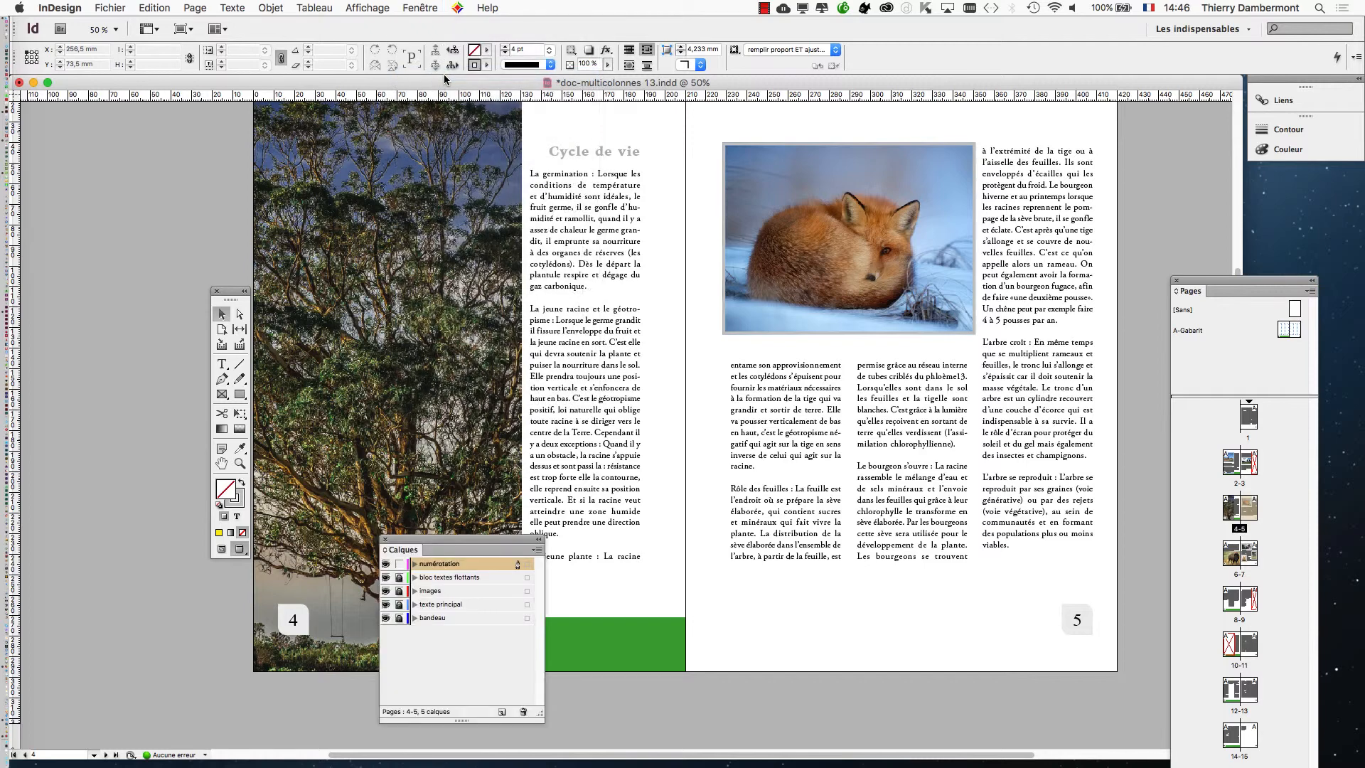